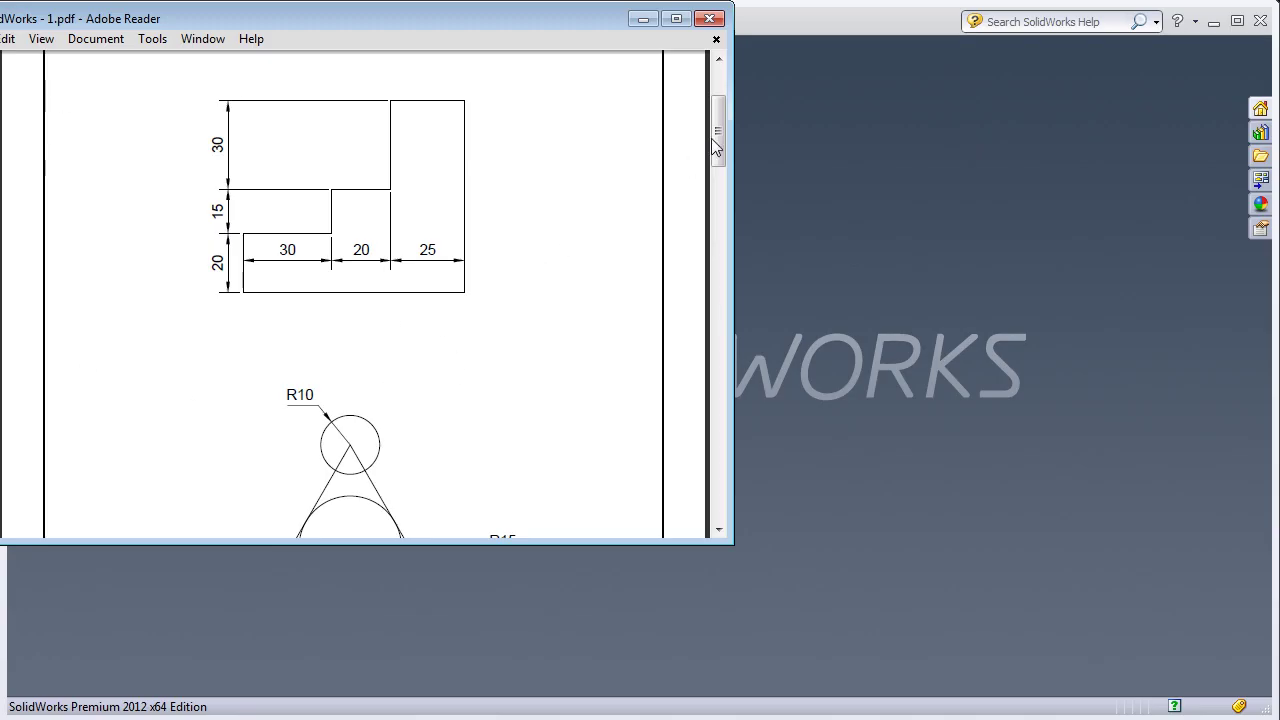
- Switch from the PDF exercise sheet to SolidWorks, create a new part document and start a sketch on the Top Plane
{"action": "mouse_move", "coordinate": [721, 133]}
{"action": "left_mouse_down"}
{"action": "mouse_move", "coordinate": [724, 421]}
{"action": "mouse_move", "coordinate": [742, 123]}
{"action": "mouse_move", "coordinate": [742, 138]}
{"action": "left_mouse_up"}
{"action": "left_click", "coordinate": [860, 214]}
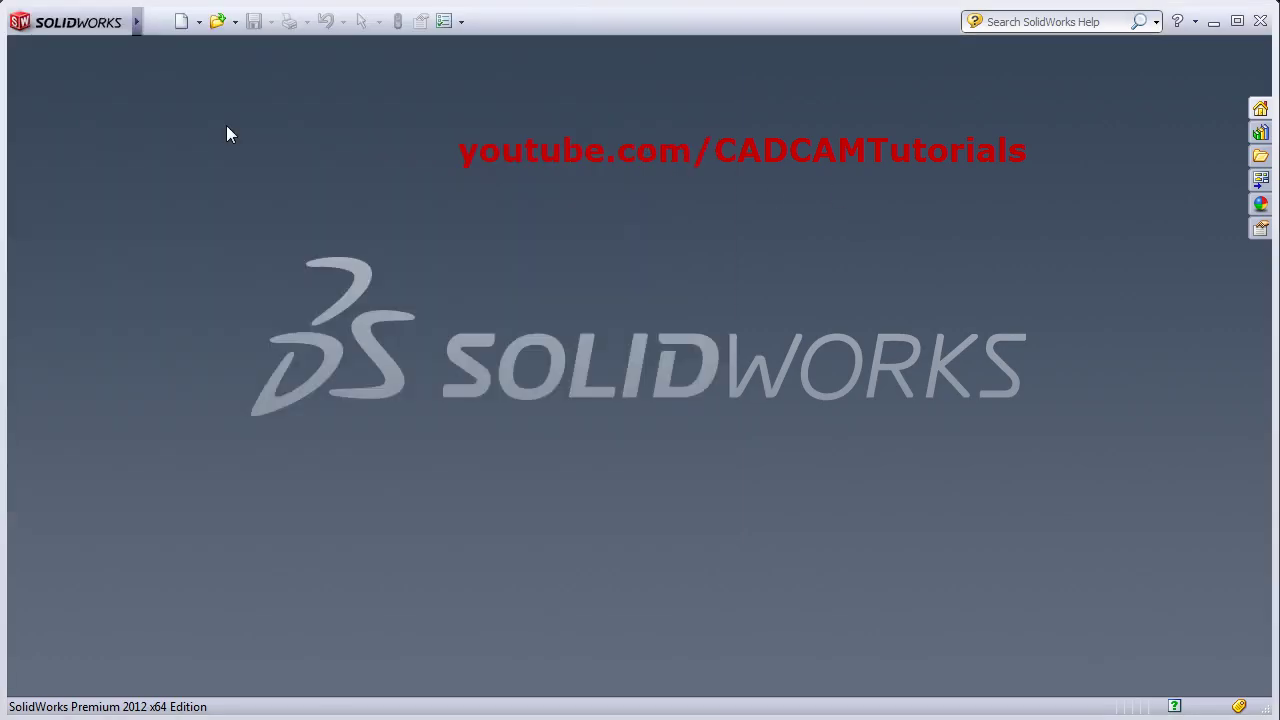
{"action": "left_click", "coordinate": [178, 24]}
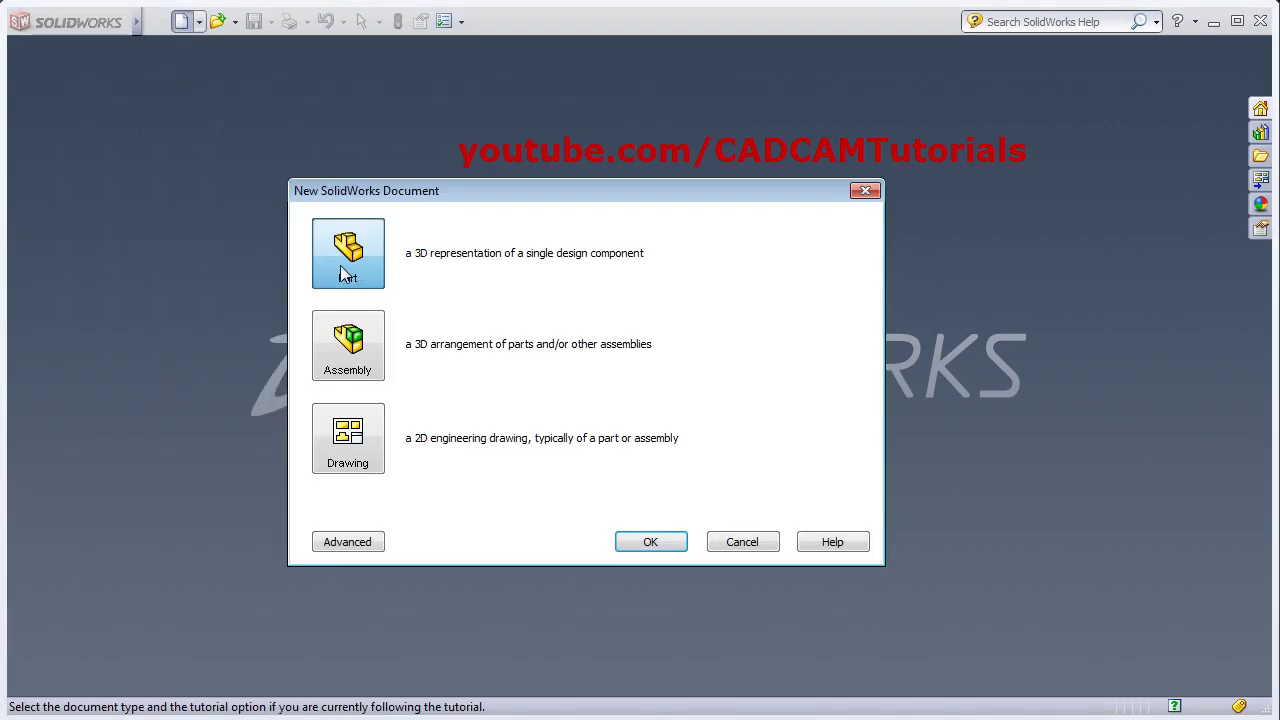
{"action": "left_click", "coordinate": [641, 547]}
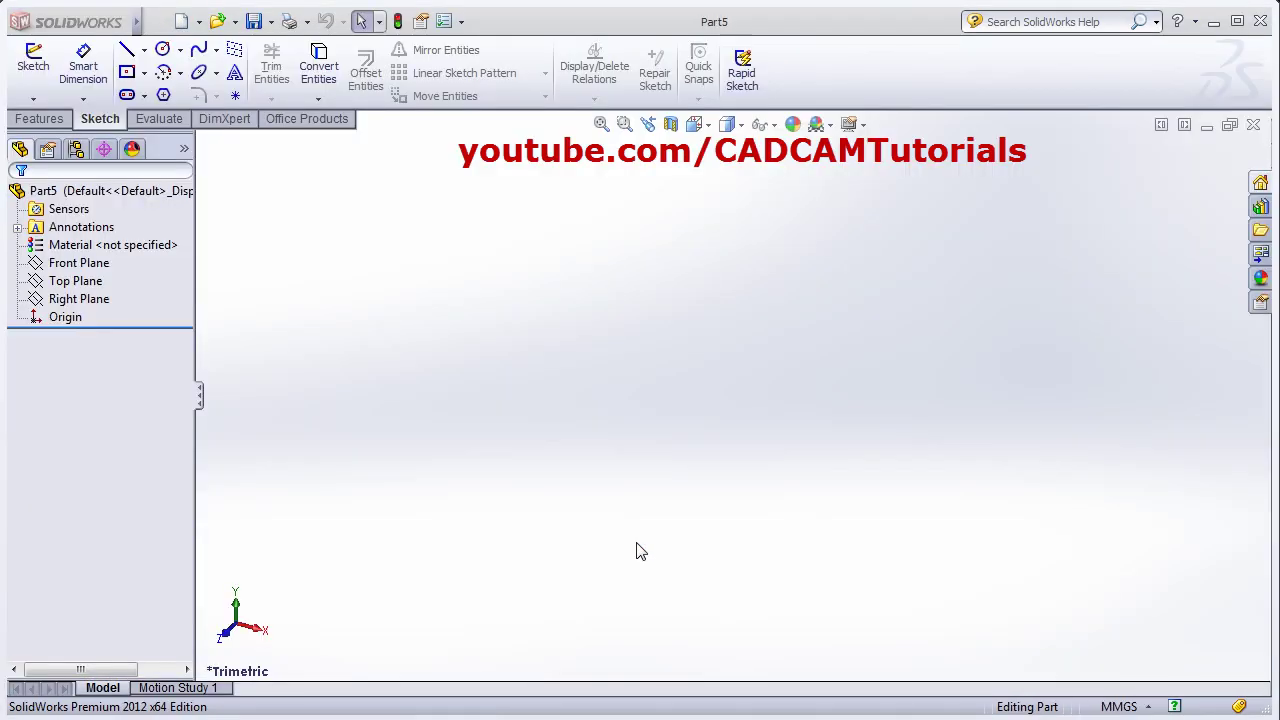
{"action": "left_click", "coordinate": [38, 70]}
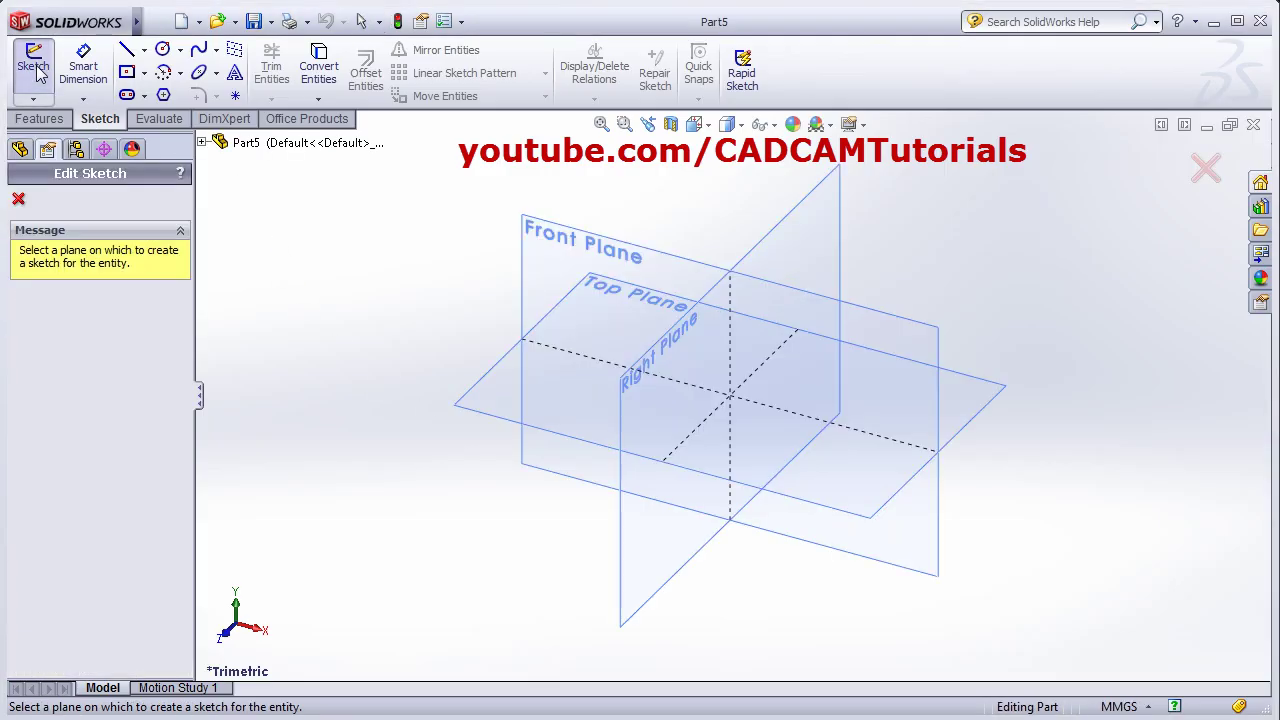
{"action": "left_click", "coordinate": [567, 444]}
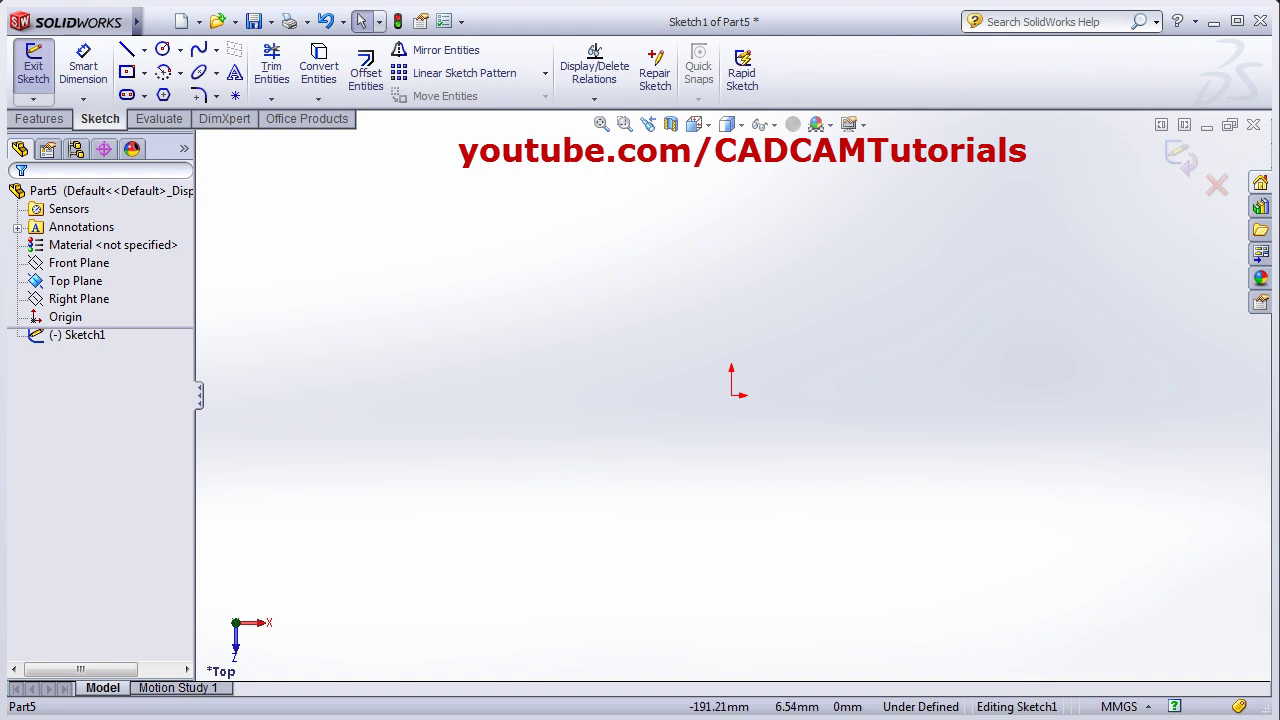
- Check the stepped profile in the PDF, then sketch its closed outline with lines from the origin, about 118 mm wide with a 24 mm short side
{"action": "key", "text": "alt+Tab"}
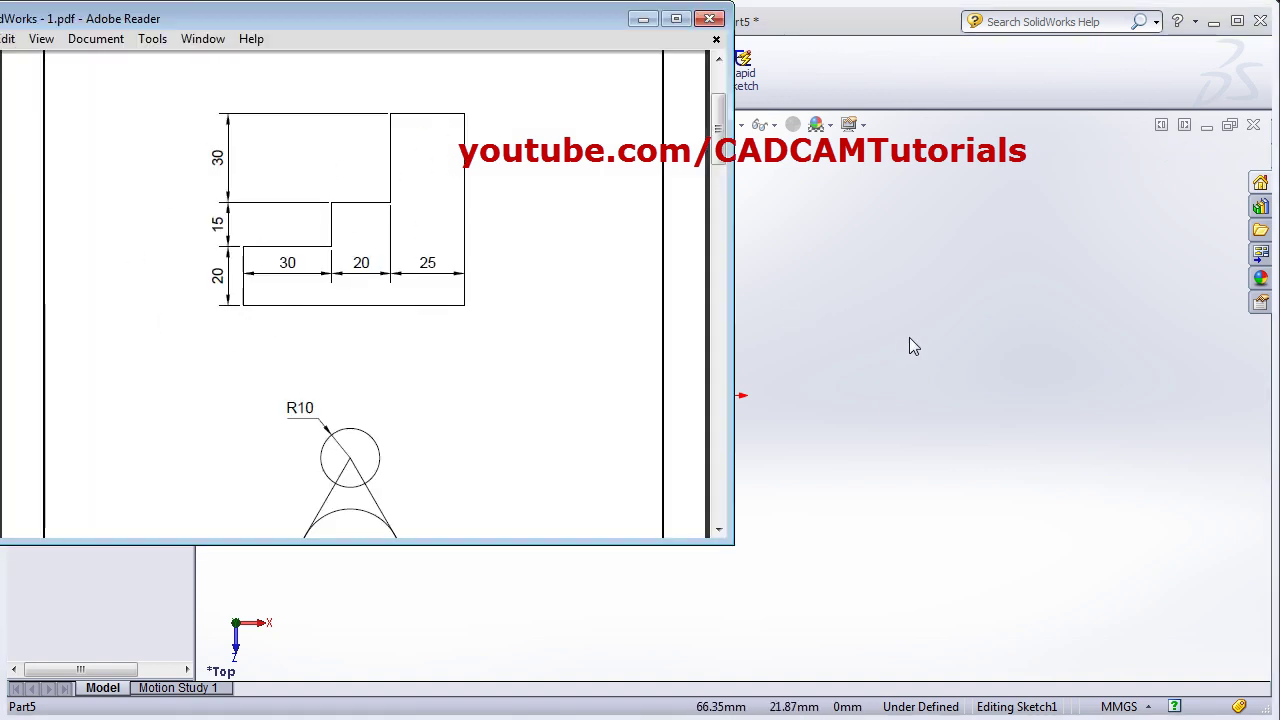
{"action": "key", "text": "alt+Tab"}
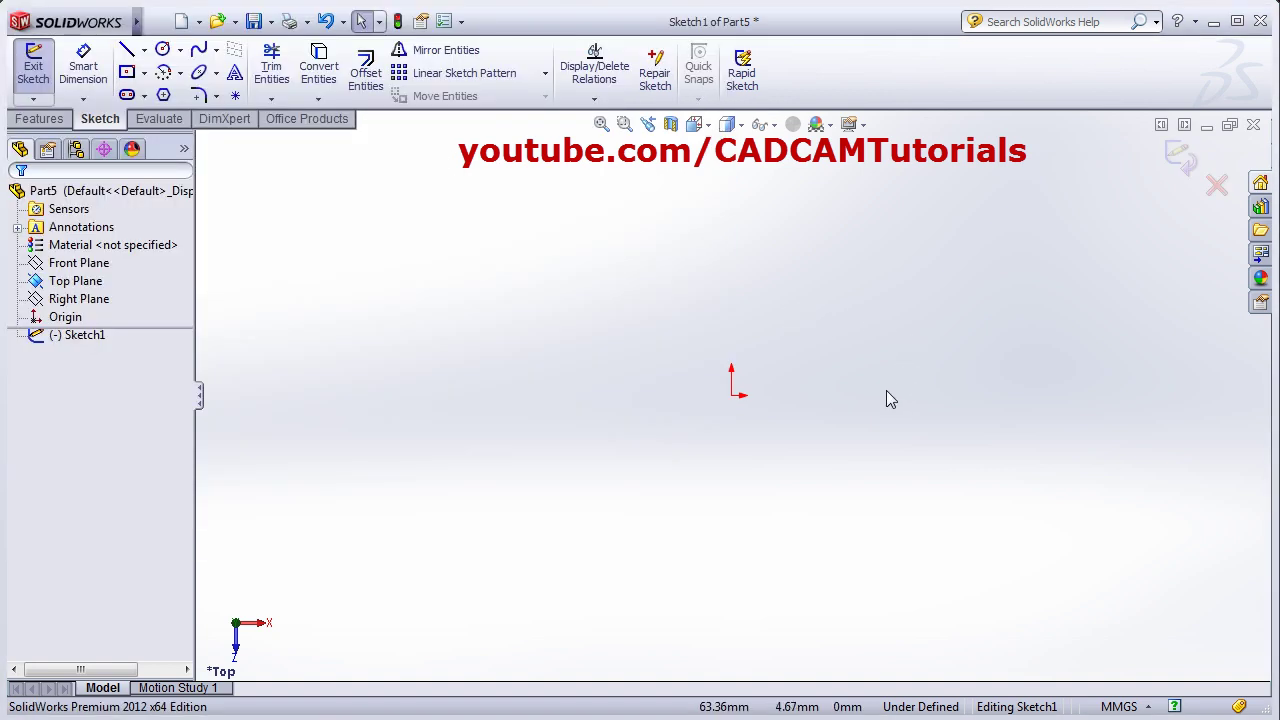
{"action": "left_click", "coordinate": [127, 50]}
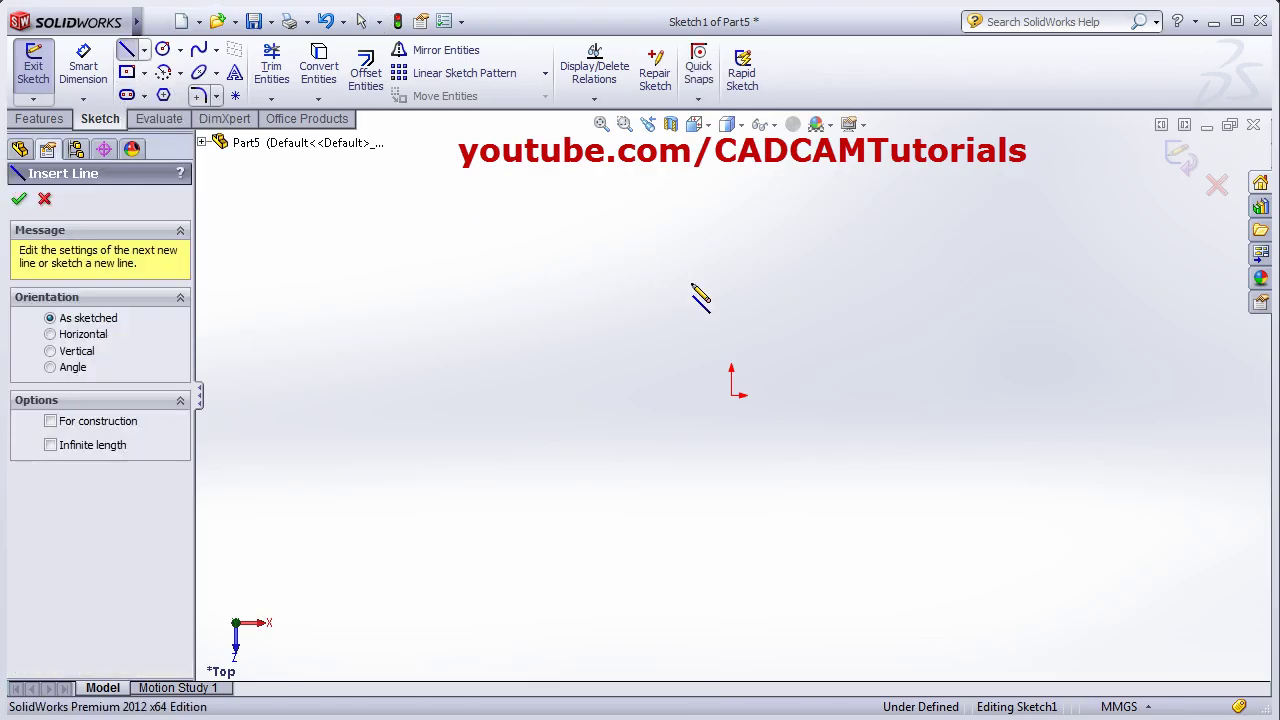
{"action": "left_click", "coordinate": [732, 396]}
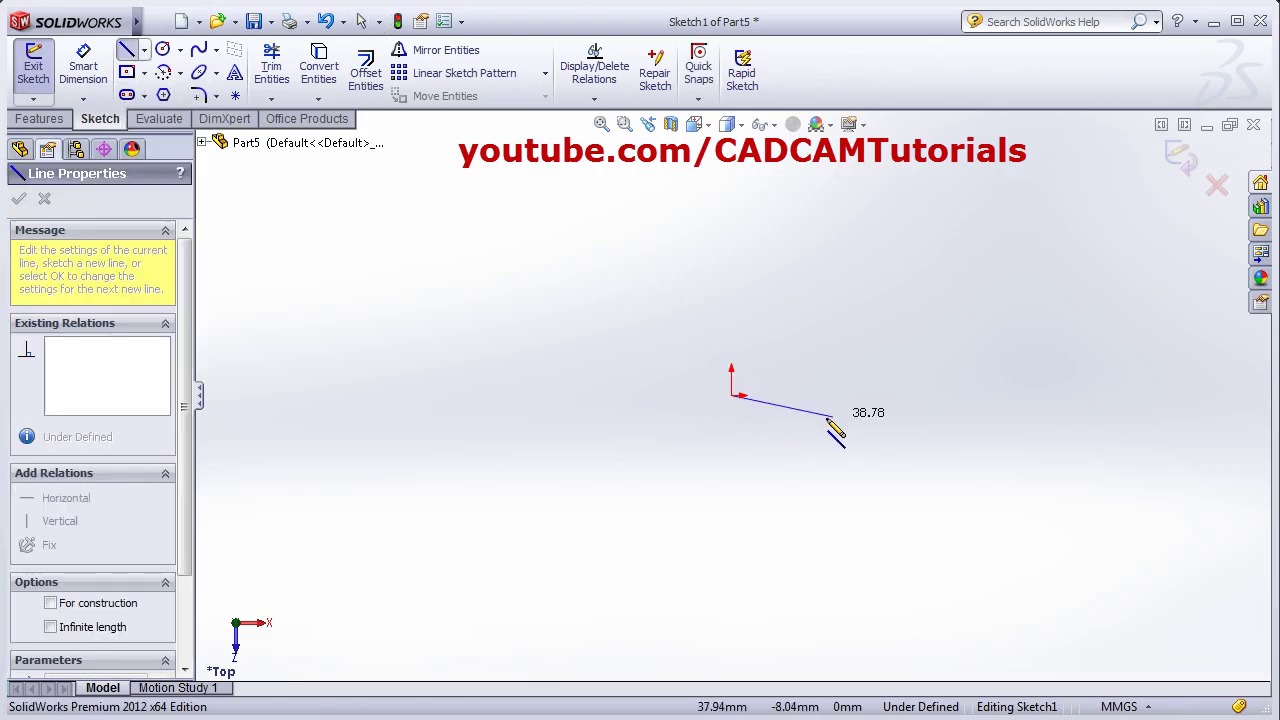
{"action": "left_click", "coordinate": [1047, 396]}
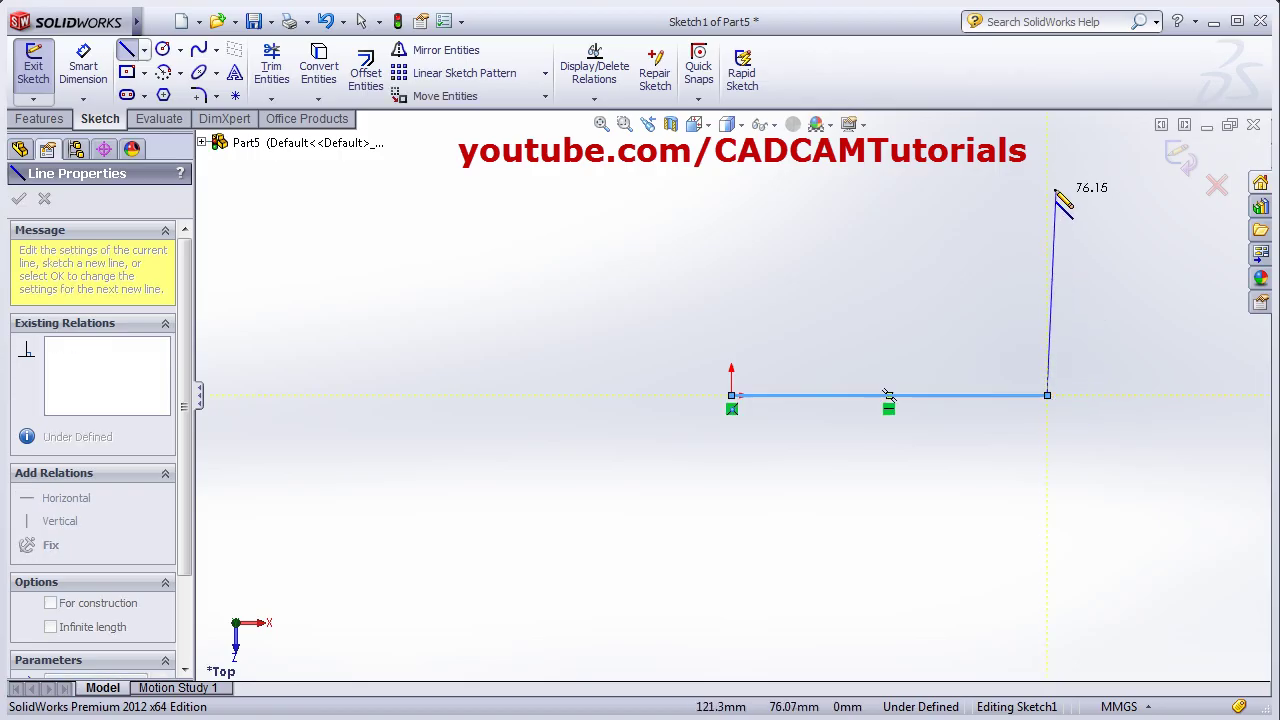
{"action": "left_click", "coordinate": [1047, 156]}
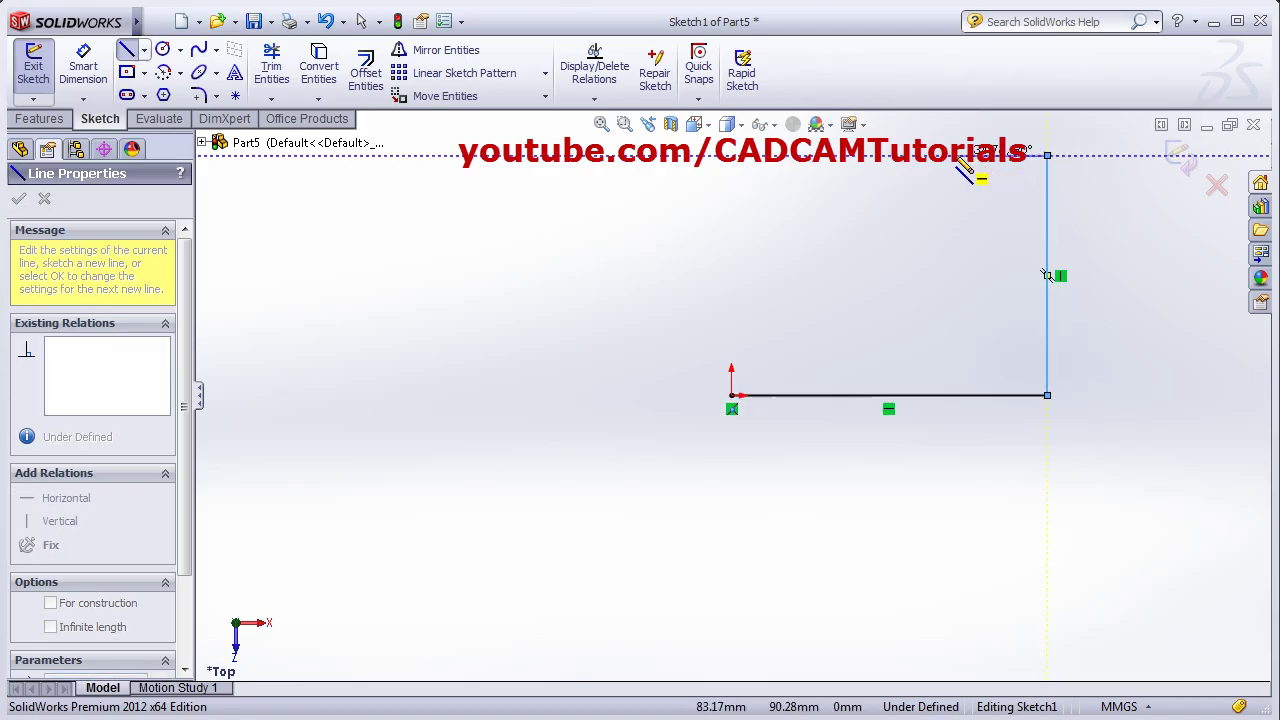
{"action": "left_click", "coordinate": [953, 156]}
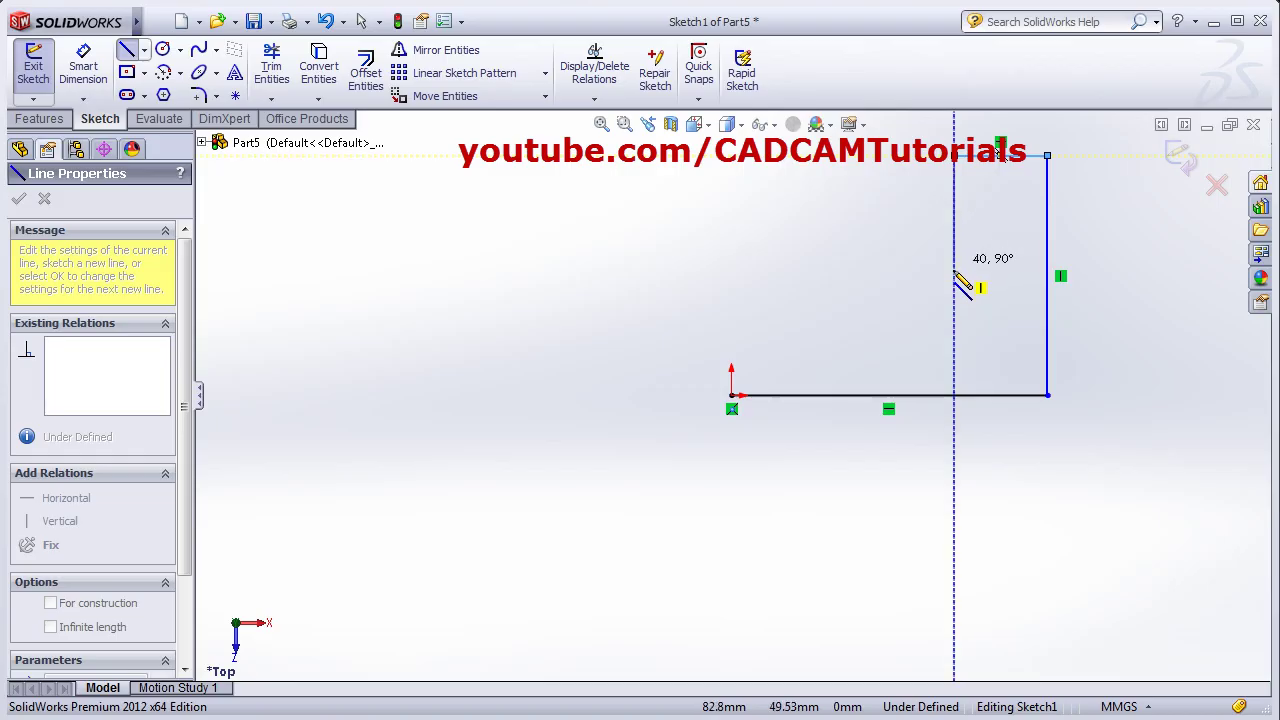
{"action": "left_click", "coordinate": [953, 276]}
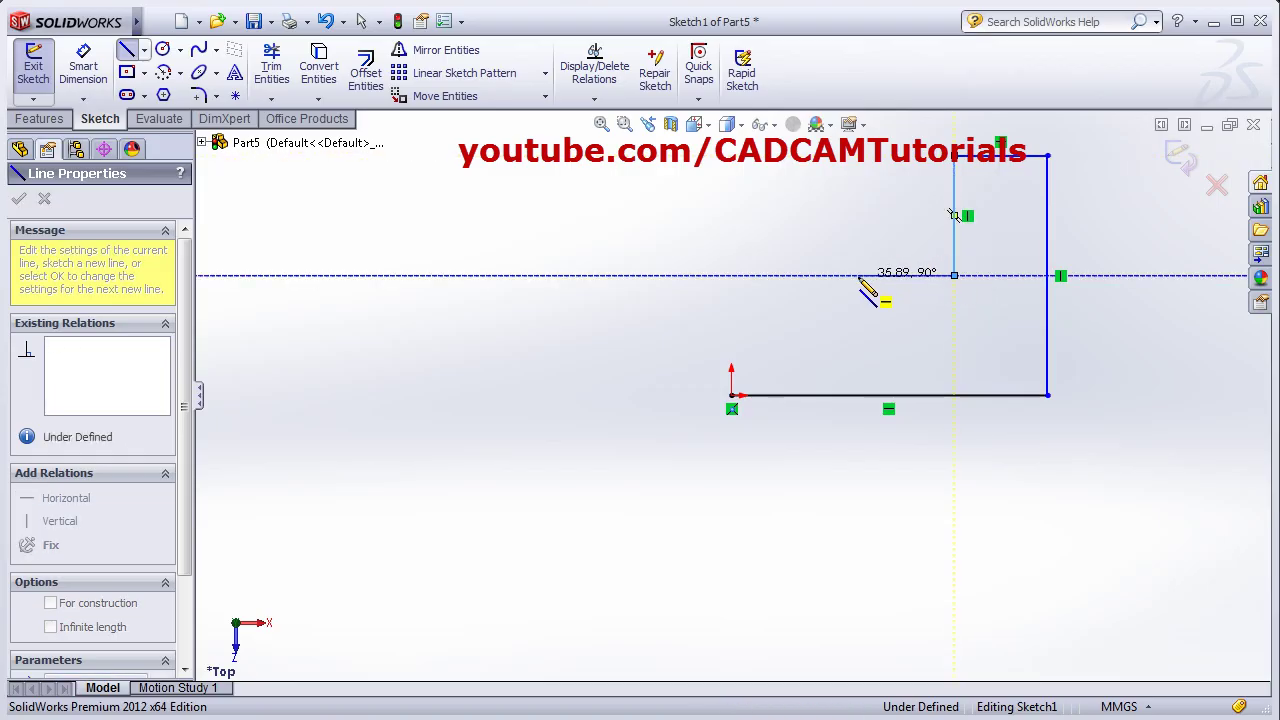
{"action": "left_click", "coordinate": [858, 275]}
{"action": "left_click", "coordinate": [858, 330]}
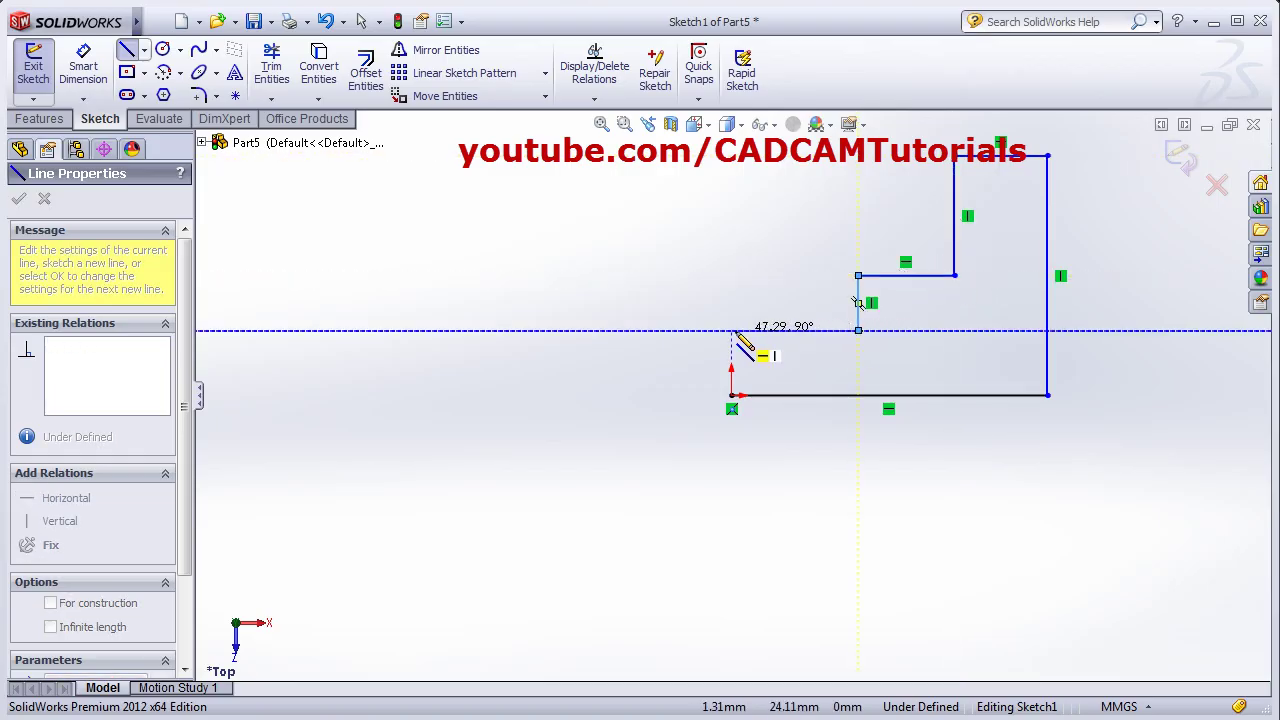
{"action": "left_click", "coordinate": [731, 330]}
{"action": "left_click", "coordinate": [731, 395]}
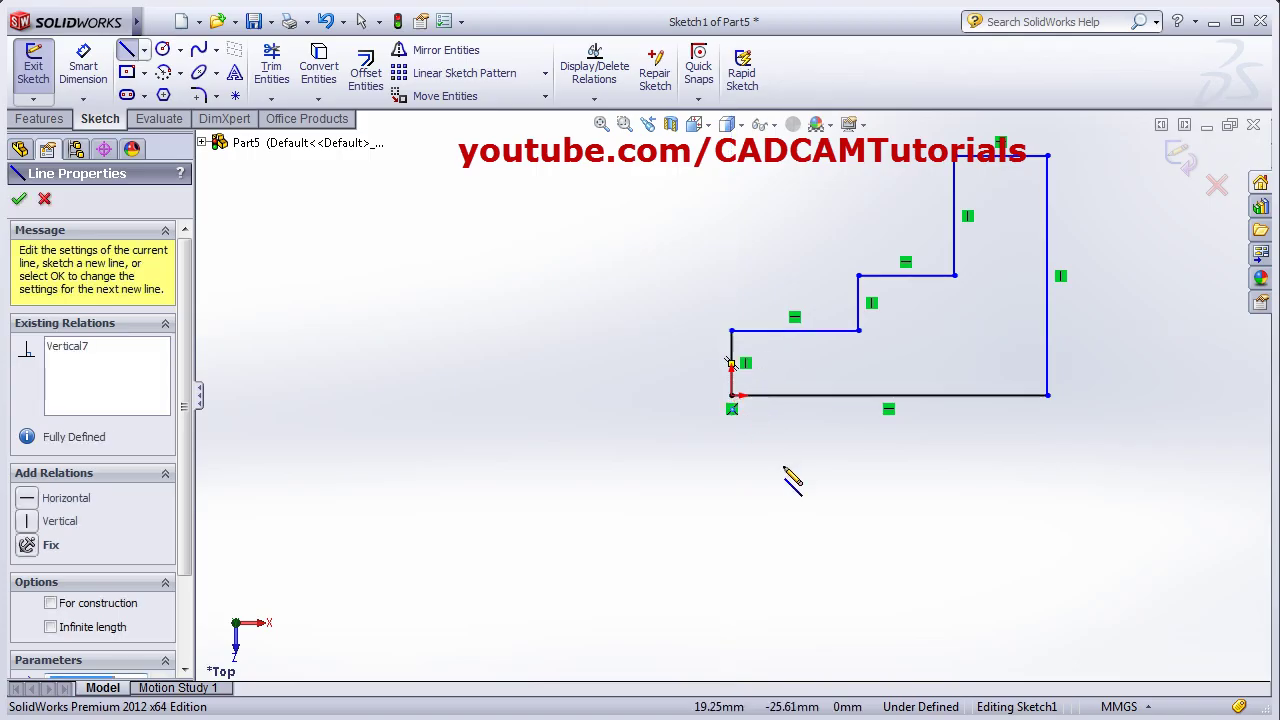
{"action": "key", "text": "Escape"}
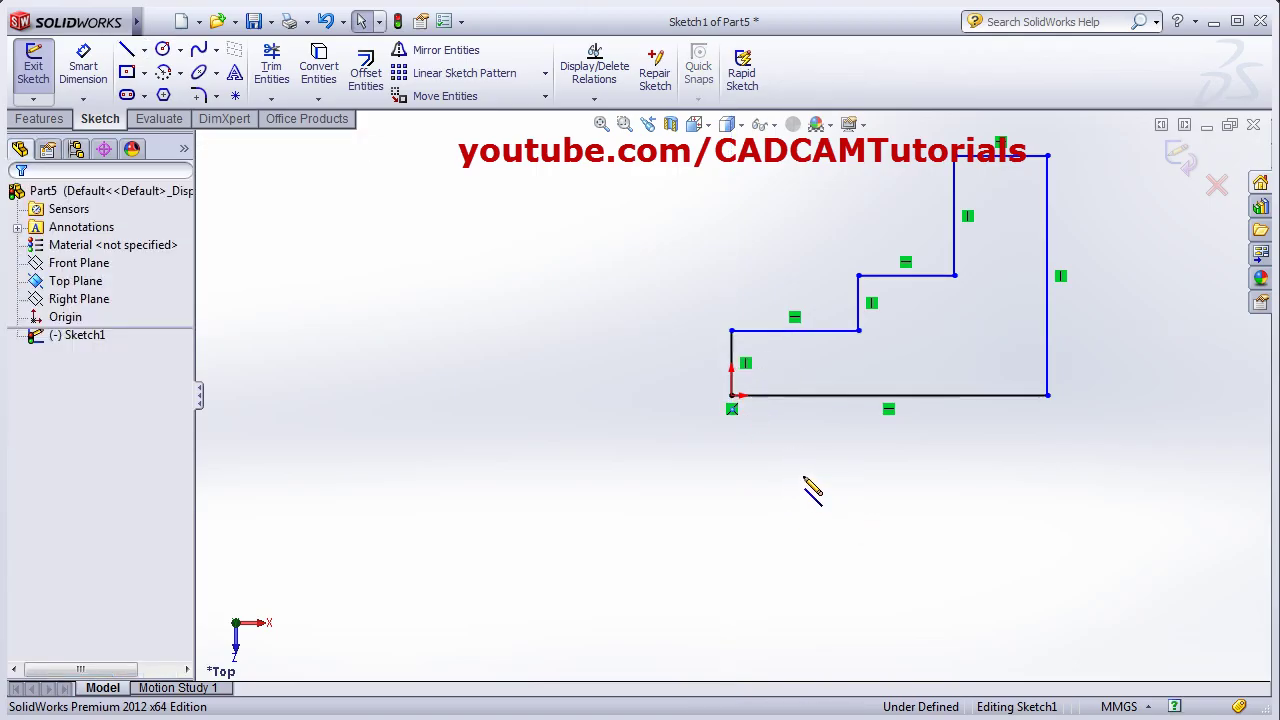
- Dimension the long horizontal base line of the stepped profile to 75 mm
{"action": "middle_click_drag", "start_coordinate": [849, 374], "coordinate": [636, 488], "text": "ctrl"}
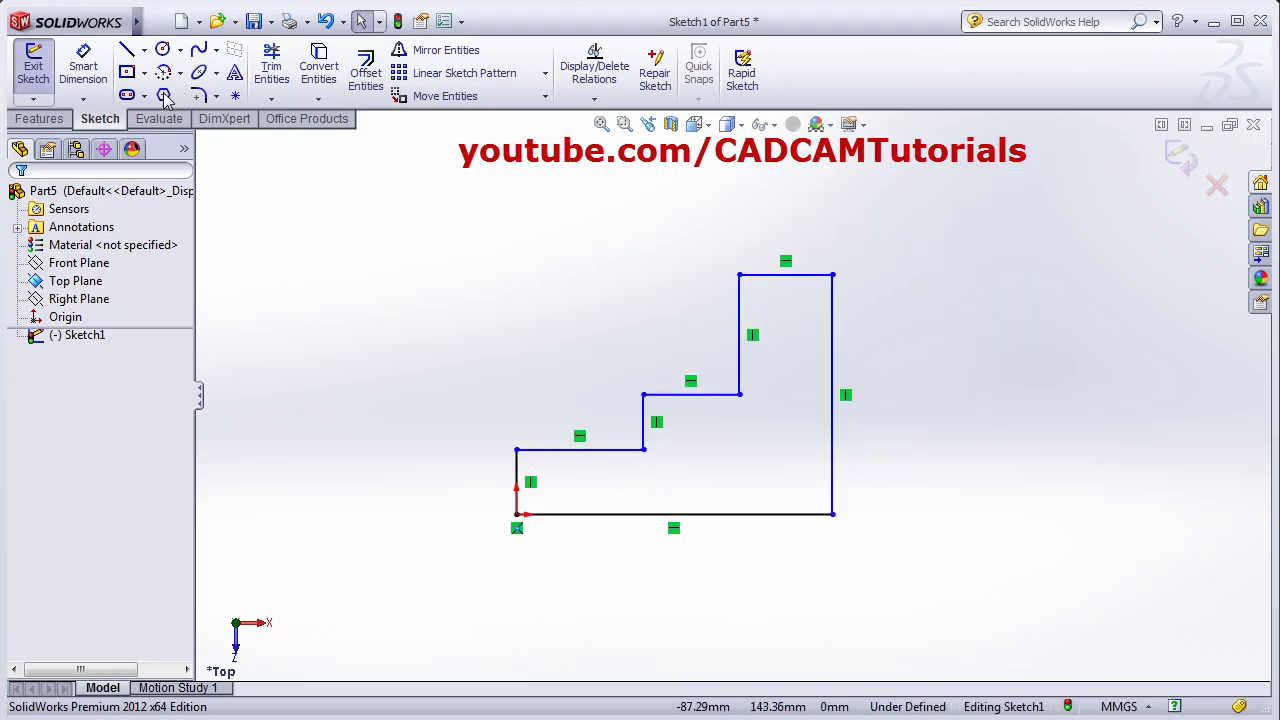
{"action": "left_click", "coordinate": [88, 72]}
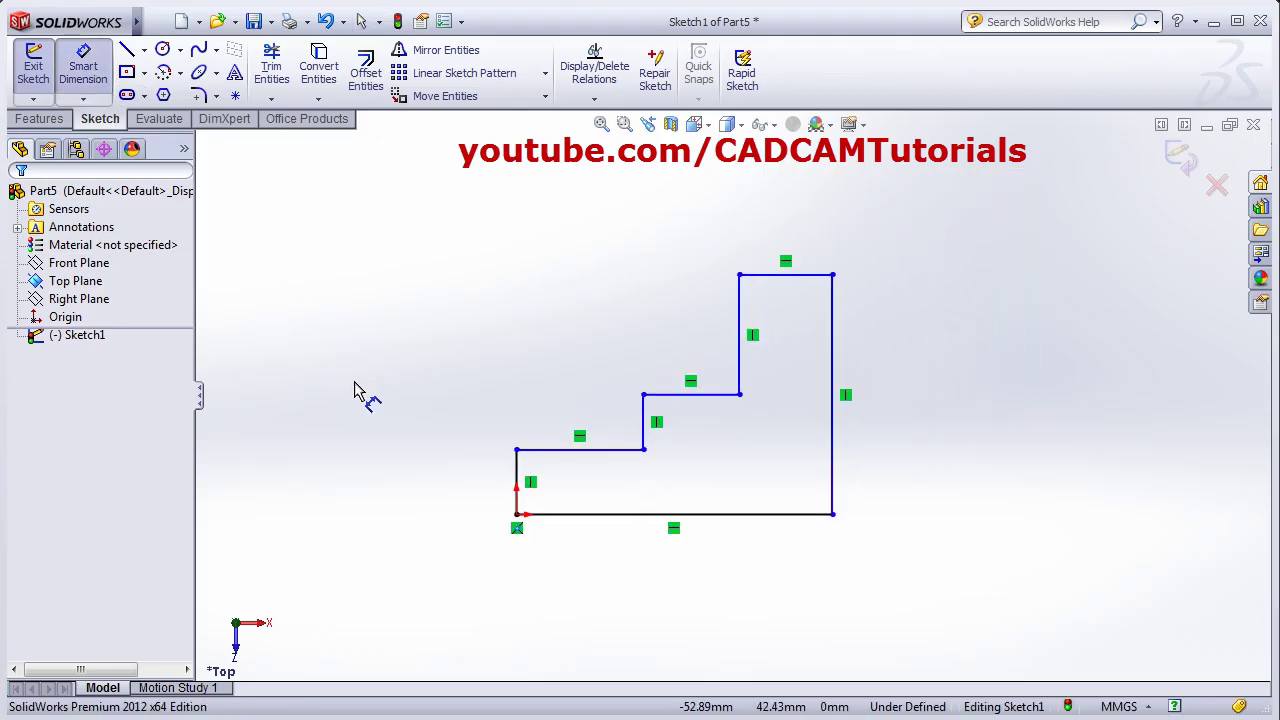
{"action": "left_click", "coordinate": [694, 523]}
{"action": "left_click", "coordinate": [670, 595]}
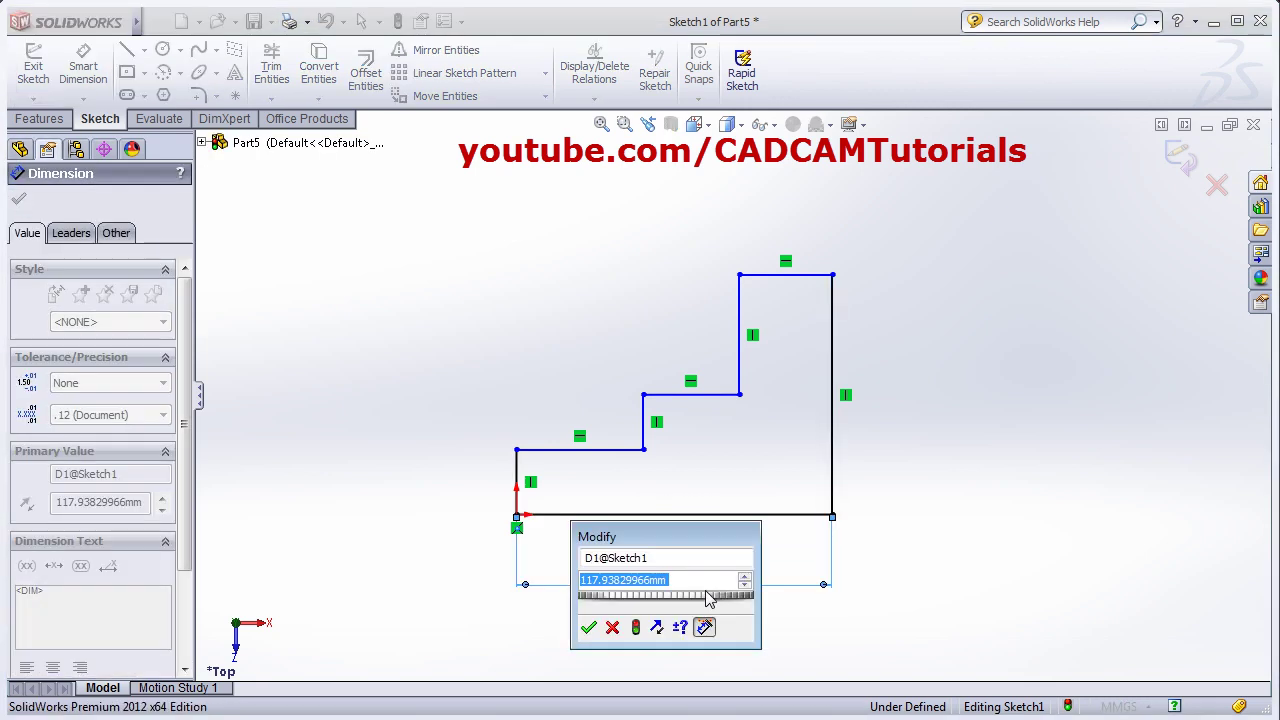
{"action": "type", "text": "75"}
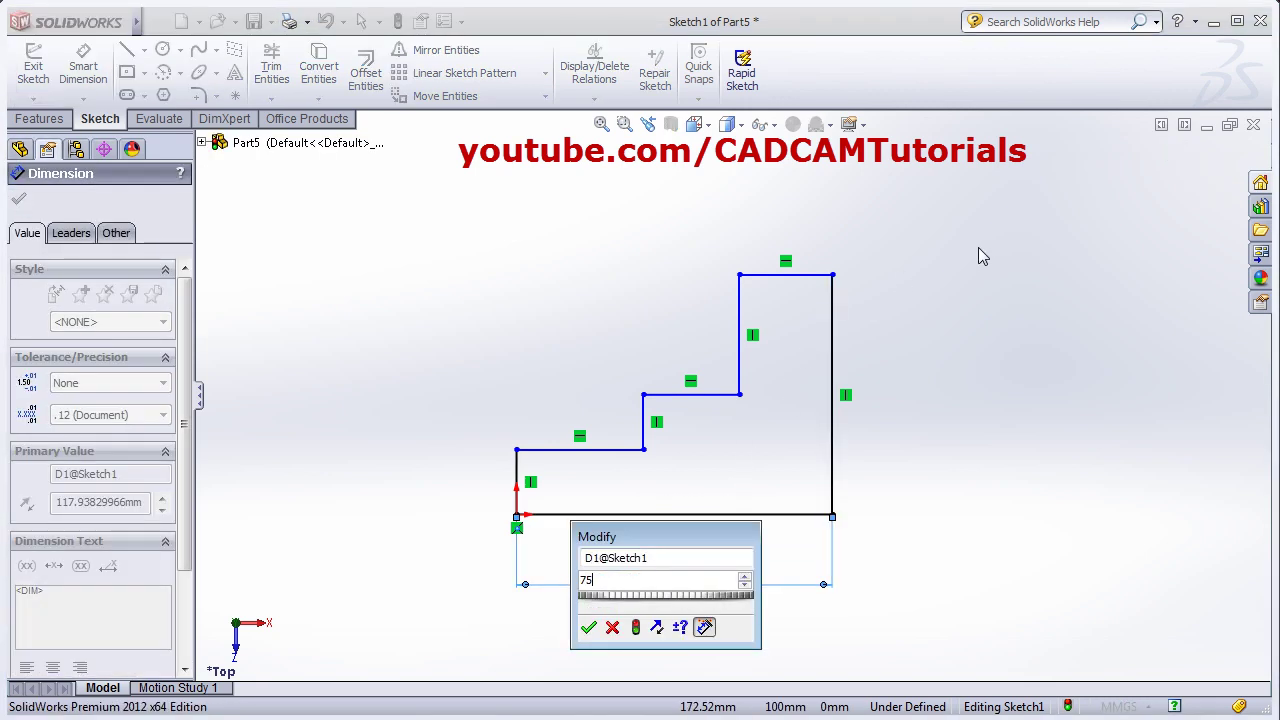
{"action": "key", "text": "Return"}
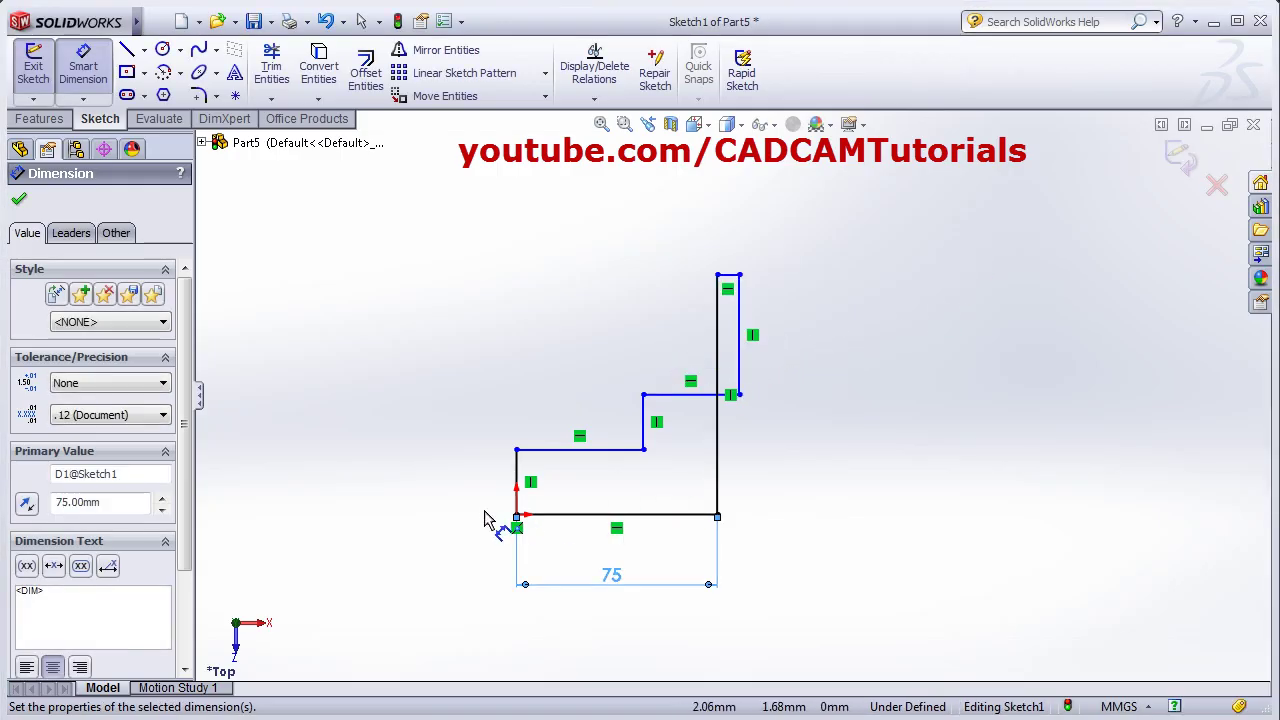
- Check the reference drawing and dimension the short vertical line at the origin to 20 mm
{"action": "left_click", "coordinate": [518, 482]}
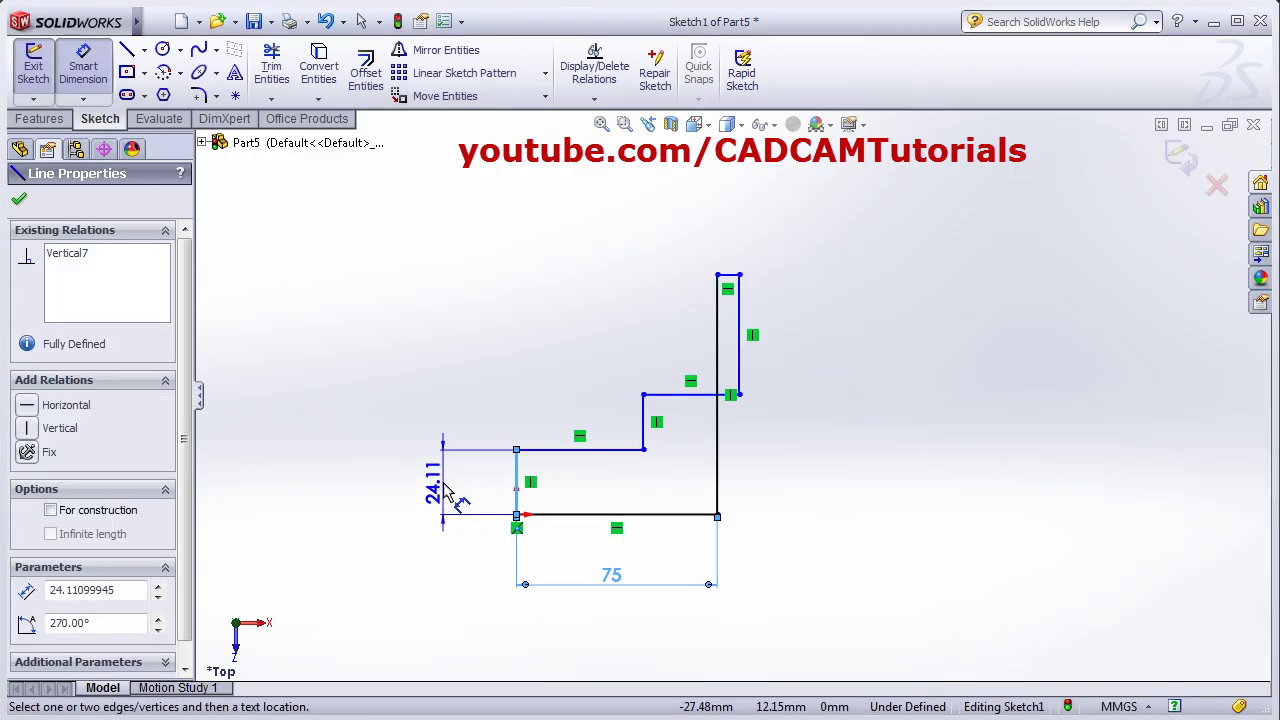
{"action": "left_click", "coordinate": [432, 490]}
{"action": "key", "text": "alt+Tab"}
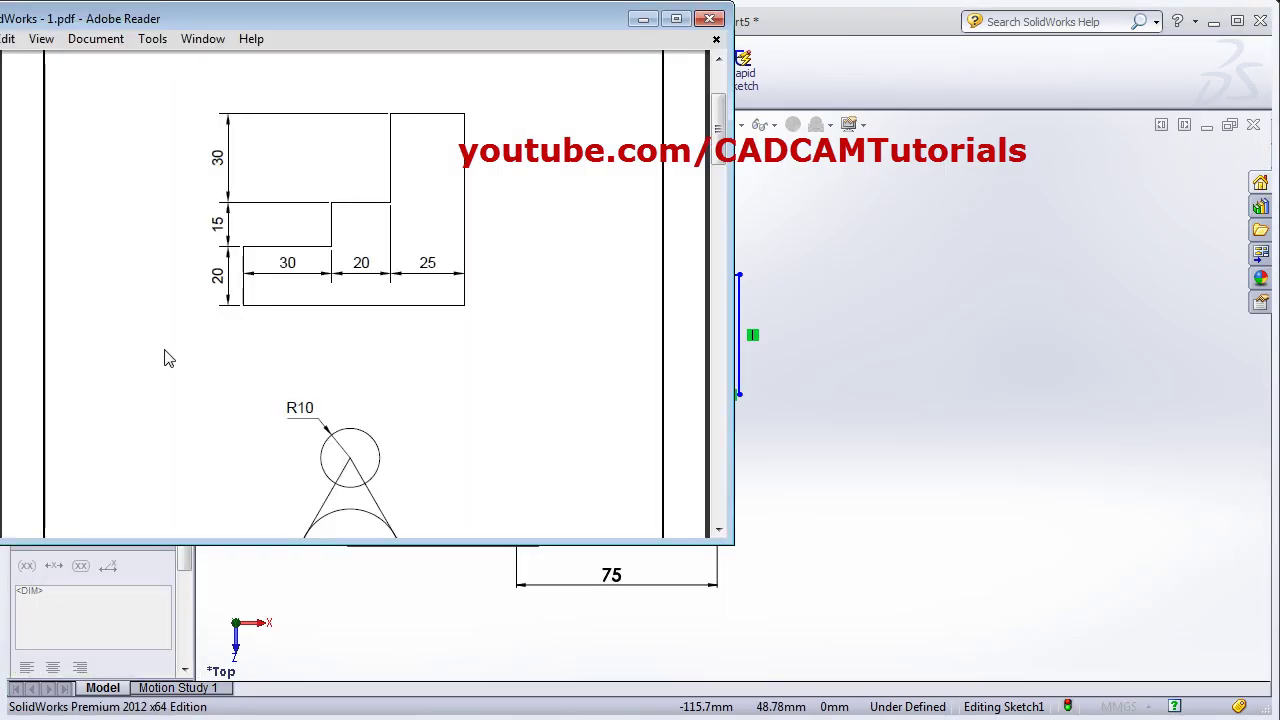
{"action": "key", "text": "alt+Tab"}
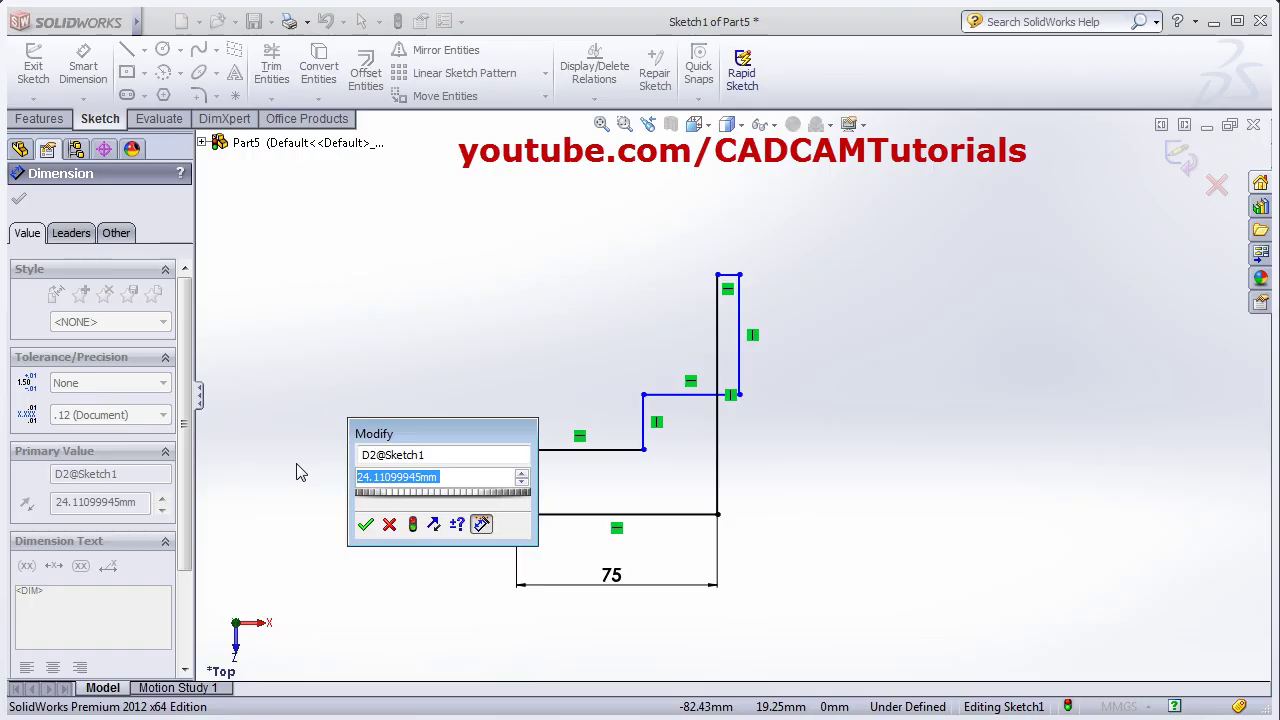
{"action": "type", "text": "20"}
{"action": "key", "text": "Return"}
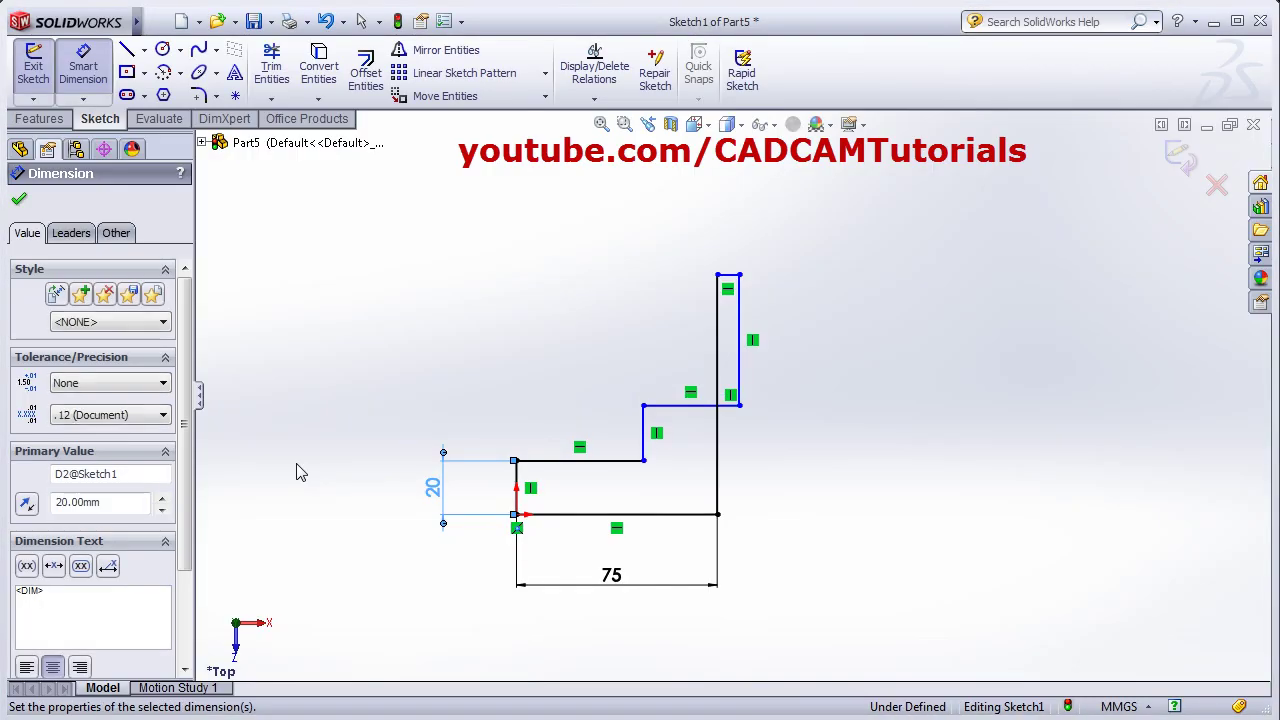
- Dimension the lower vertical step line to 15 mm and the upper vertical step line to 30 mm
{"action": "left_click", "coordinate": [644, 446]}
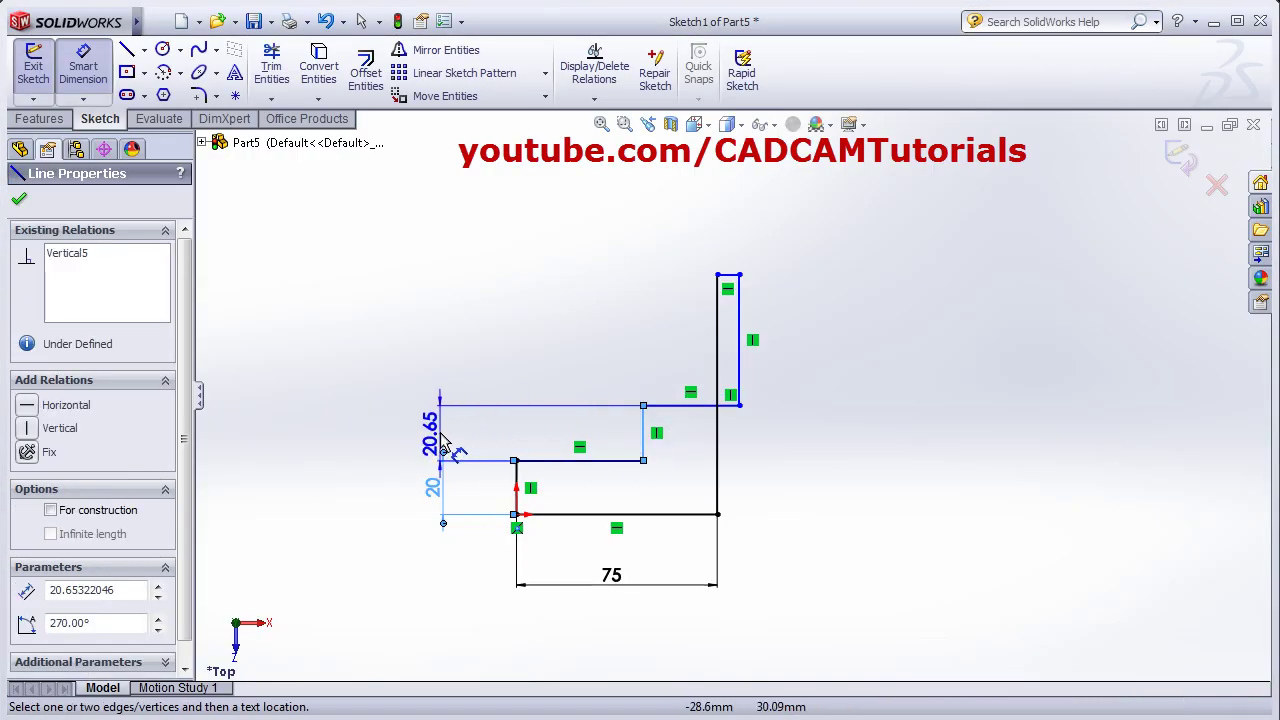
{"action": "left_click", "coordinate": [446, 445]}
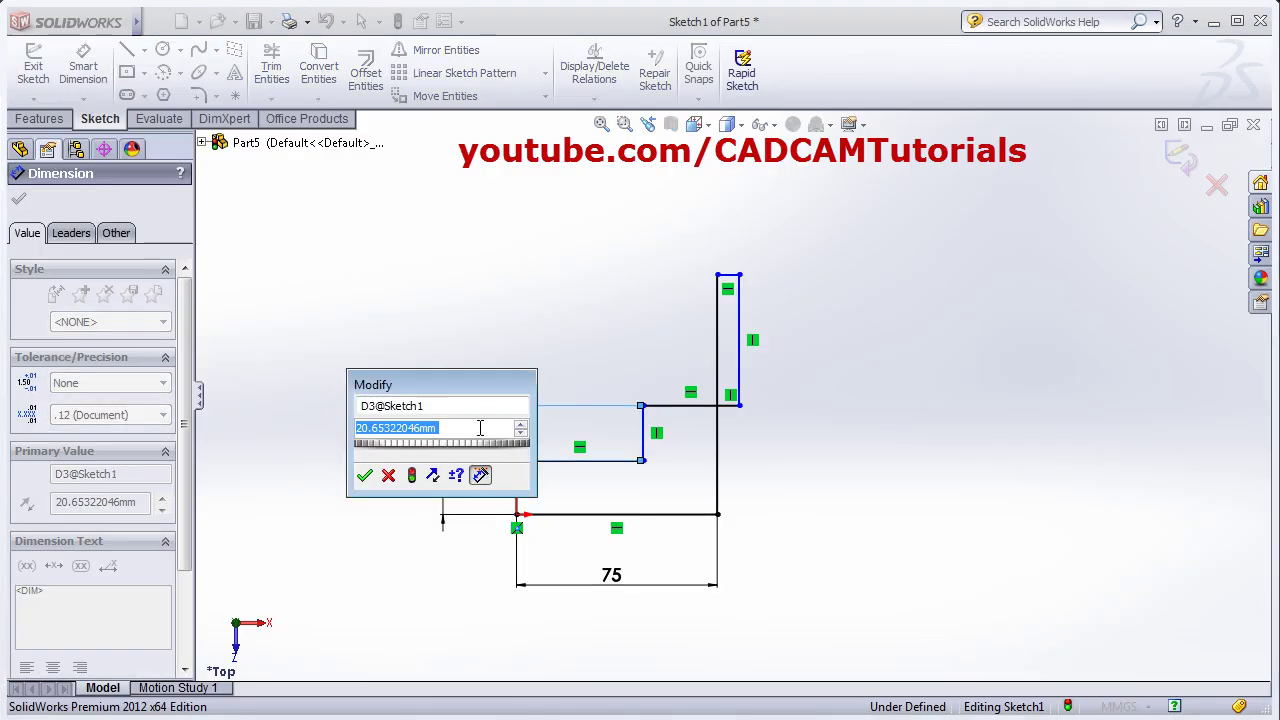
{"action": "type", "text": "15"}
{"action": "key", "text": "Return"}
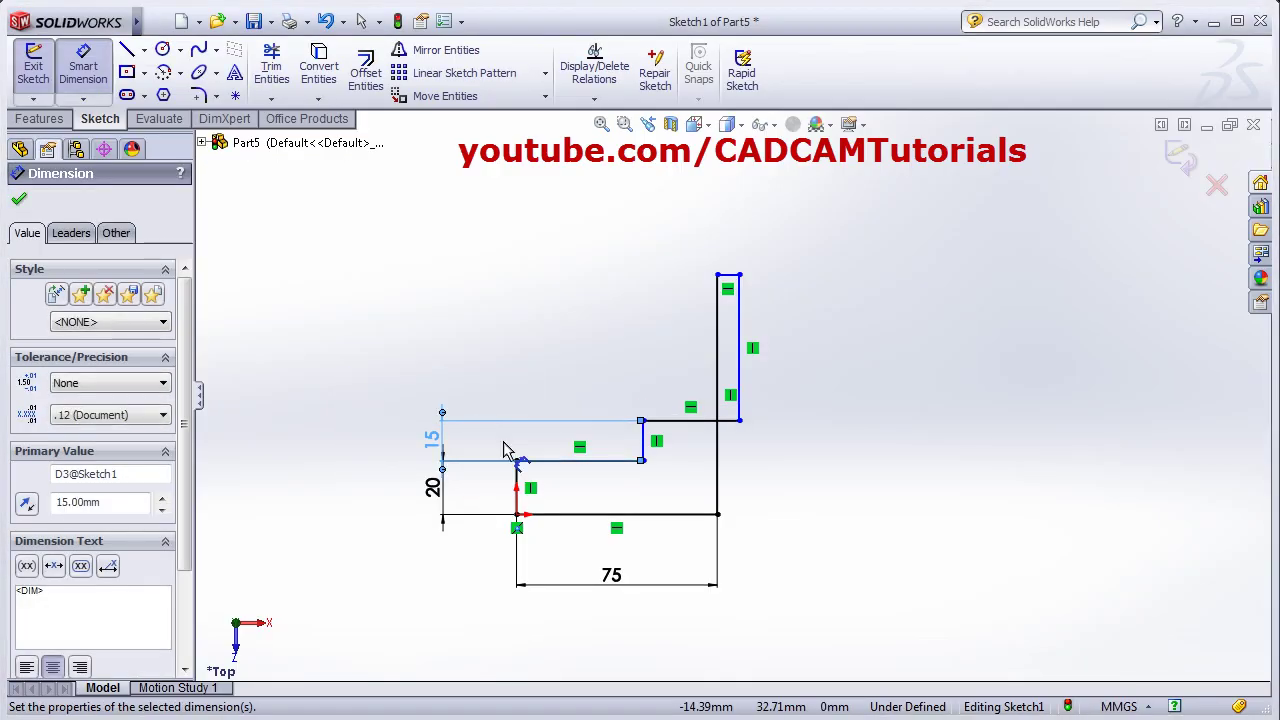
{"action": "left_click", "coordinate": [748, 358]}
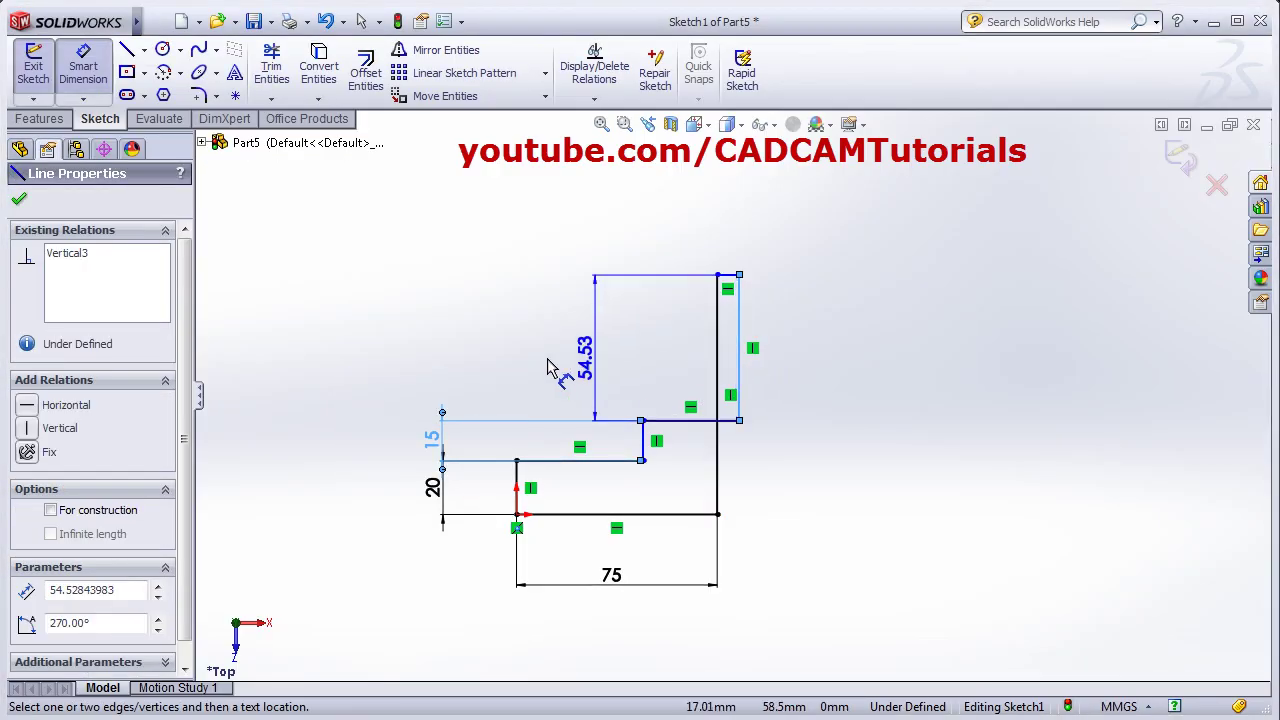
{"action": "left_click", "coordinate": [442, 366]}
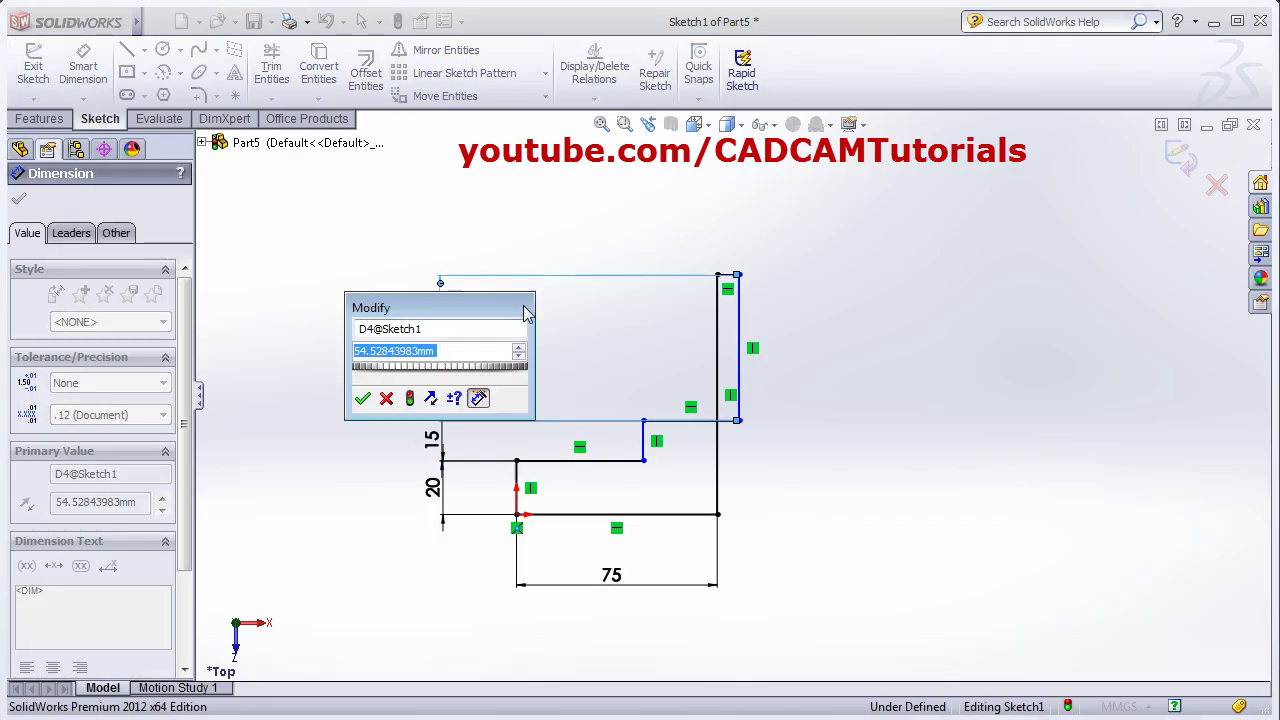
{"action": "type", "text": "30"}
{"action": "key", "text": "Return"}
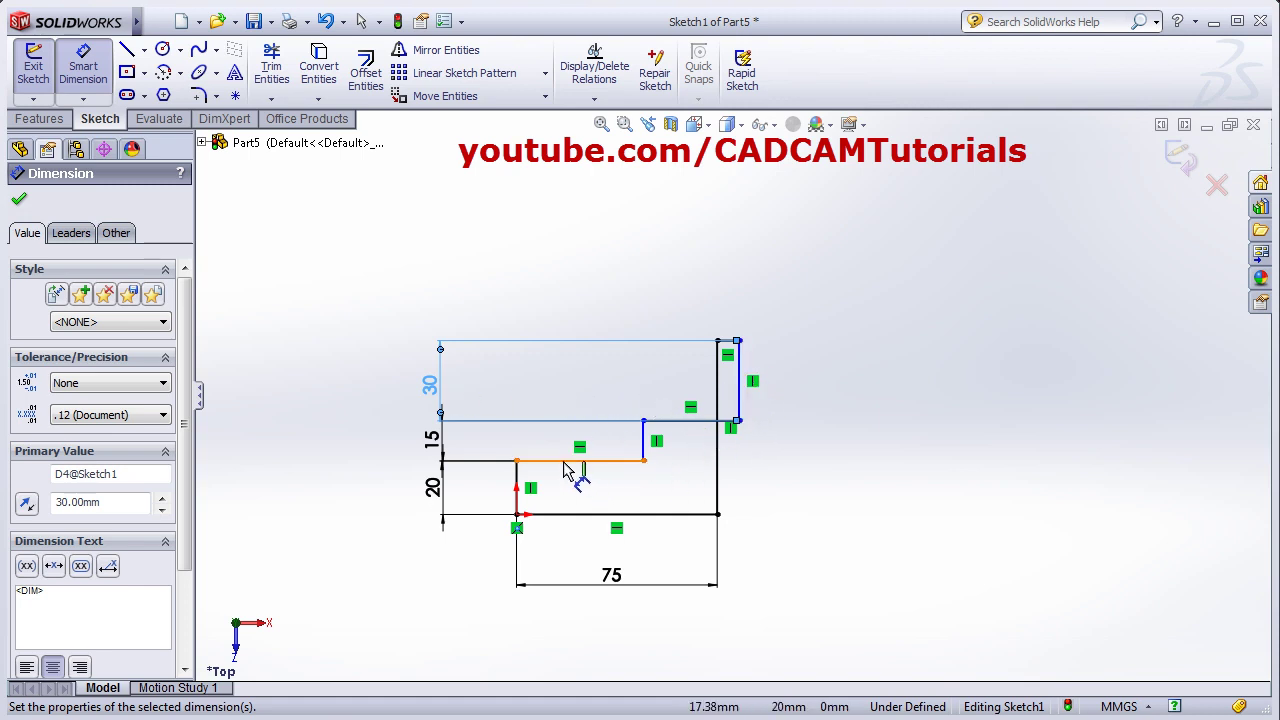
- Check the reference drawing and dimension the lower horizontal step line to 30 mm
{"action": "key", "text": "alt+Tab"}
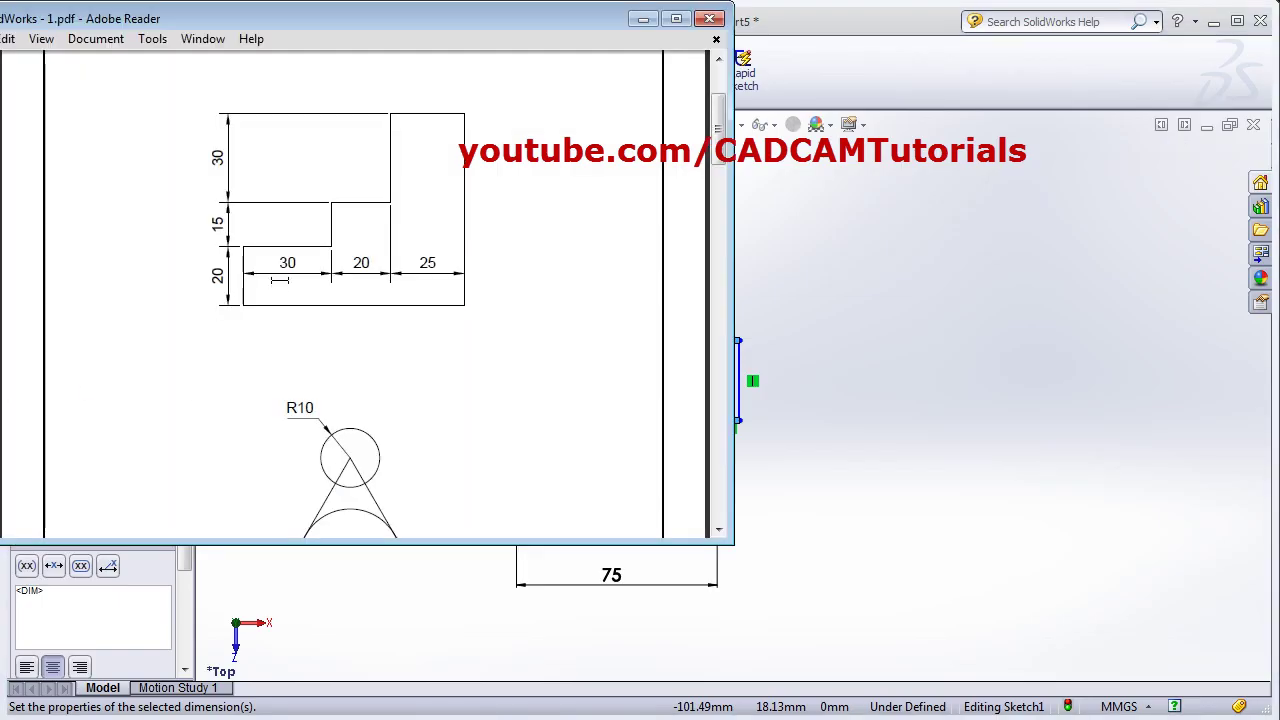
{"action": "key", "text": "alt+Tab"}
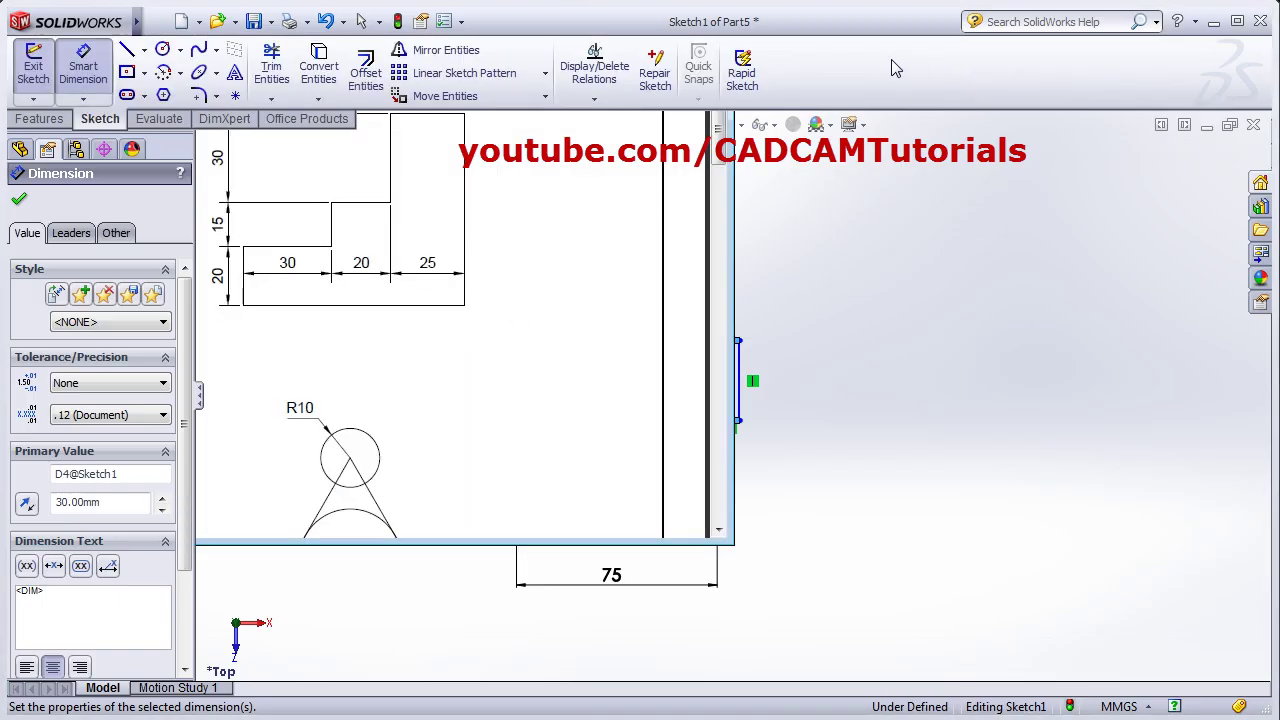
{"action": "left_click", "coordinate": [576, 466]}
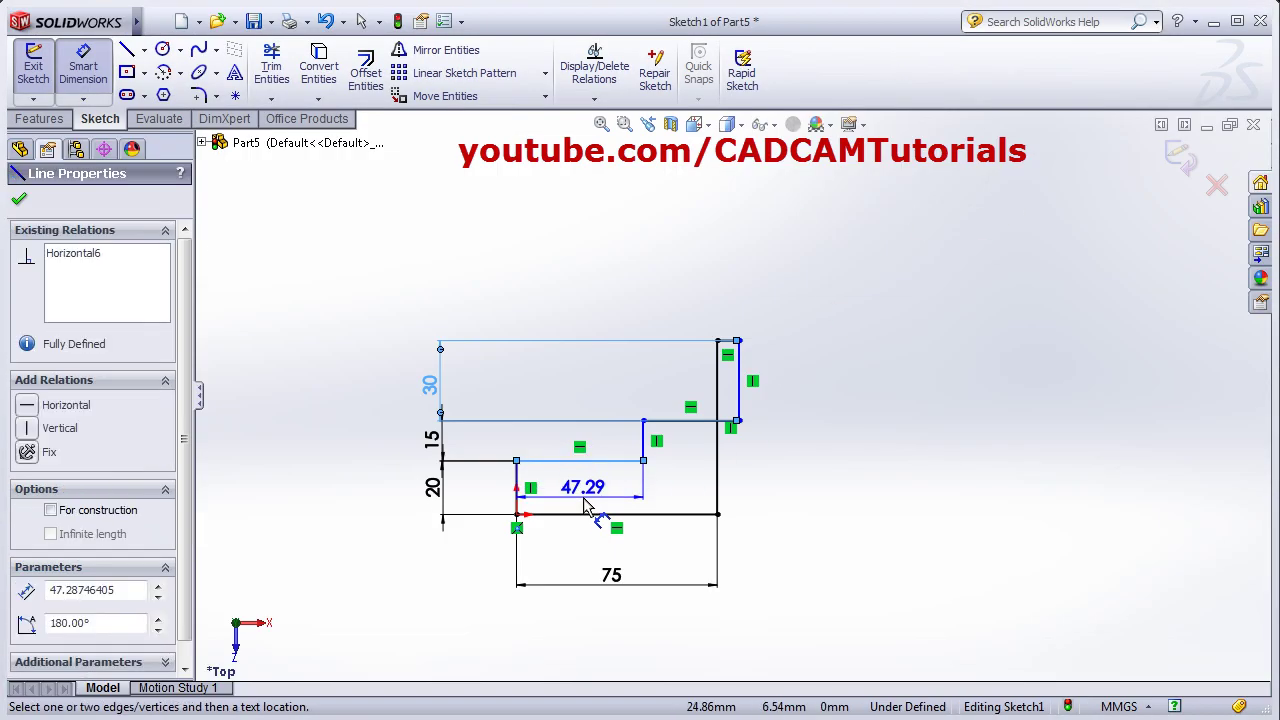
{"action": "left_click", "coordinate": [595, 500]}
{"action": "type", "text": "30"}
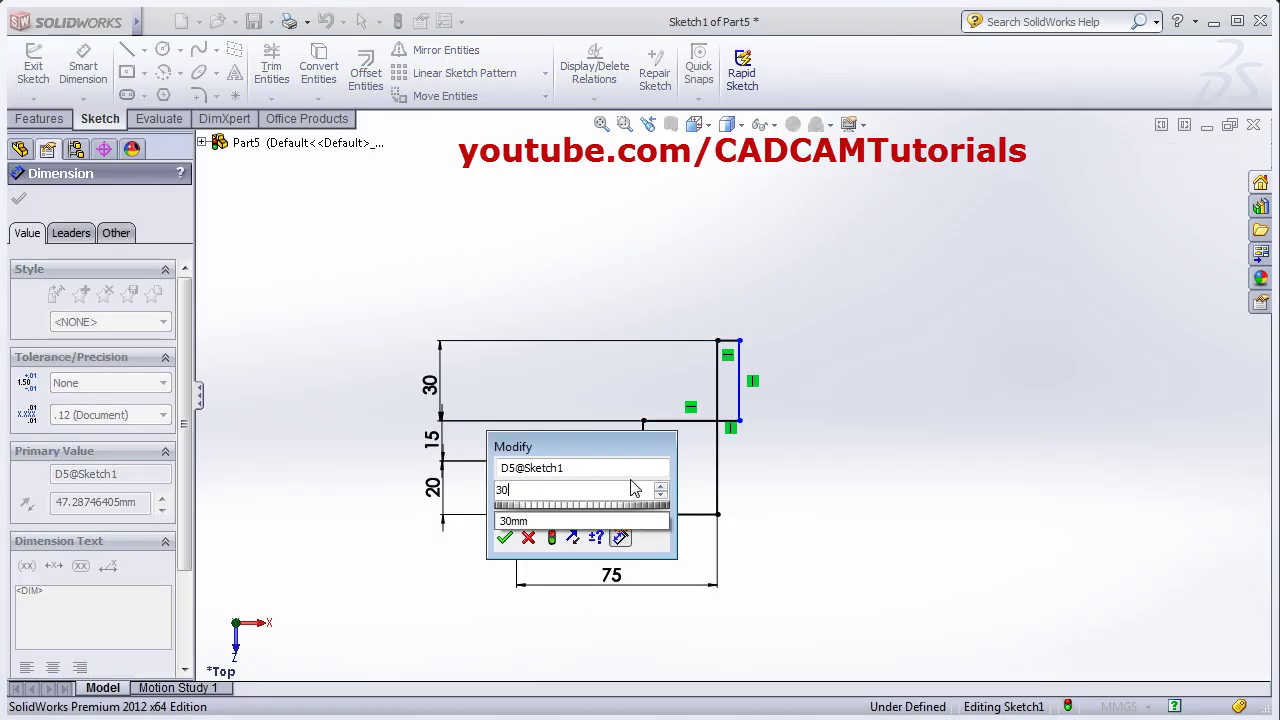
{"action": "key", "text": "Return"}
- Dimension the upper horizontal step line to 20 mm
{"action": "left_click", "coordinate": [655, 421]}
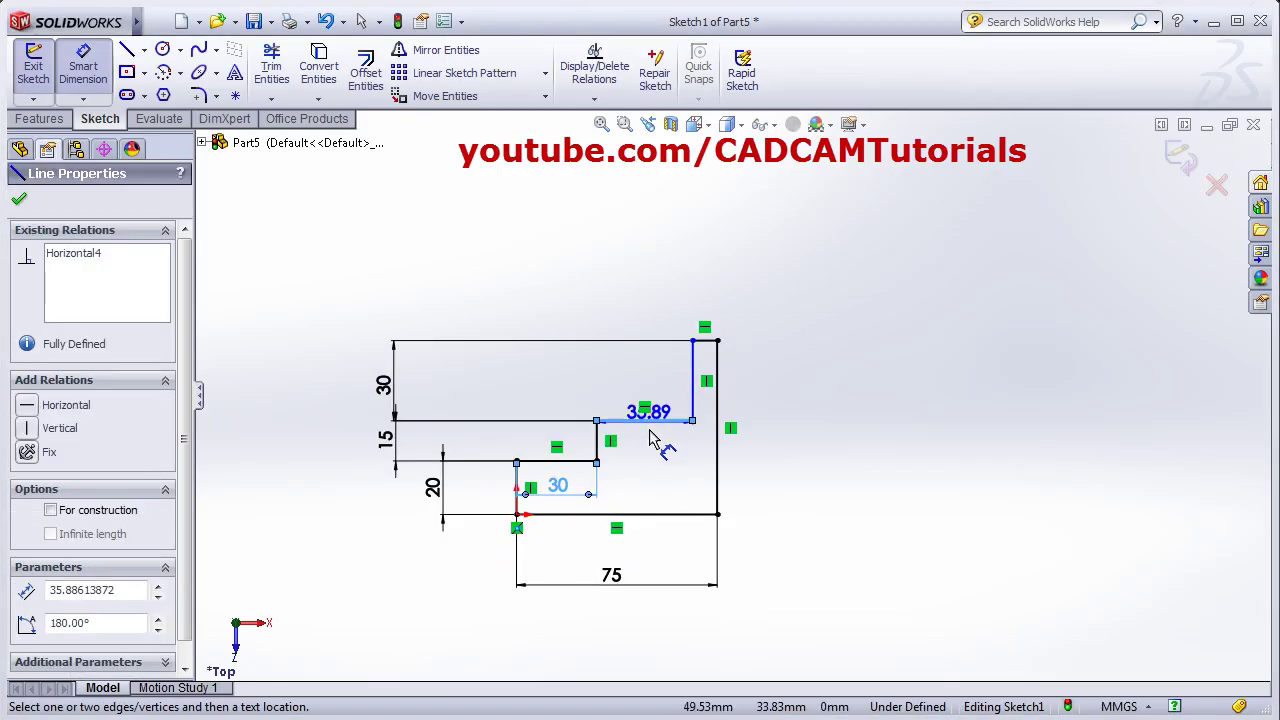
{"action": "left_click", "coordinate": [648, 495]}
{"action": "type", "text": "20"}
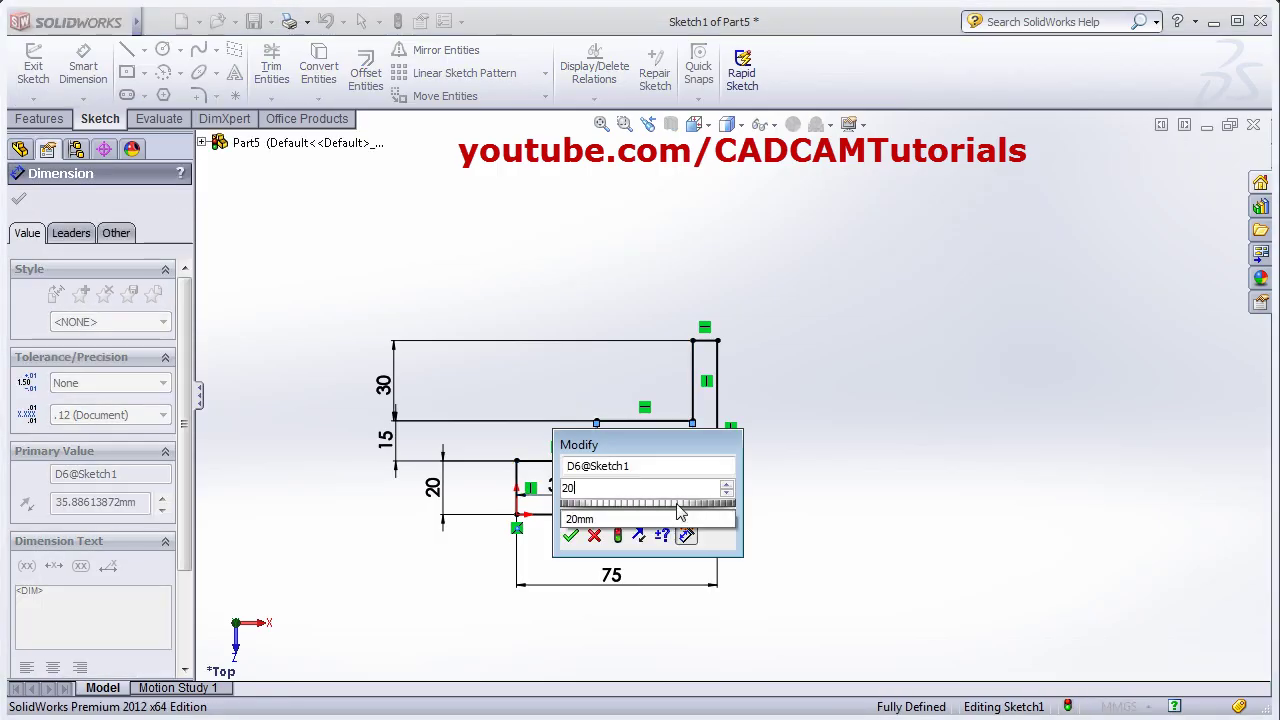
{"action": "key", "text": "Return"}
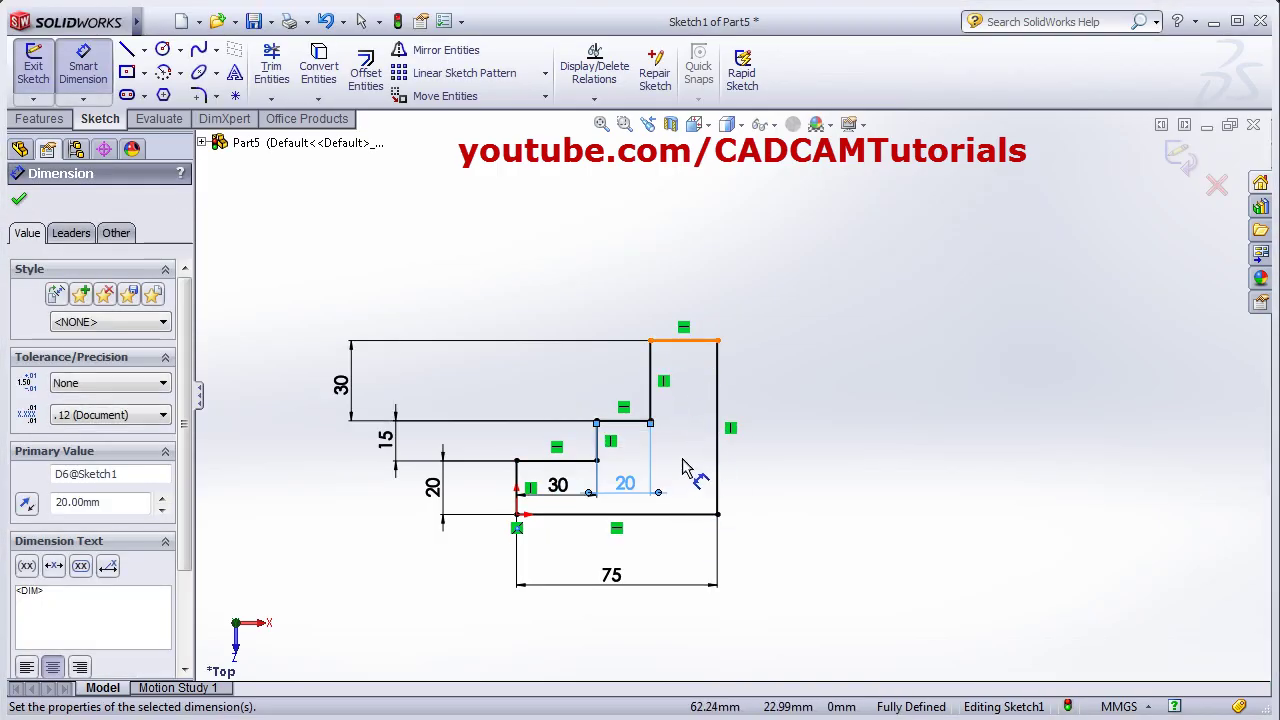
- Dimension the short horizontal line closing the profile's upper end and make it a driven dimension
{"action": "left_click", "coordinate": [601, 124]}
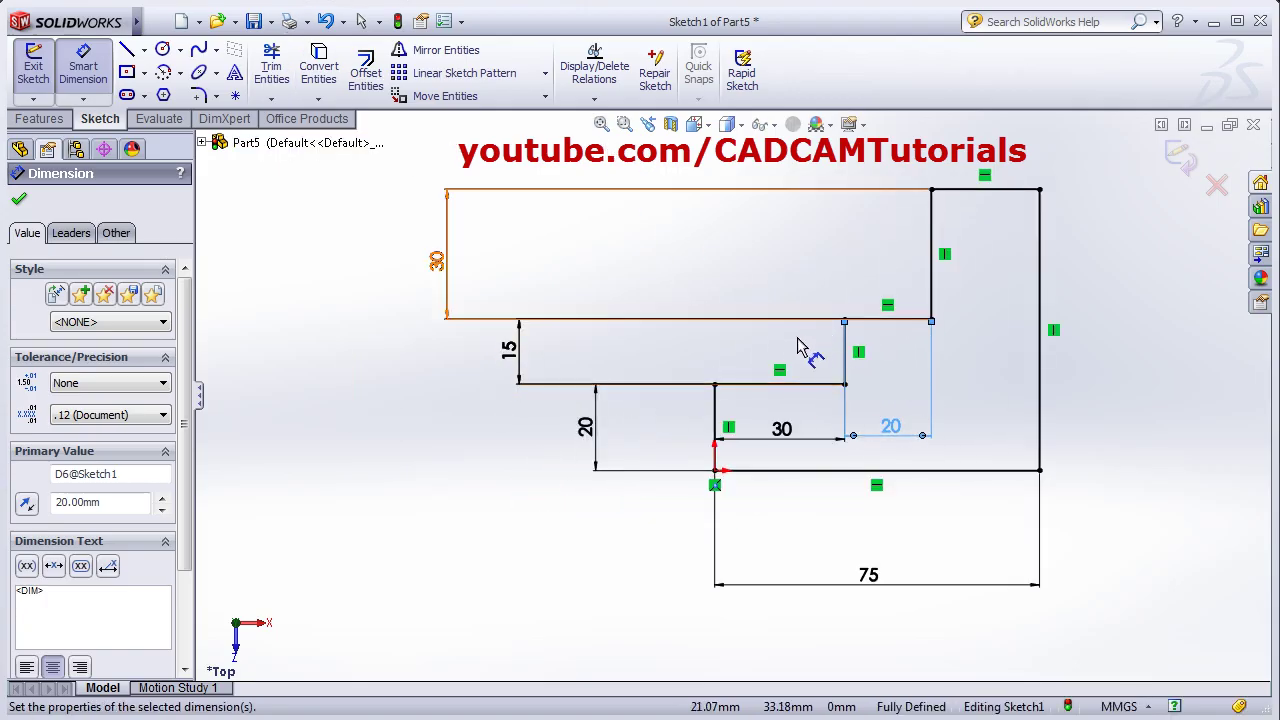
{"action": "mouse_move", "coordinate": [820, 377]}
{"action": "middle_mouse_down", "text": "ctrl"}
{"action": "mouse_move", "coordinate": [694, 409]}
{"action": "mouse_move", "coordinate": [660, 403]}
{"action": "middle_mouse_up", "text": "ctrl"}
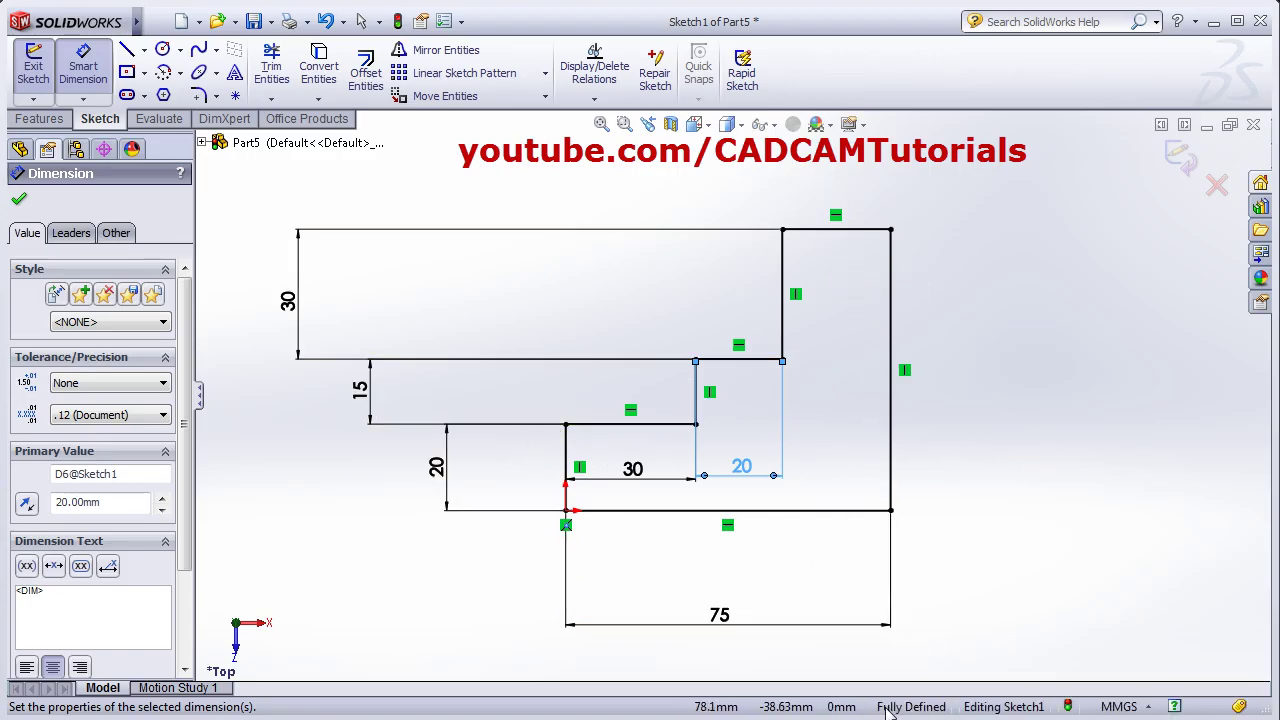
{"action": "left_click", "coordinate": [837, 236]}
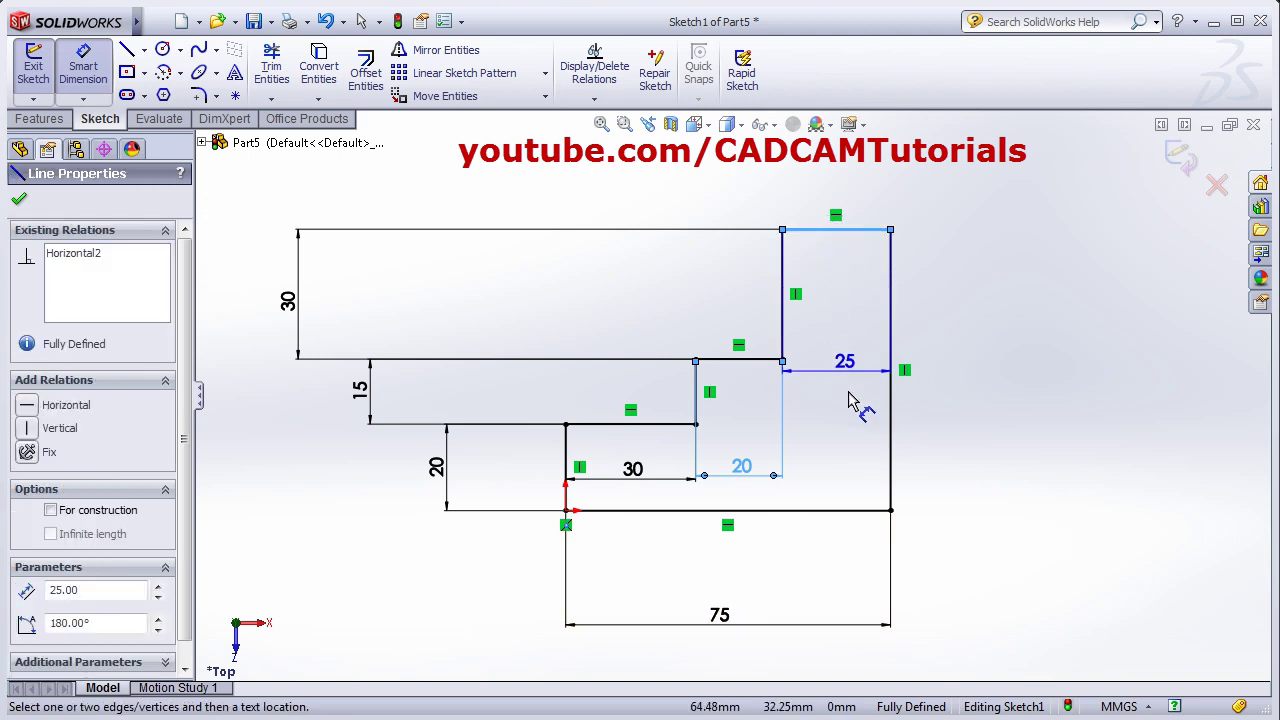
{"action": "left_click", "coordinate": [840, 486]}
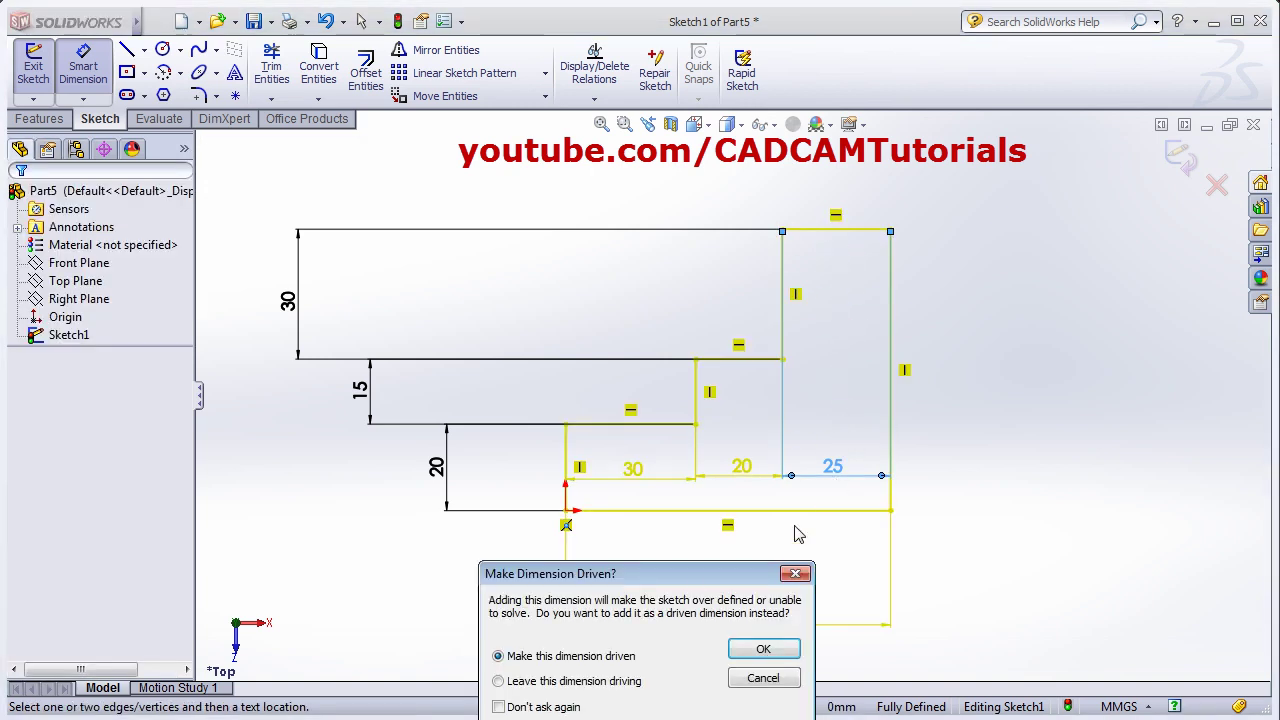
{"action": "left_click_drag", "start_coordinate": [683, 587], "coordinate": [624, 272]}
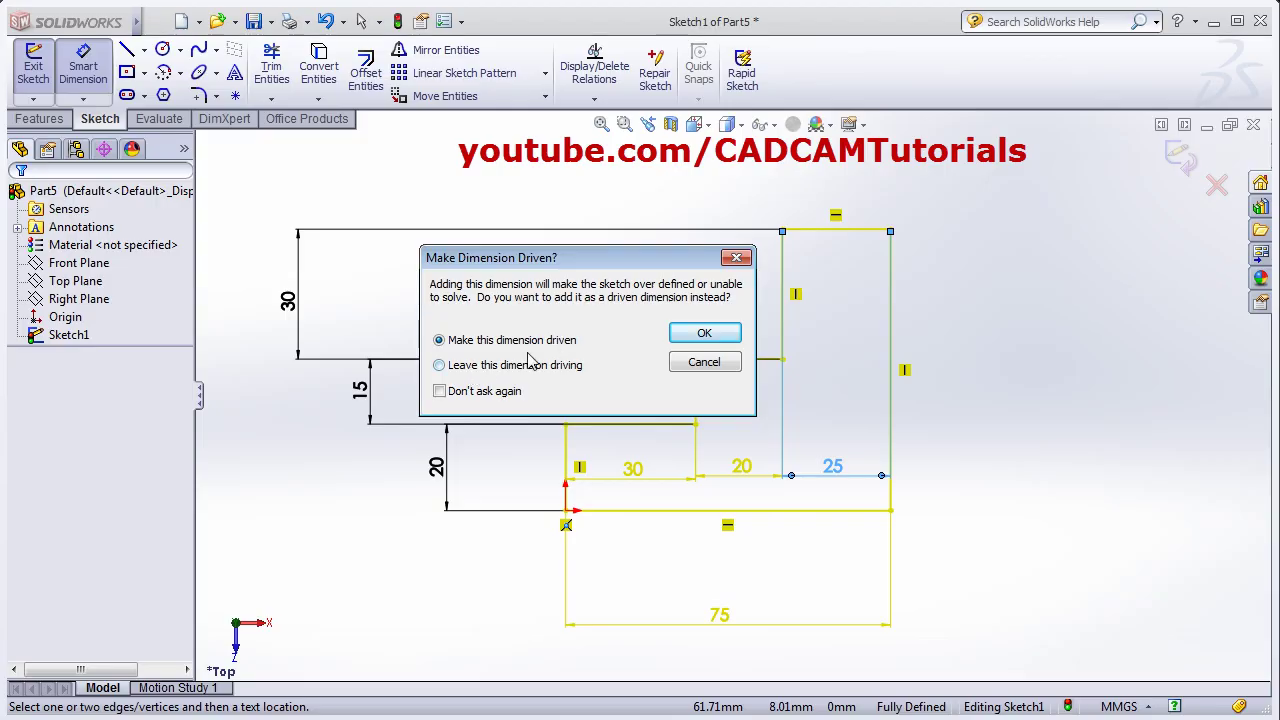
{"action": "left_click", "coordinate": [705, 334]}
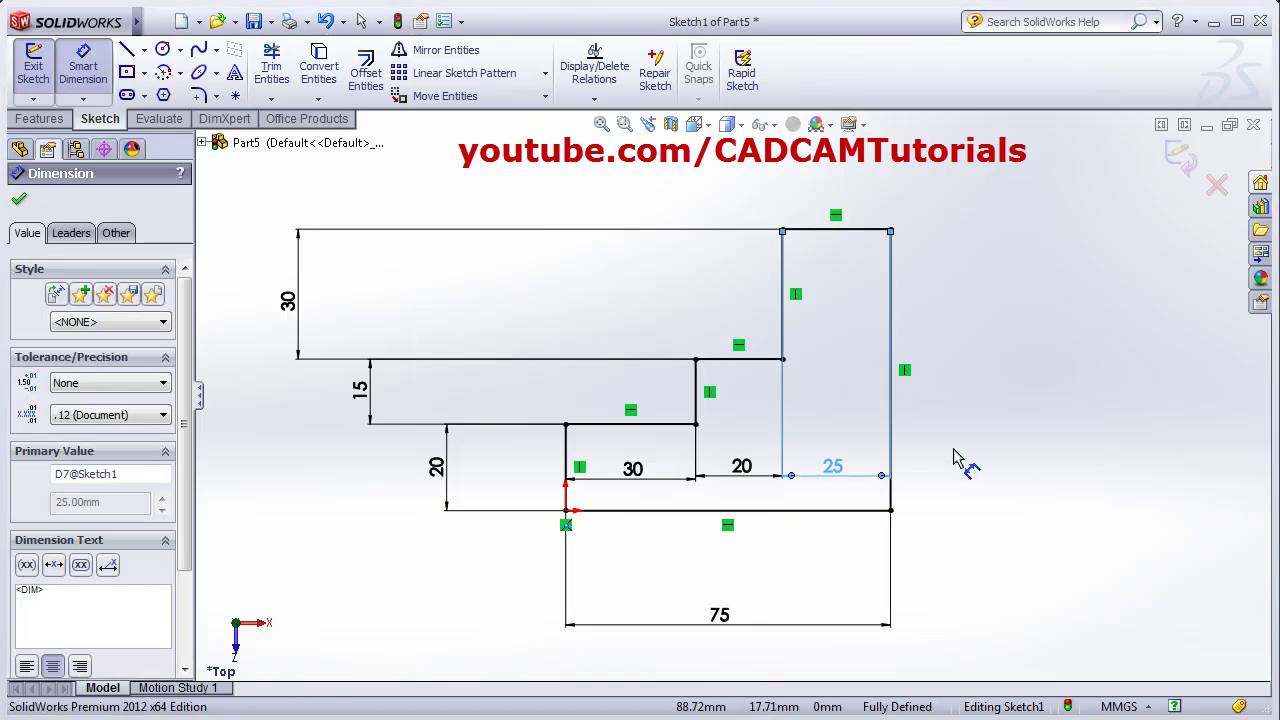
{"action": "left_click", "coordinate": [1012, 527]}
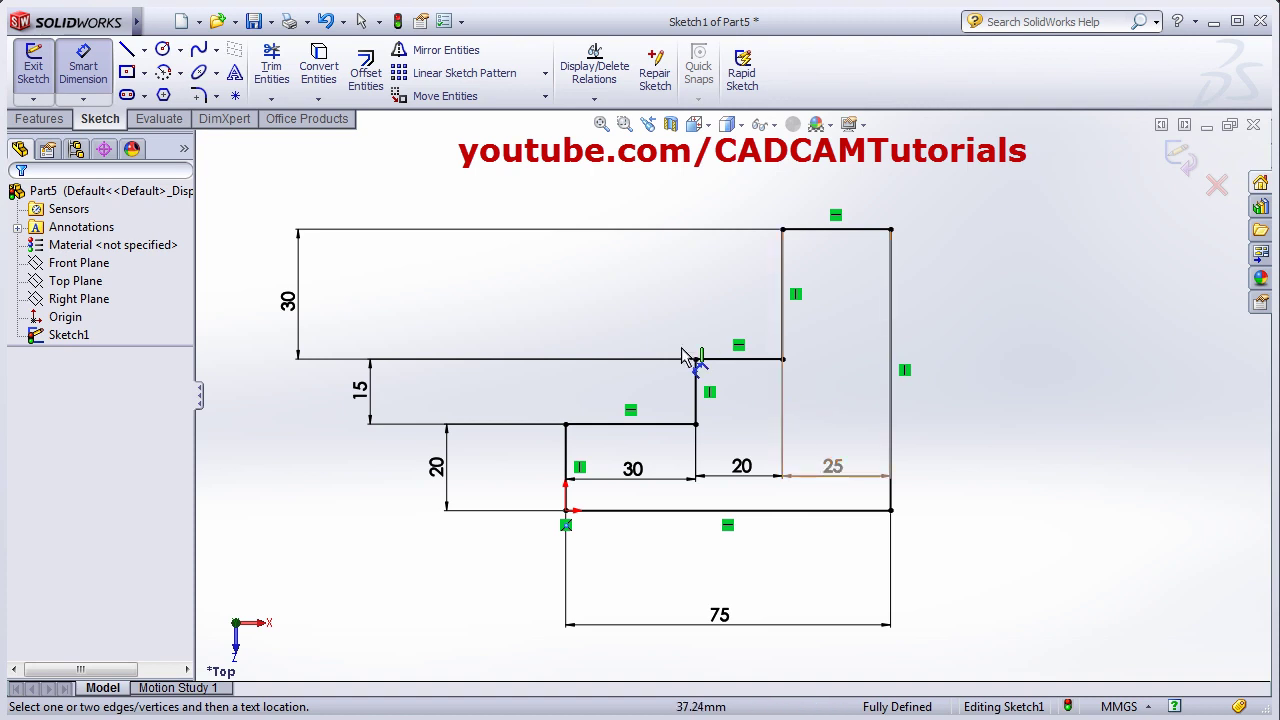
- Move the vertical 30, 15 and 20 mm dimensions closer to the profile and align them in one column
{"action": "left_click_drag", "start_coordinate": [289, 301], "coordinate": [506, 318]}
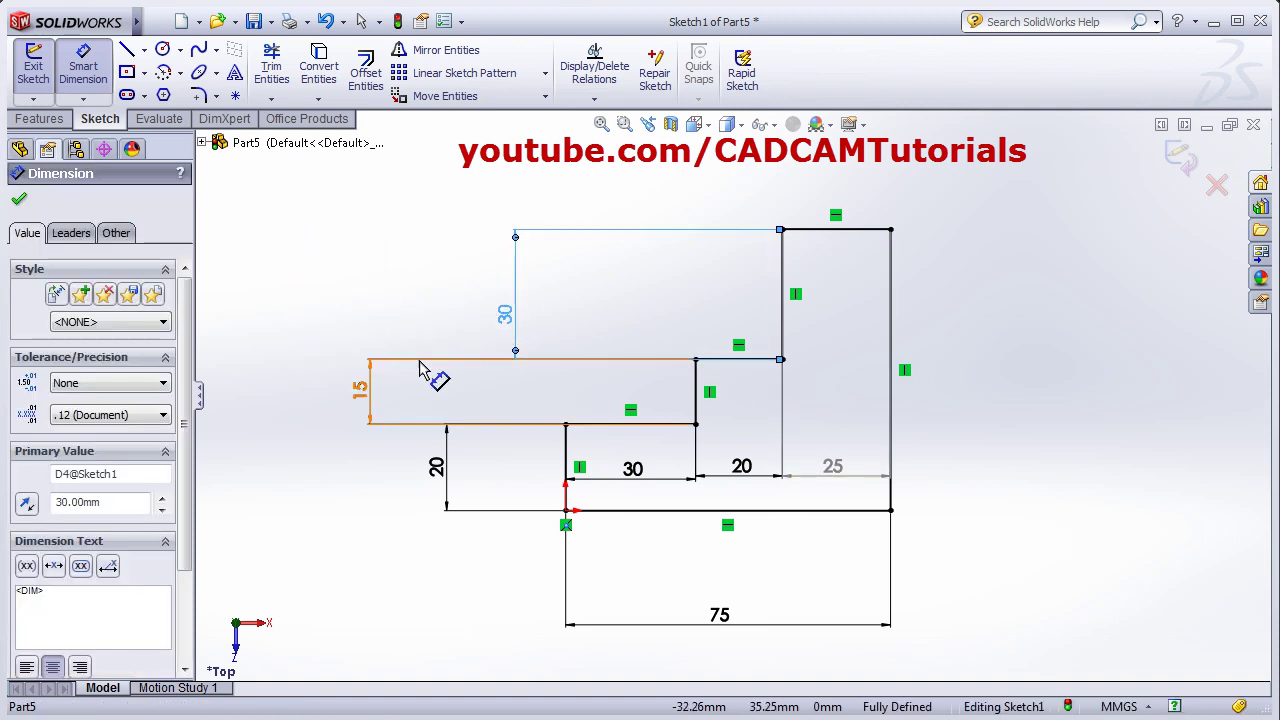
{"action": "left_click_drag", "start_coordinate": [372, 404], "coordinate": [512, 400]}
{"action": "left_click_drag", "start_coordinate": [436, 478], "coordinate": [505, 478]}
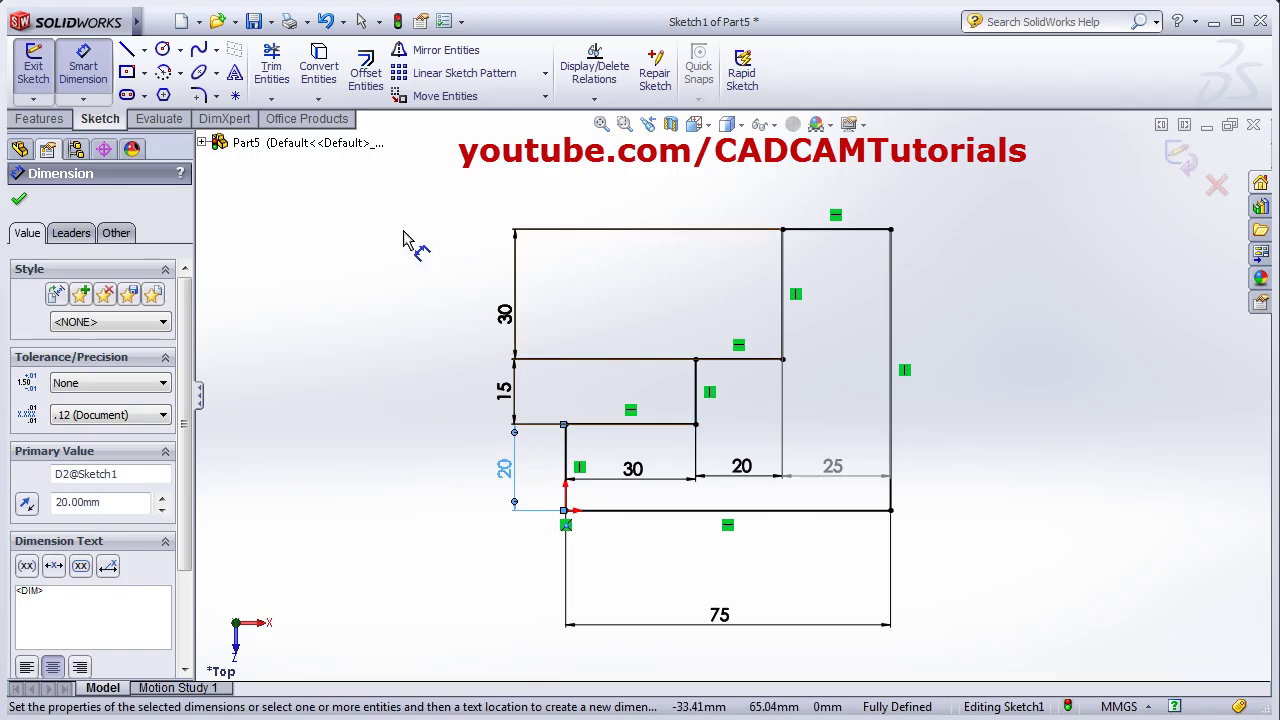
- Create a new part document and check the triangle-with-circles exercise in the PDF
{"action": "left_click", "coordinate": [181, 22]}
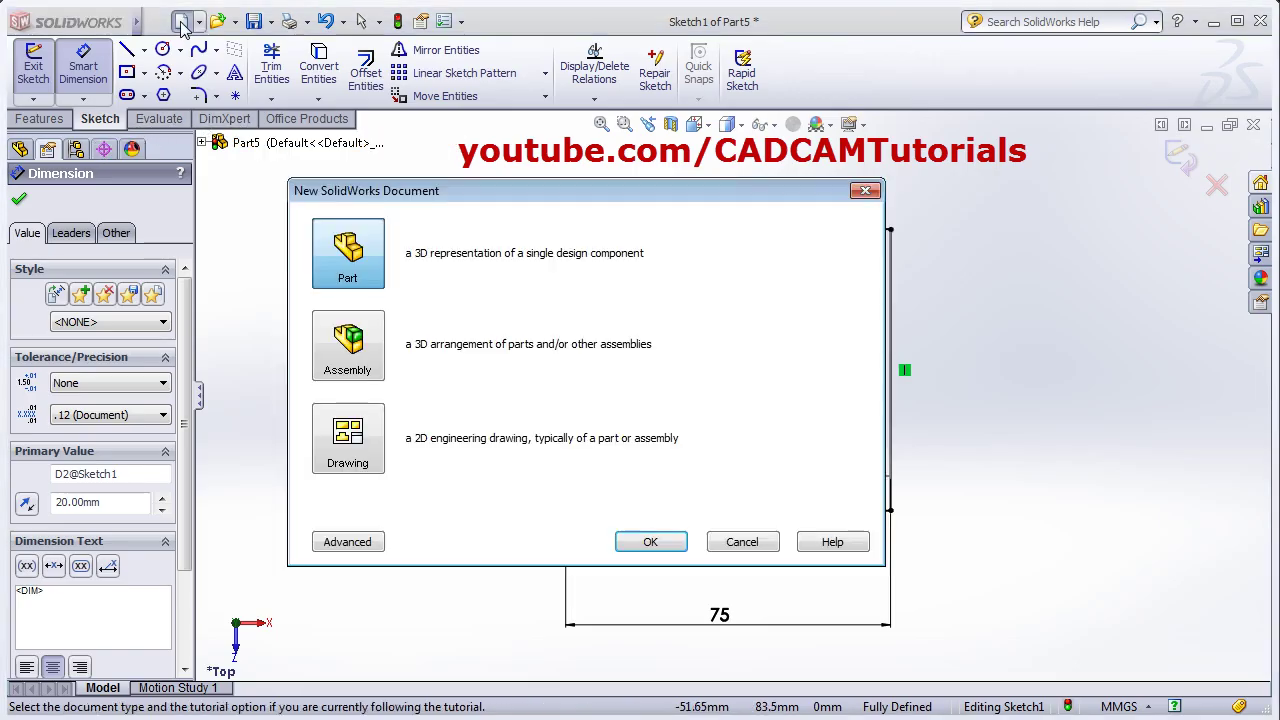
{"action": "left_click", "coordinate": [648, 545]}
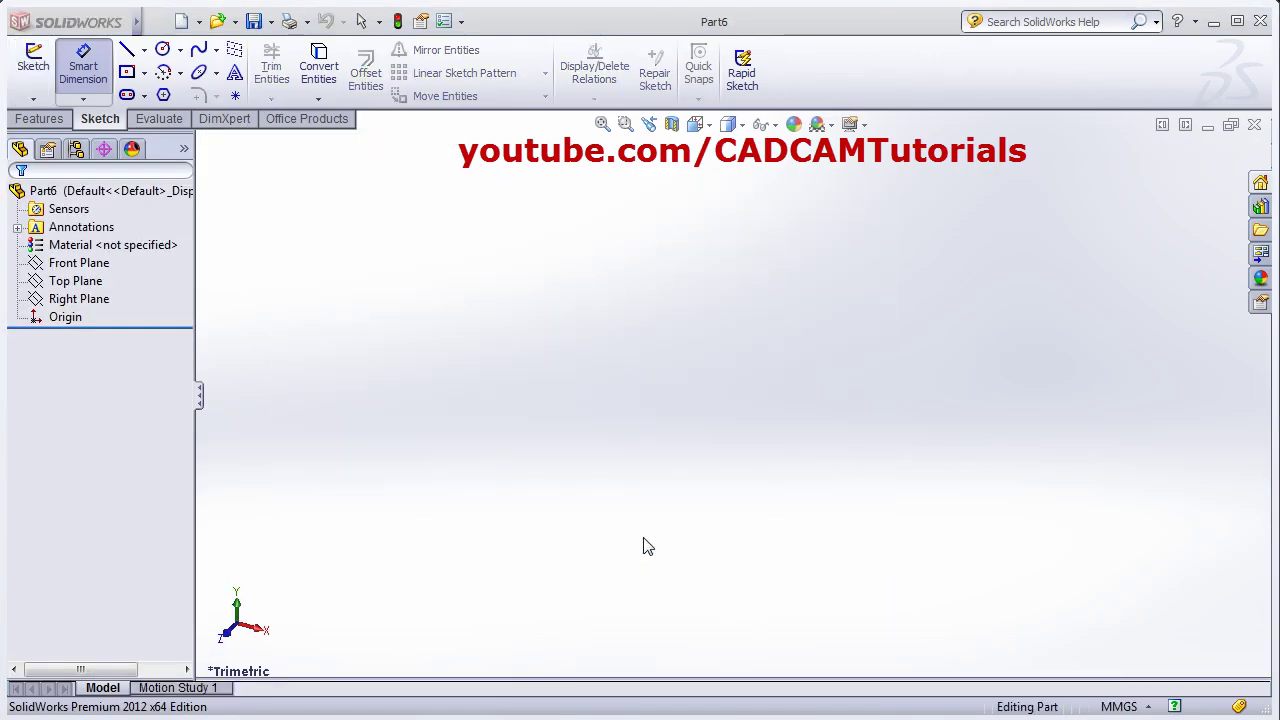
{"action": "key", "text": "alt+Tab"}
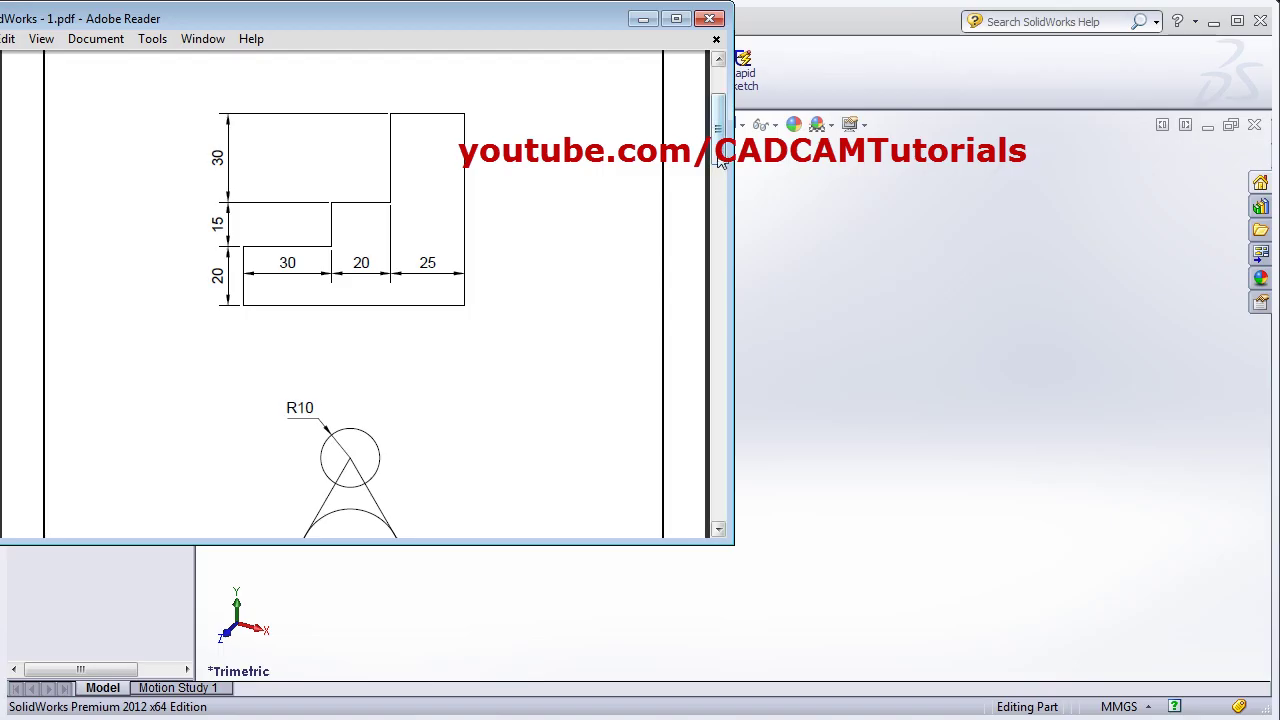
{"action": "mouse_move", "coordinate": [722, 181]}
{"action": "left_mouse_down"}
{"action": "mouse_move", "coordinate": [720, 199]}
{"action": "mouse_move", "coordinate": [723, 186]}
{"action": "left_mouse_up"}
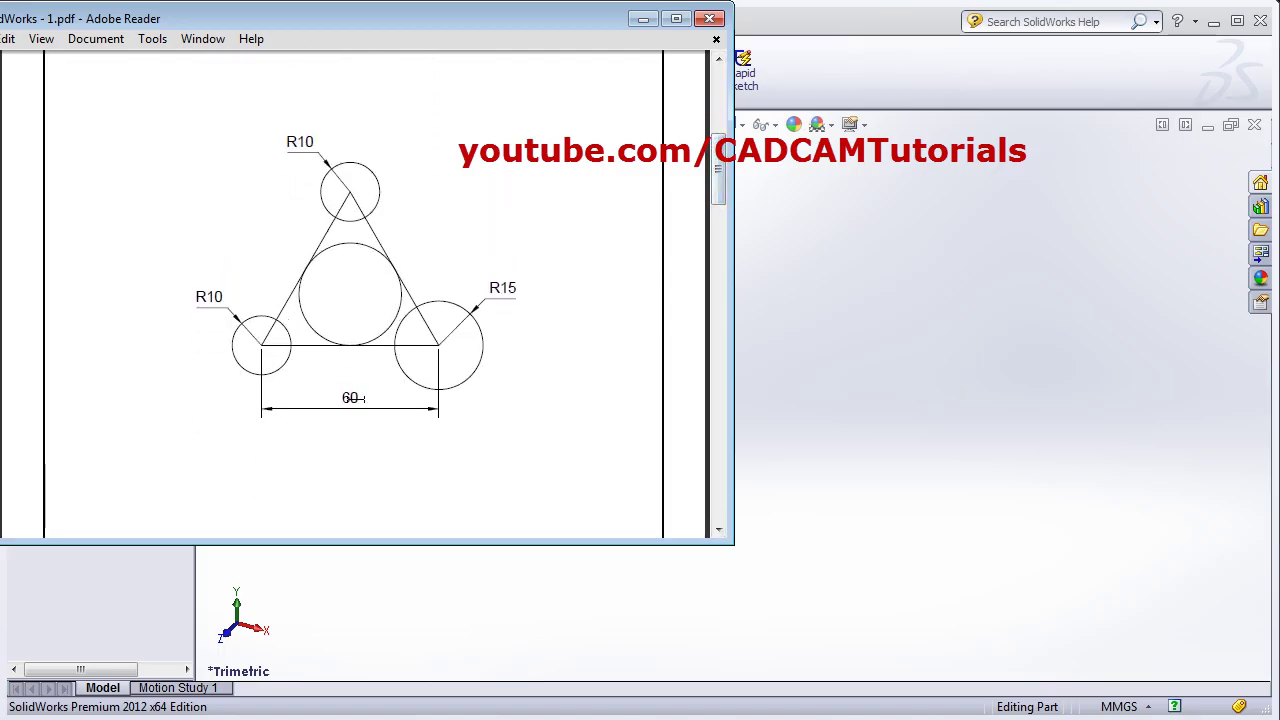
{"action": "left_click", "coordinate": [946, 366]}
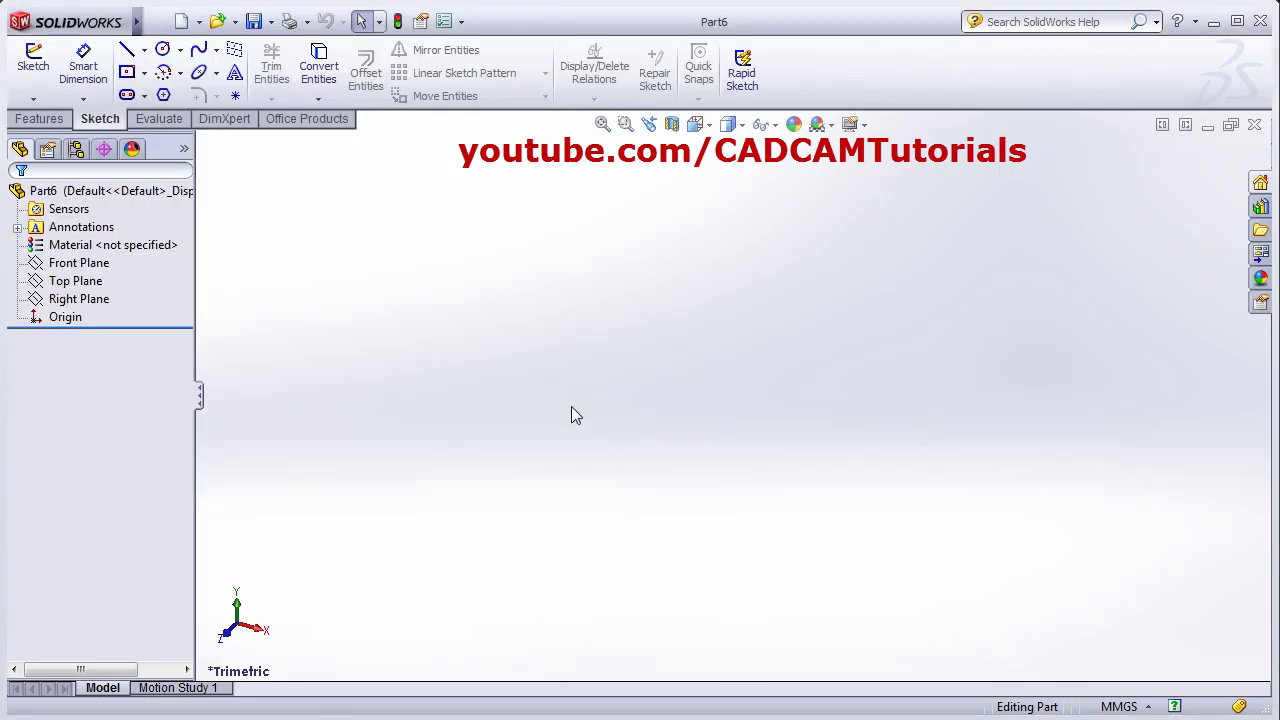
- Start a sketch on the Top Plane and draw a closed triangle from the origin with a horizontal base about 131 mm long
{"action": "left_click", "coordinate": [38, 70]}
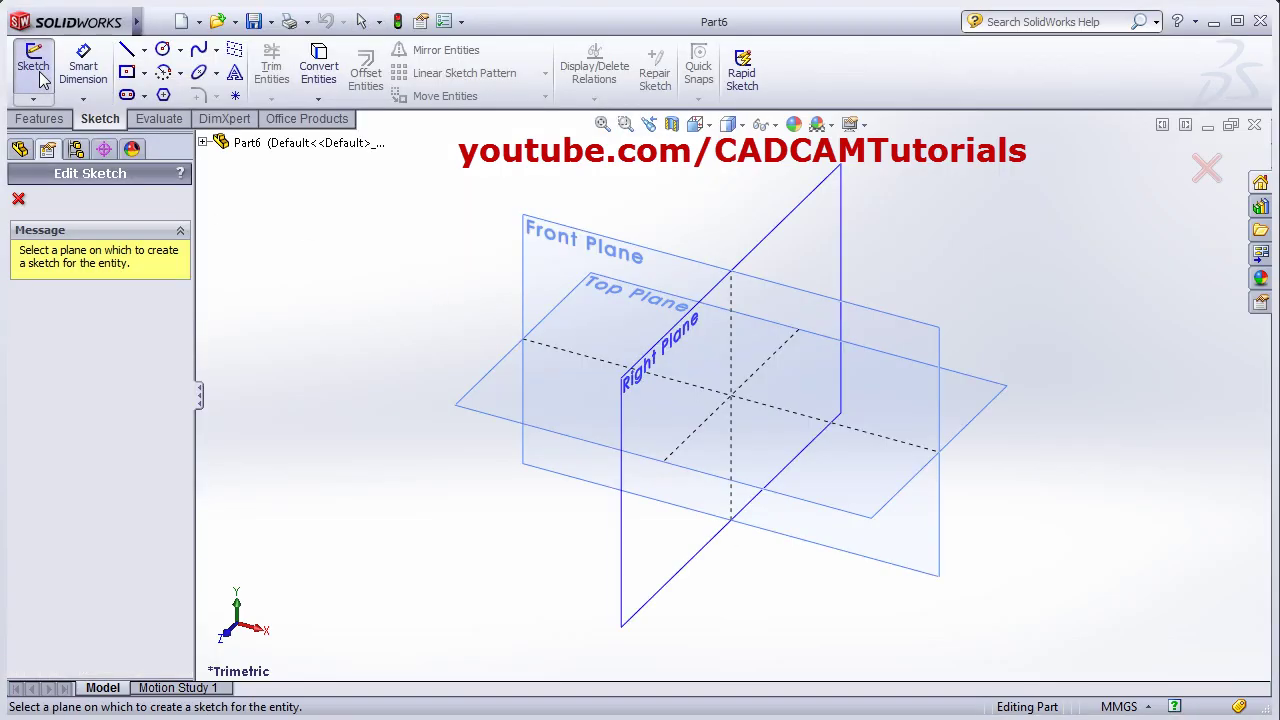
{"action": "left_click", "coordinate": [566, 440]}
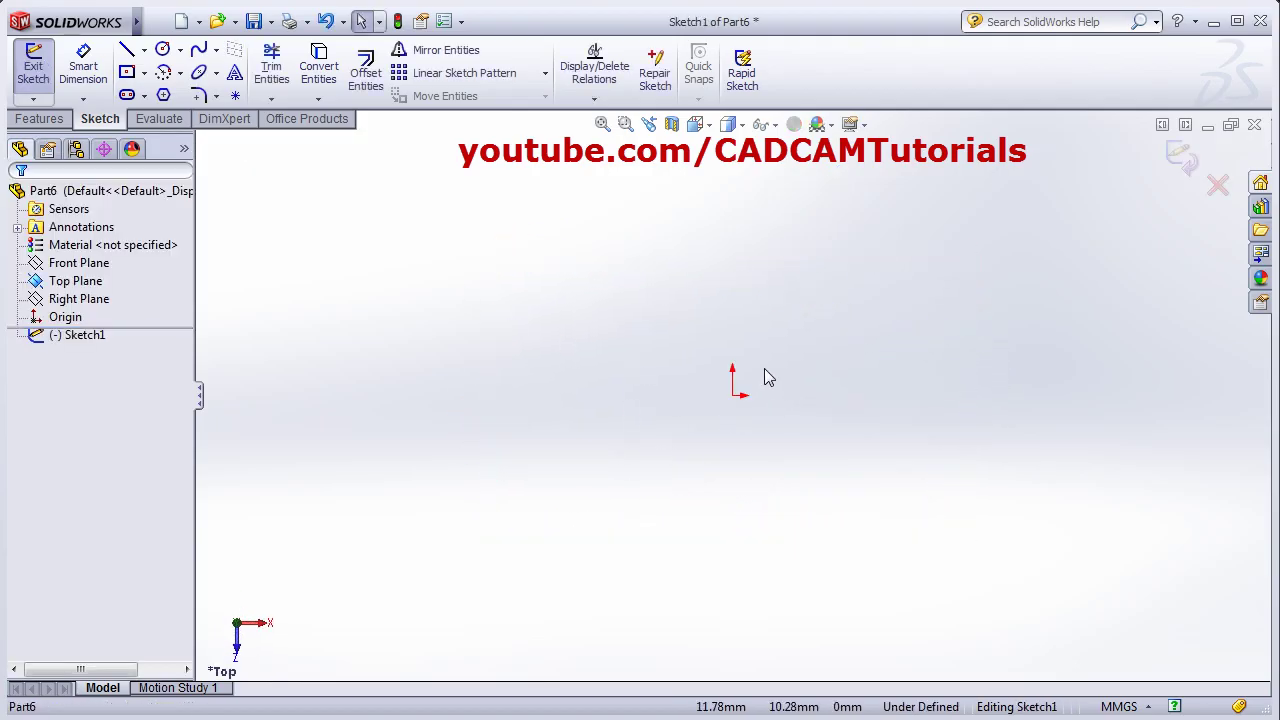
{"action": "mouse_move", "coordinate": [770, 380]}
{"action": "middle_mouse_down", "text": "ctrl"}
{"action": "mouse_move", "coordinate": [511, 527]}
{"action": "mouse_move", "coordinate": [497, 520]}
{"action": "middle_mouse_up", "text": "ctrl"}
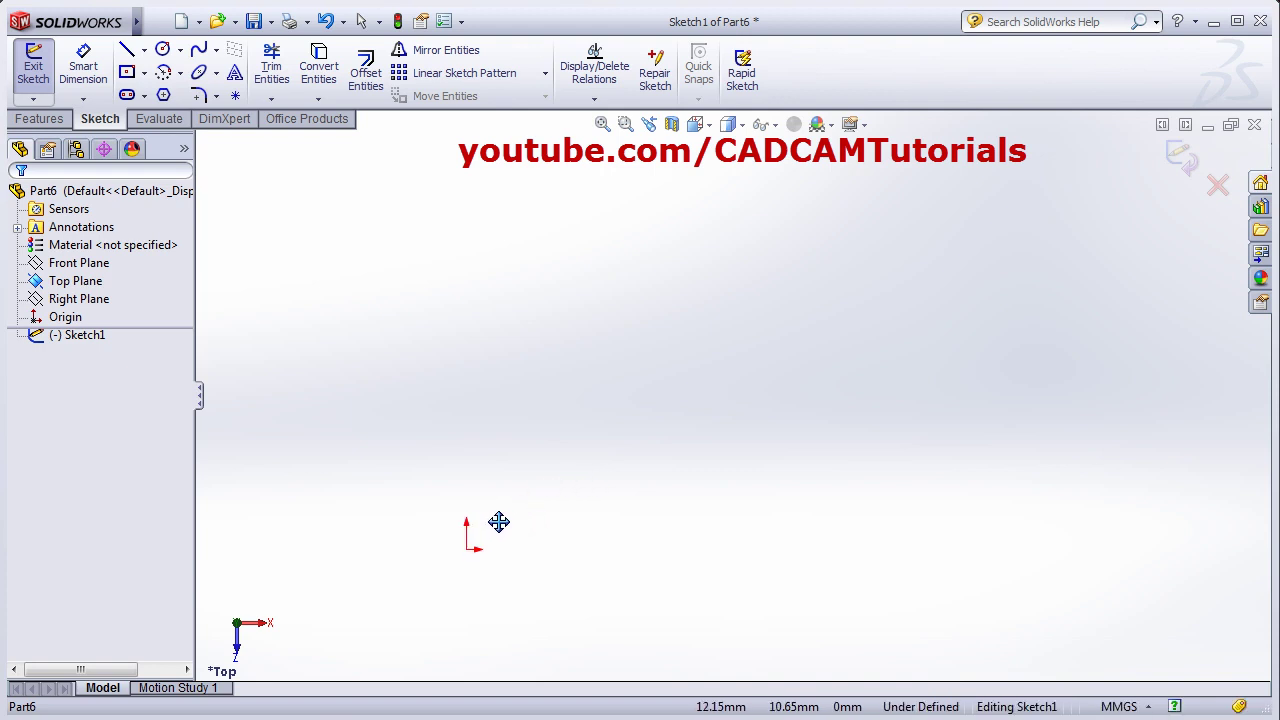
{"action": "left_click", "coordinate": [127, 51]}
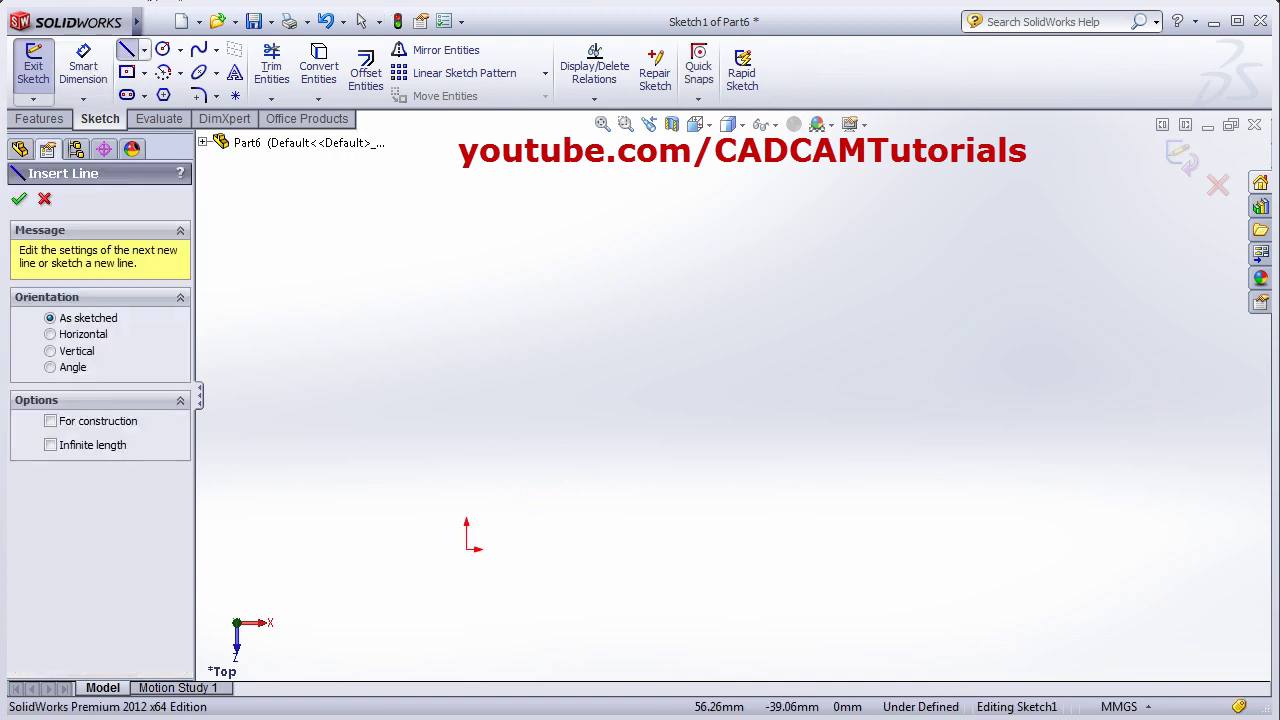
{"action": "left_click", "coordinate": [466, 549]}
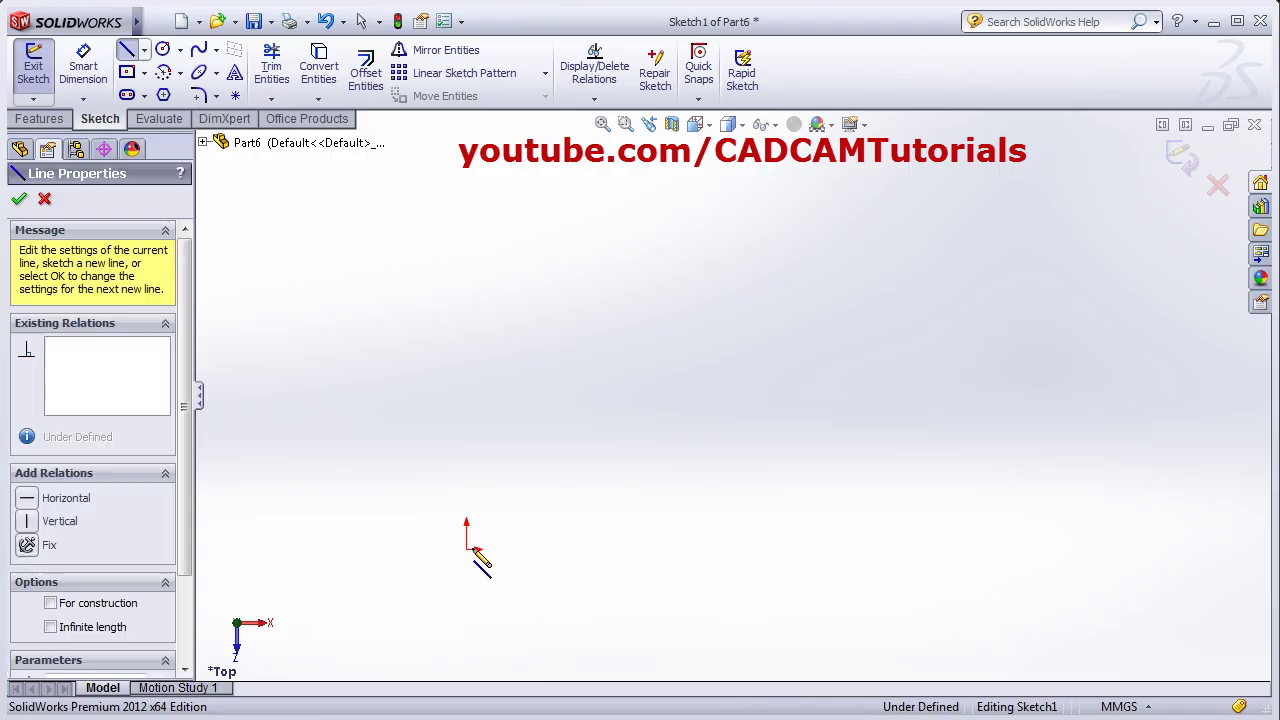
{"action": "left_click", "coordinate": [818, 548]}
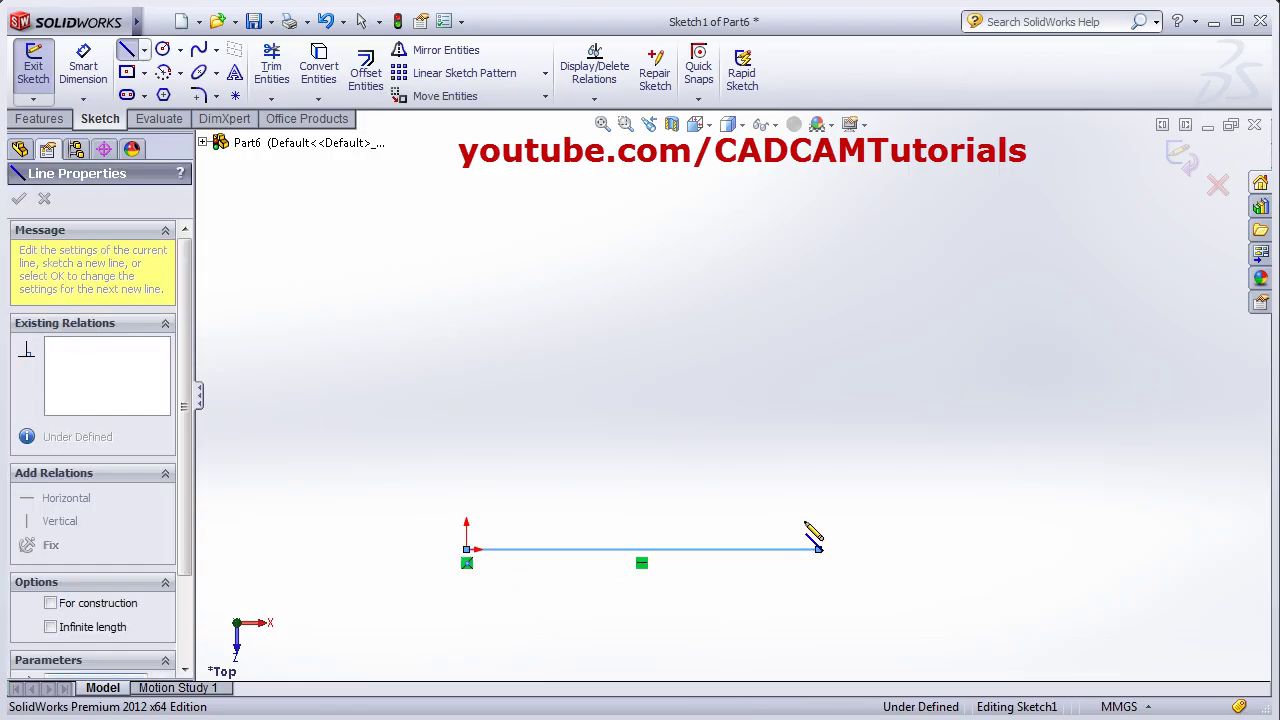
{"action": "left_click", "coordinate": [642, 244]}
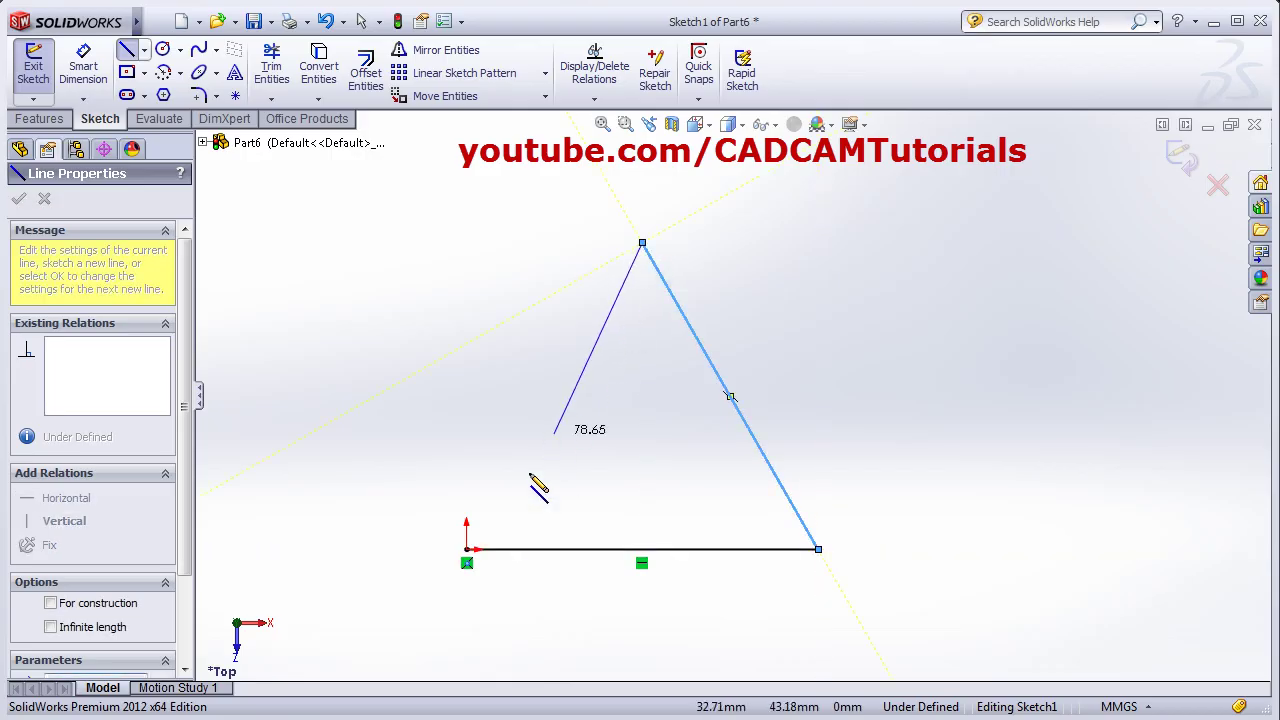
{"action": "left_click", "coordinate": [466, 549]}
{"action": "key", "text": "Escape"}
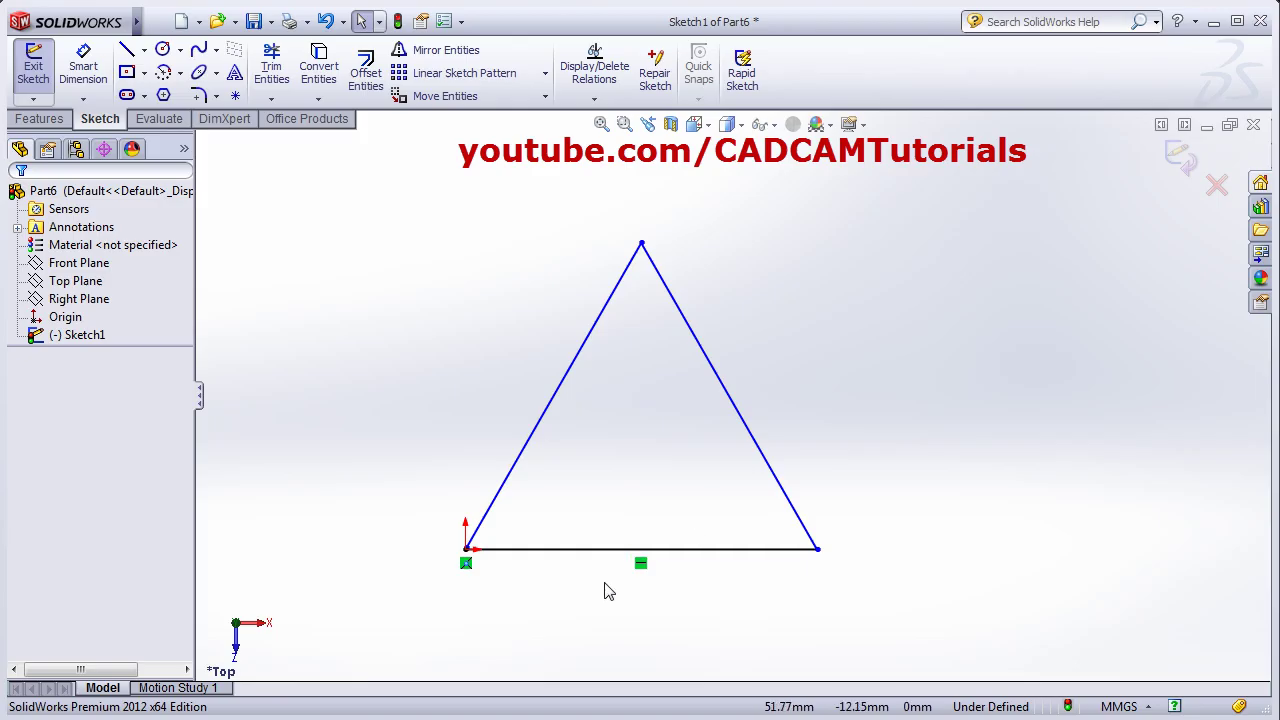
- Dimension the triangle's horizontal base to 60 mm
{"action": "left_click", "coordinate": [83, 70]}
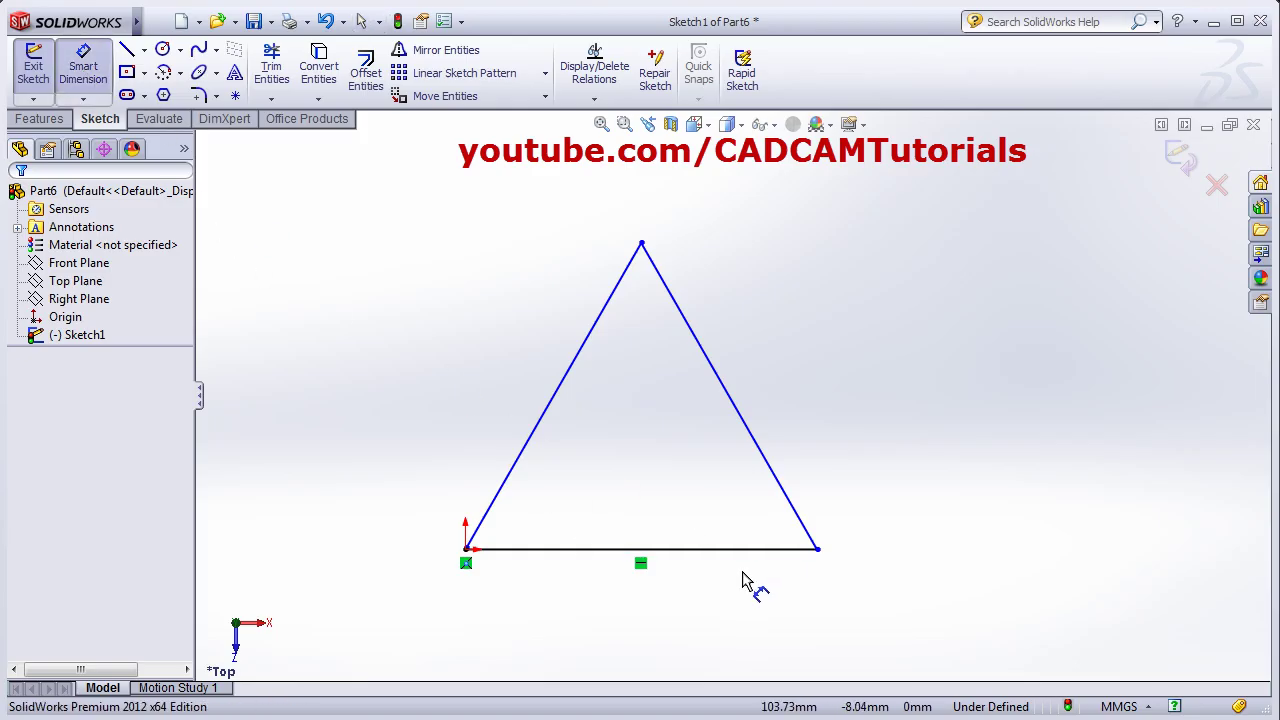
{"action": "left_click", "coordinate": [668, 556]}
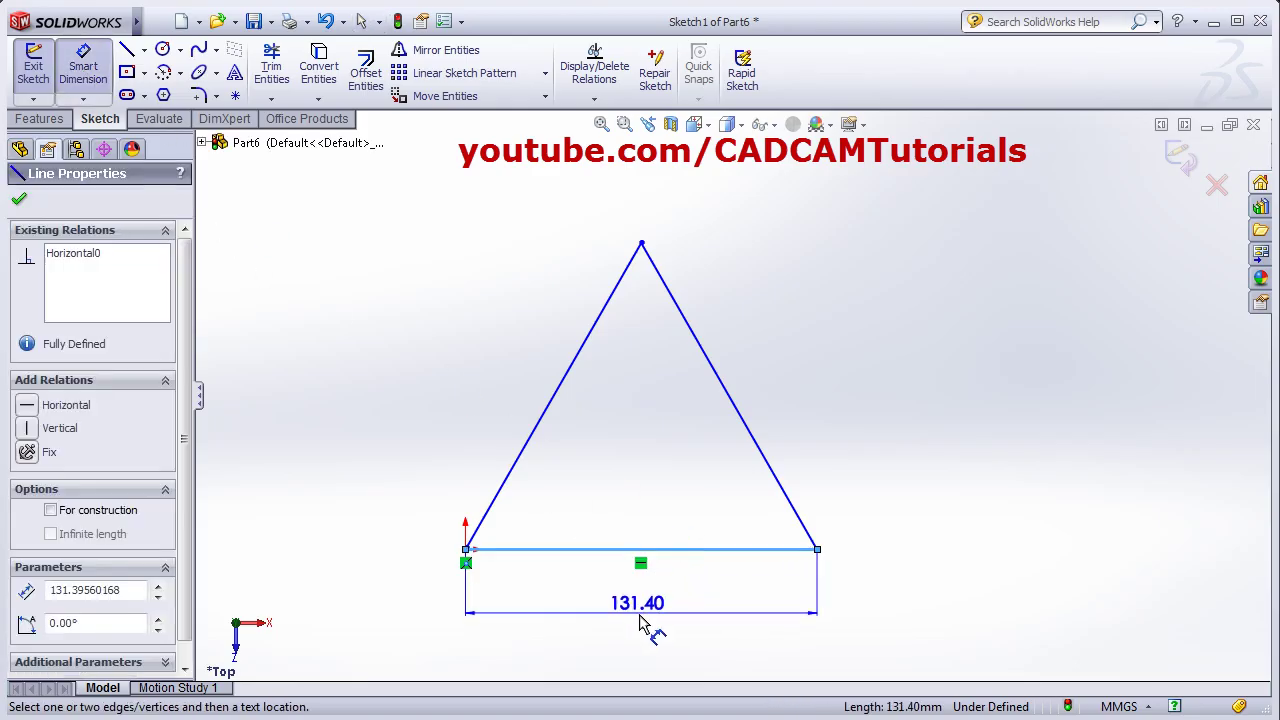
{"action": "left_click", "coordinate": [646, 620]}
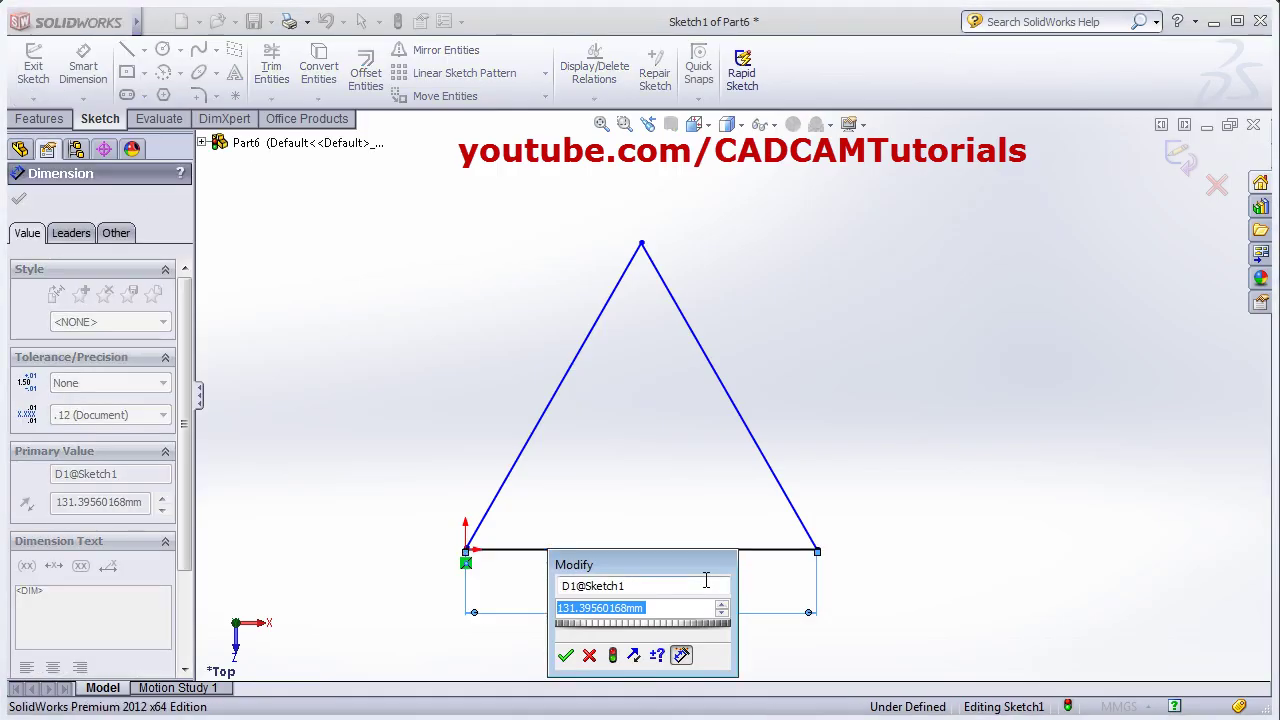
{"action": "key", "text": "Return"}
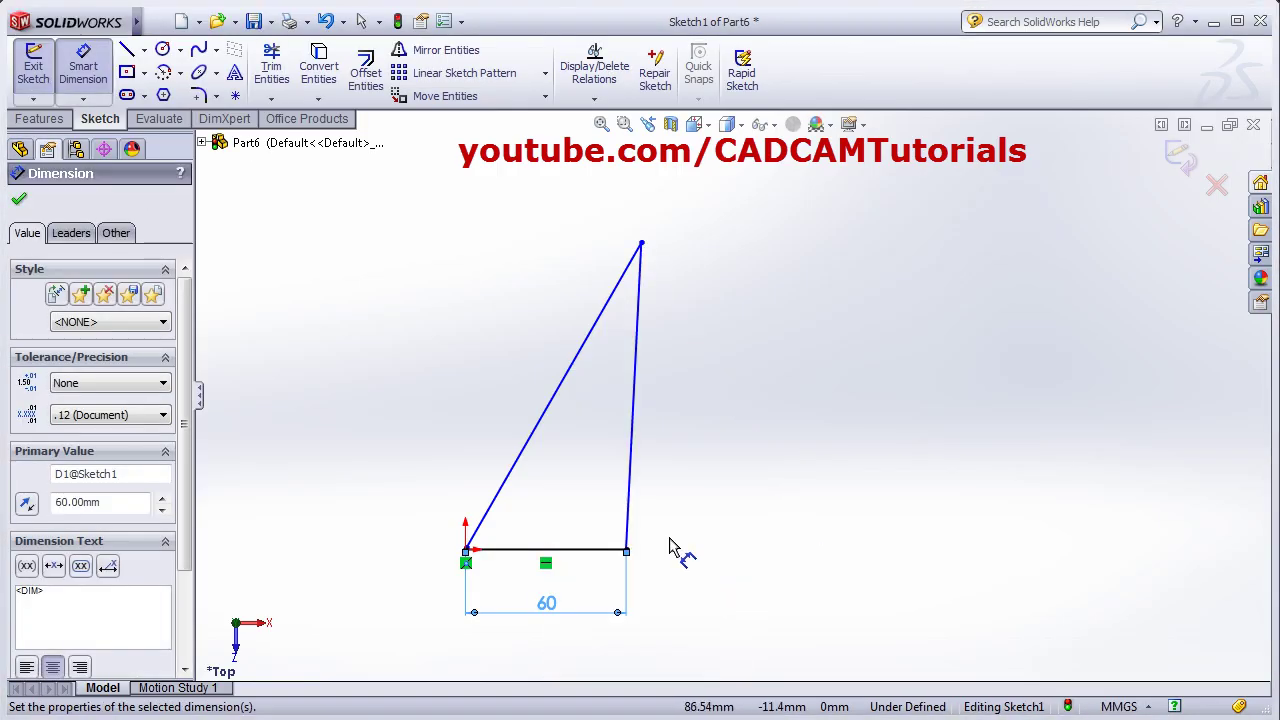
- Dimension the angle between the triangle's left side and its base at the origin to 60 degrees
{"action": "left_click", "coordinate": [495, 510]}
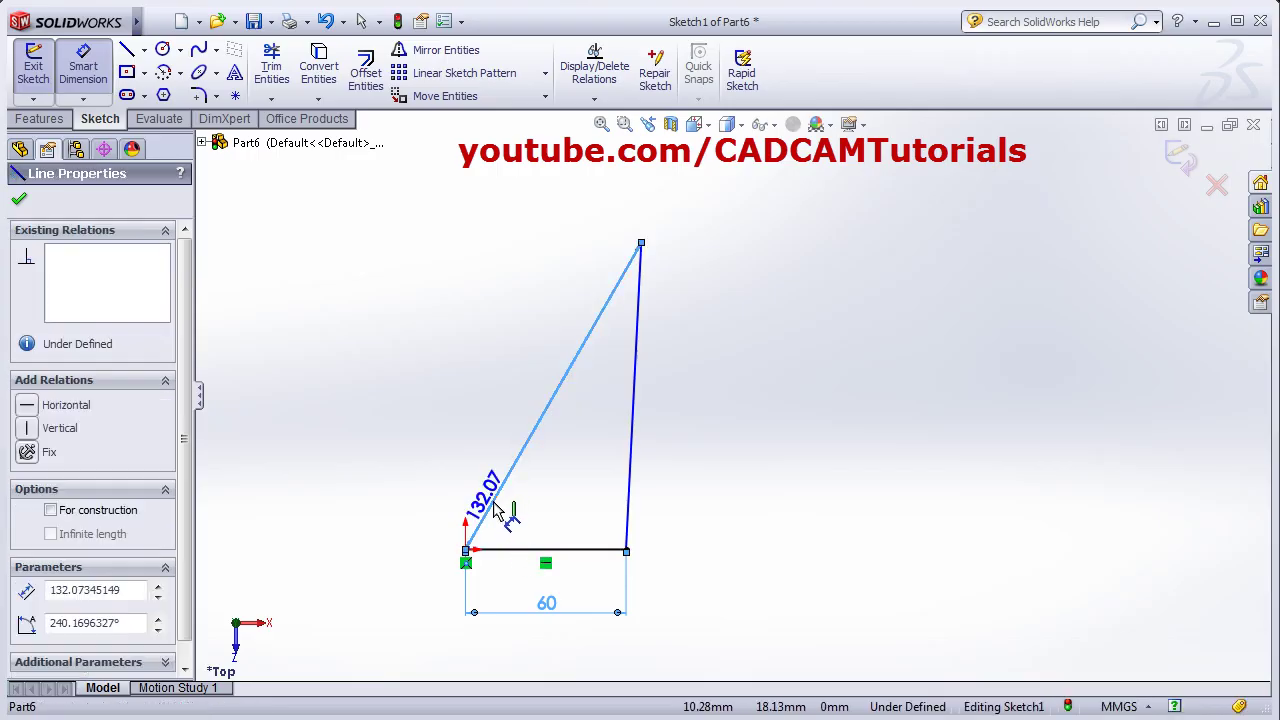
{"action": "left_click", "coordinate": [515, 549]}
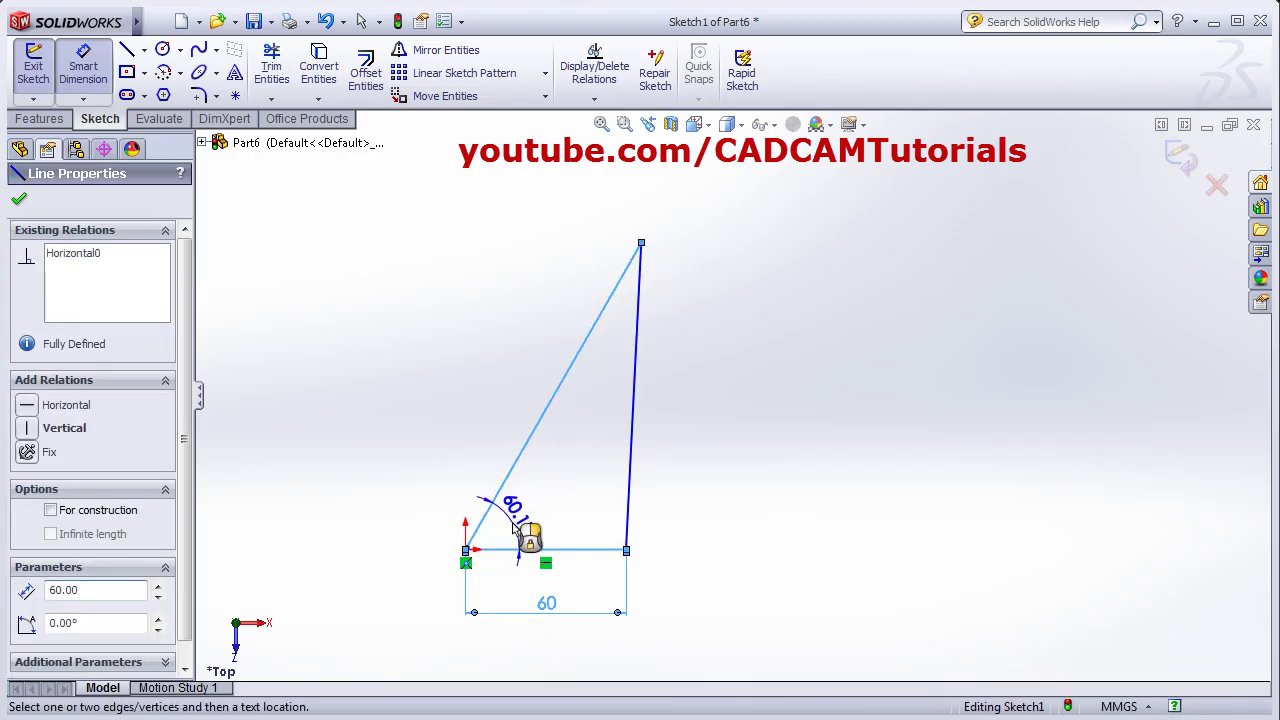
{"action": "left_click", "coordinate": [514, 530]}
{"action": "type", "text": "60"}
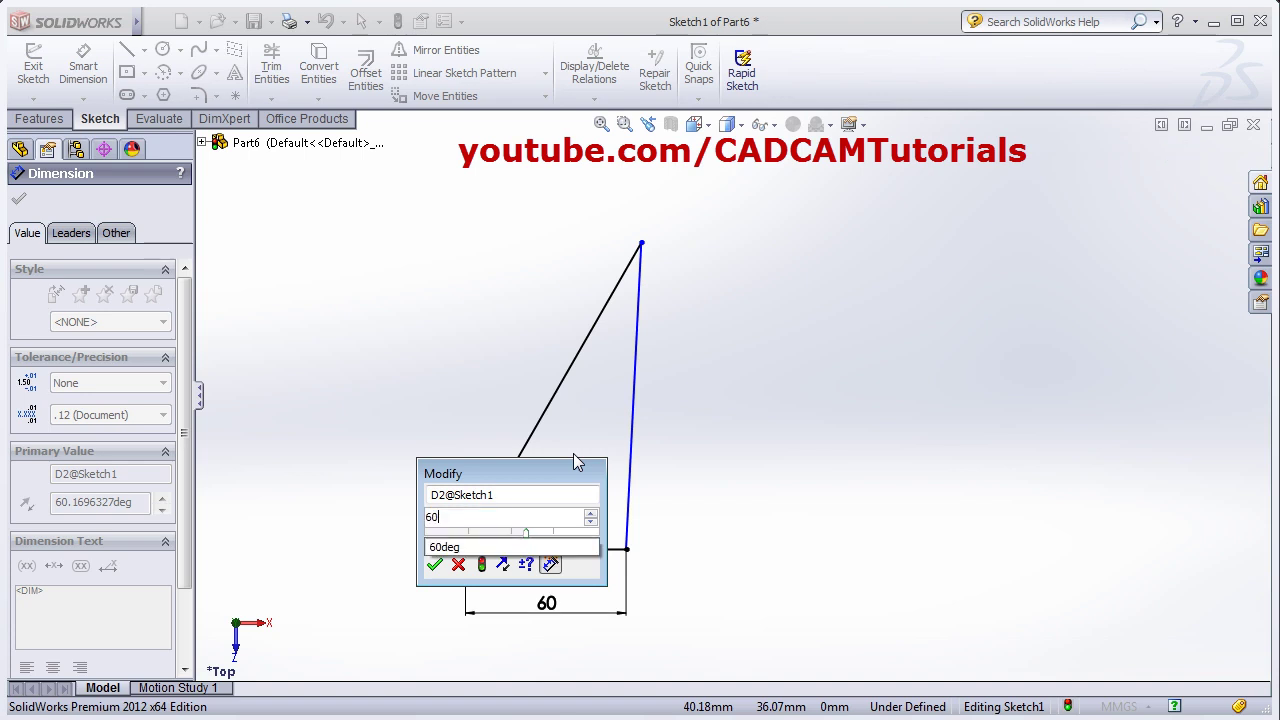
{"action": "key", "text": "Return"}
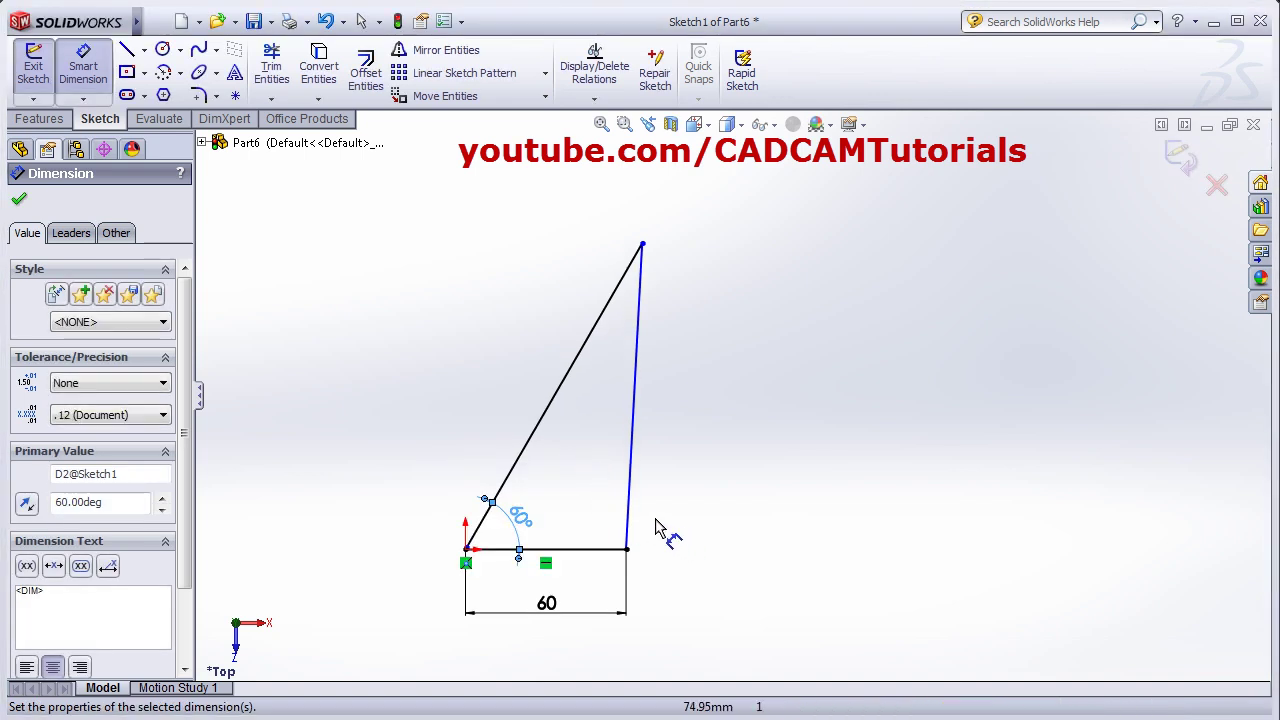
- Dimension the angle between the triangle's right side and its base to 60 degrees
{"action": "left_click", "coordinate": [632, 514]}
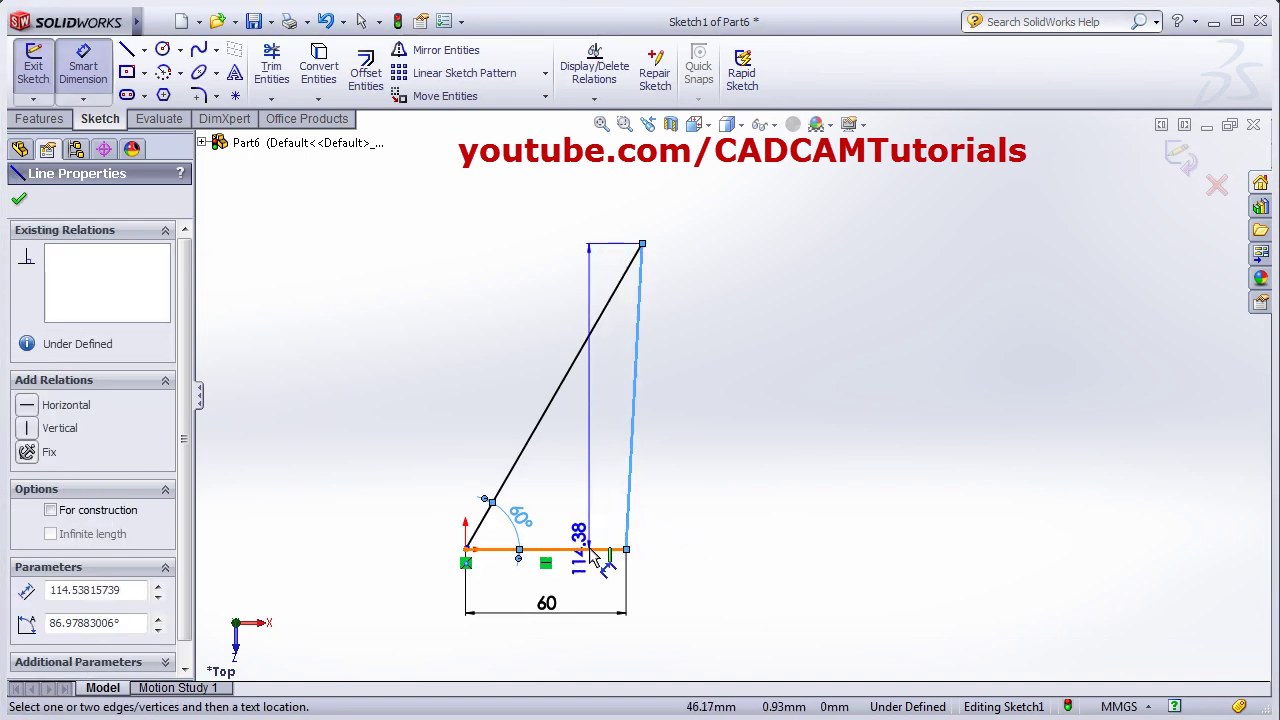
{"action": "left_click", "coordinate": [600, 548]}
{"action": "left_click", "coordinate": [598, 530]}
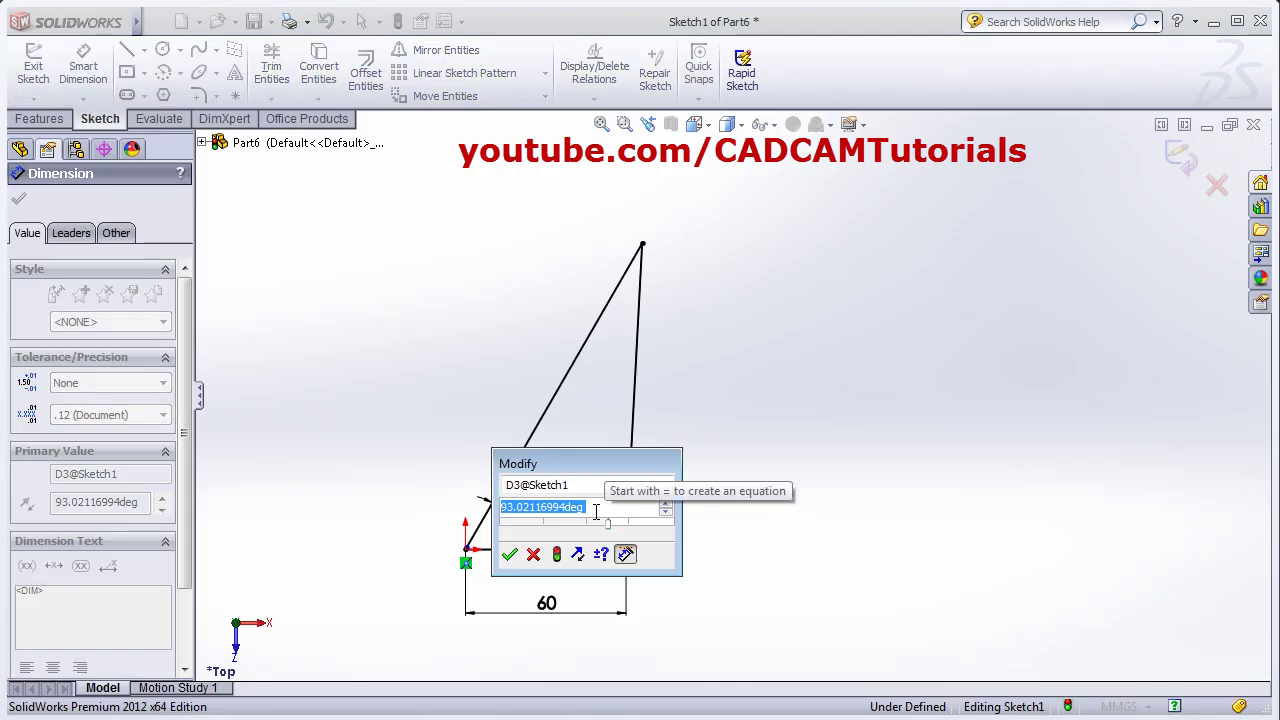
{"action": "type", "text": "60"}
{"action": "key", "text": "Return"}
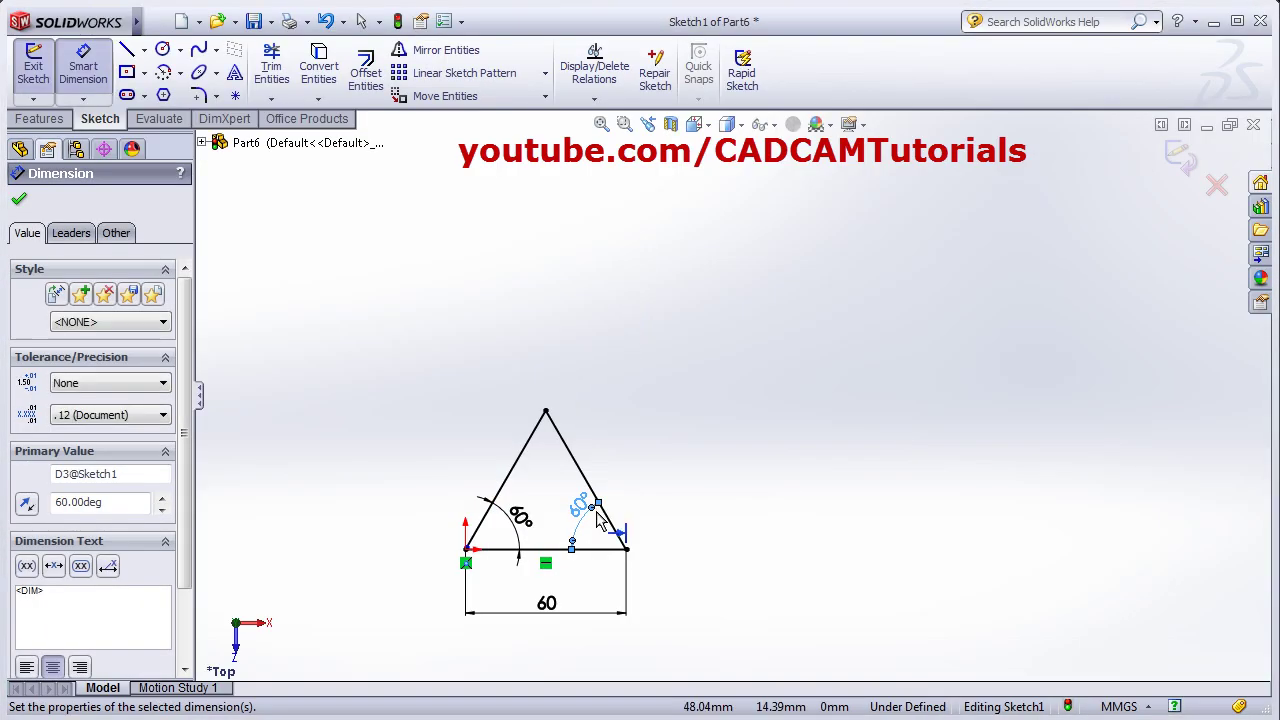
- Check the circles in the PDF and draw circles around the triangle's left, right and top corners, with radii about 12, 16 and 10 mm
{"action": "left_click", "coordinate": [600, 128]}
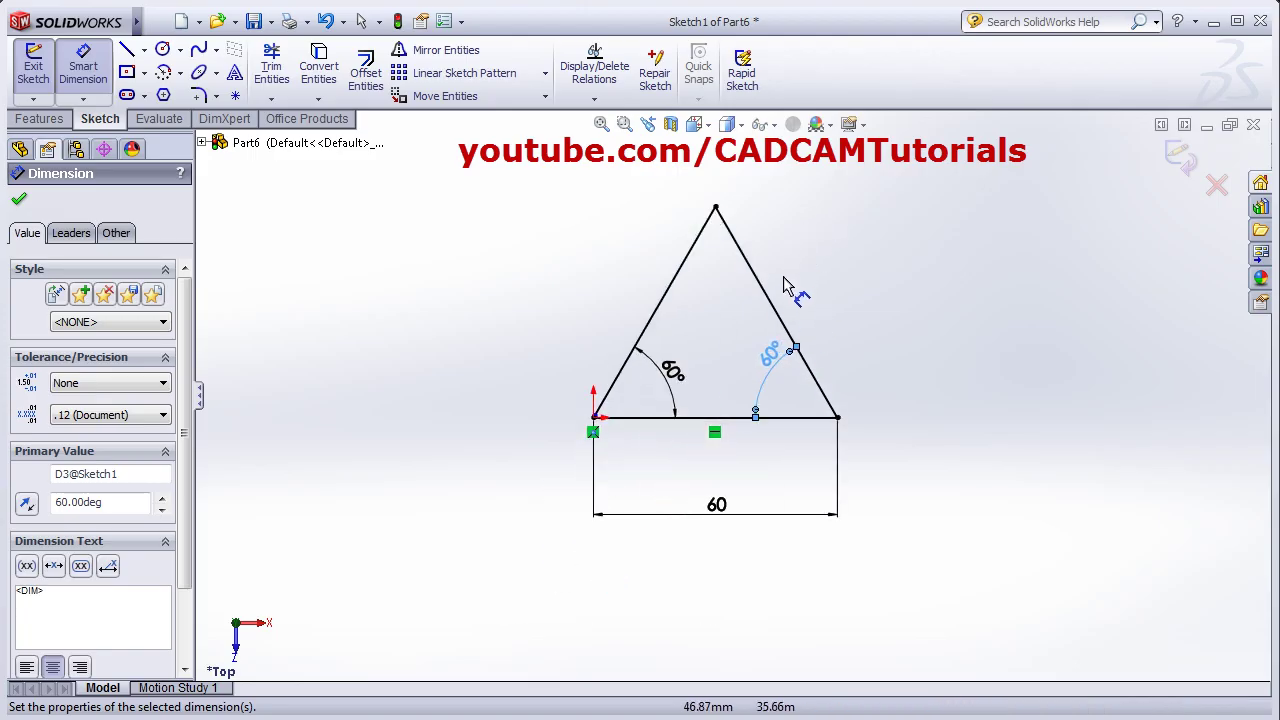
{"action": "scroll", "coordinate": [723, 358], "scroll_direction": "down", "scroll_amount": 1}
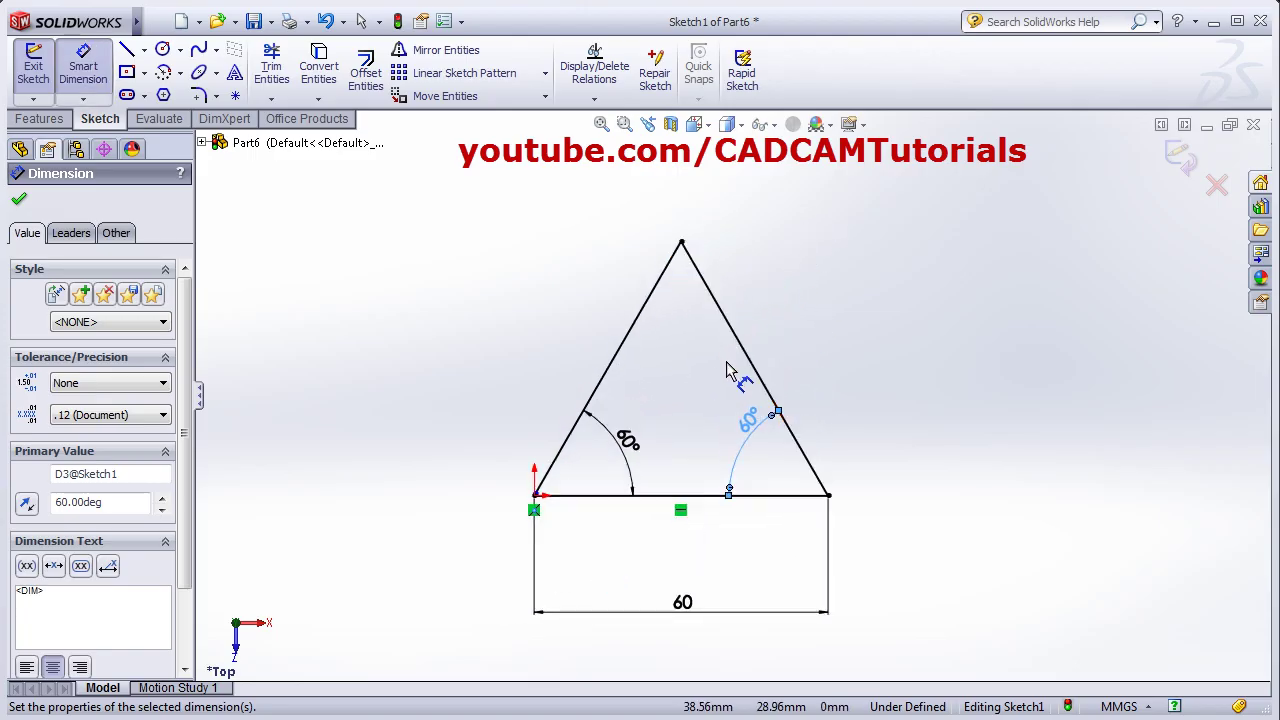
{"action": "key", "text": "alt+Tab"}
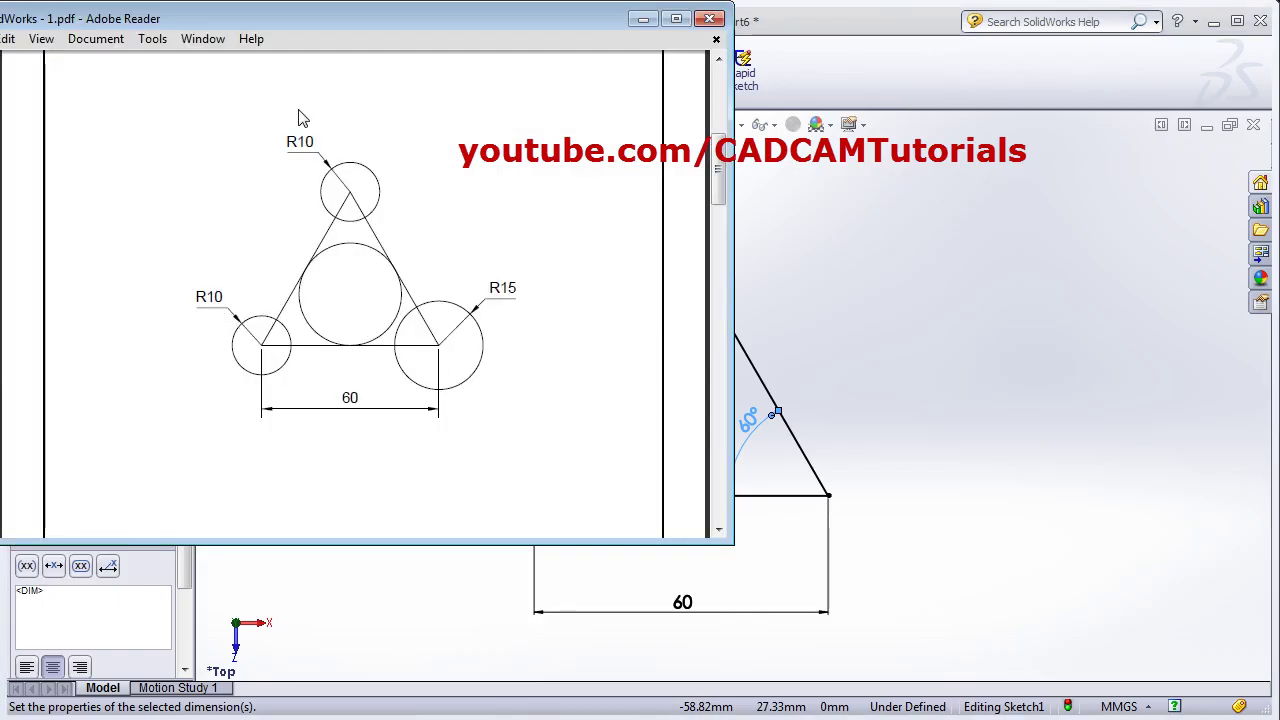
{"action": "key", "text": "alt+Tab"}
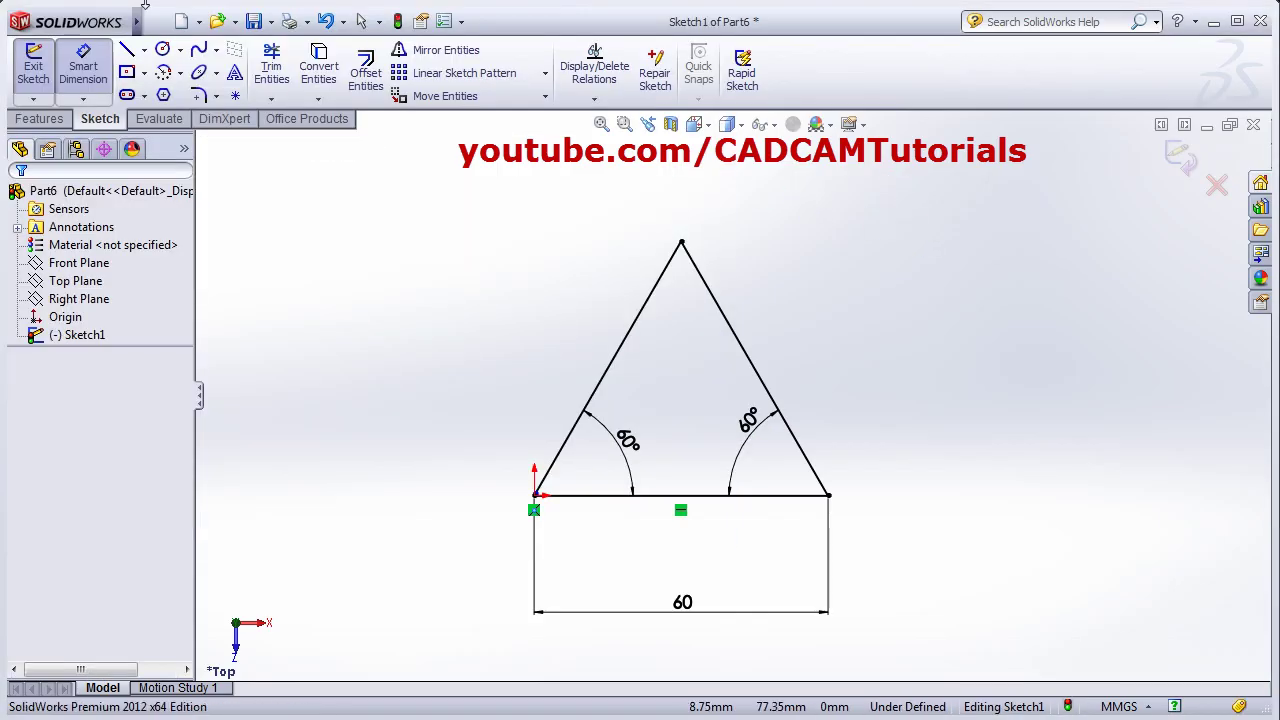
{"action": "left_click", "coordinate": [163, 52]}
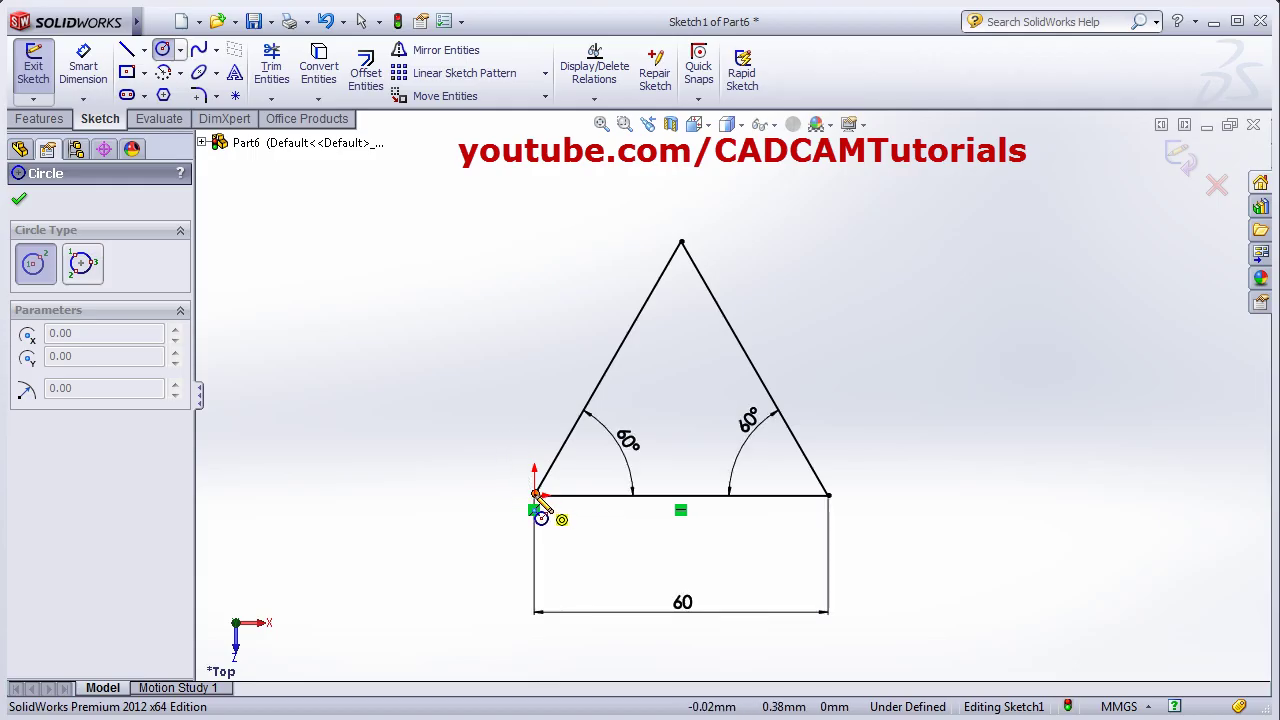
{"action": "left_click", "coordinate": [535, 495]}
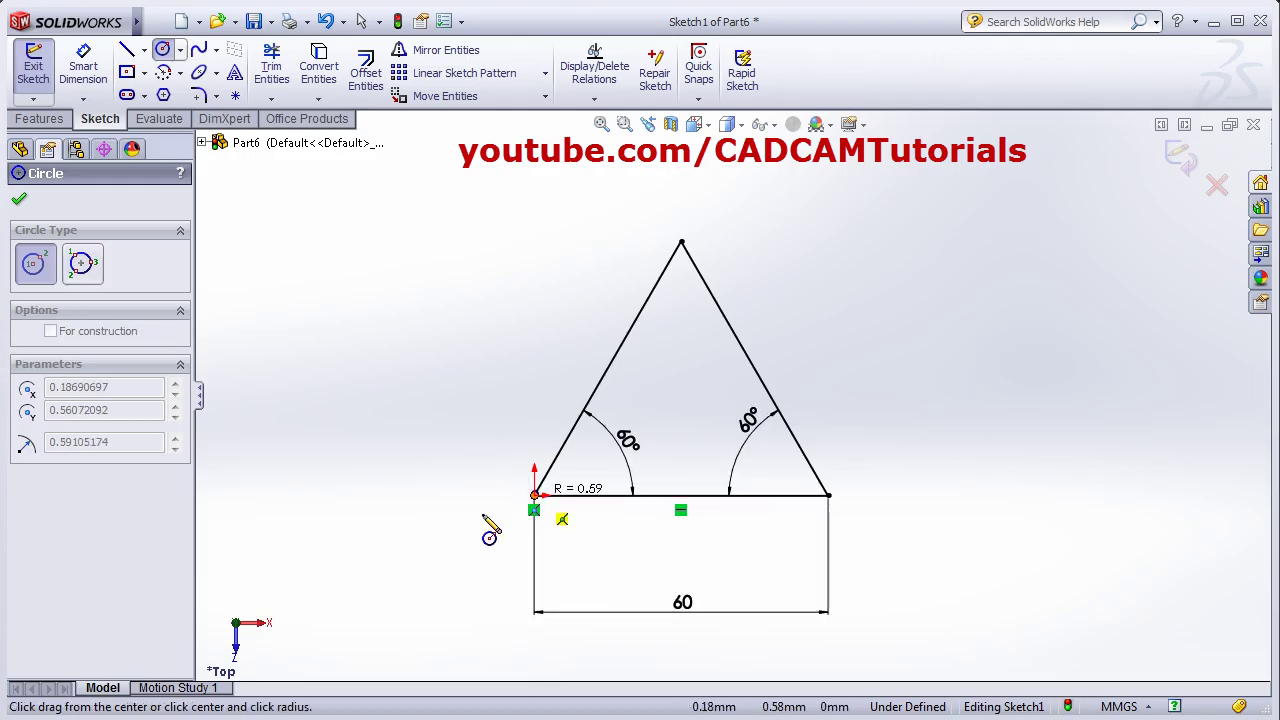
{"action": "left_click", "coordinate": [486, 523]}
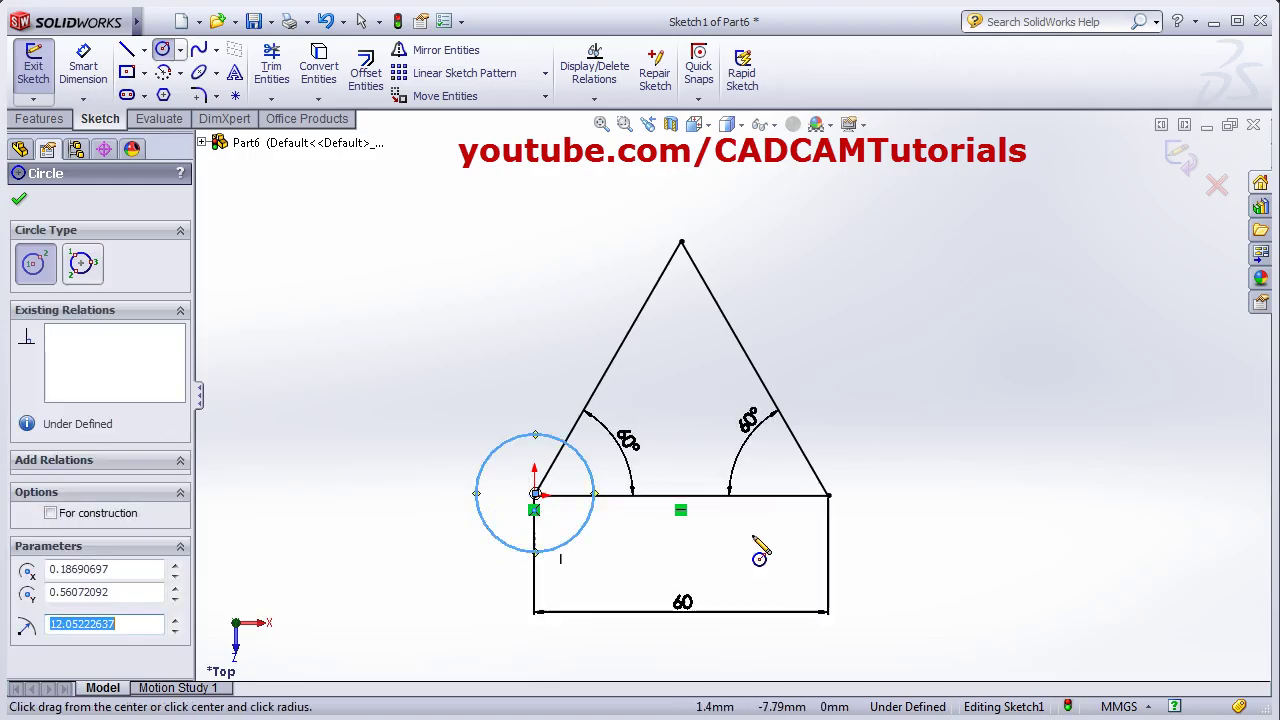
{"action": "left_click", "coordinate": [828, 495]}
{"action": "left_click", "coordinate": [897, 530]}
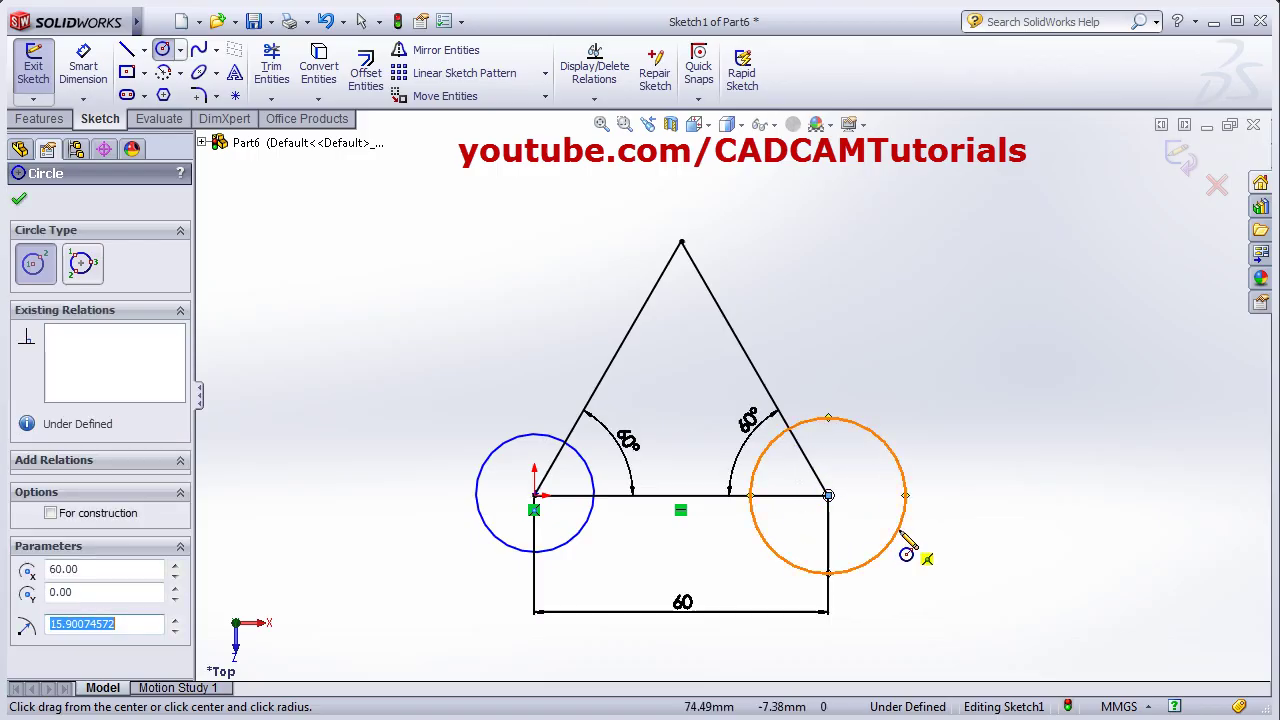
{"action": "left_click", "coordinate": [681, 242]}
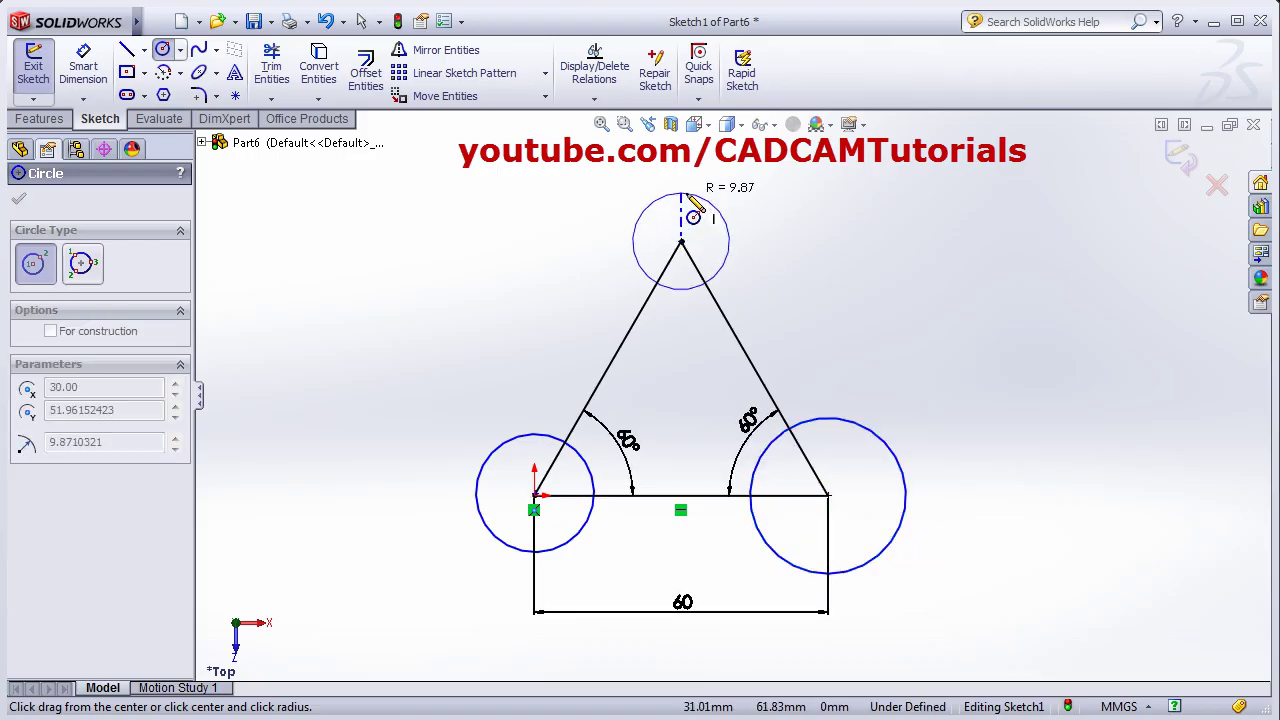
{"action": "left_click", "coordinate": [687, 197]}
- Dimension the diameter of the circle at the triangle's origin corner to 20 mm
{"action": "left_click", "coordinate": [83, 65]}
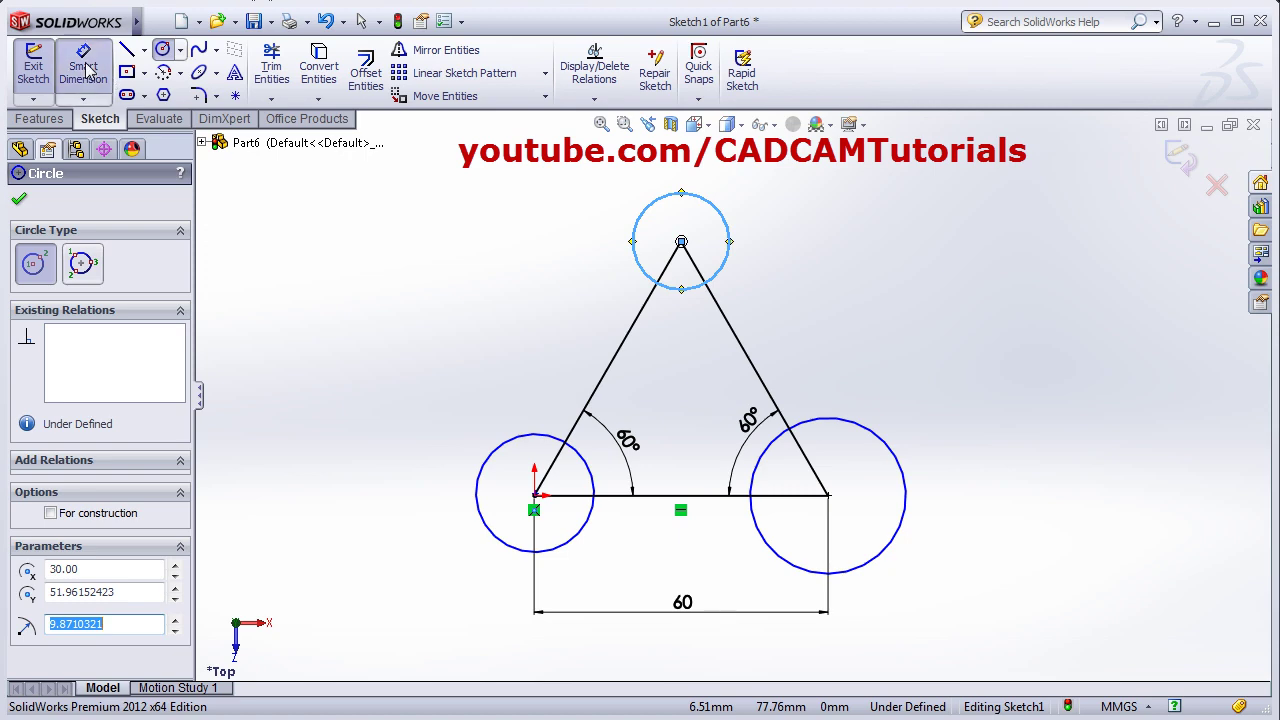
{"action": "left_click", "coordinate": [500, 538]}
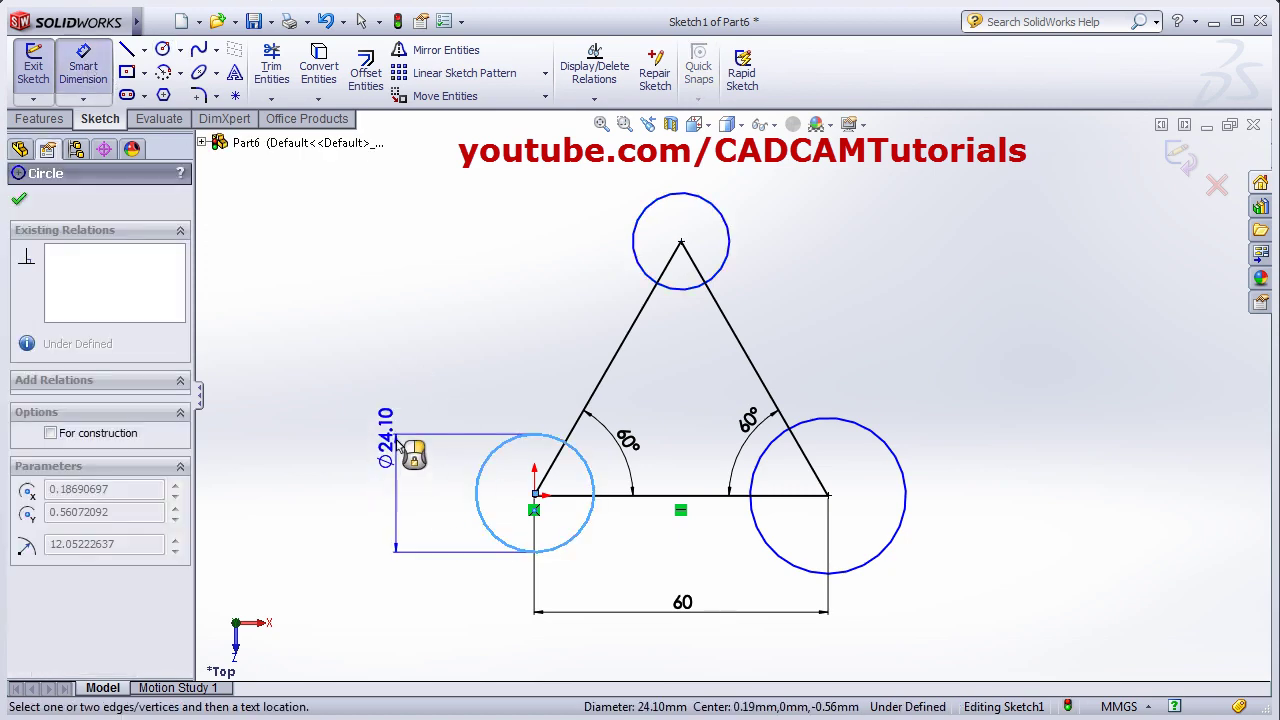
{"action": "left_click", "coordinate": [400, 495]}
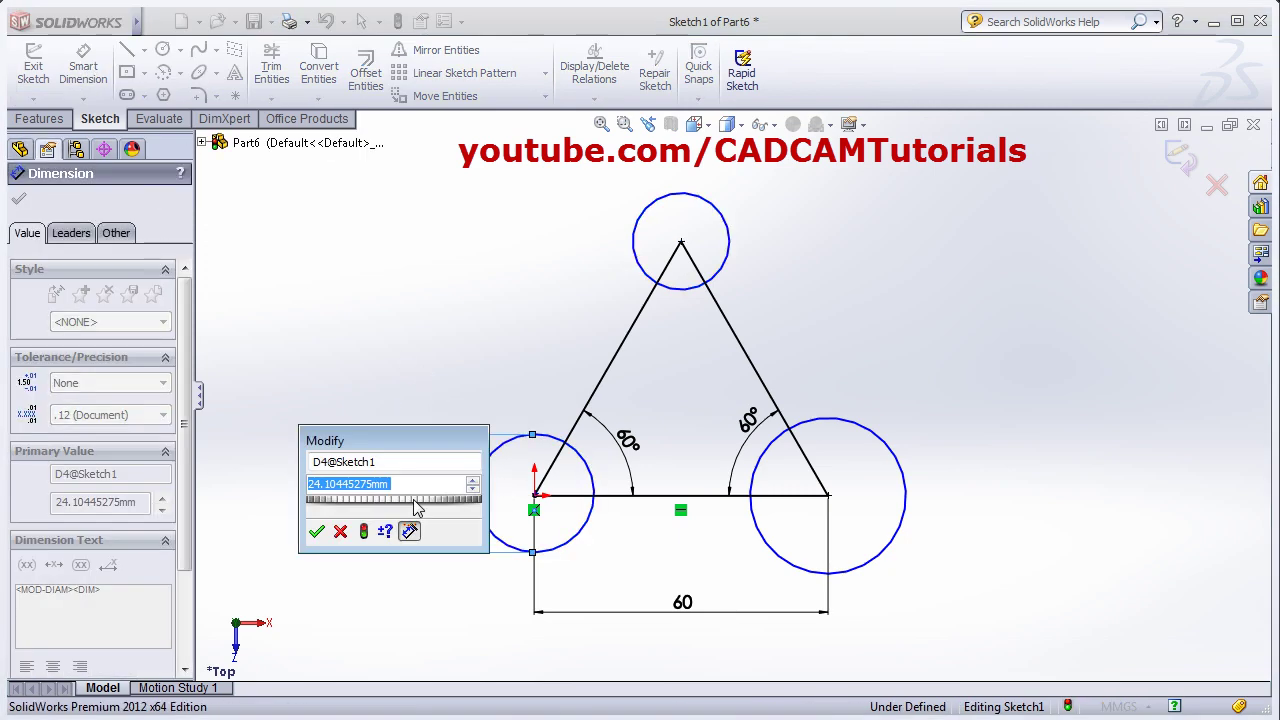
{"action": "type", "text": "20"}
{"action": "key", "text": "Return"}
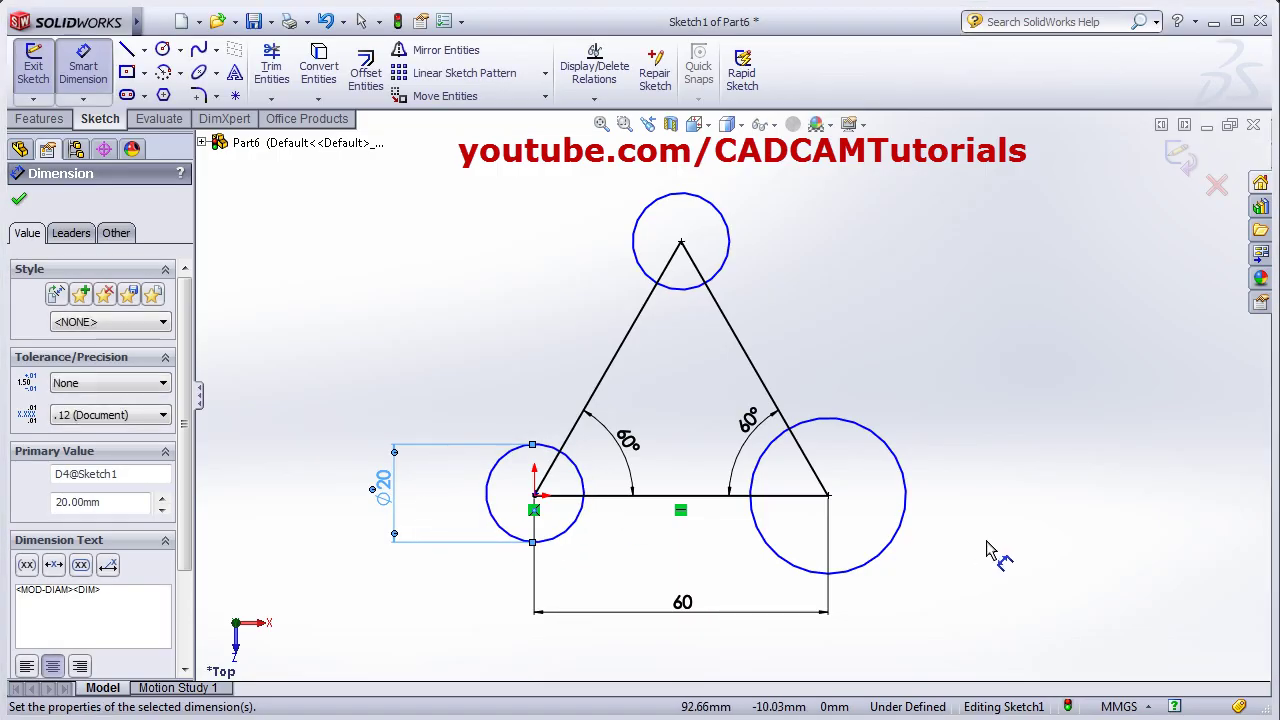
- Dimension the diameter of the circle at the triangle's lower right corner to 30 mm
{"action": "left_click", "coordinate": [900, 458]}
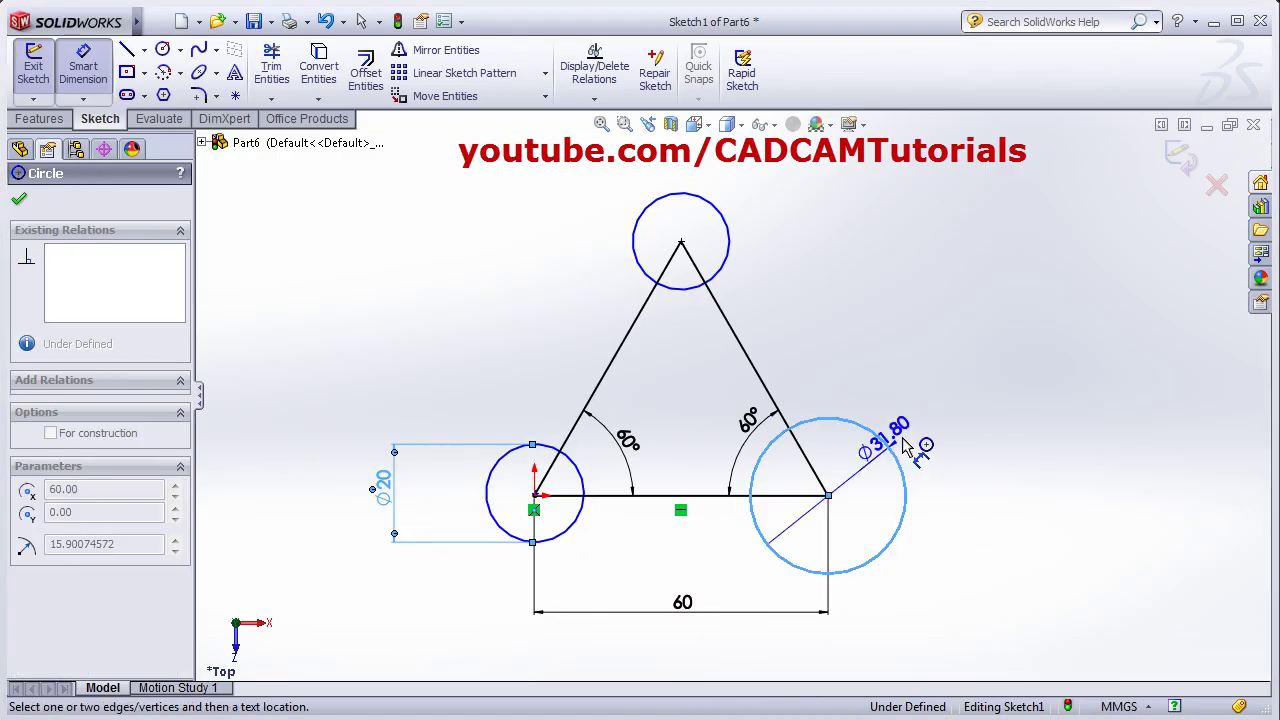
{"action": "left_click", "coordinate": [955, 412]}
{"action": "type", "text": "3"}
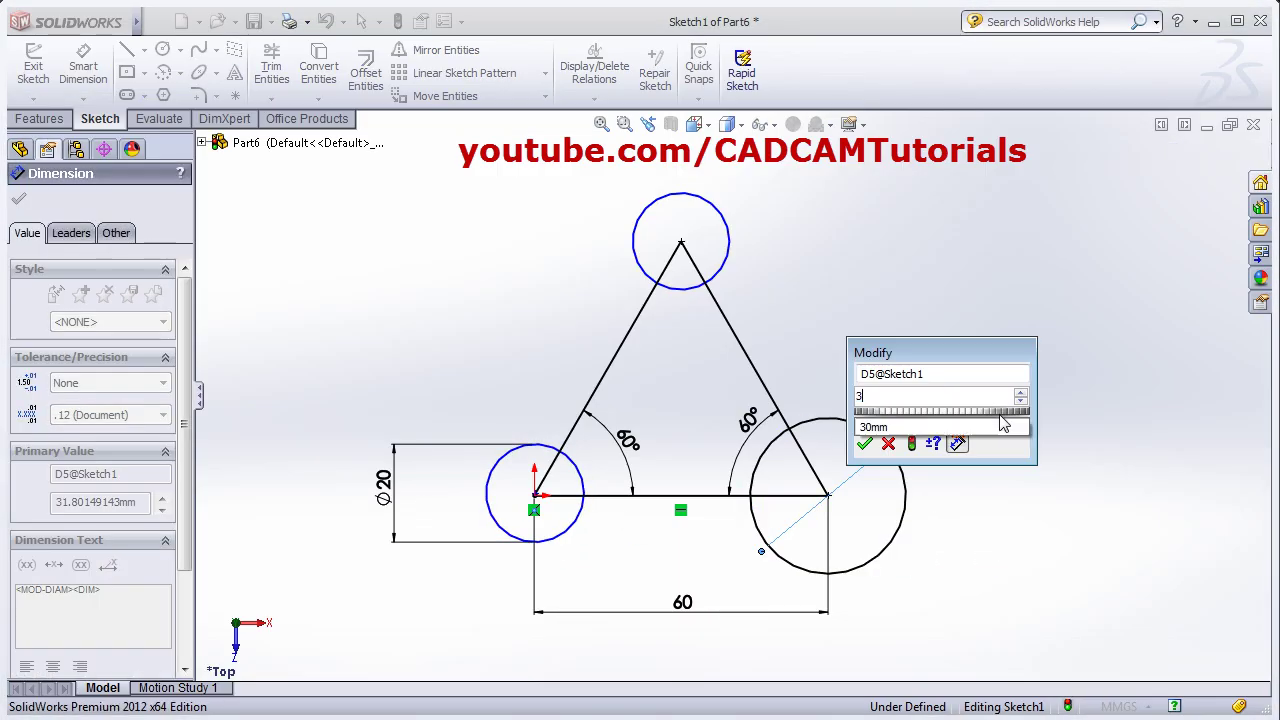
{"action": "type", "text": "0"}
{"action": "key", "text": "Return"}
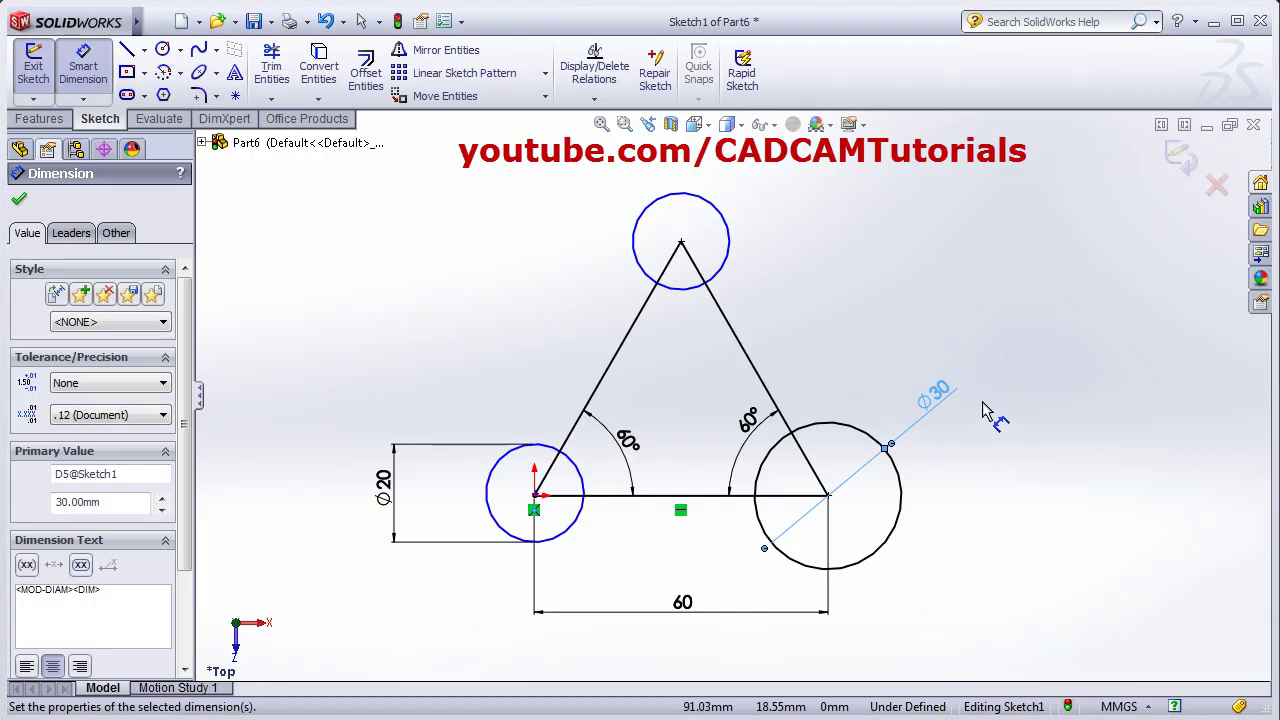
- Dimension the diameter of the circle at the triangle's apex to 20 mm
{"action": "left_click", "coordinate": [727, 225]}
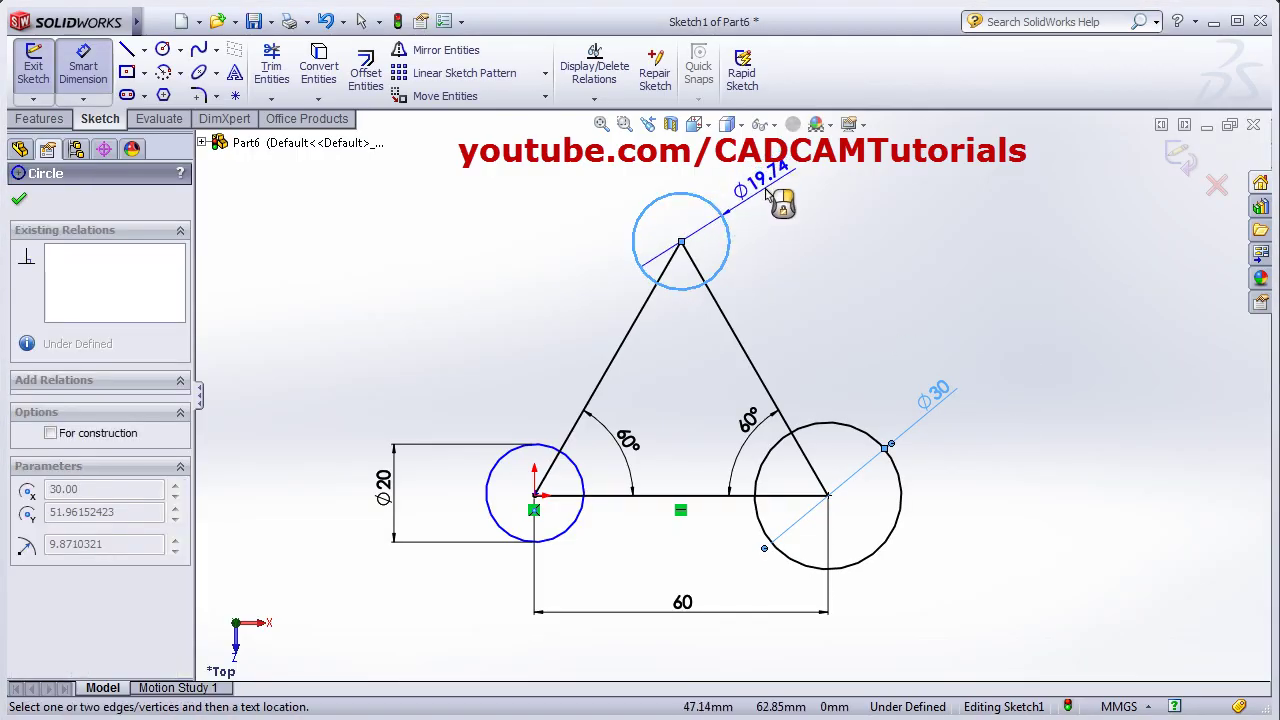
{"action": "left_click", "coordinate": [768, 190]}
{"action": "type", "text": "20"}
{"action": "key", "text": "Return"}
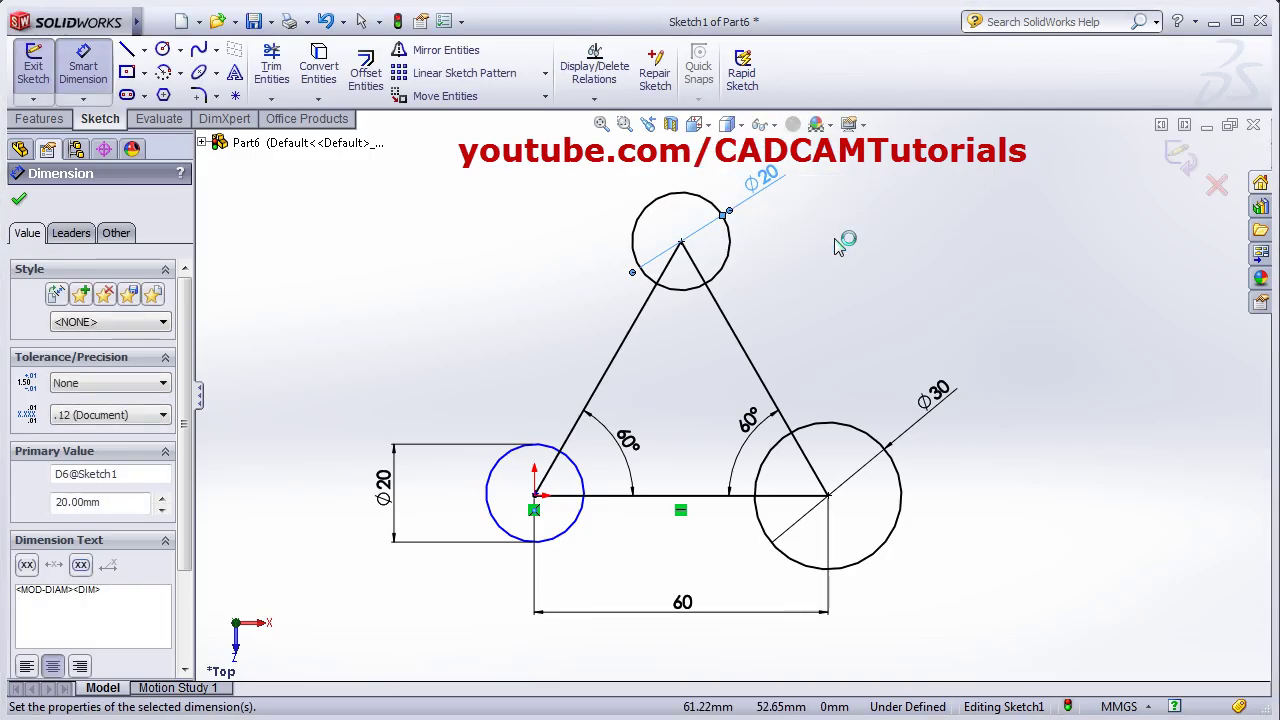
- Move both 60-degree angle dimensions closer to their corners at the ends of the triangle's base
{"action": "left_click", "coordinate": [866, 352]}
{"action": "left_click", "coordinate": [750, 440]}
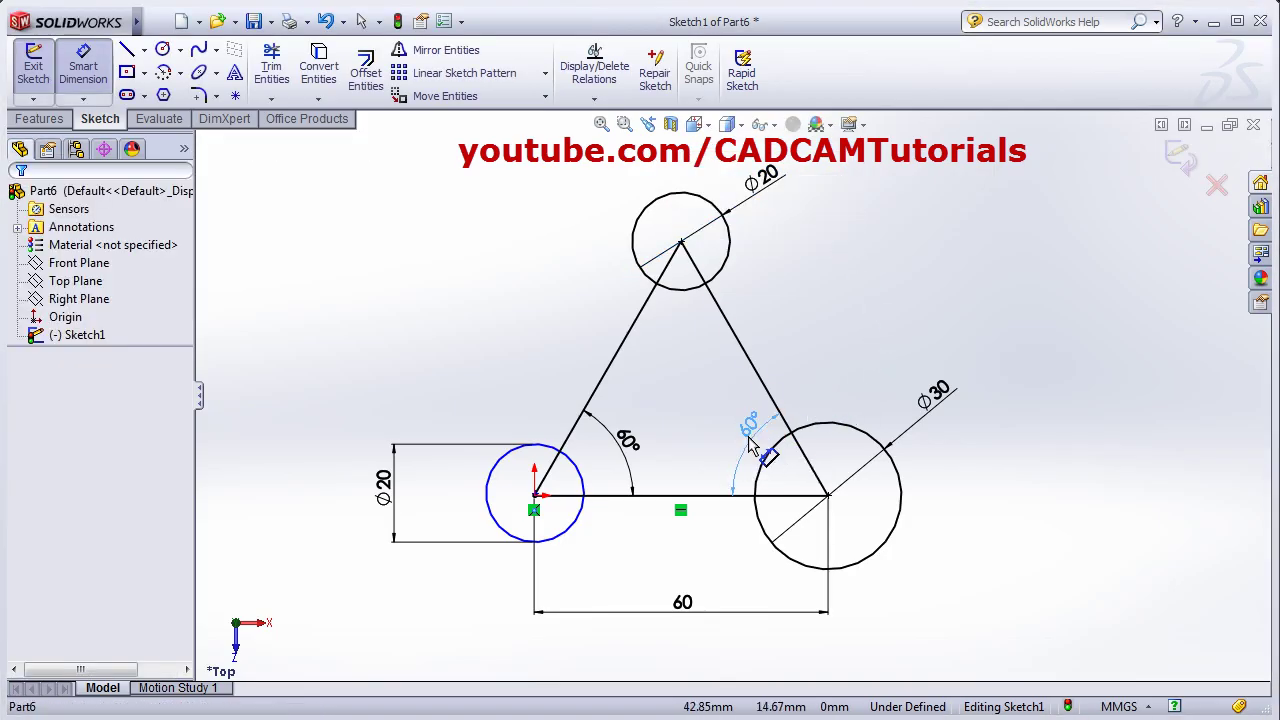
{"action": "left_click", "coordinate": [781, 477]}
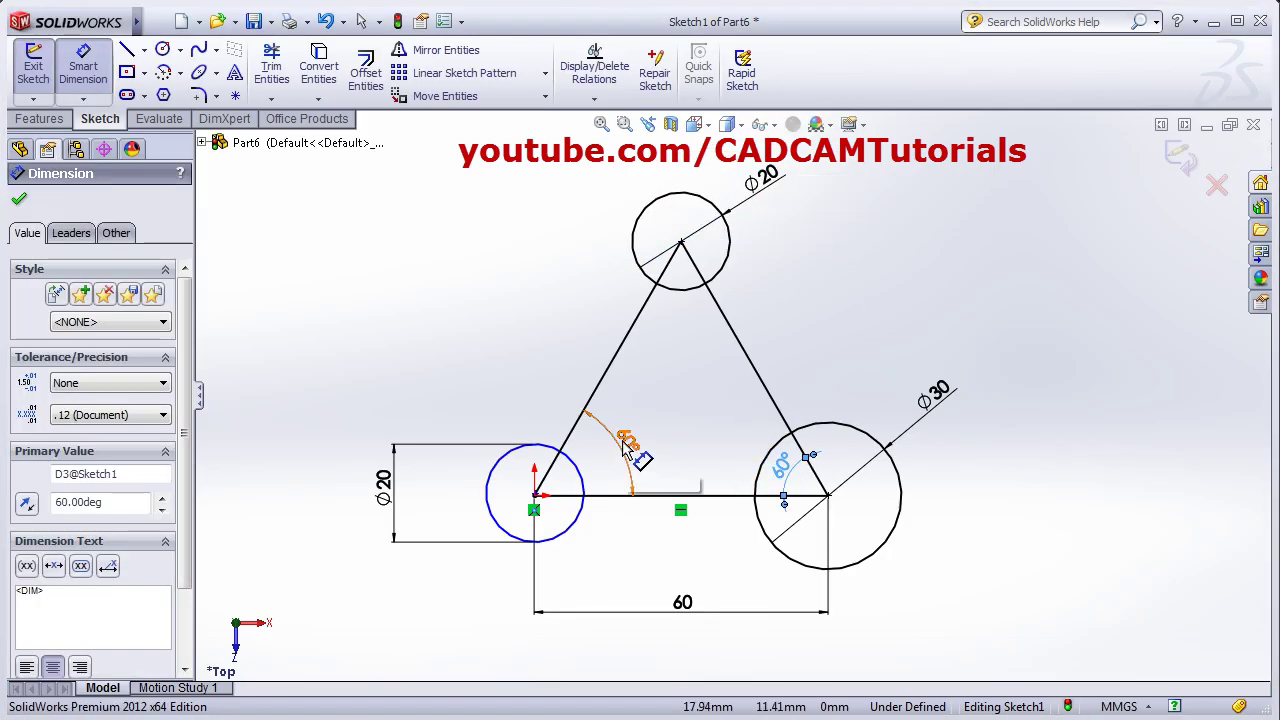
{"action": "left_click", "coordinate": [598, 475]}
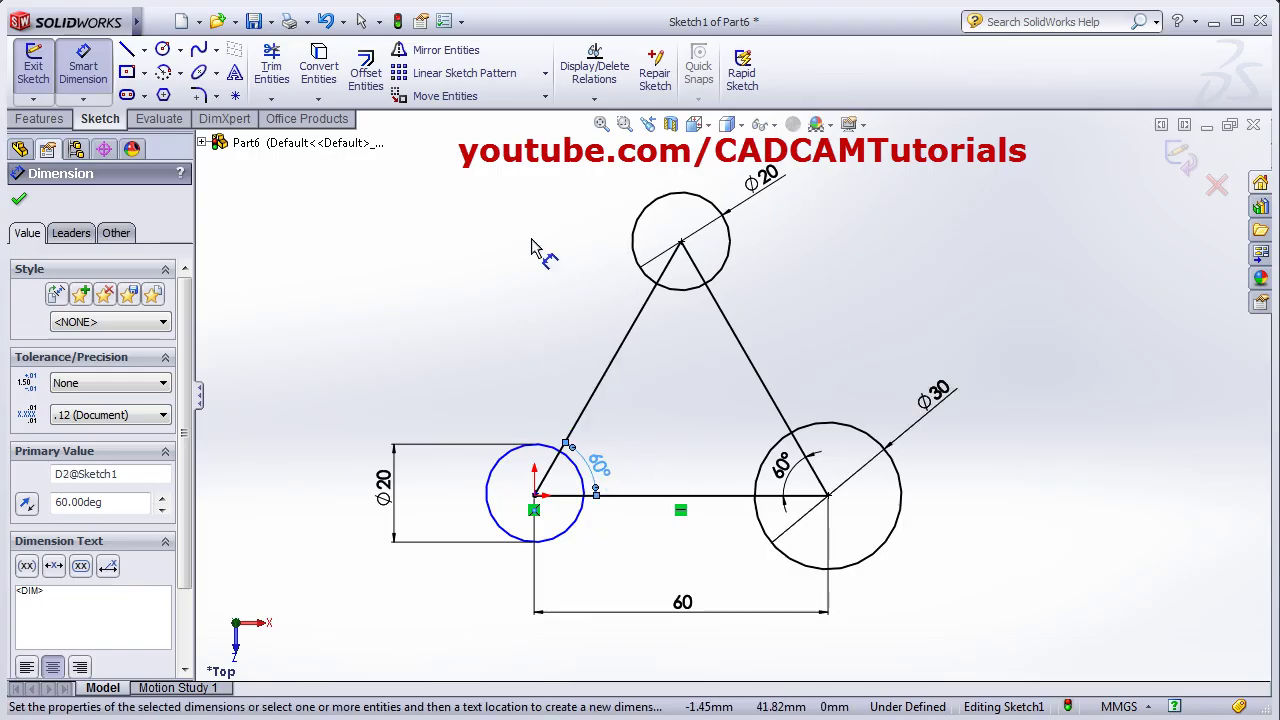
- Draw a Perimeter Circle inside the triangle, tangent to its left side, right side and base
{"action": "left_click", "coordinate": [180, 50]}
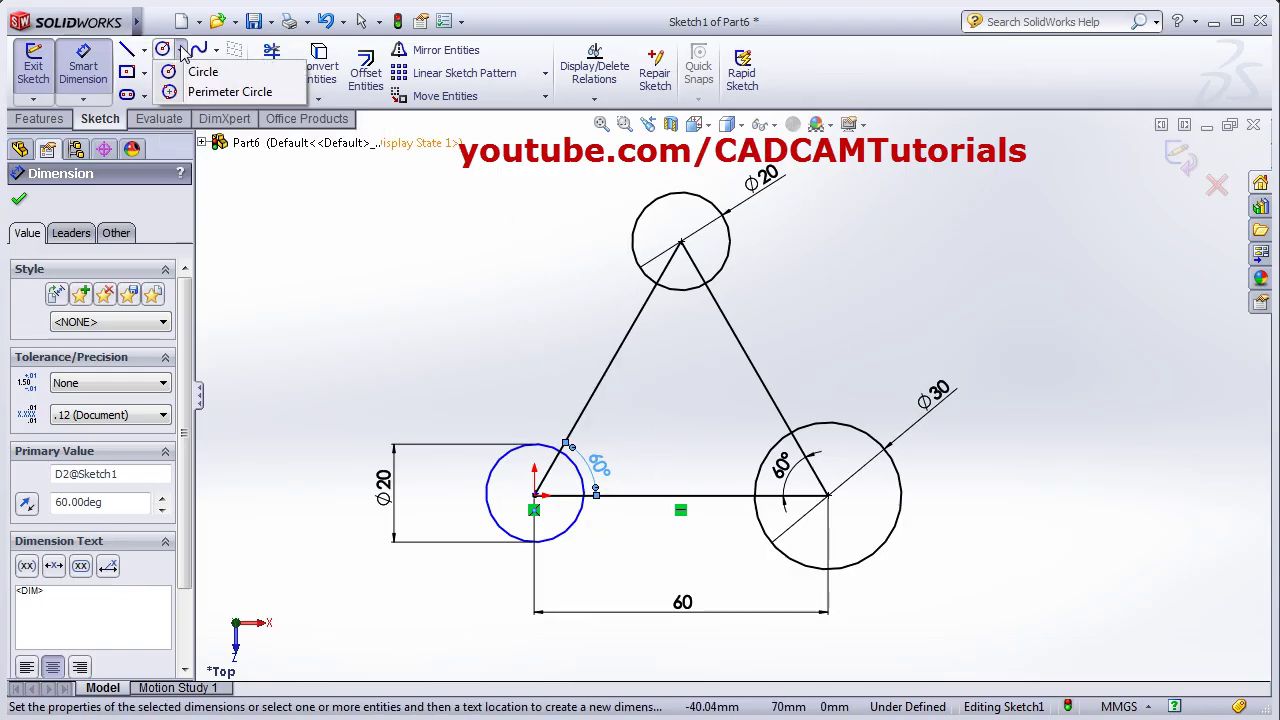
{"action": "left_click", "coordinate": [240, 92]}
{"action": "left_click", "coordinate": [605, 390]}
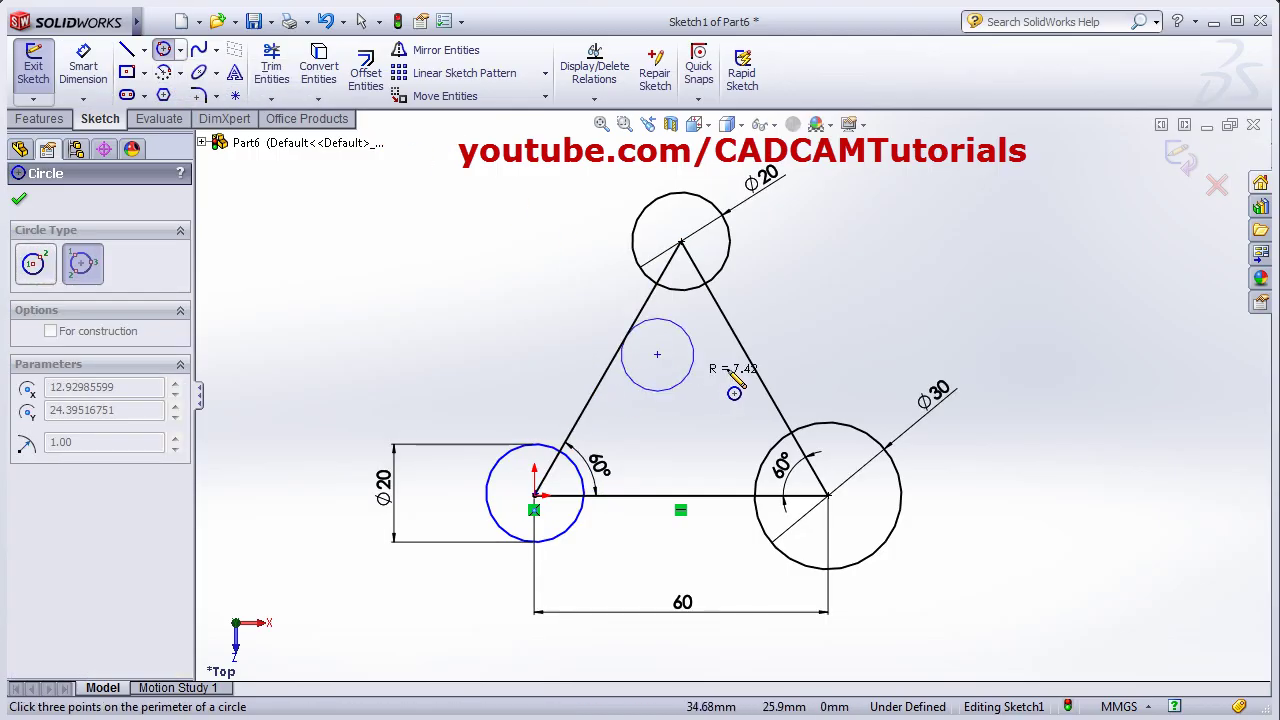
{"action": "left_click", "coordinate": [764, 364]}
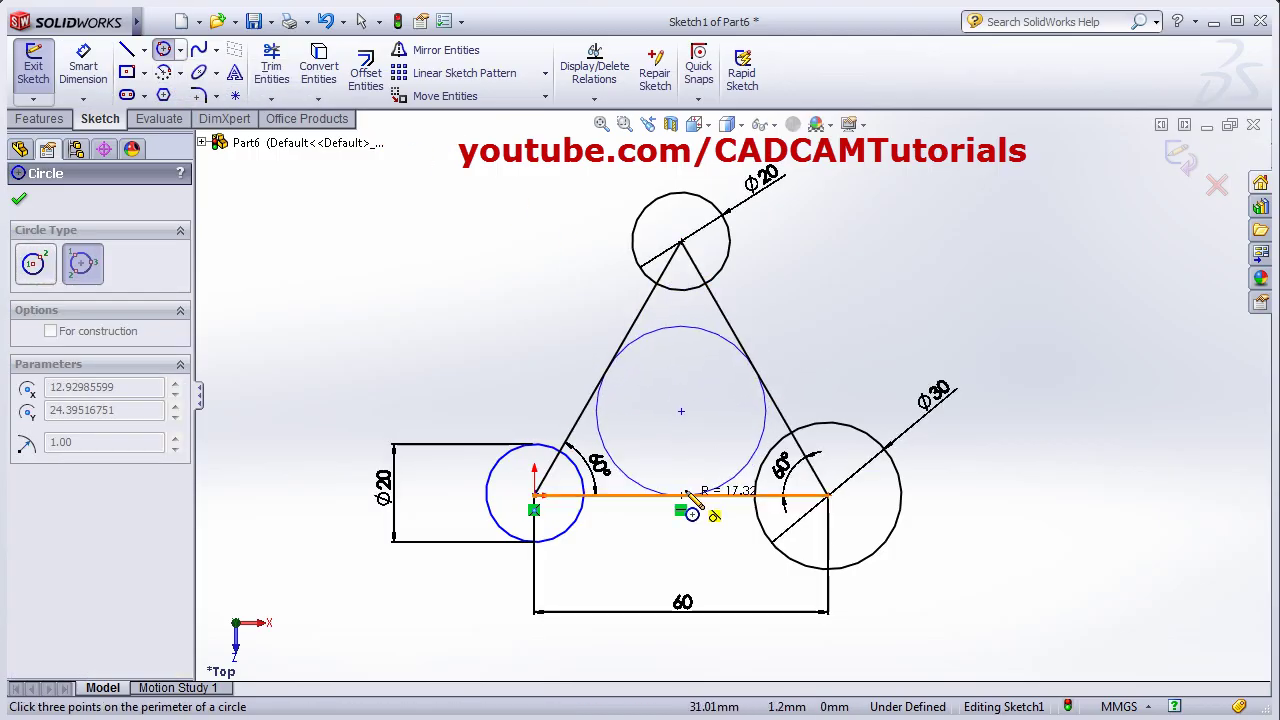
{"action": "left_click", "coordinate": [688, 509]}
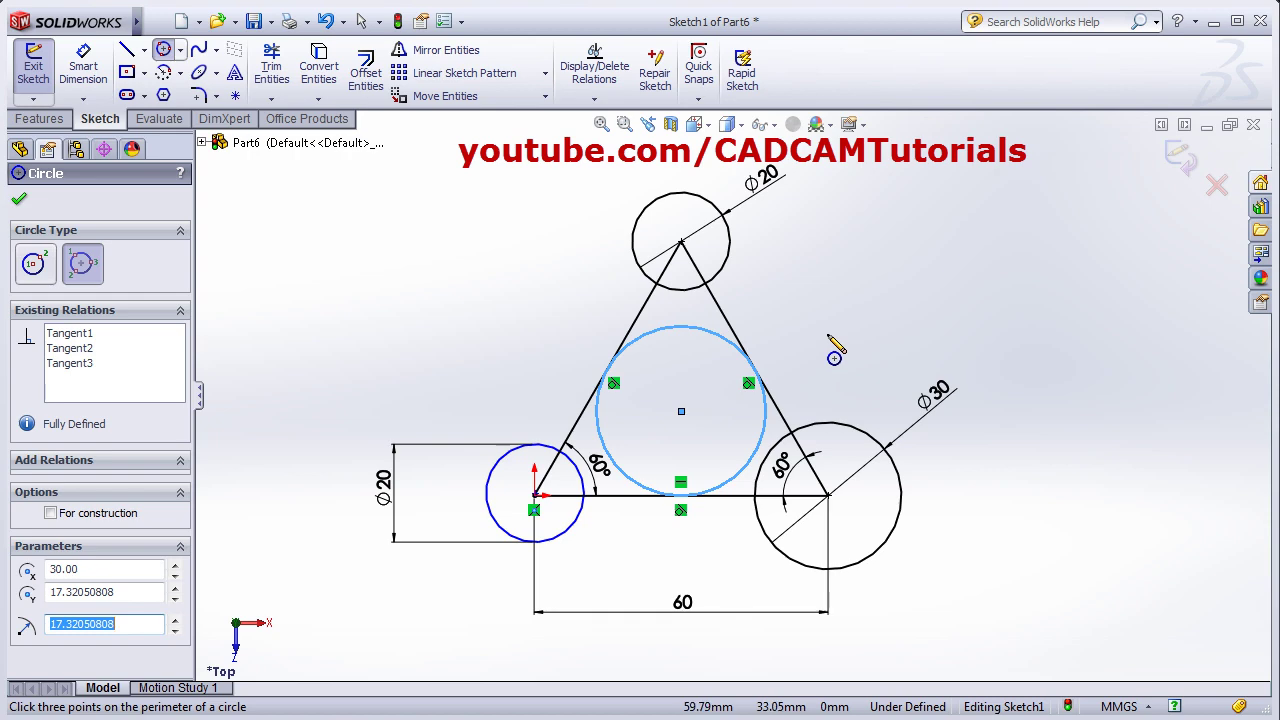
{"action": "key", "text": "Escape"}
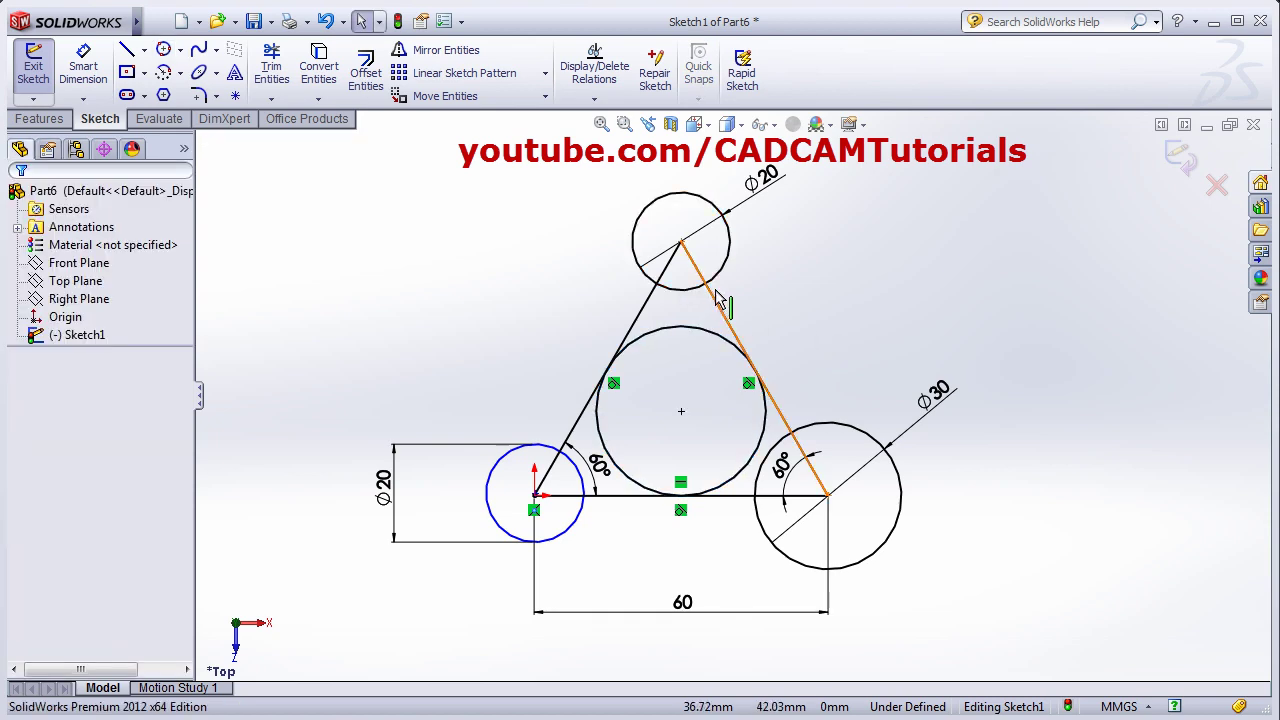
- Create a new part document and start a sketch on the Top Plane
{"action": "left_click", "coordinate": [158, 22]}
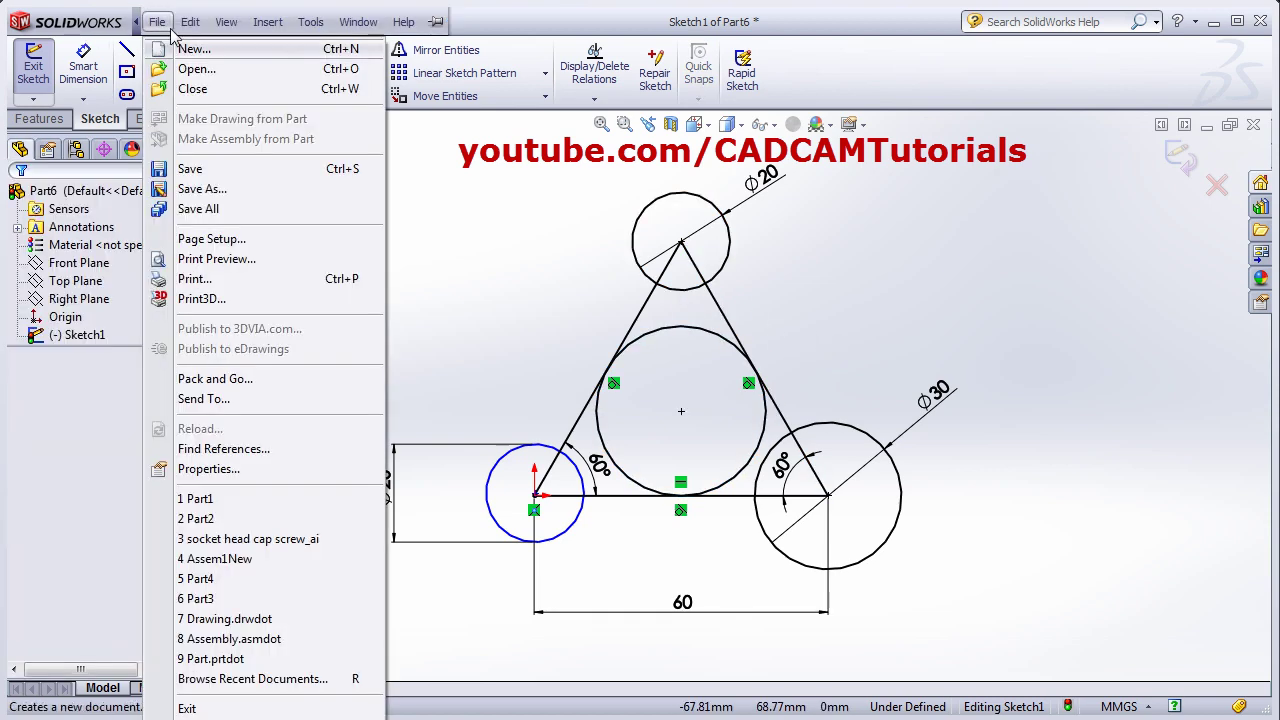
{"action": "left_click", "coordinate": [194, 48]}
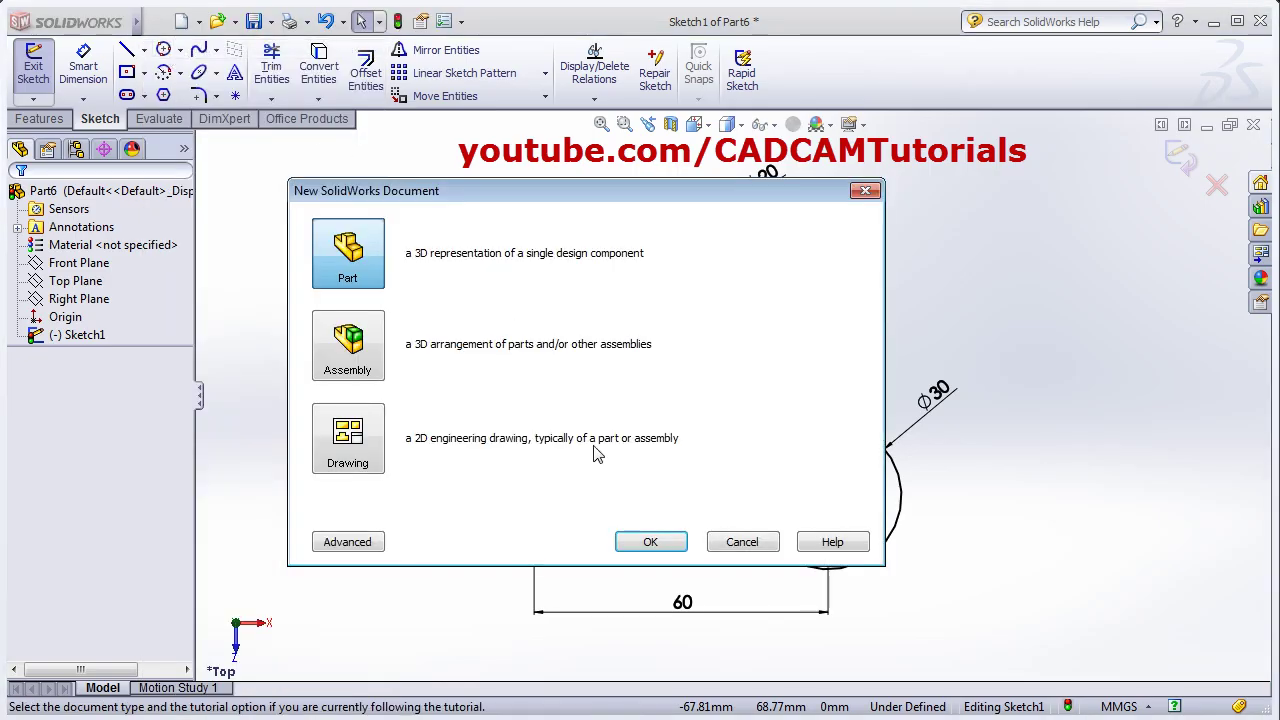
{"action": "left_click", "coordinate": [651, 537]}
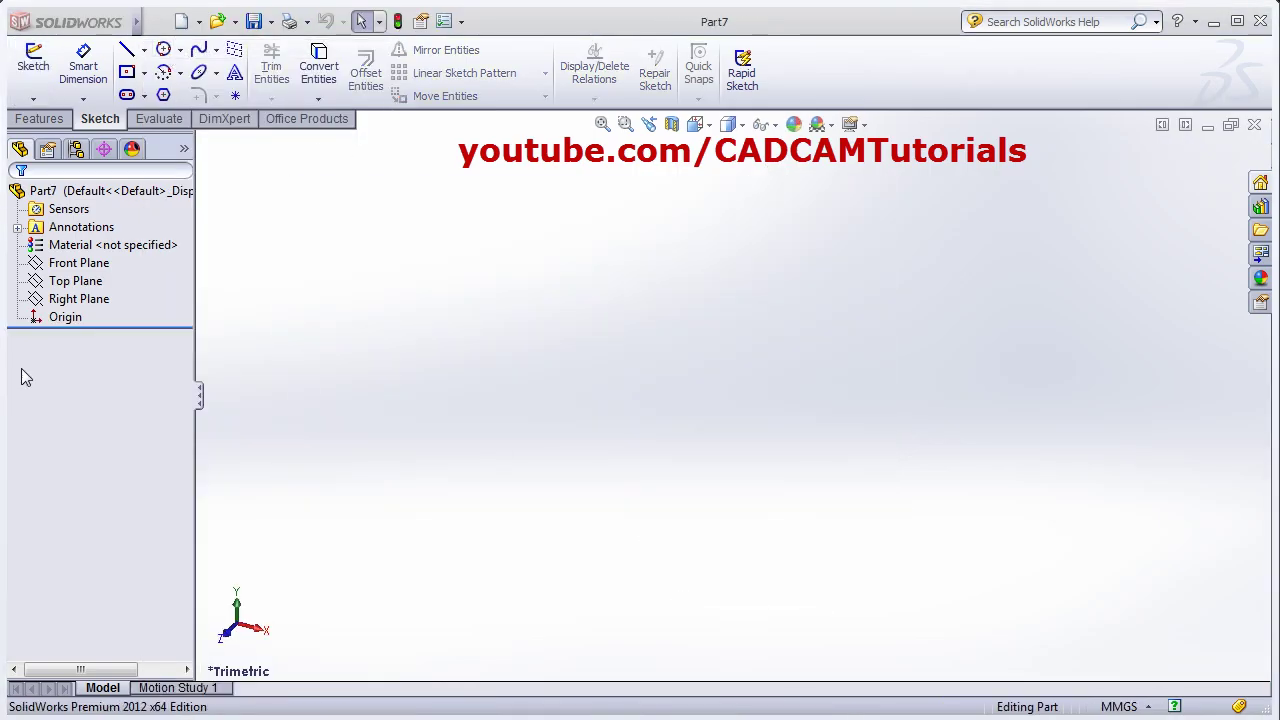
{"action": "left_click", "coordinate": [33, 60]}
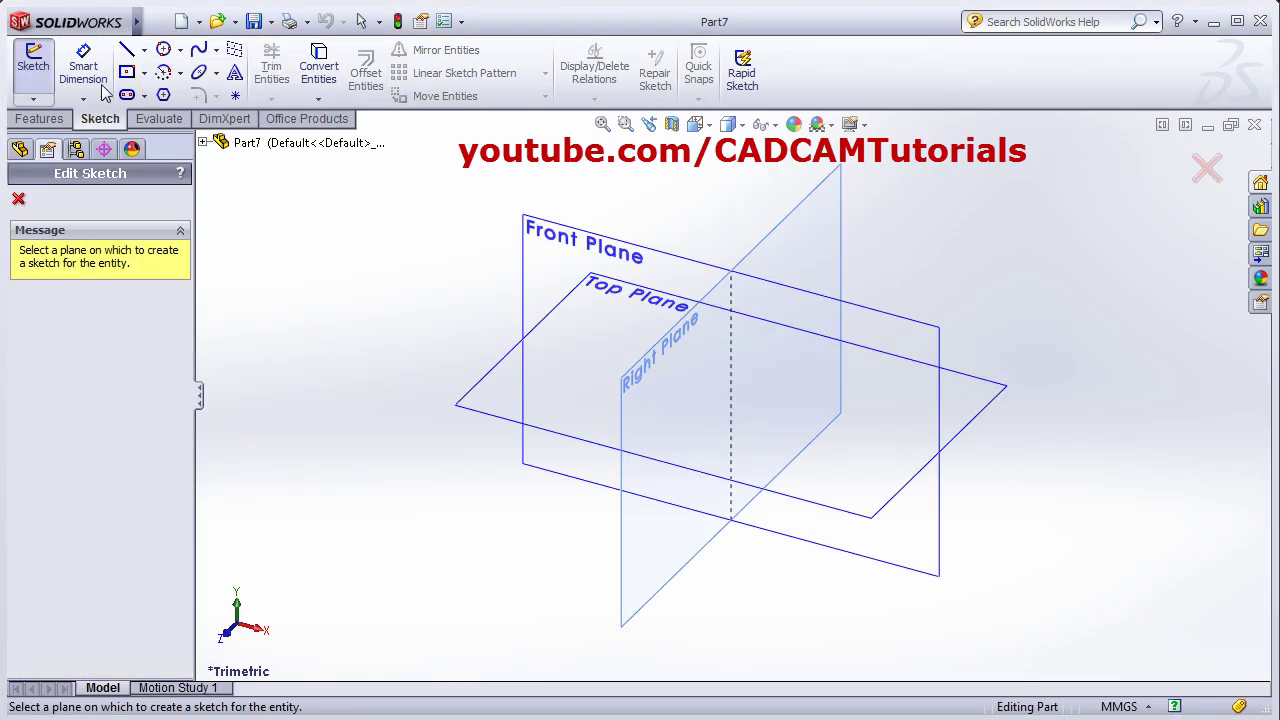
{"action": "left_click", "coordinate": [563, 445]}
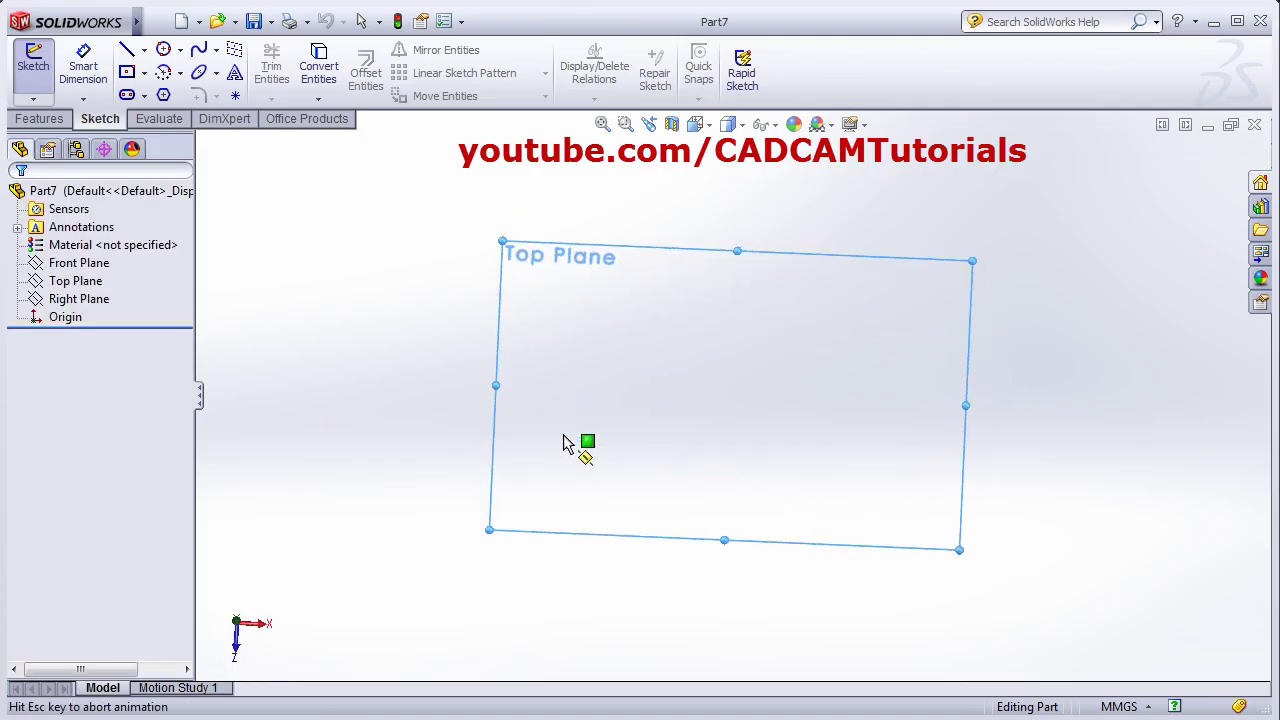
- Switch to the exercise PDF in Adobe Reader, examine the tapered link profile with two holes, and return to SolidWorks
{"action": "key", "text": "alt+Tab"}
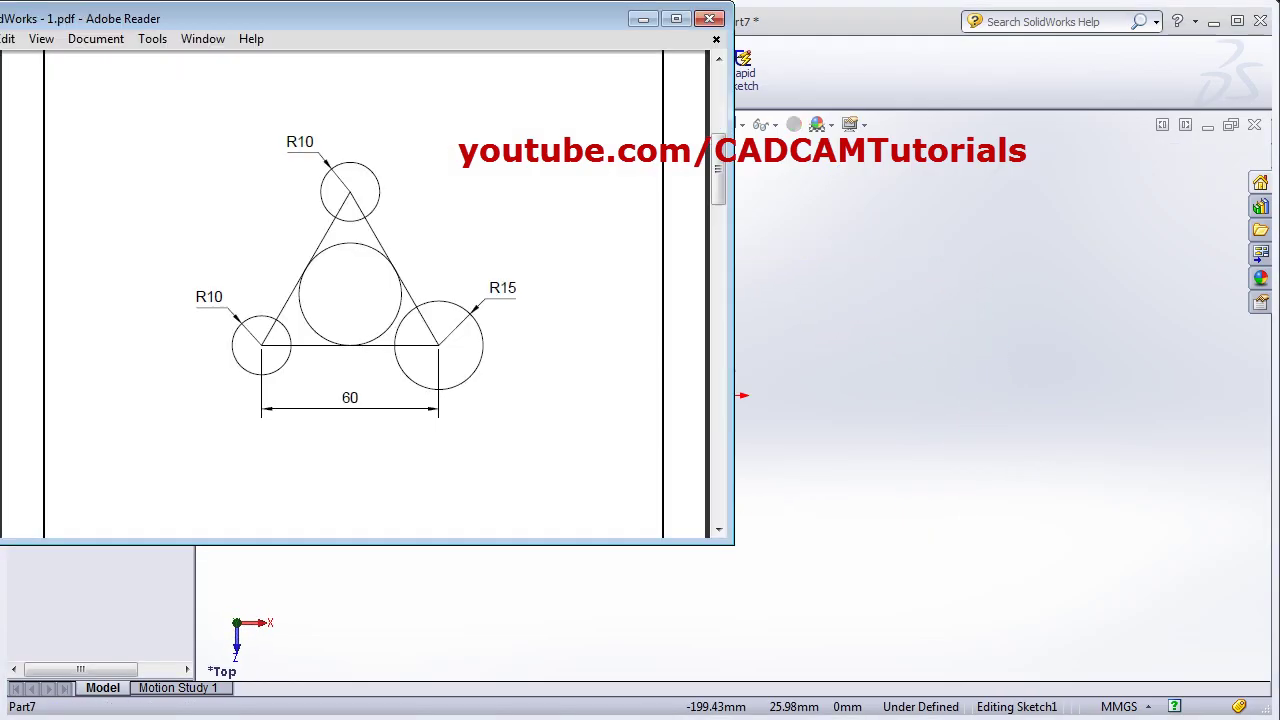
{"action": "left_click_drag", "start_coordinate": [716, 176], "coordinate": [721, 264]}
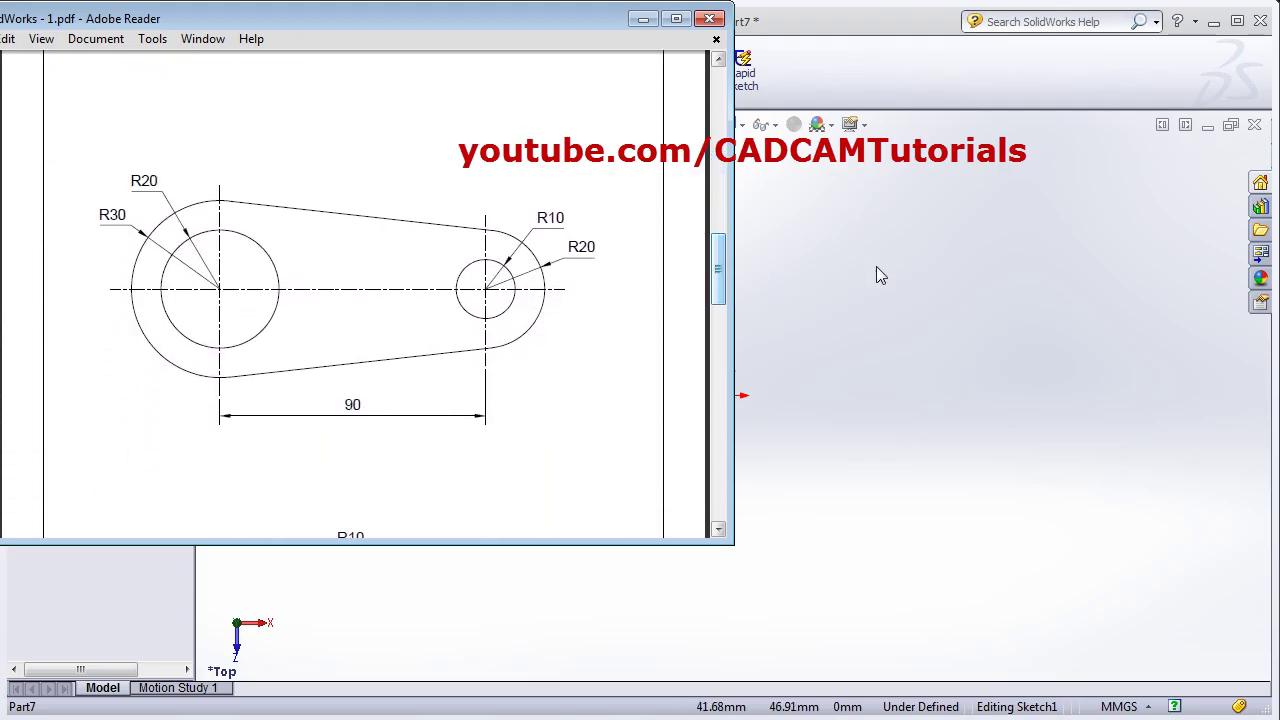
{"action": "left_click", "coordinate": [910, 382]}
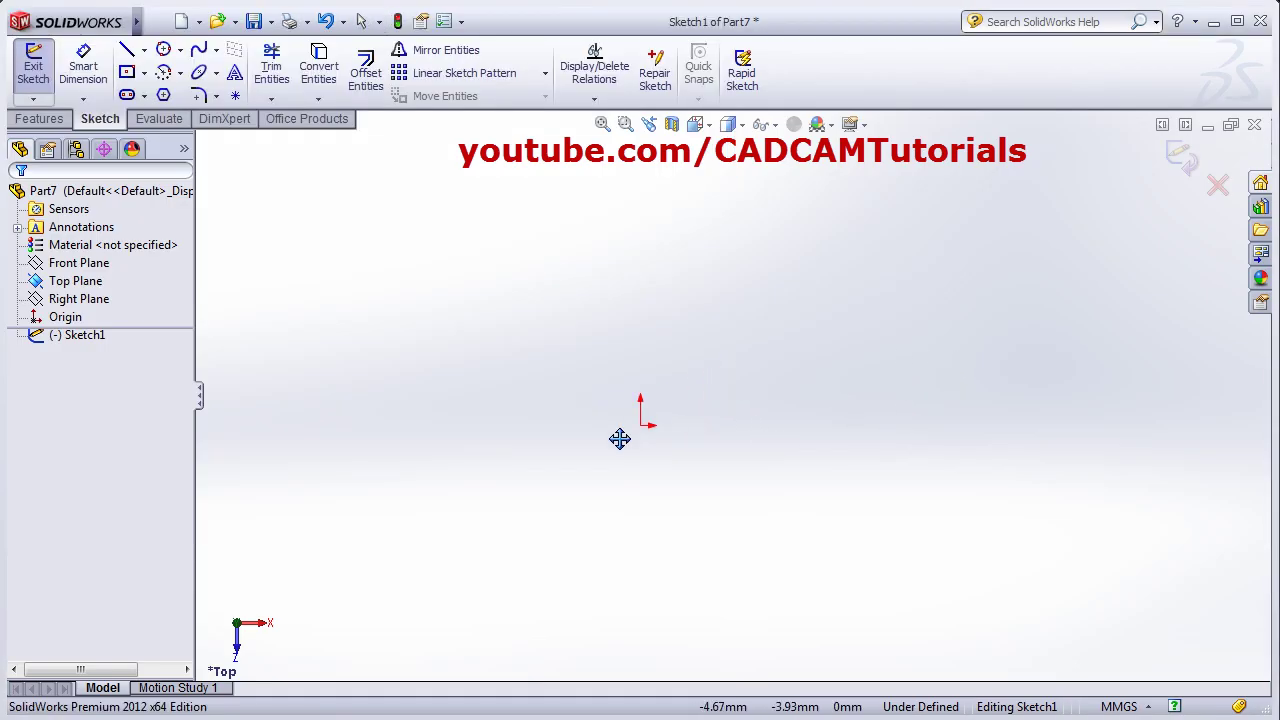
- Draw a long horizontal centerline through the origin, extending much farther to its right than to its left
{"action": "middle_click_drag", "start_coordinate": [460, 470], "coordinate": [419, 426], "text": "ctrl"}
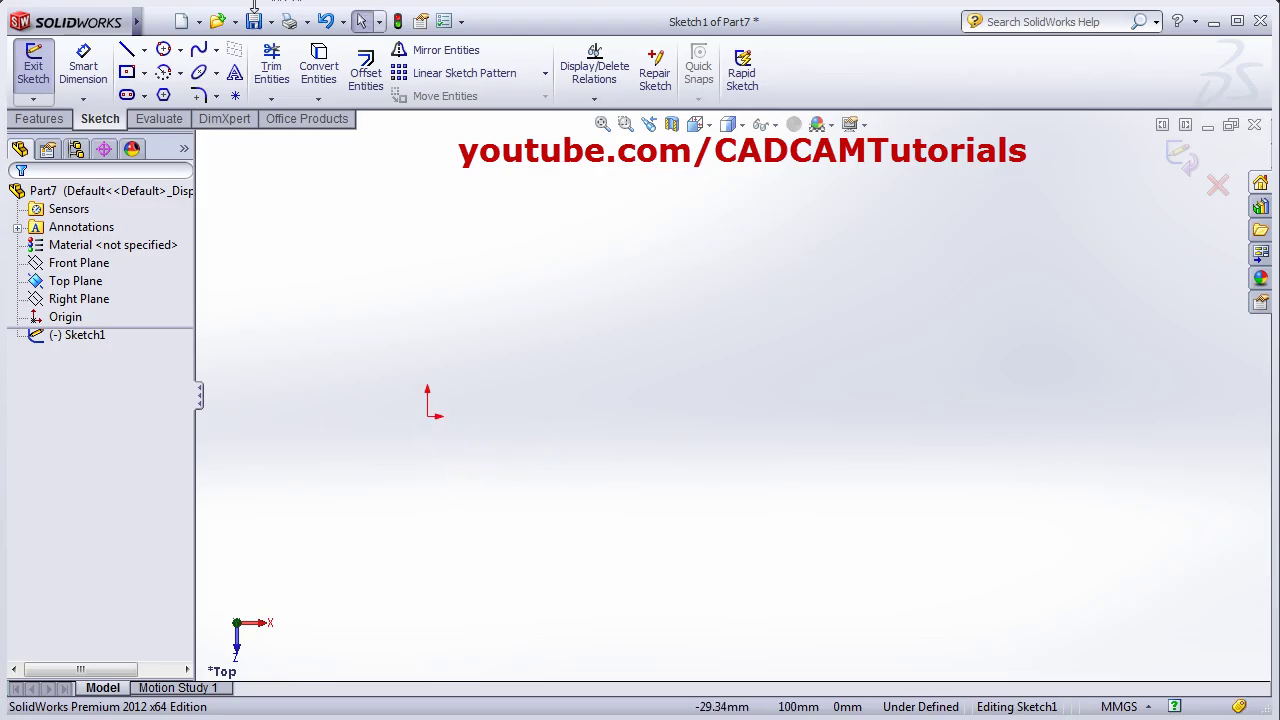
{"action": "left_click", "coordinate": [145, 51]}
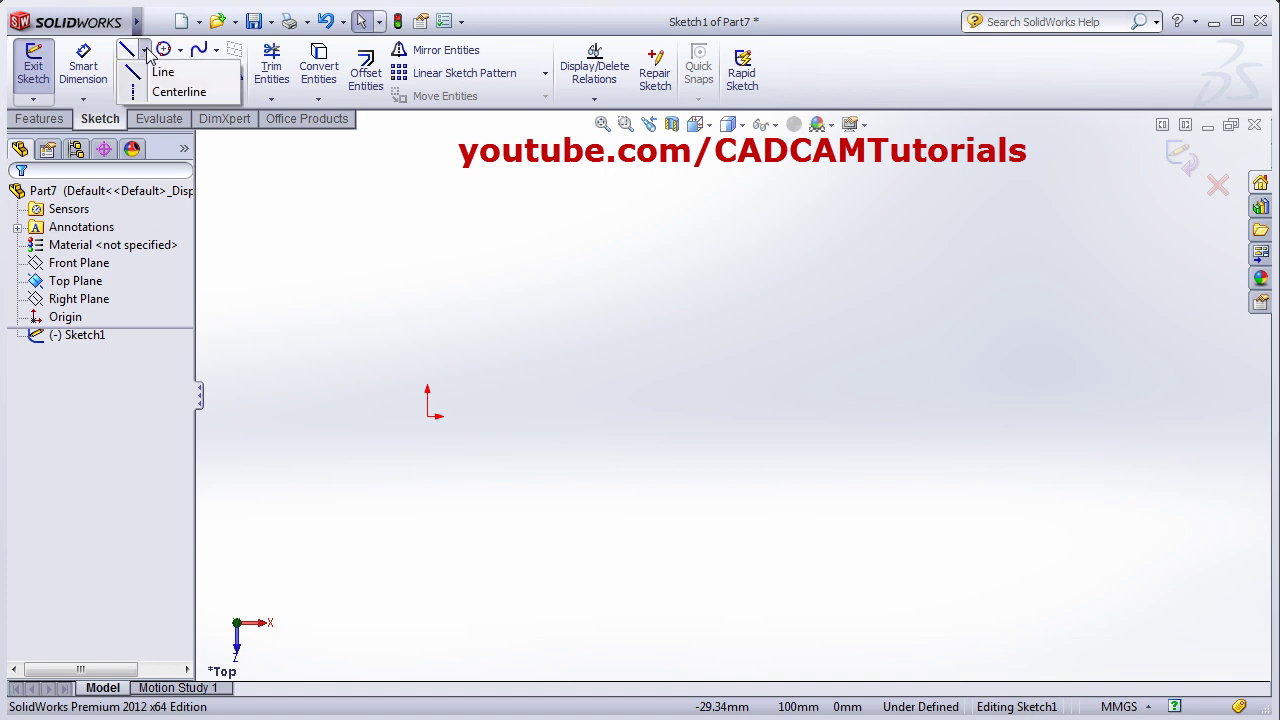
{"action": "left_click", "coordinate": [165, 88]}
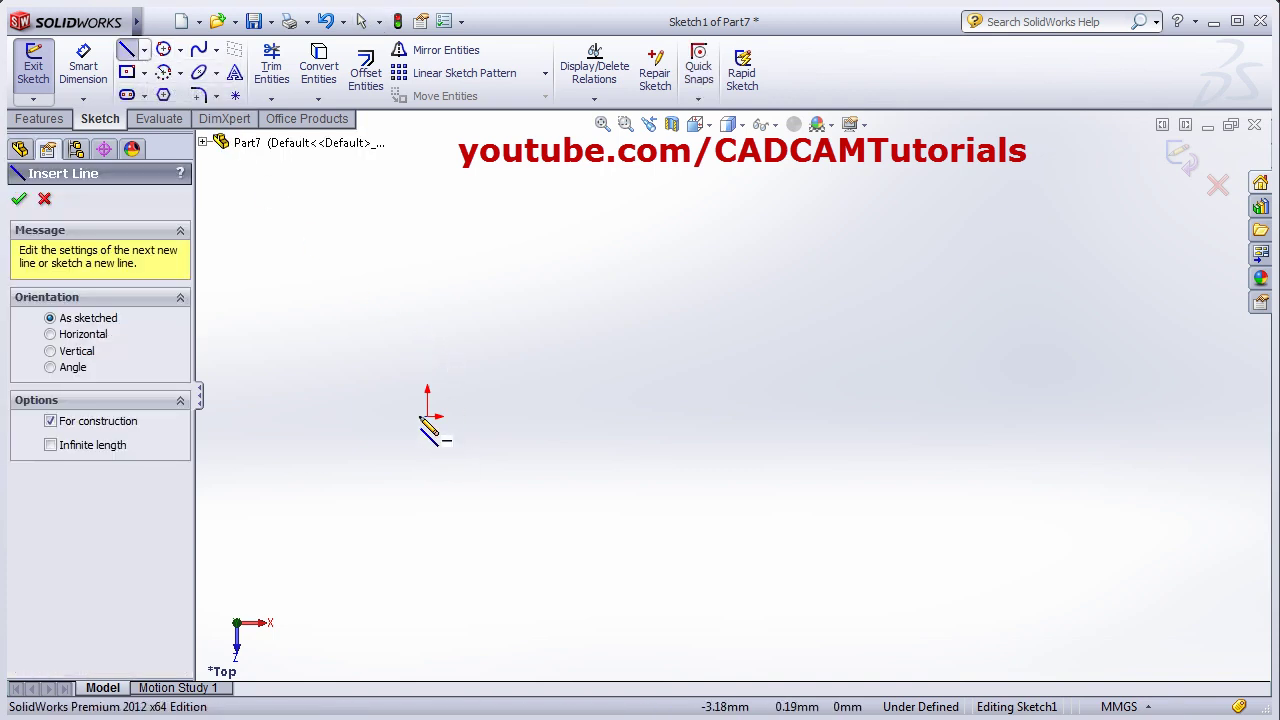
{"action": "left_click", "coordinate": [266, 417]}
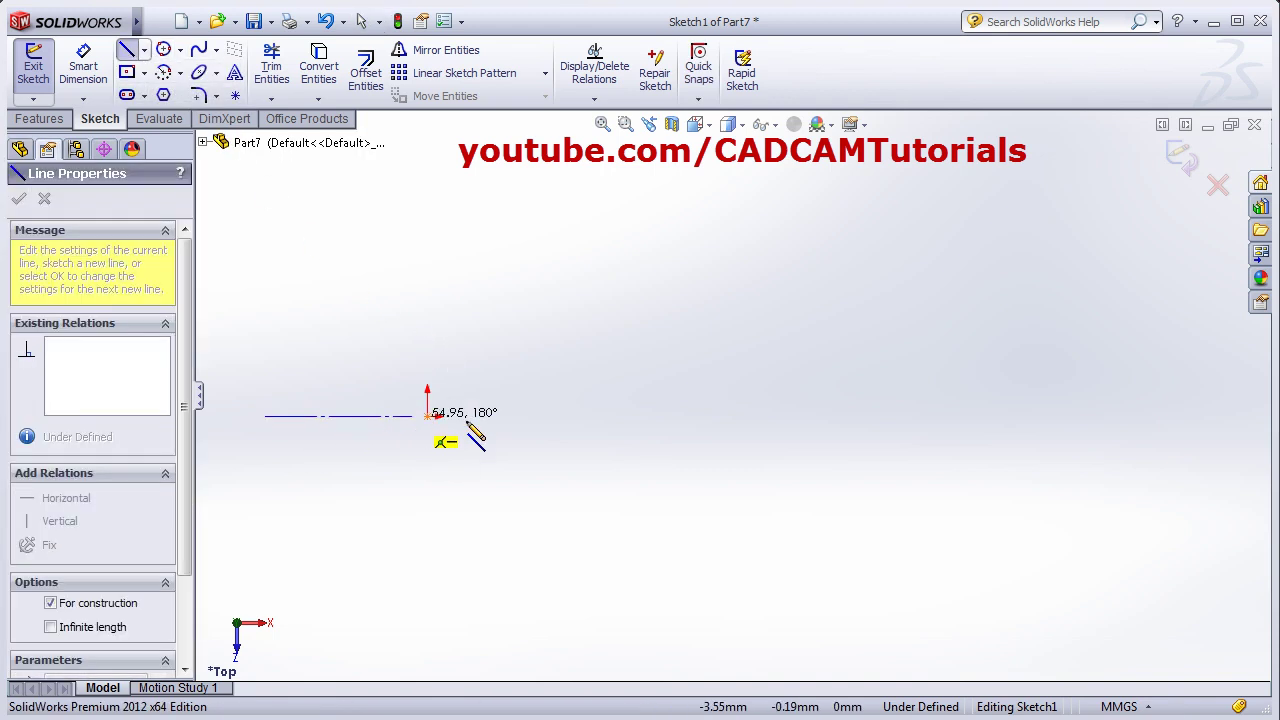
{"action": "left_click", "coordinate": [1118, 417]}
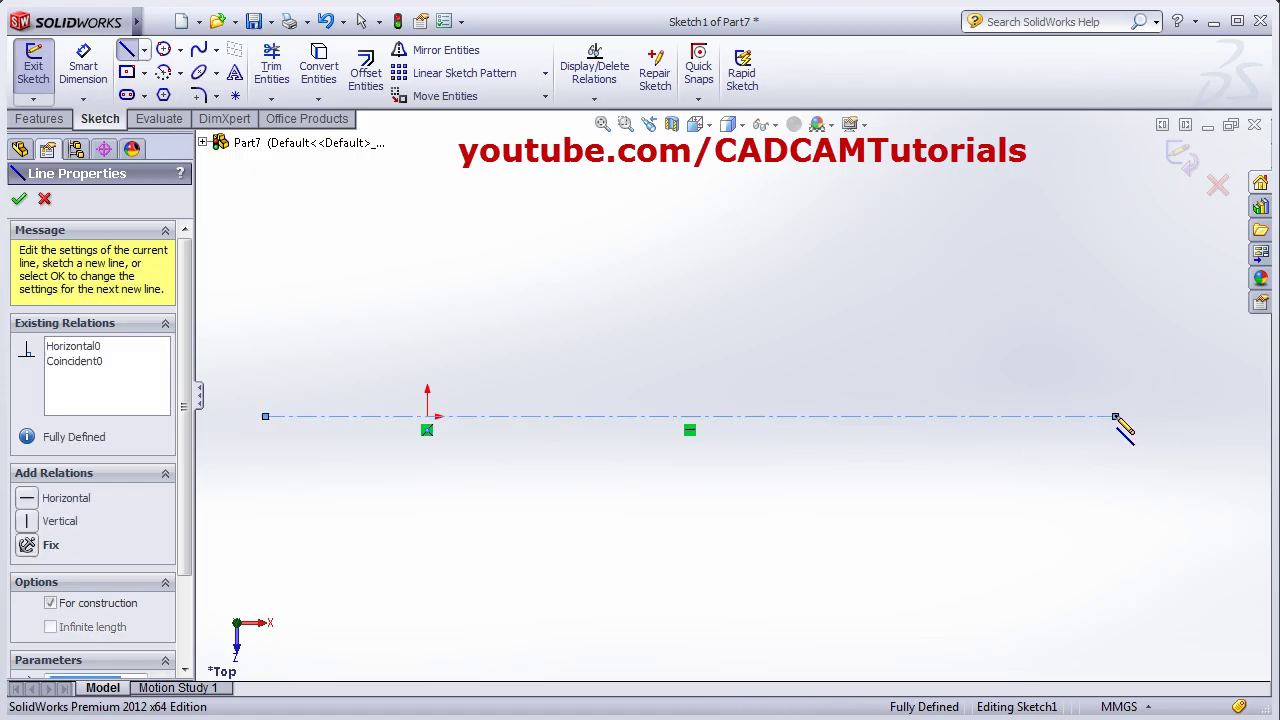
{"action": "right_click", "coordinate": [926, 272]}
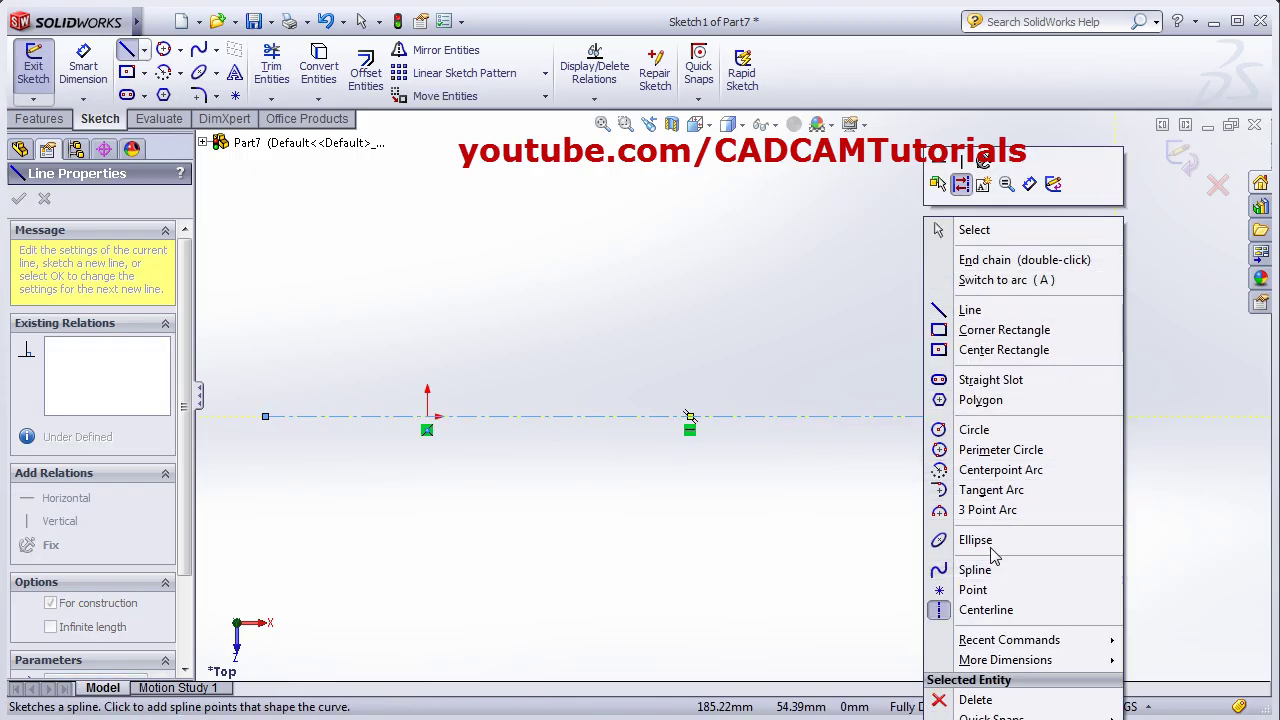
{"action": "left_click", "coordinate": [970, 229]}
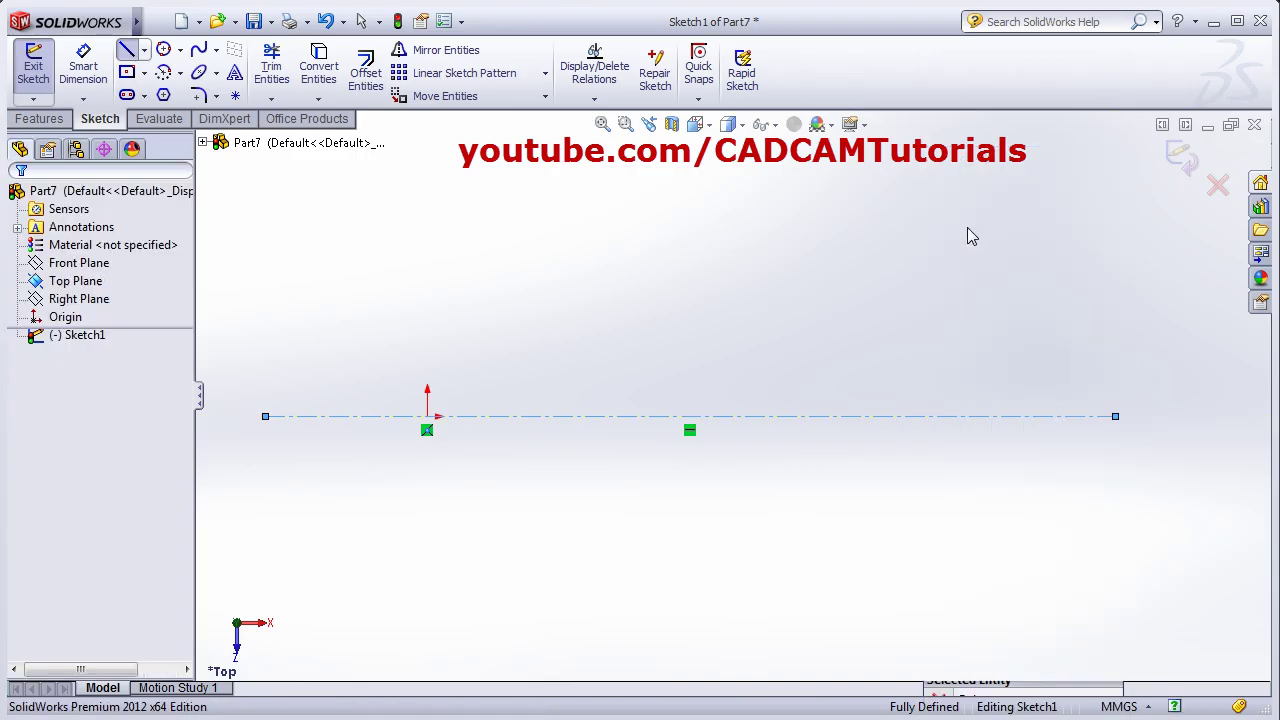
- Draw a vertical centerline about 147 mm long through the origin
{"action": "right_click", "coordinate": [760, 254]}
{"action": "left_click", "coordinate": [822, 480]}
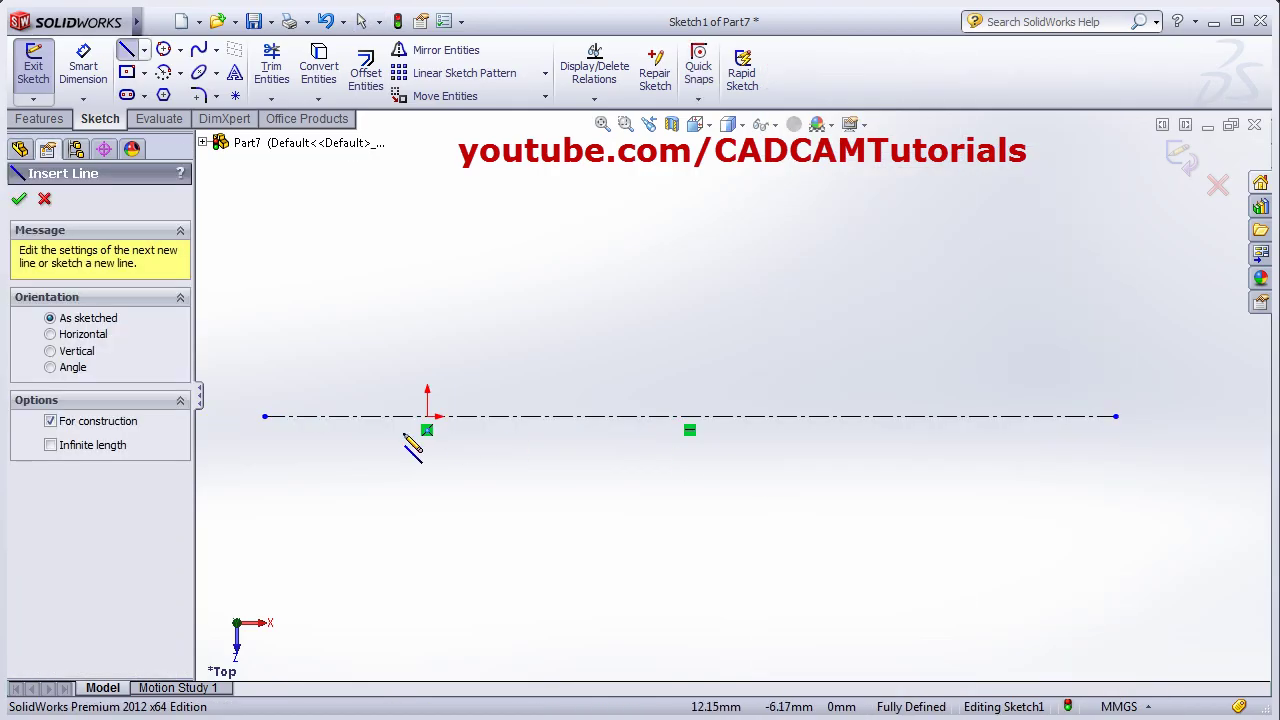
{"action": "left_click", "coordinate": [428, 215]}
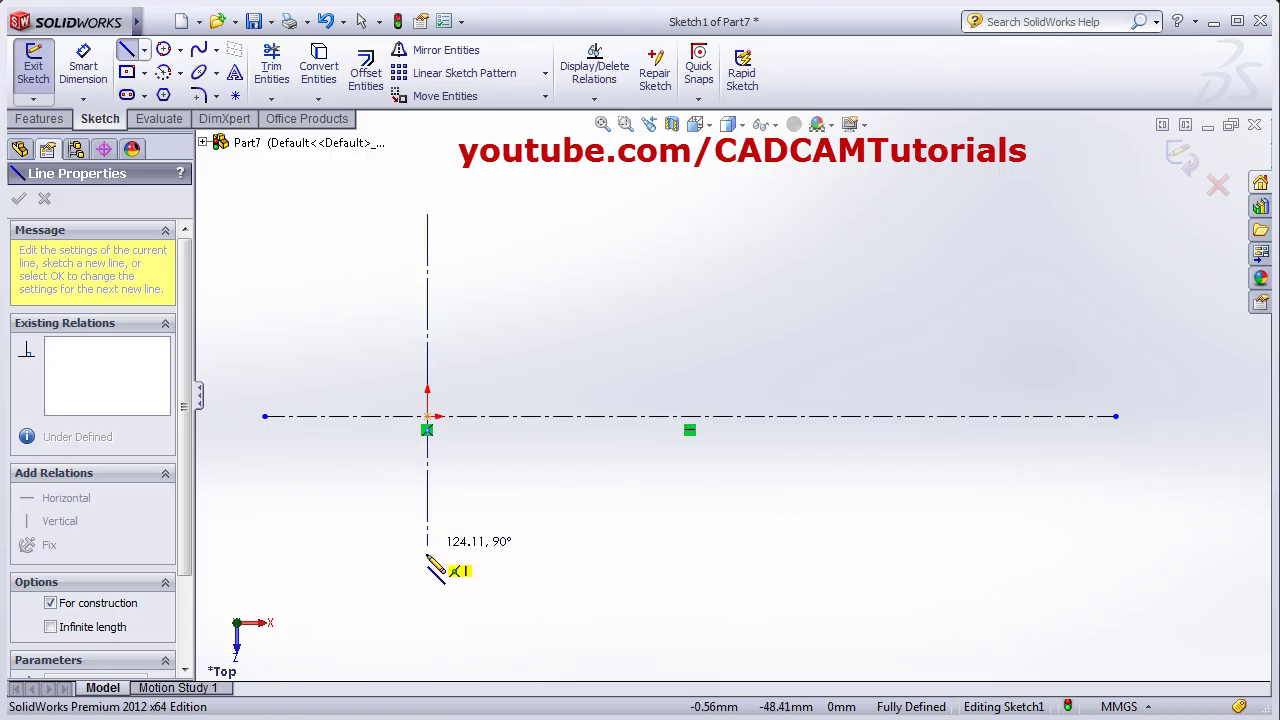
{"action": "left_click", "coordinate": [427, 605]}
{"action": "right_click", "coordinate": [632, 198]}
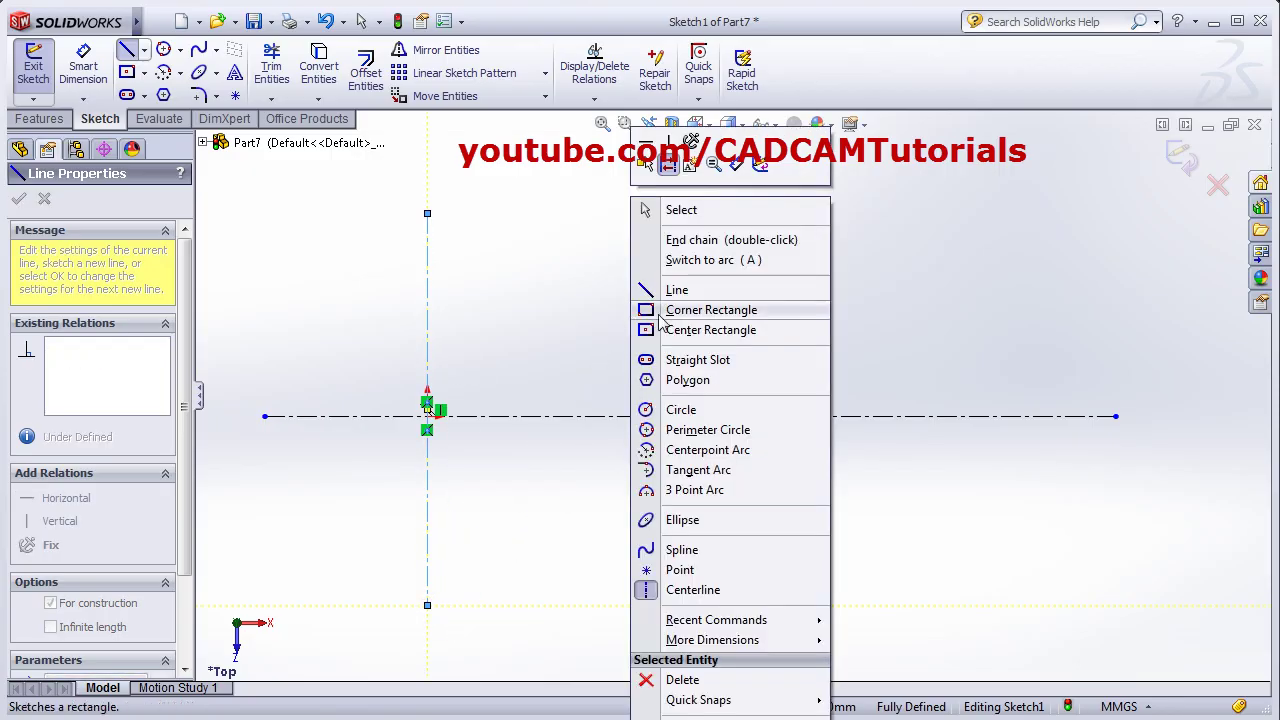
{"action": "left_click", "coordinate": [697, 212]}
- Draw a second vertical centerline about 147 mm long, about 159 mm right of the origin and aligned with the first one's ends
{"action": "right_click", "coordinate": [792, 214]}
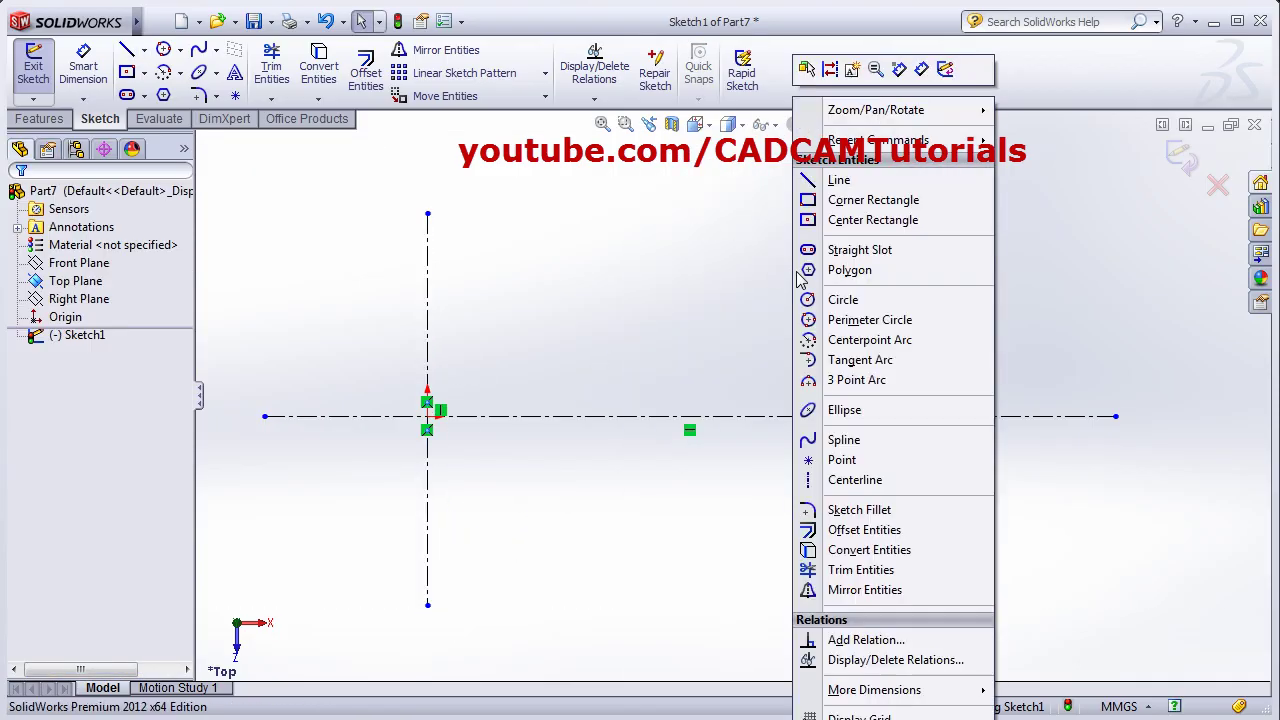
{"action": "left_click", "coordinate": [864, 482]}
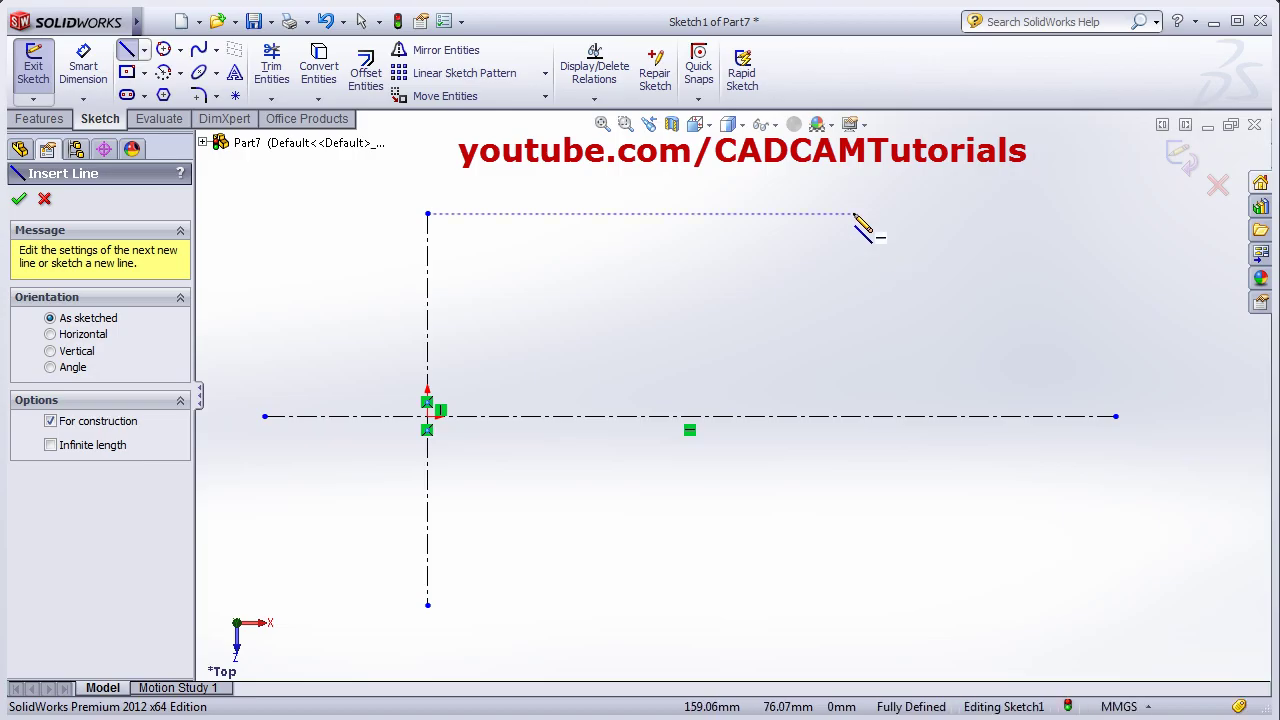
{"action": "left_click", "coordinate": [852, 214]}
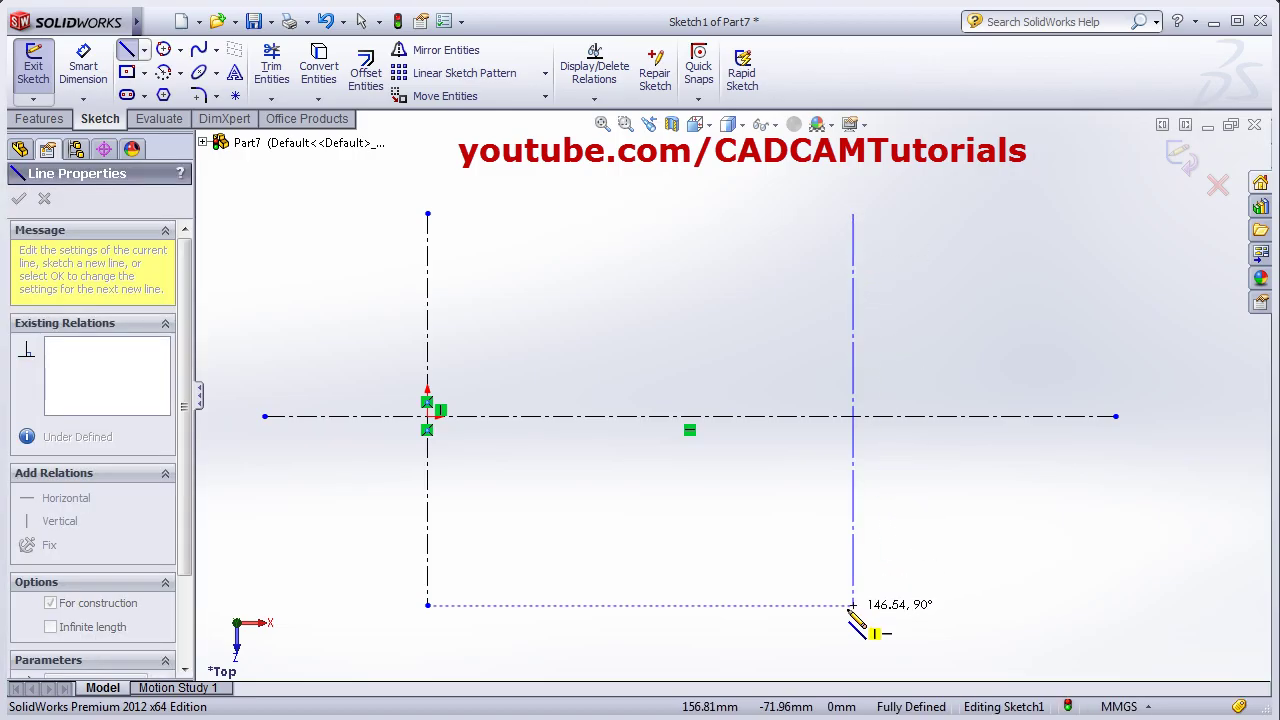
{"action": "left_click", "coordinate": [852, 605]}
{"action": "key", "text": "Escape"}
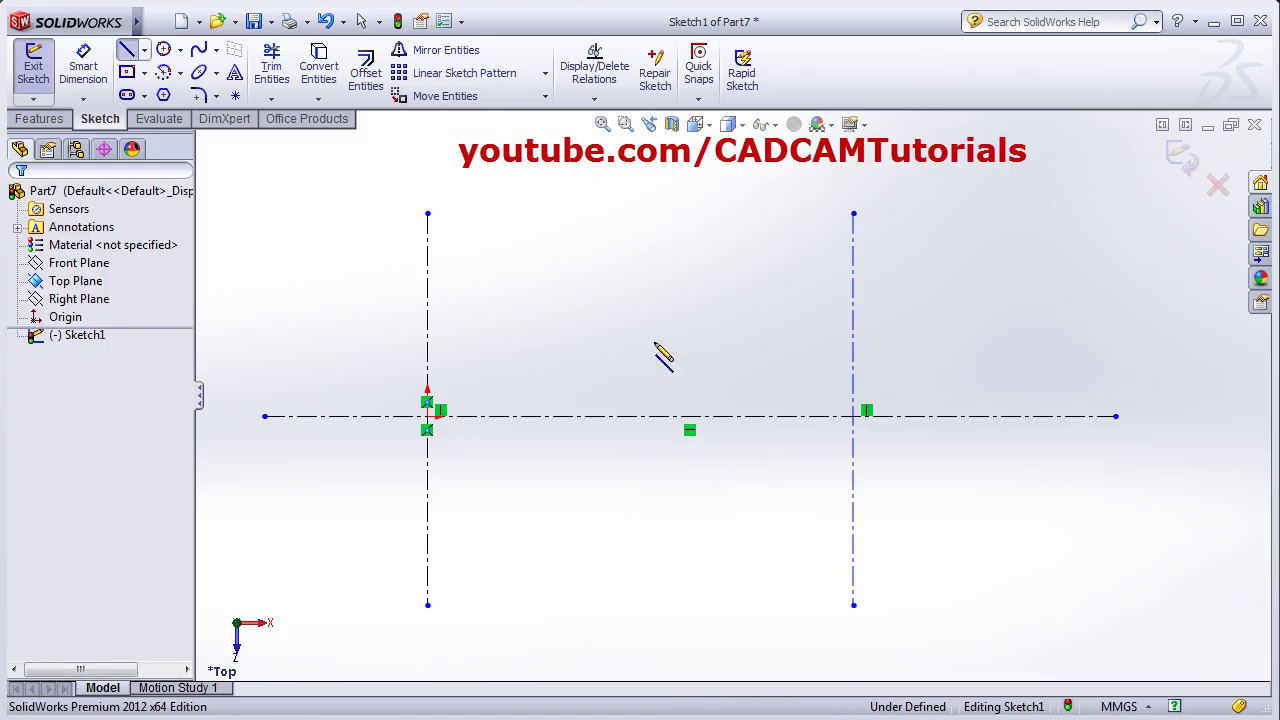
- Dimension the distance between the two vertical centerlines to 90 mm
{"action": "left_click", "coordinate": [83, 66]}
{"action": "left_click", "coordinate": [429, 512]}
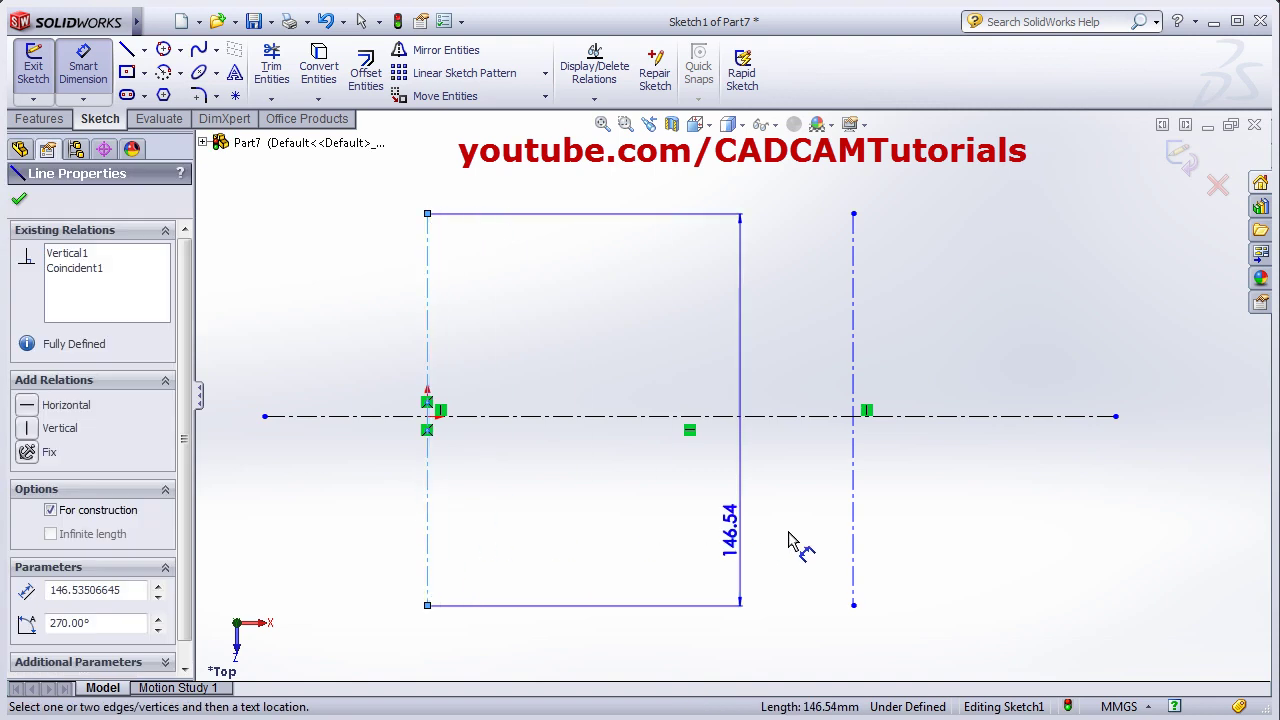
{"action": "left_click", "coordinate": [853, 545]}
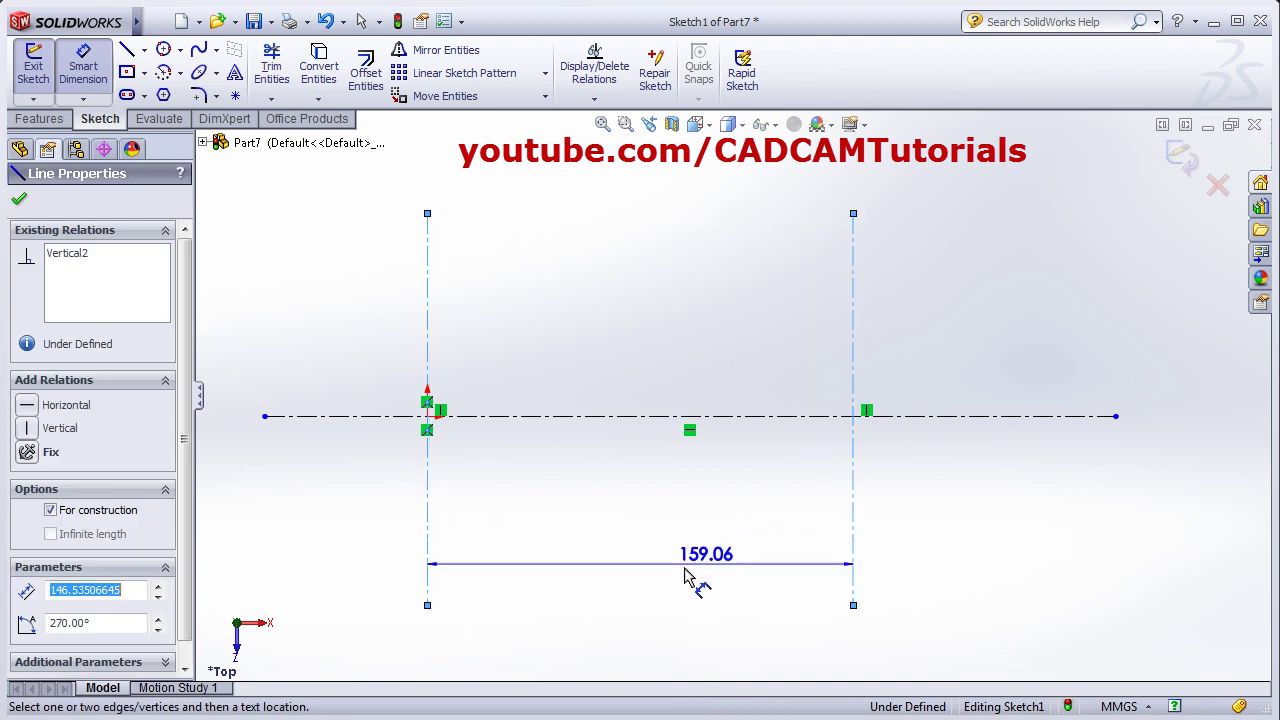
{"action": "left_click", "coordinate": [655, 636]}
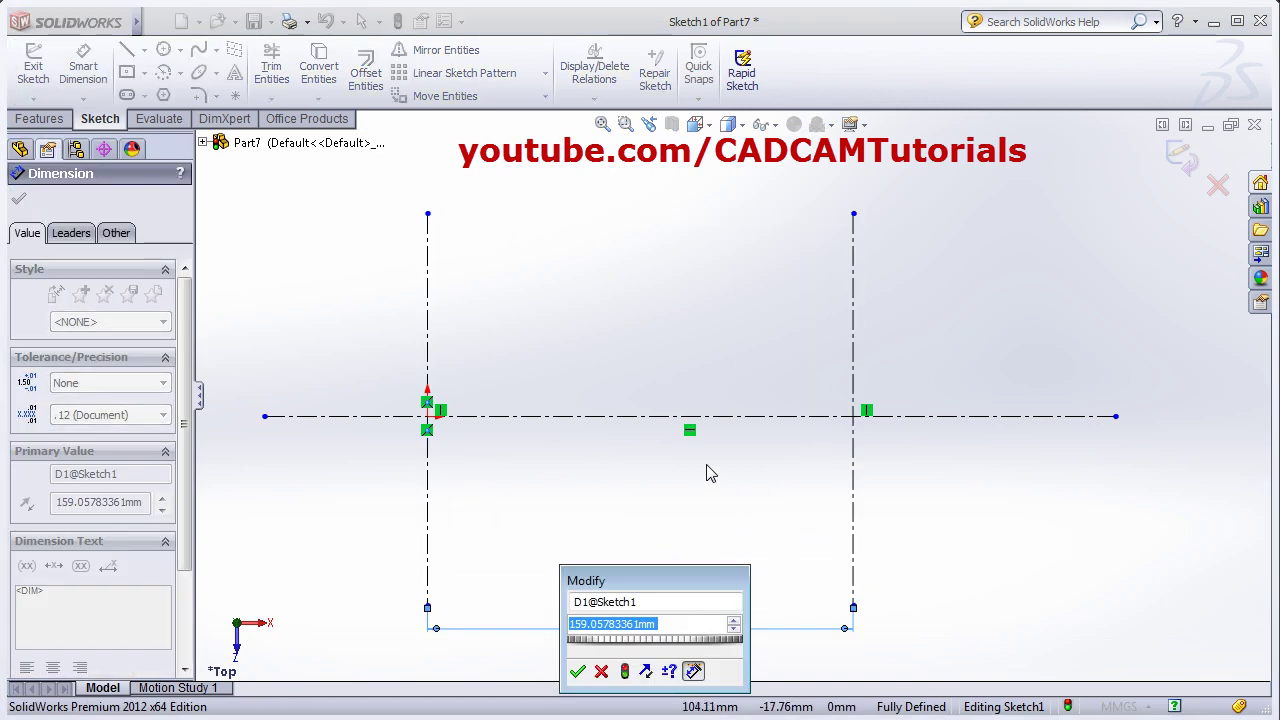
{"action": "key", "text": "Return"}
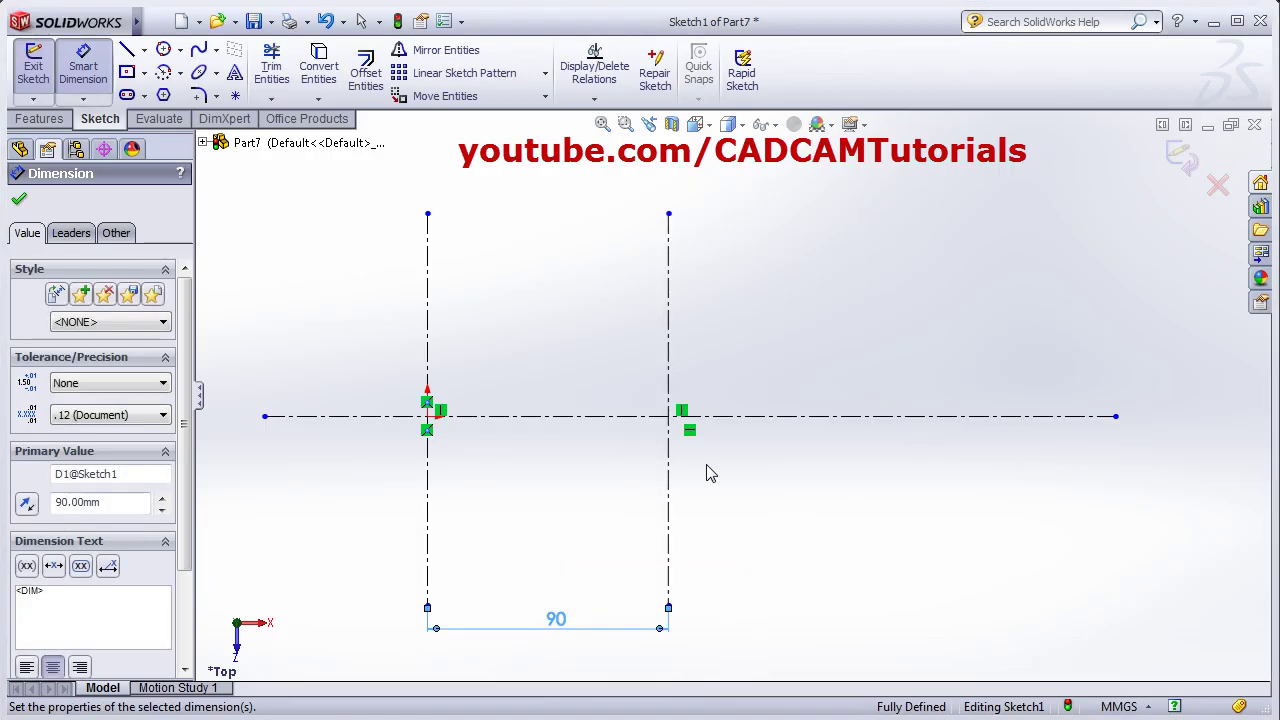
- Draw concentric circles with radii of about 29 and 43 mm at the origin, and about 19 and 35 mm at the other centerline intersection
{"action": "key", "text": "alt+Tab"}
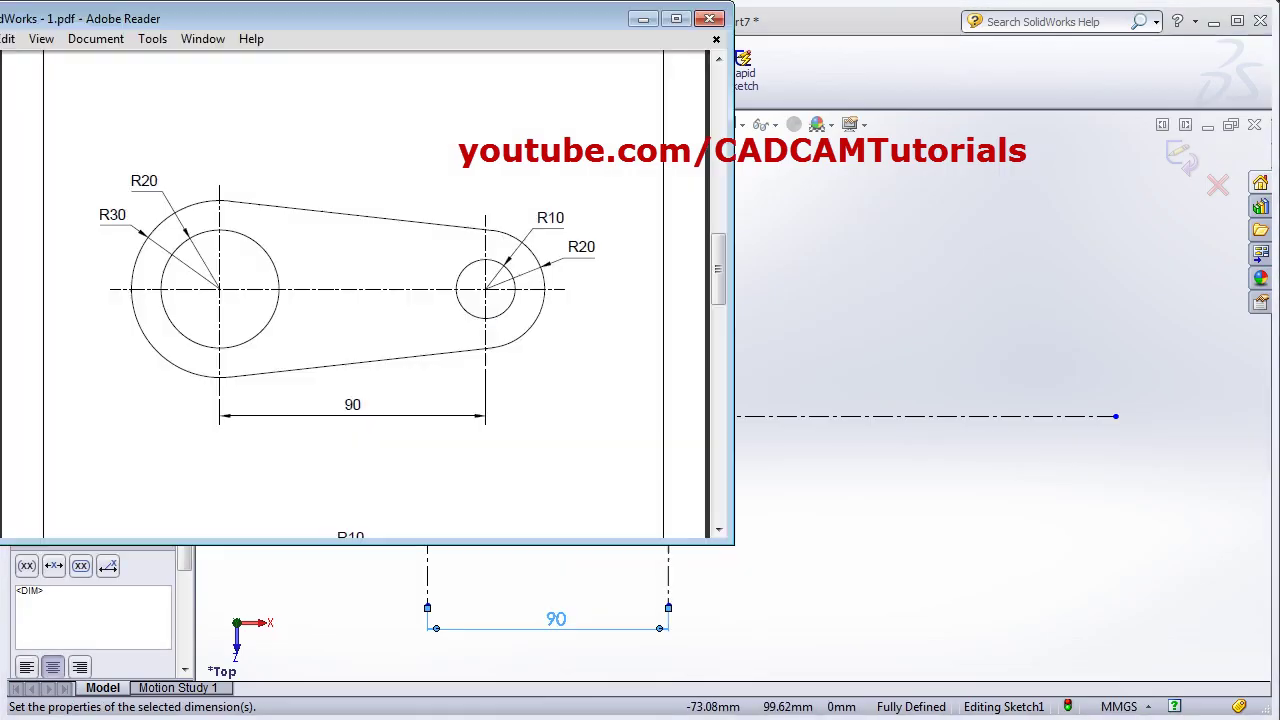
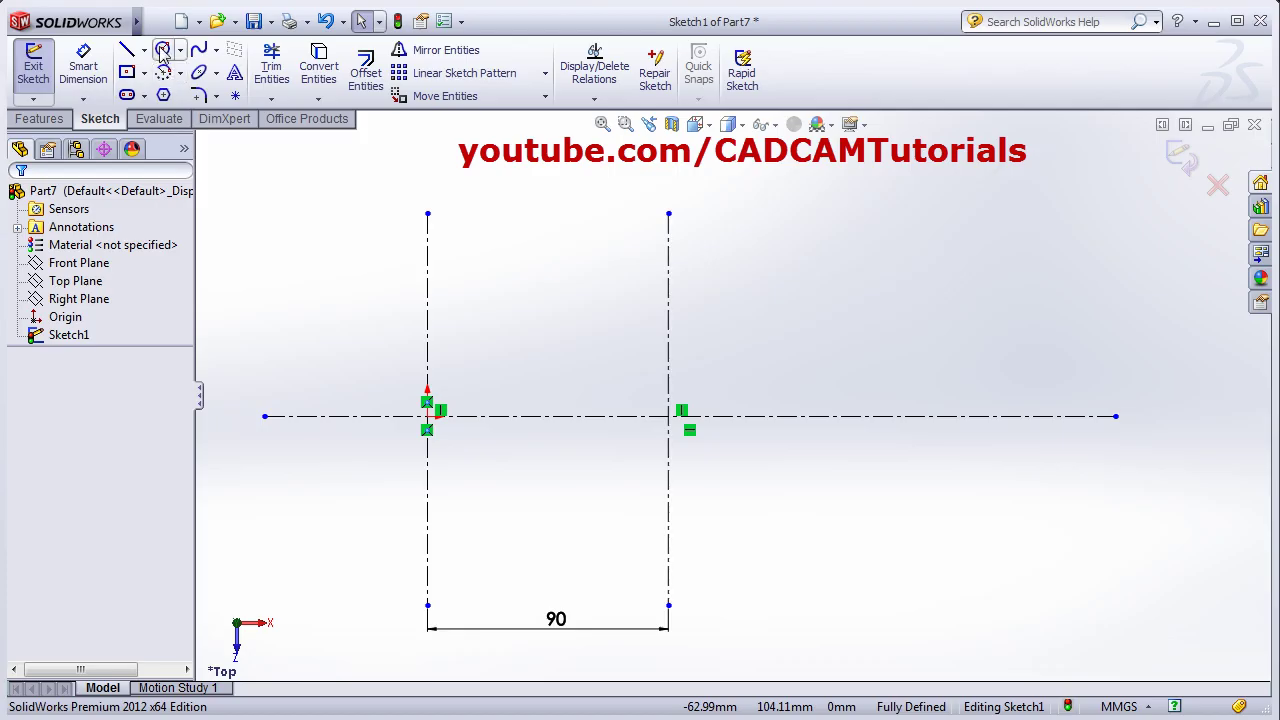
{"action": "left_click", "coordinate": [427, 416]}
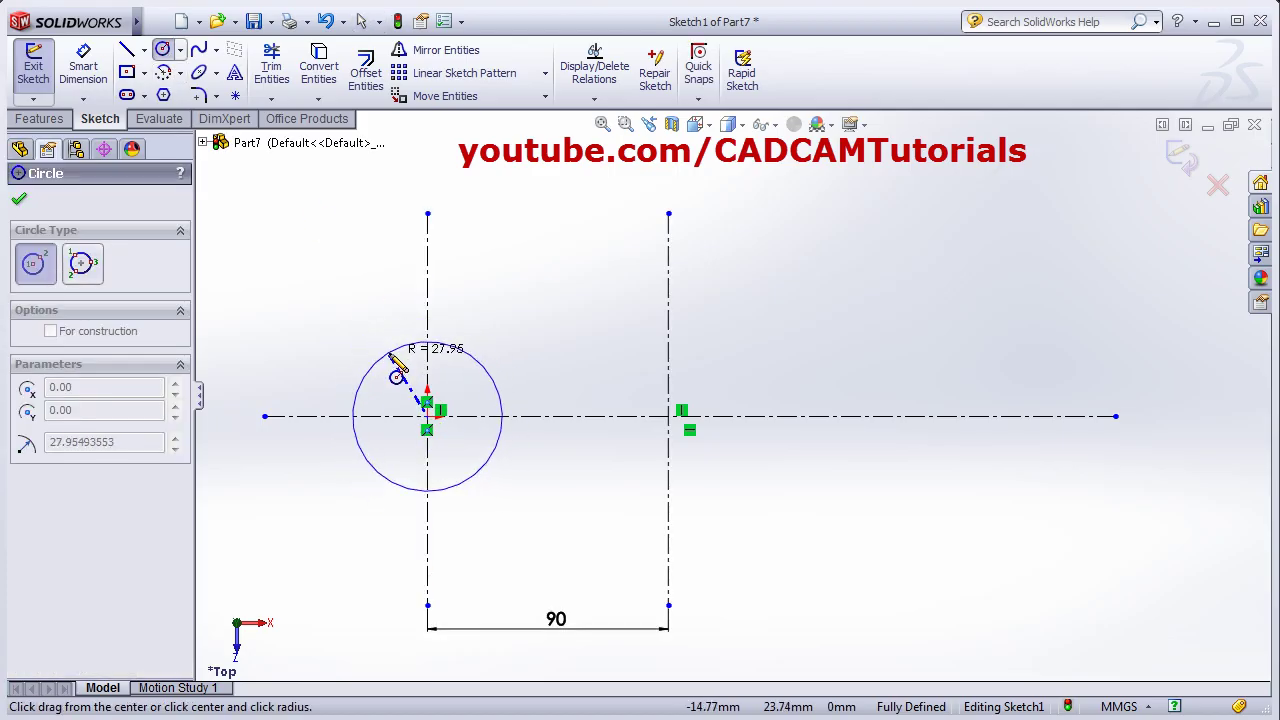
{"action": "left_click", "coordinate": [390, 352]}
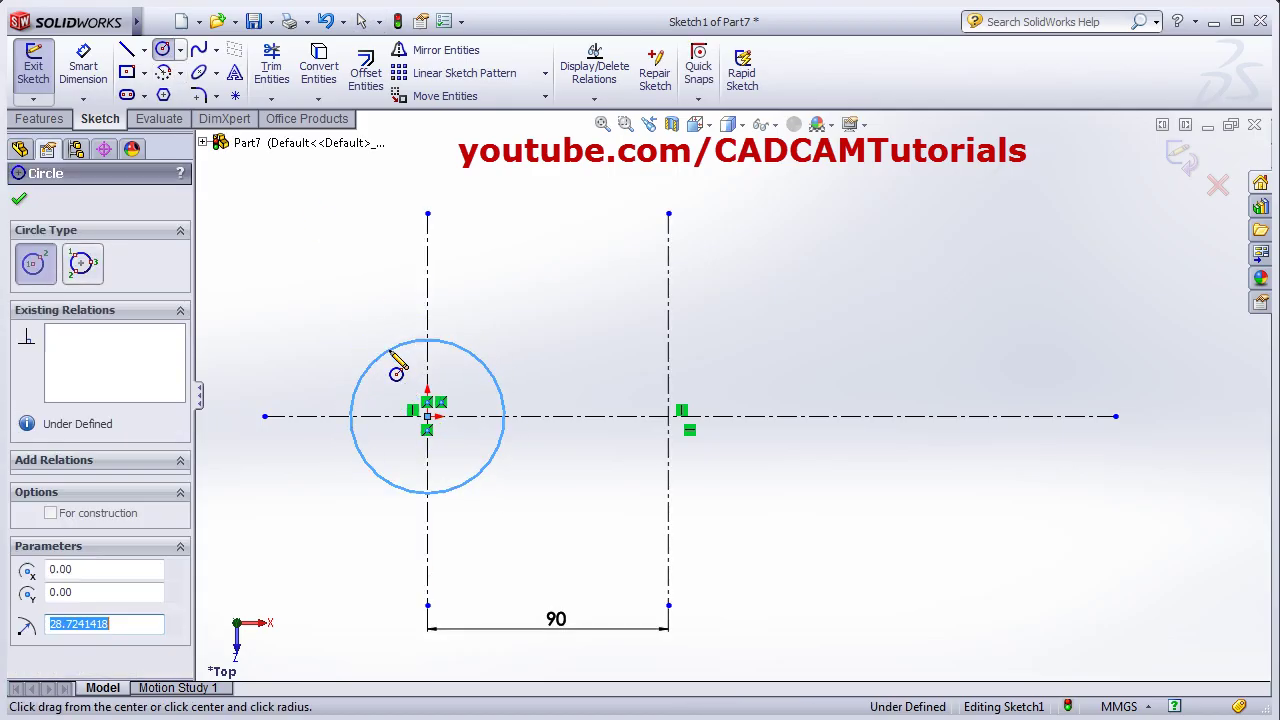
{"action": "left_click", "coordinate": [428, 416]}
{"action": "left_click", "coordinate": [360, 328]}
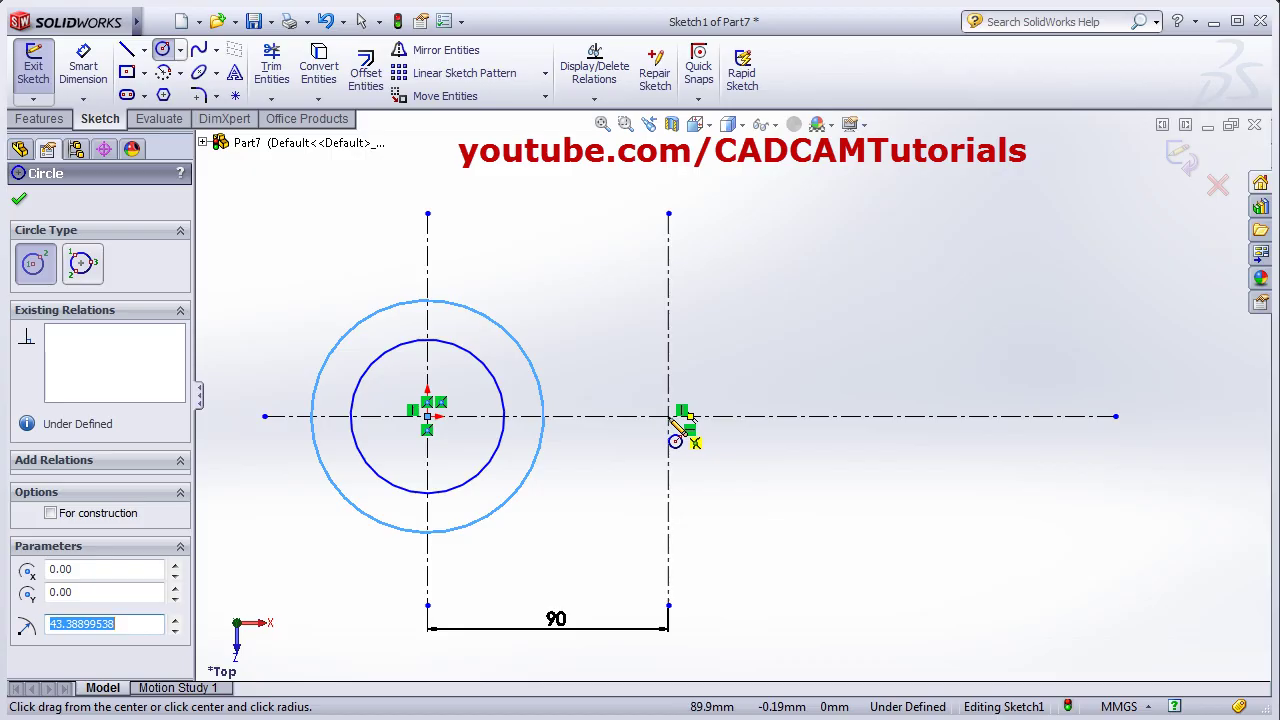
{"action": "mouse_move", "coordinate": [668, 416]}
{"action": "left_mouse_down"}
{"action": "mouse_move", "coordinate": [698, 475]}
{"action": "mouse_move", "coordinate": [704, 452]}
{"action": "mouse_move", "coordinate": [678, 426]}
{"action": "mouse_move", "coordinate": [724, 486]}
{"action": "left_mouse_up"}
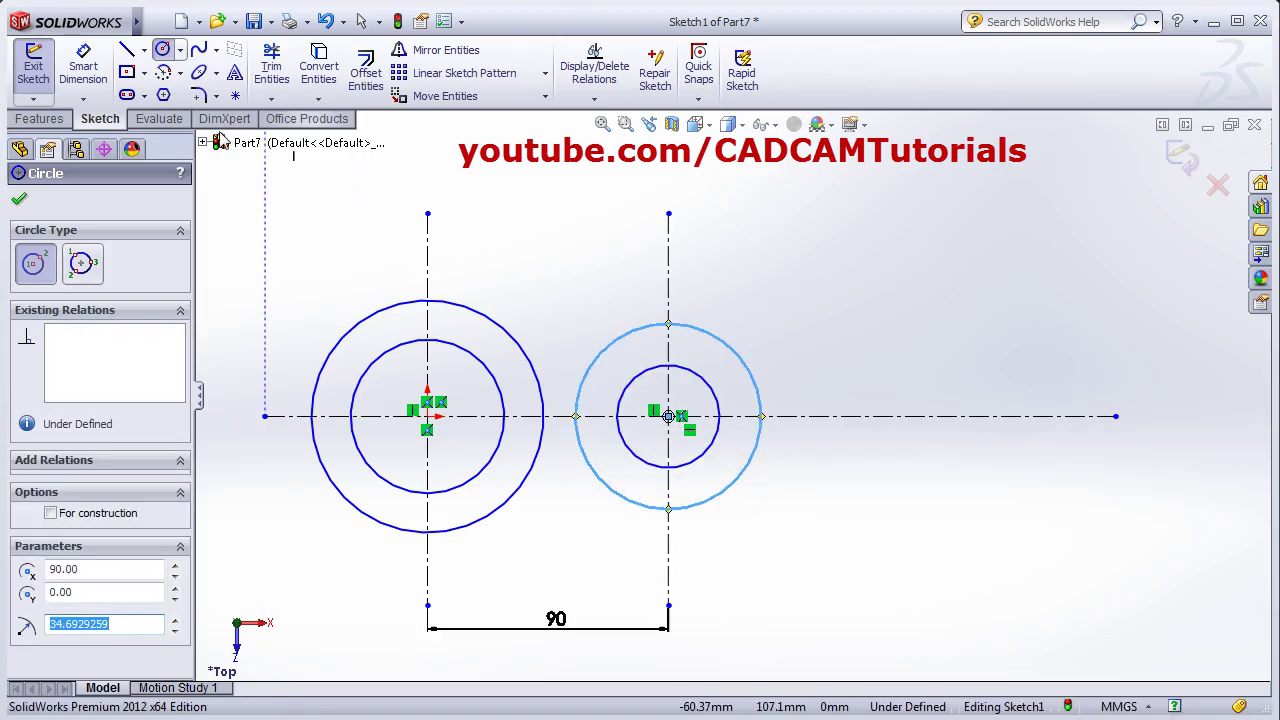
- Dimension the diameter of the inner circle at the right centerline intersection to 10 mm
{"action": "left_click", "coordinate": [83, 68]}
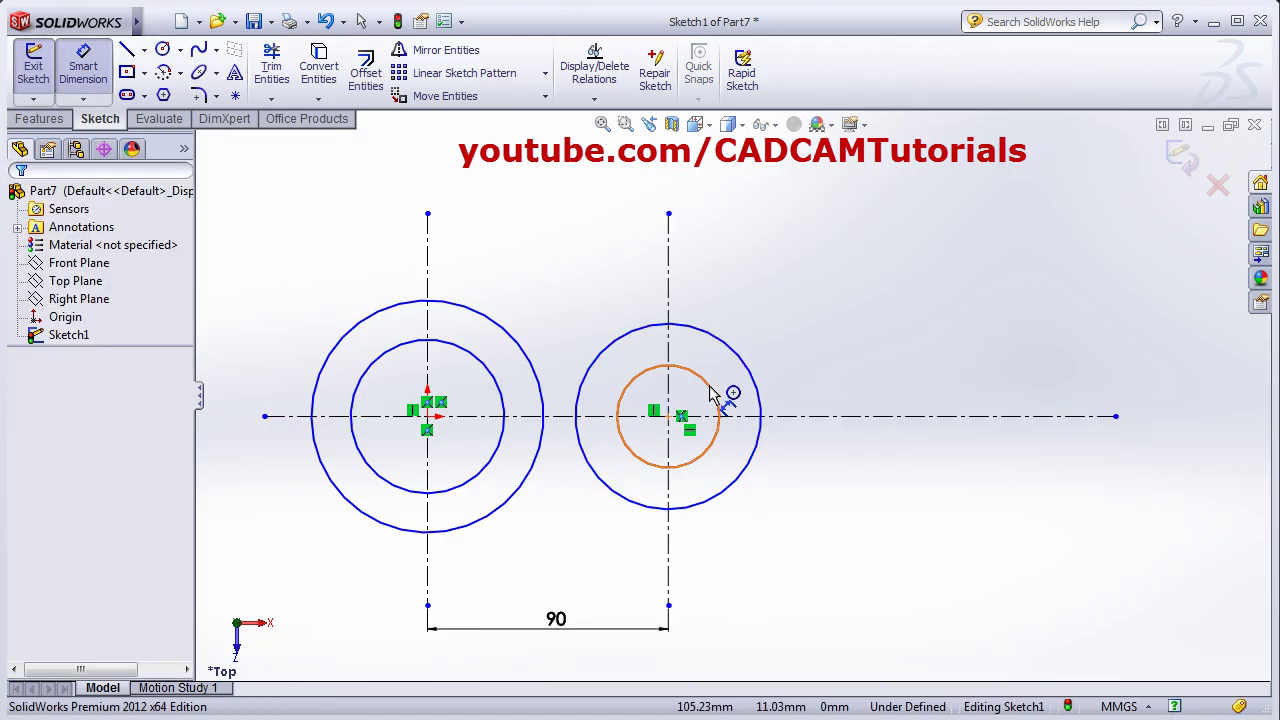
{"action": "left_click", "coordinate": [712, 395]}
{"action": "left_click", "coordinate": [808, 320]}
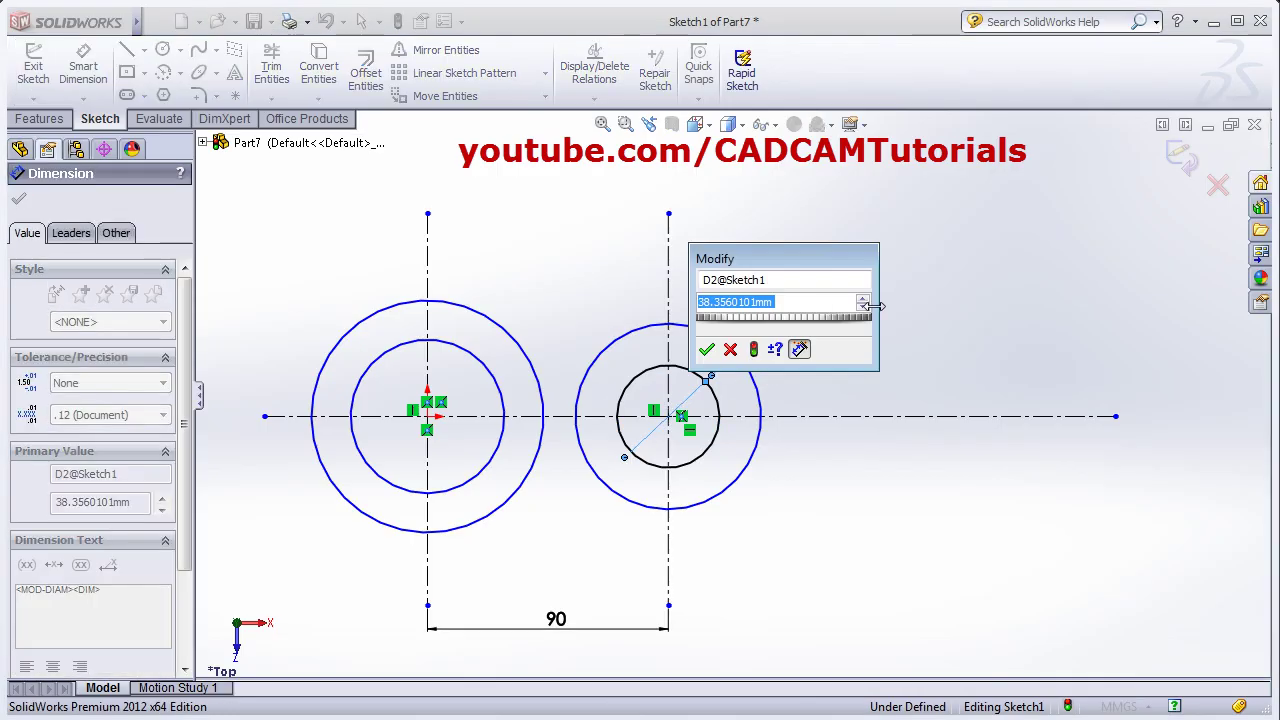
{"action": "type", "text": "10"}
{"action": "key", "text": "Return"}
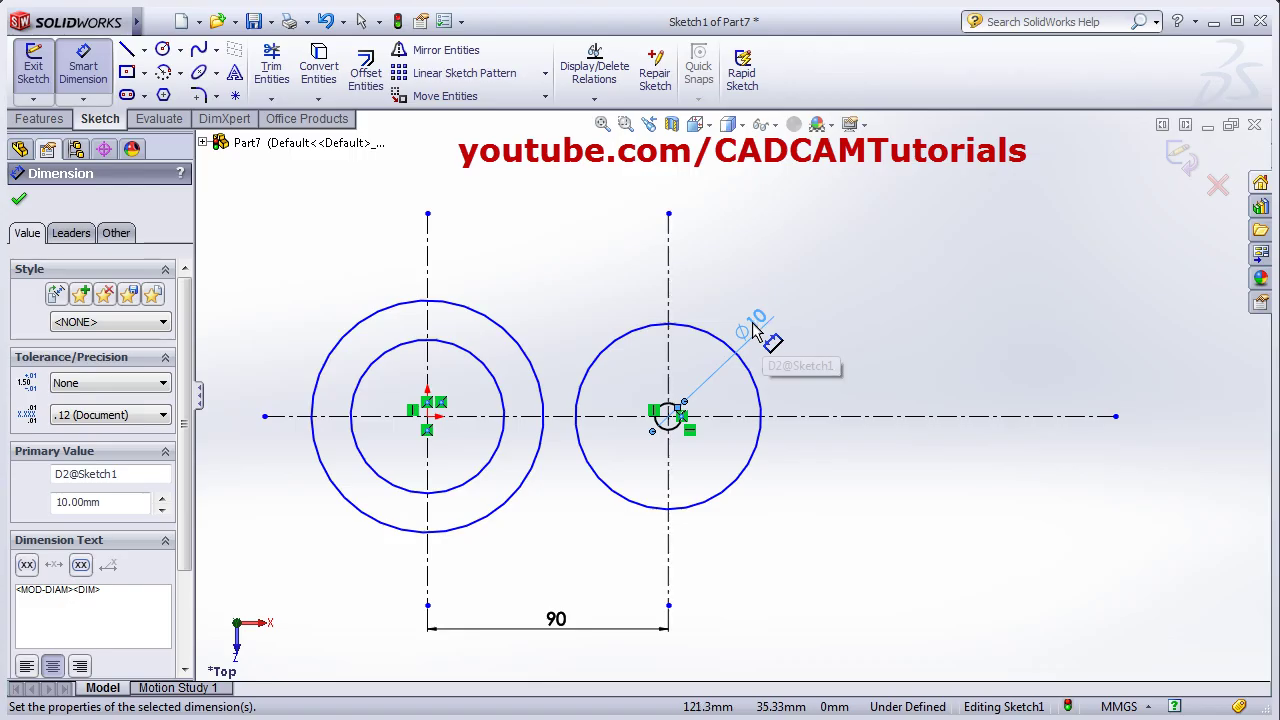
- Check the small circle's radius in the PDF and set the inner circle at the right centerline intersection to 20 mm diameter
{"action": "key", "text": "alt+Tab"}
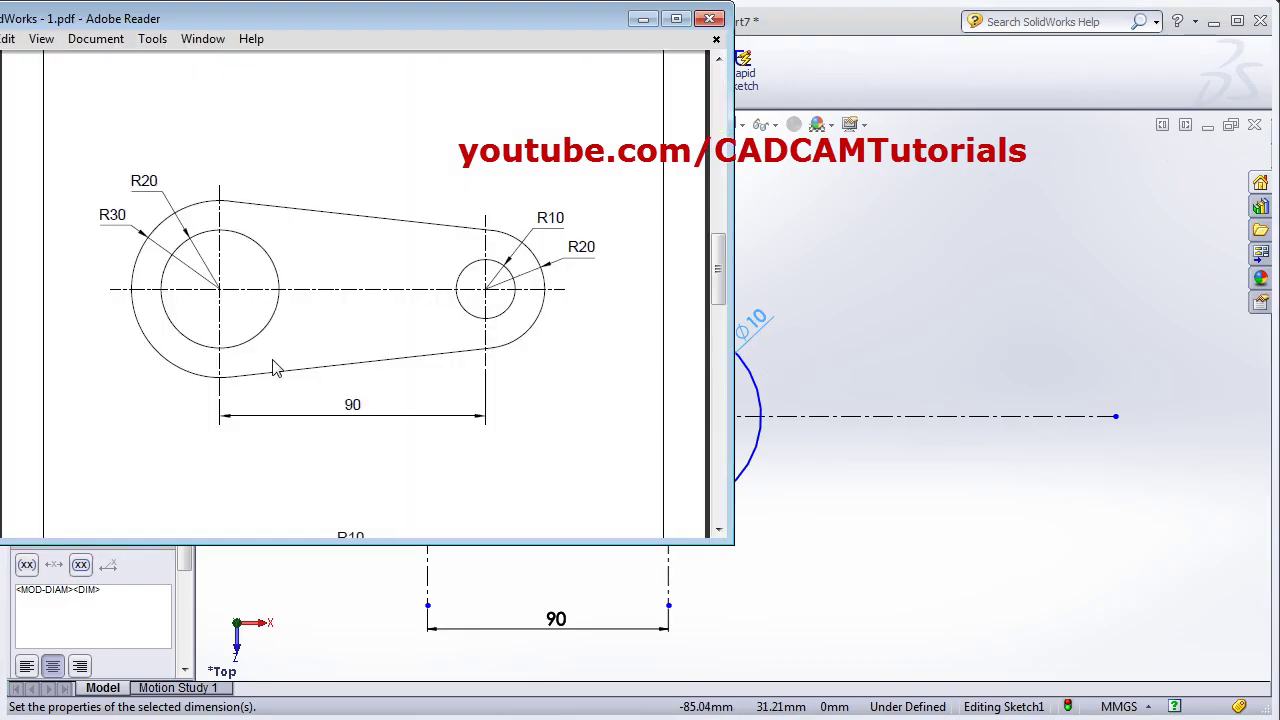
{"action": "left_click", "coordinate": [938, 365]}
{"action": "double_click", "coordinate": [755, 322]}
{"action": "type", "text": "2"}
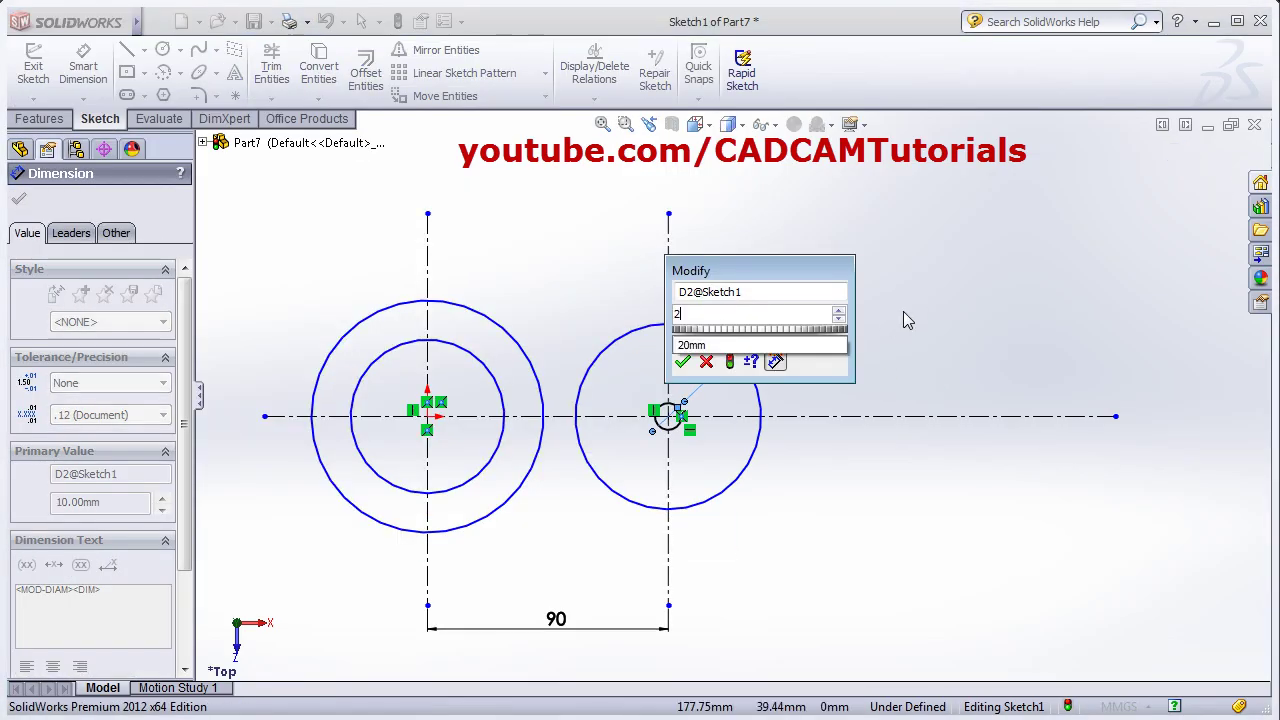
{"action": "type", "text": "0"}
{"action": "key", "text": "Return"}
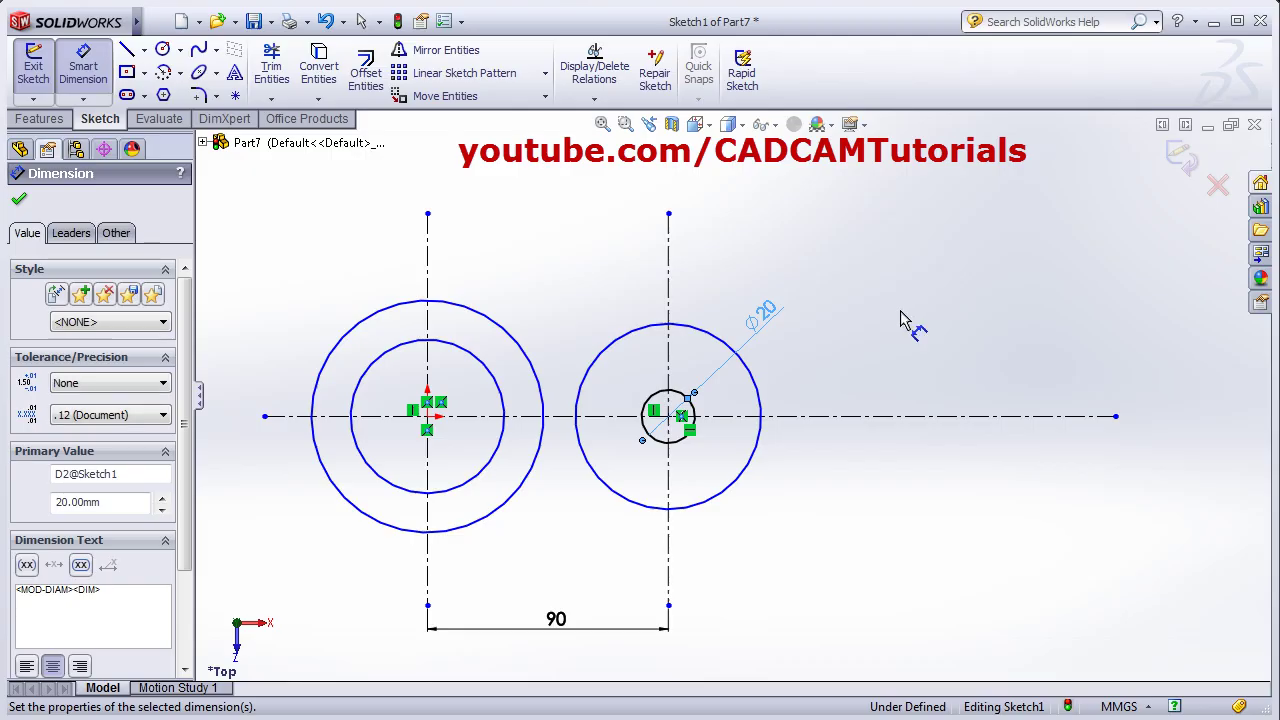
- Dimension the outer circle at the right centerline intersection to 40 mm diameter, checking its radius against the PDF
{"action": "left_click", "coordinate": [748, 378]}
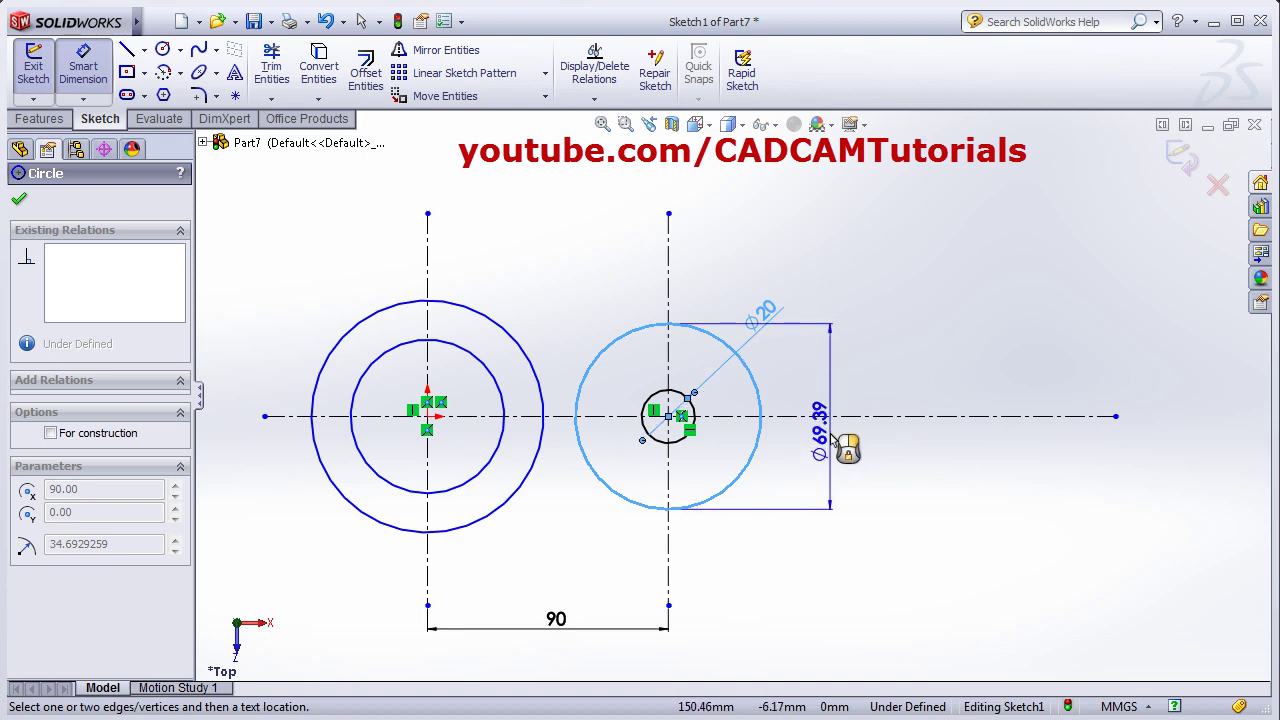
{"action": "left_click", "coordinate": [824, 440]}
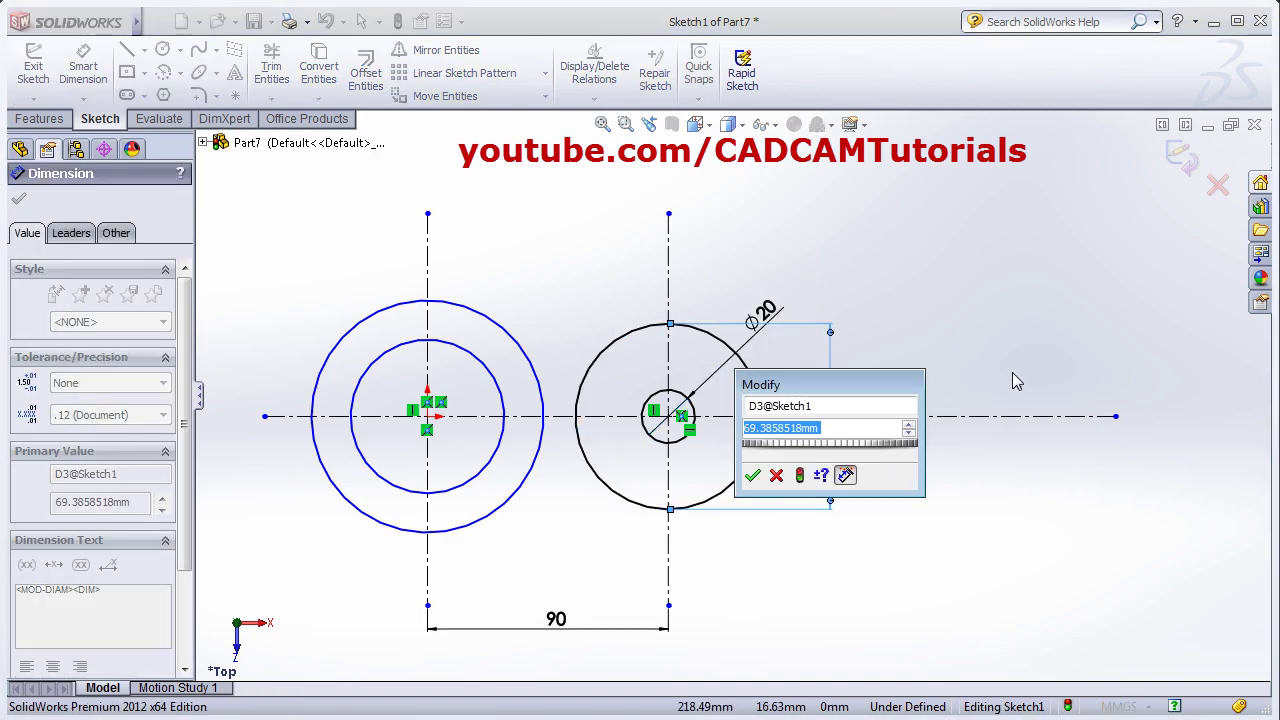
{"action": "key", "text": "alt+Tab"}
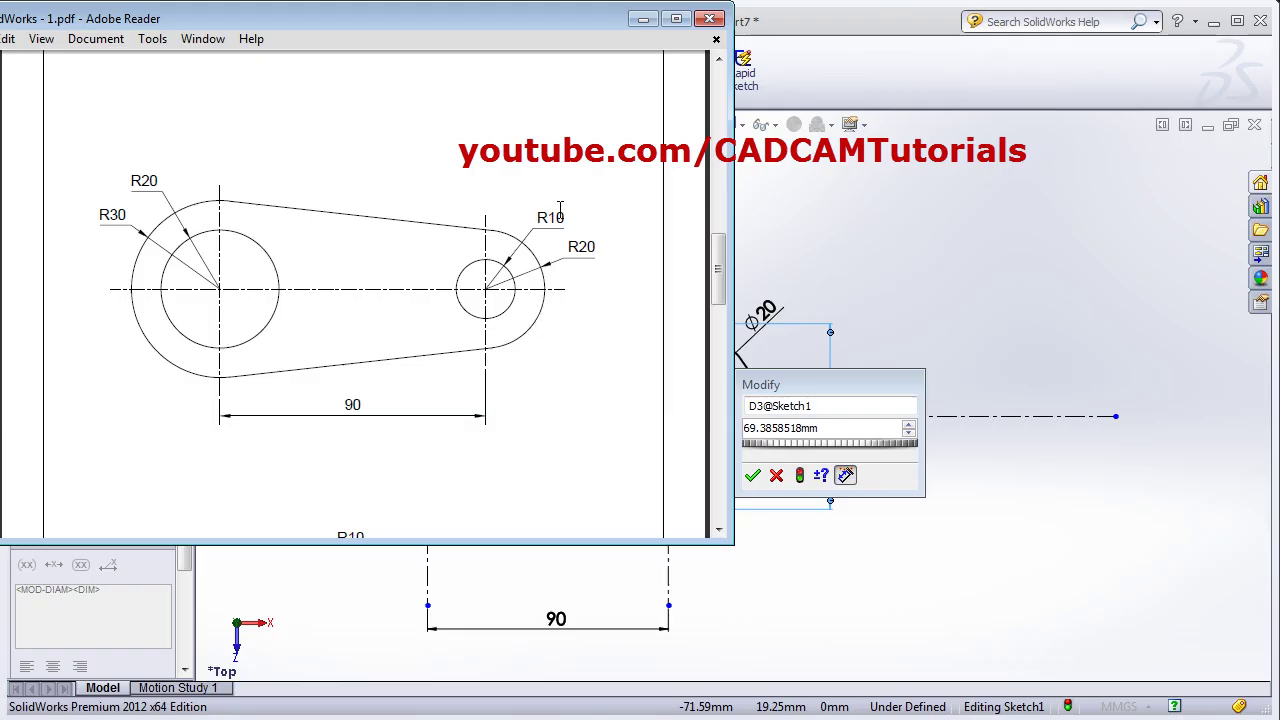
{"action": "key", "text": "alt+Tab"}
{"action": "left_click", "coordinate": [835, 428]}
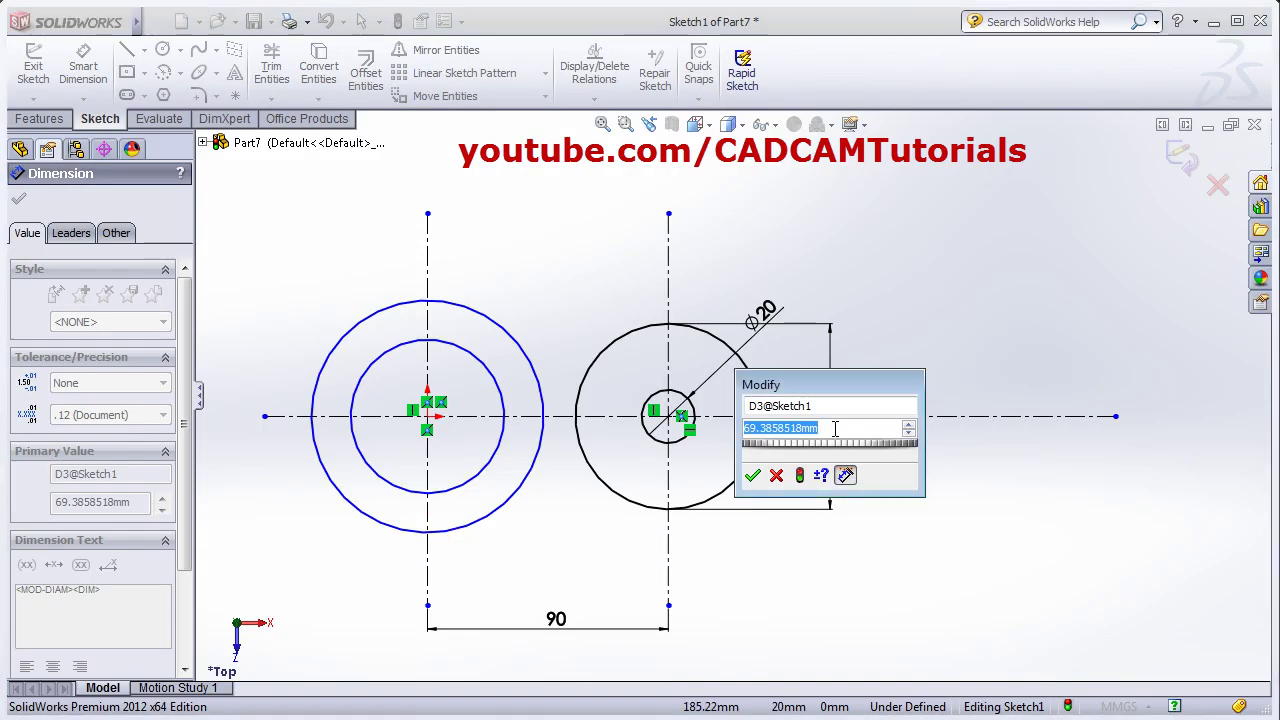
{"action": "type", "text": "40"}
{"action": "key", "text": "Return"}
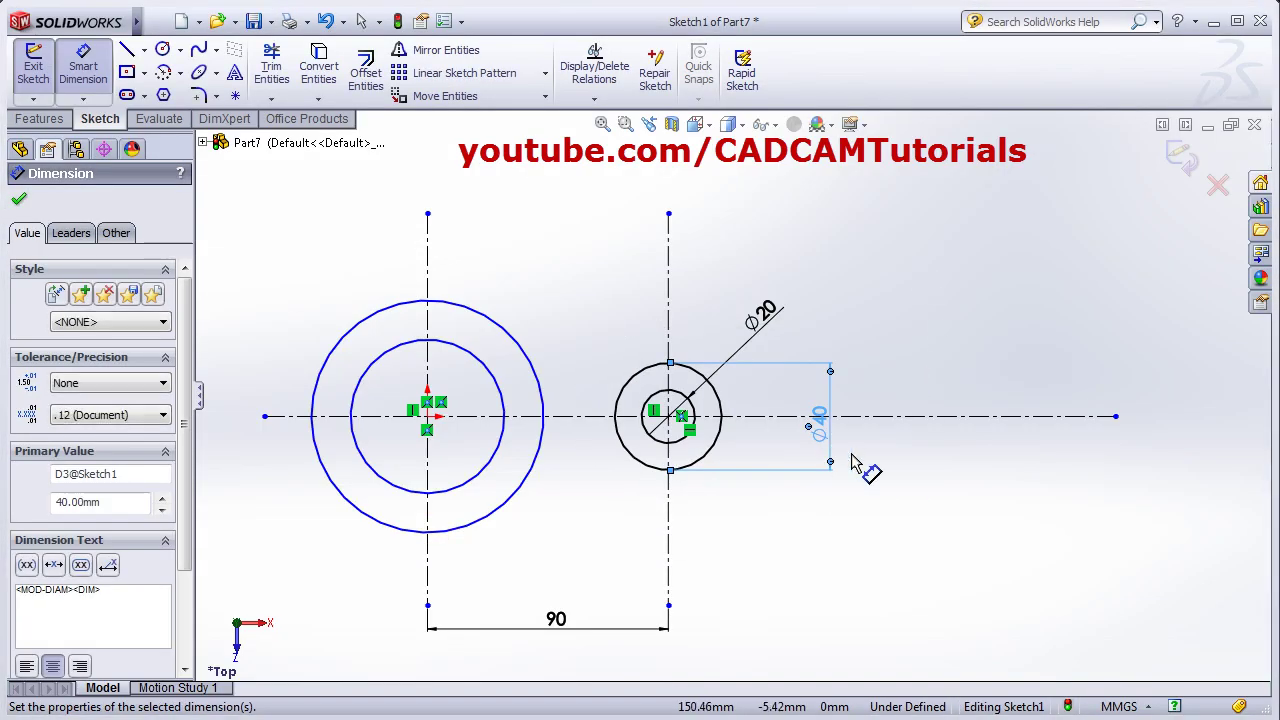
{"action": "left_click", "coordinate": [810, 574]}
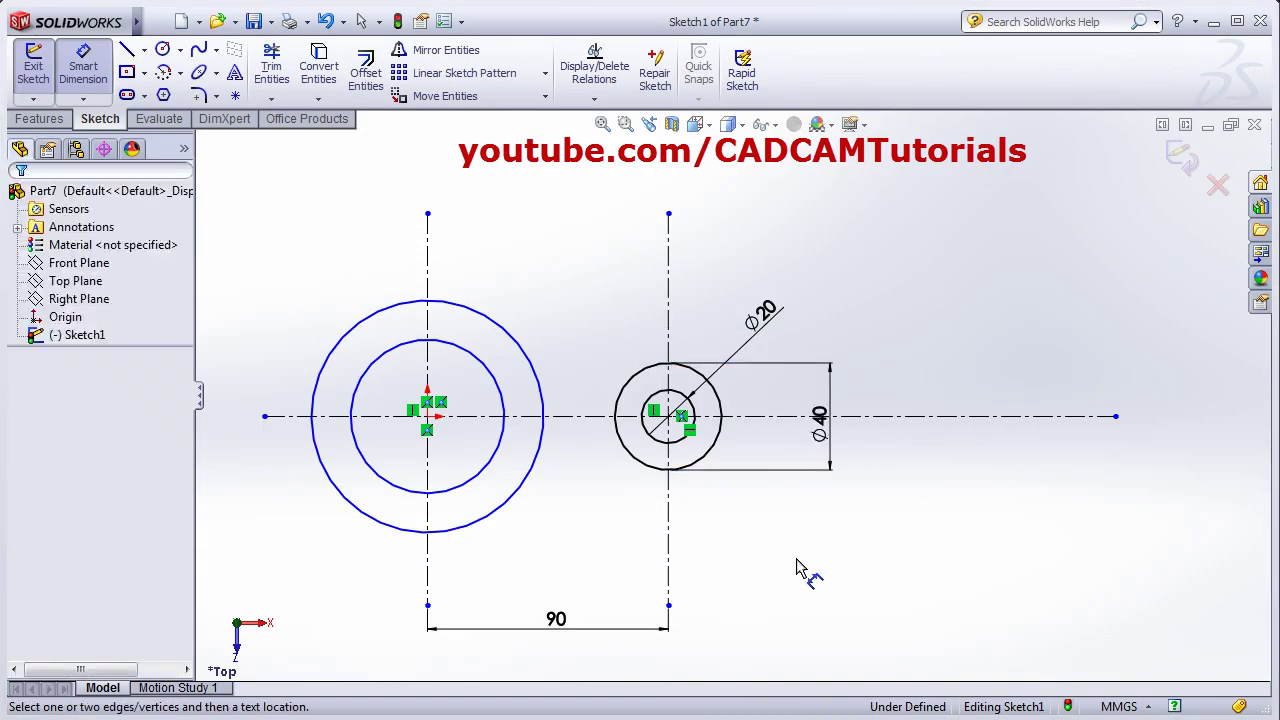
- Dimension the diameter of the inner circle at the origin to 40 mm
{"action": "left_click", "coordinate": [366, 381]}
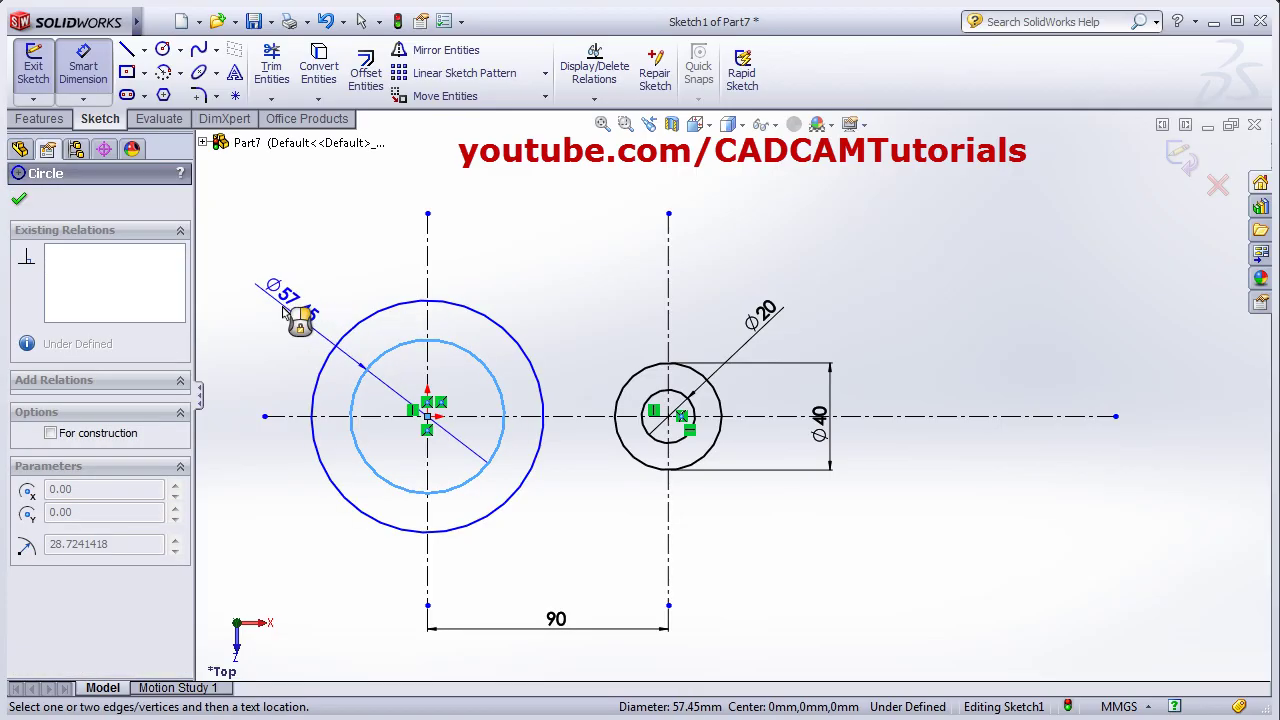
{"action": "left_click", "coordinate": [270, 316]}
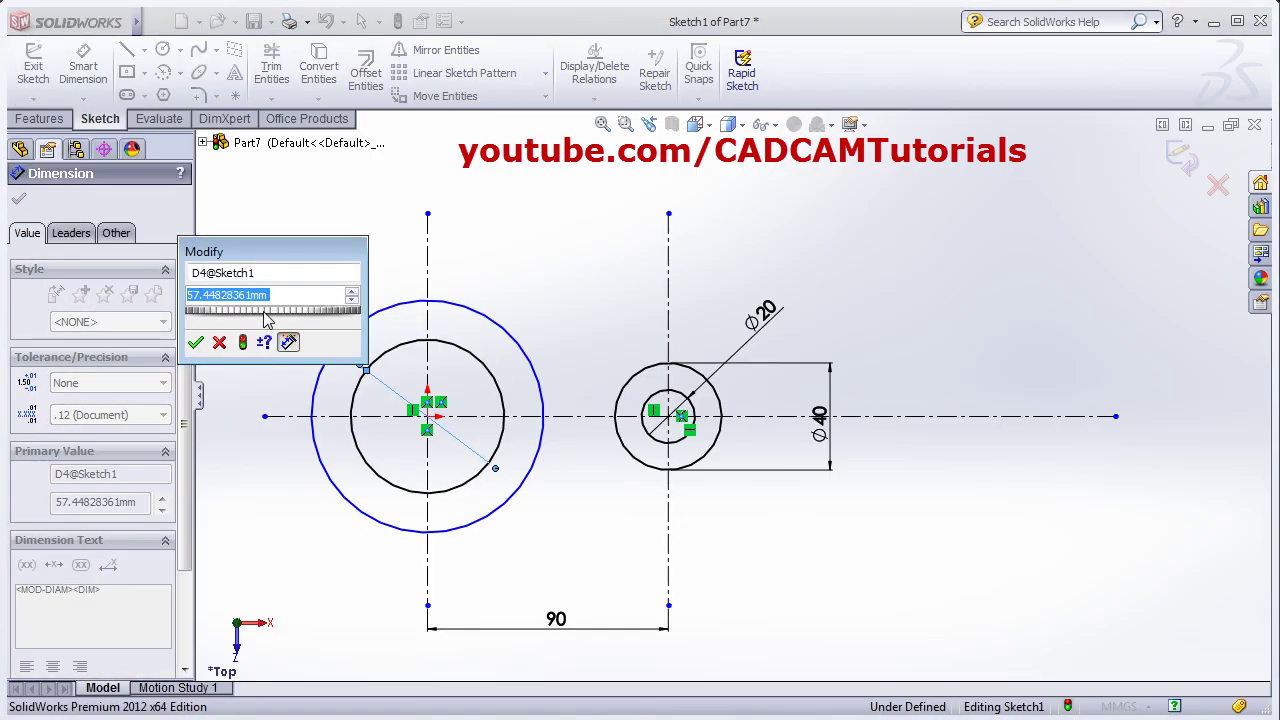
{"action": "type", "text": "40"}
{"action": "key", "text": "Return"}
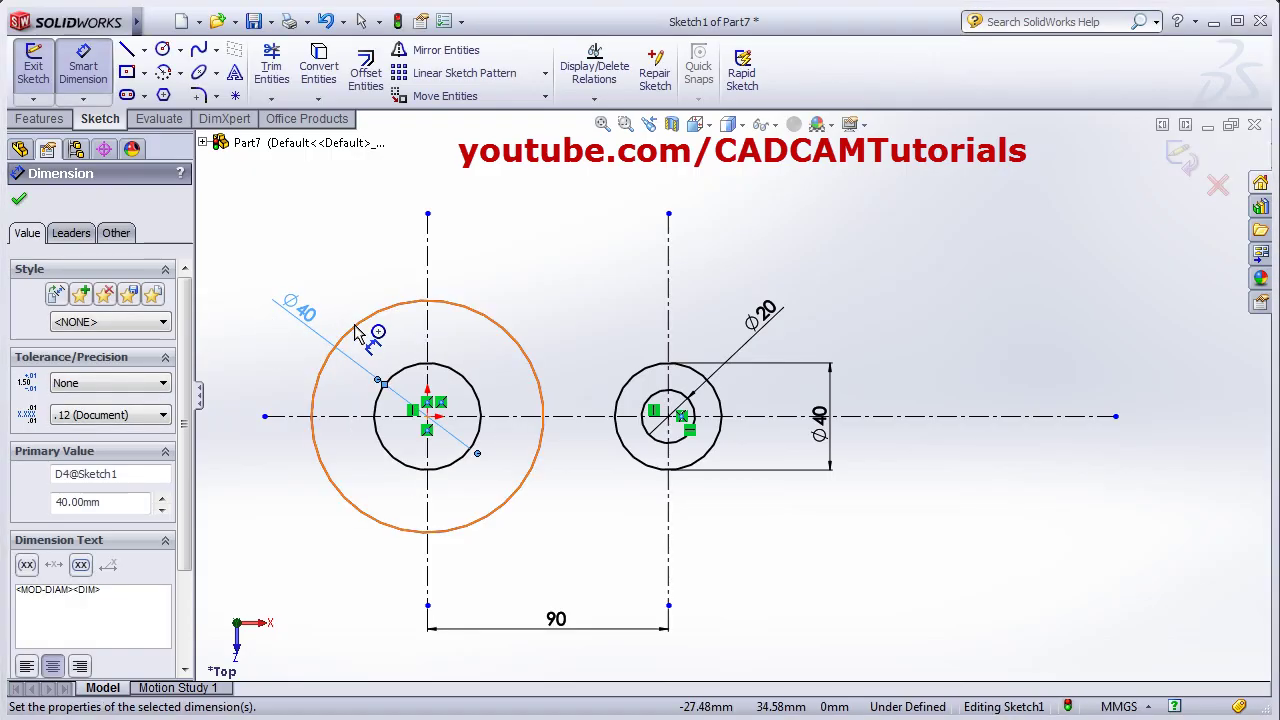
- Dimension the diameter of the outer circle at the origin to 60 mm
{"action": "left_click", "coordinate": [361, 327]}
{"action": "left_click", "coordinate": [421, 278]}
{"action": "type", "text": "60"}
{"action": "key", "text": "Return"}
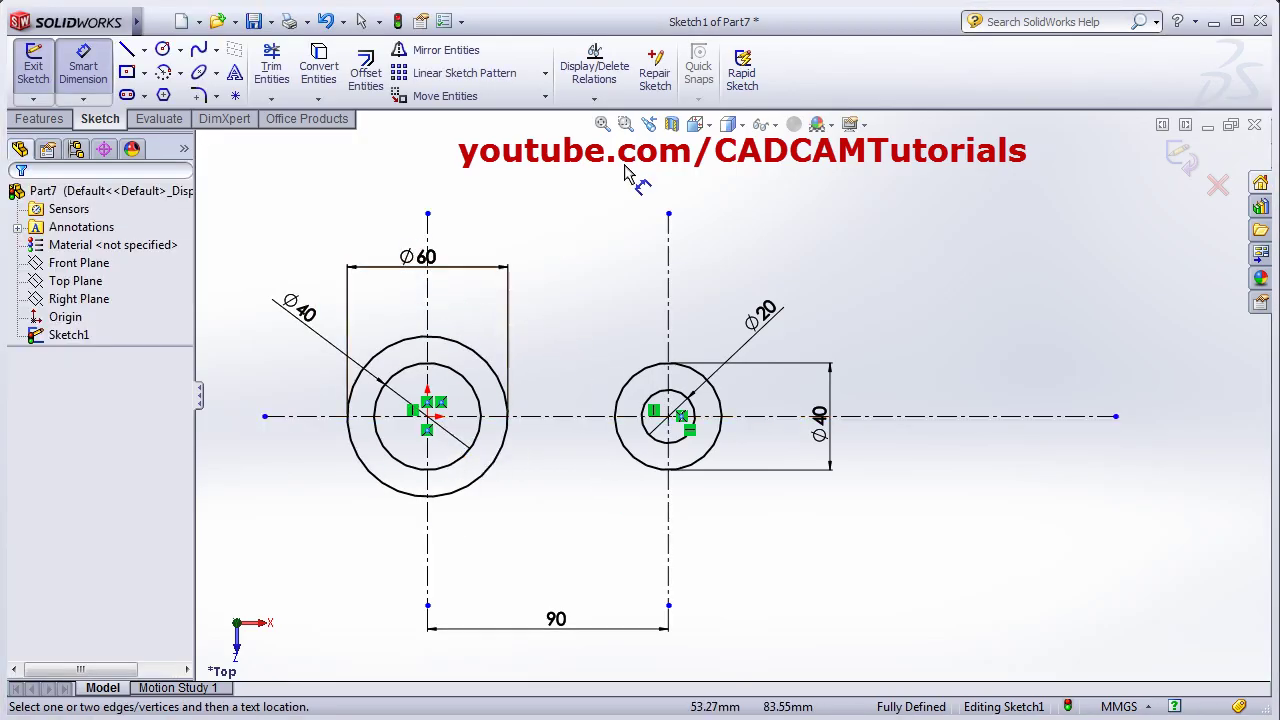
- Draw a line about 89 mm long along the upper side, tangent to both outer circles
{"action": "left_click", "coordinate": [602, 124]}
{"action": "scroll", "coordinate": [640, 405], "scroll_direction": "down", "scroll_amount": 4}
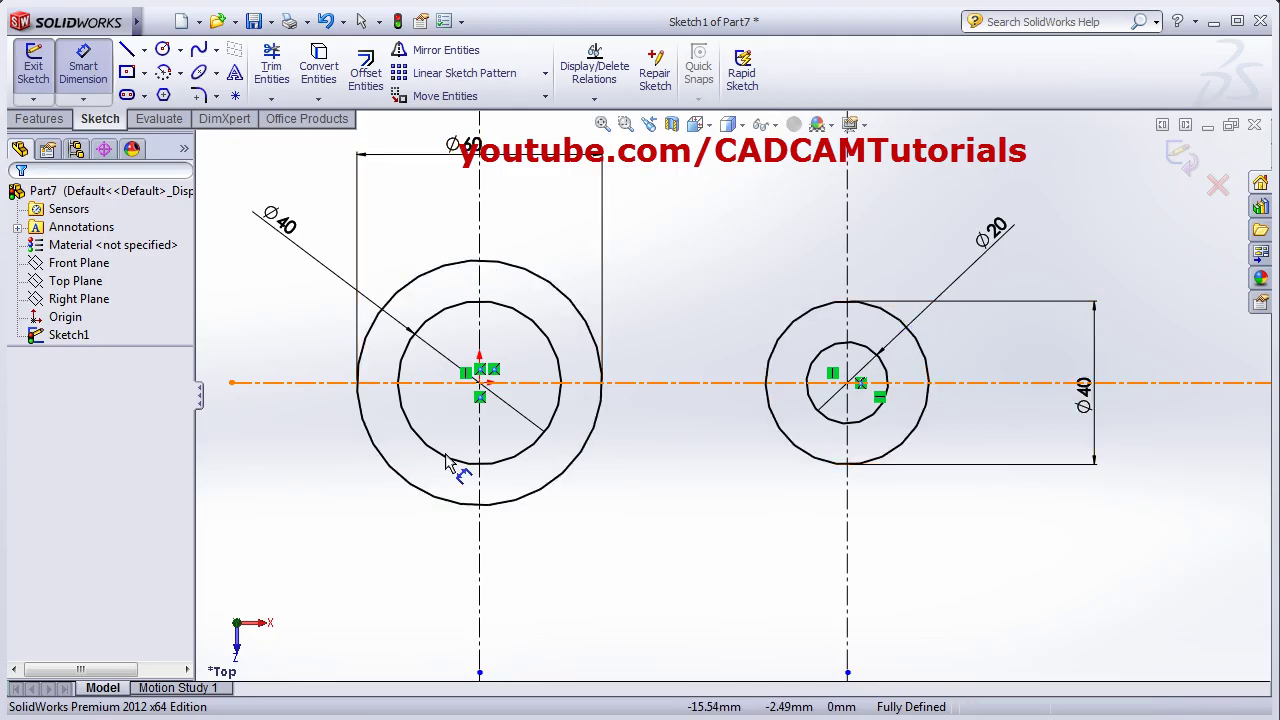
{"action": "left_click", "coordinate": [129, 51]}
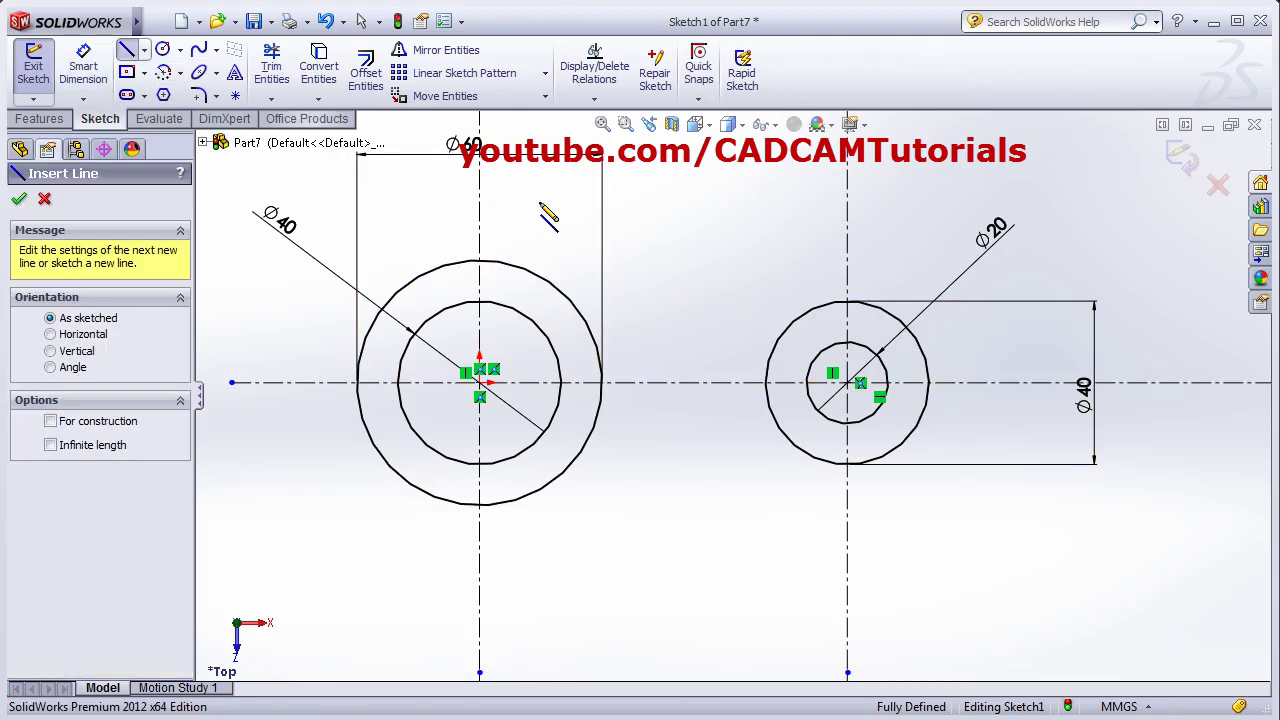
{"action": "left_click", "coordinate": [511, 268]}
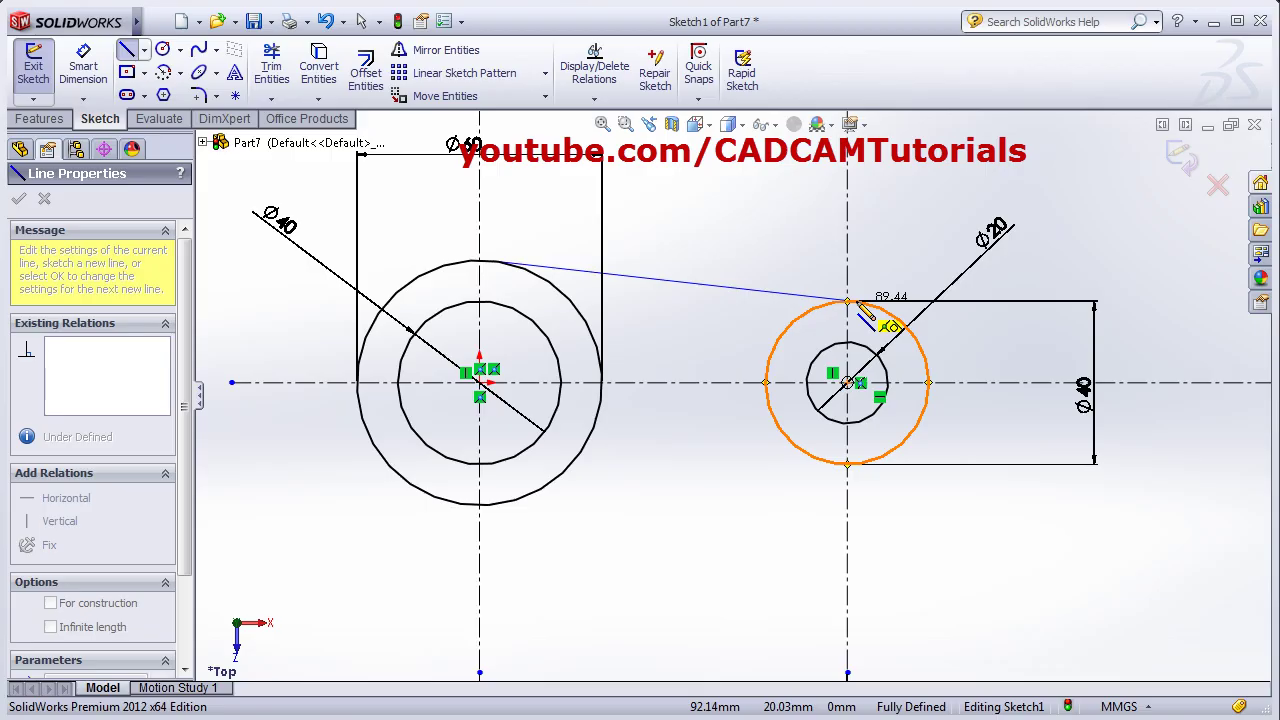
{"action": "left_click", "coordinate": [849, 301]}
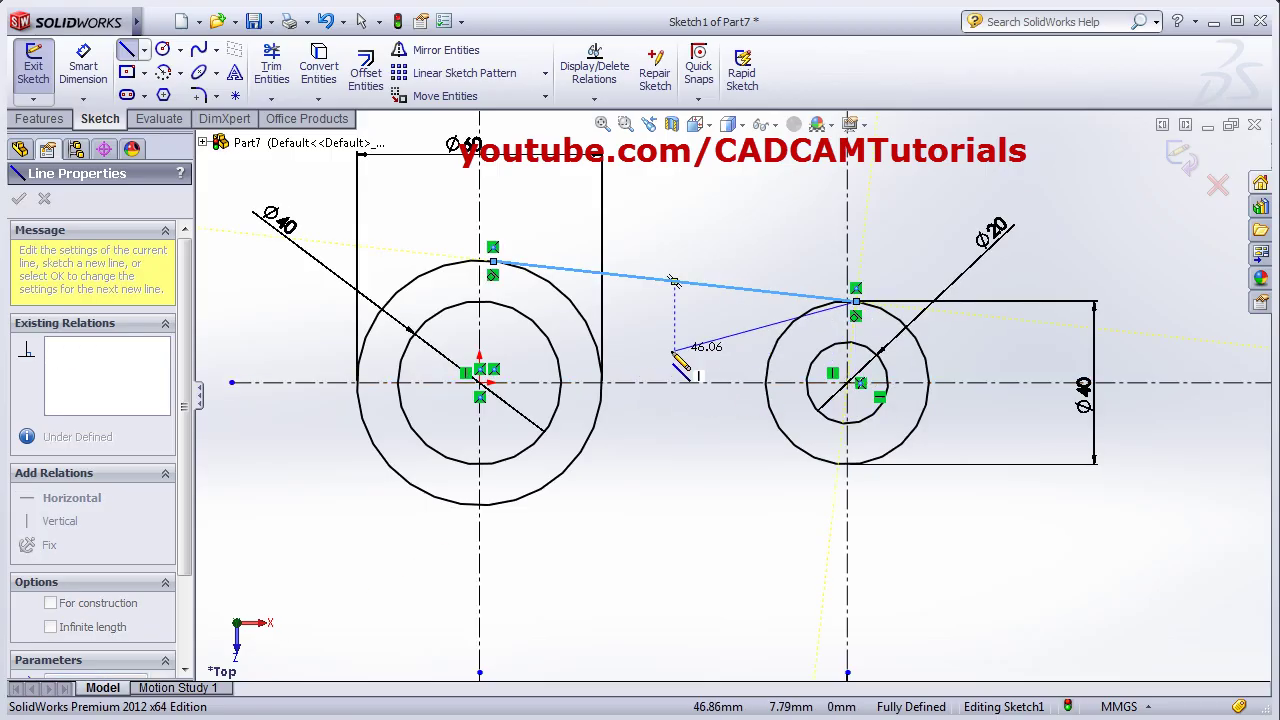
{"action": "key", "text": "Escape"}
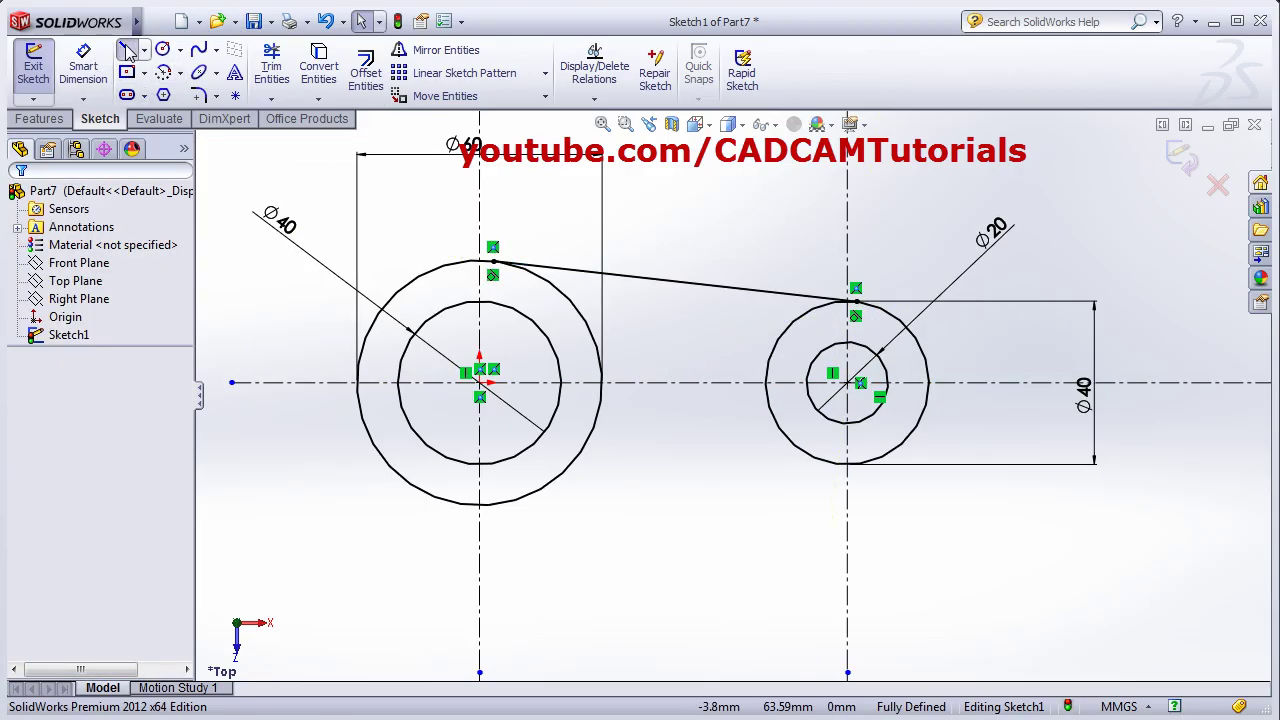
- Draw a matching line along the lower side, tangent to both outer circles
{"action": "left_click", "coordinate": [127, 49]}
{"action": "left_click", "coordinate": [514, 507]}
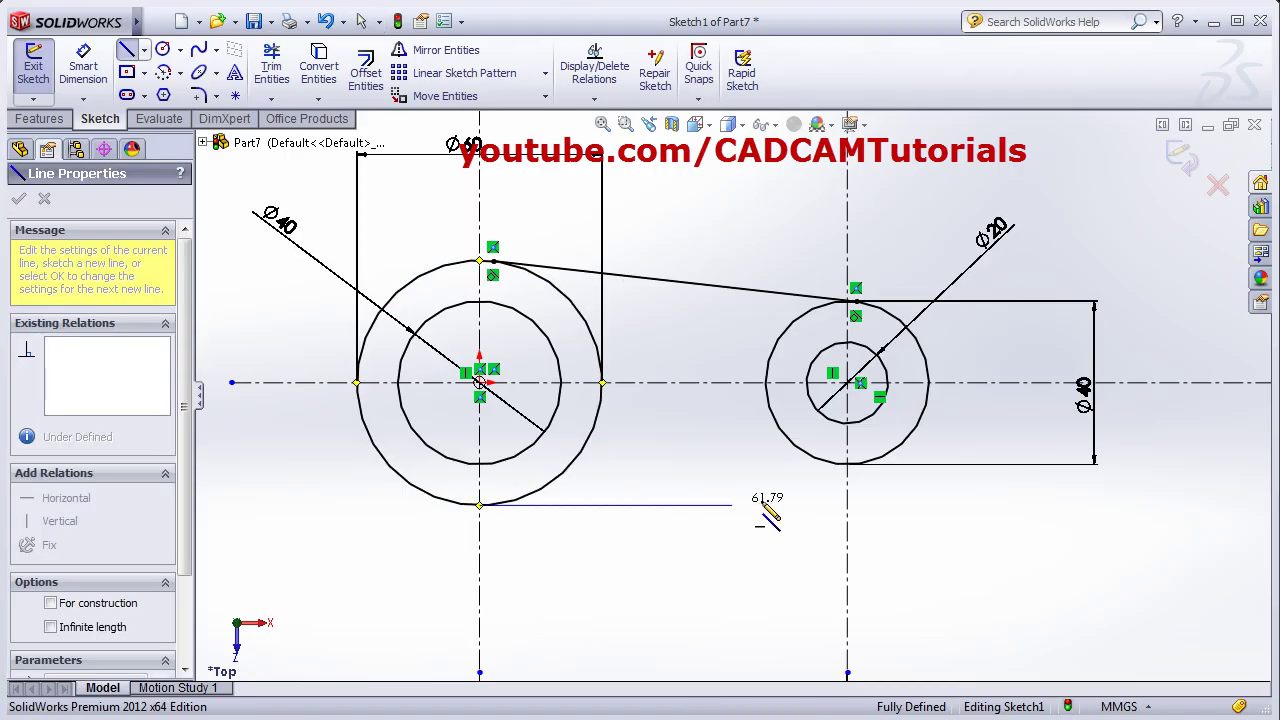
{"action": "left_click", "coordinate": [880, 472]}
{"action": "key", "text": "Escape"}
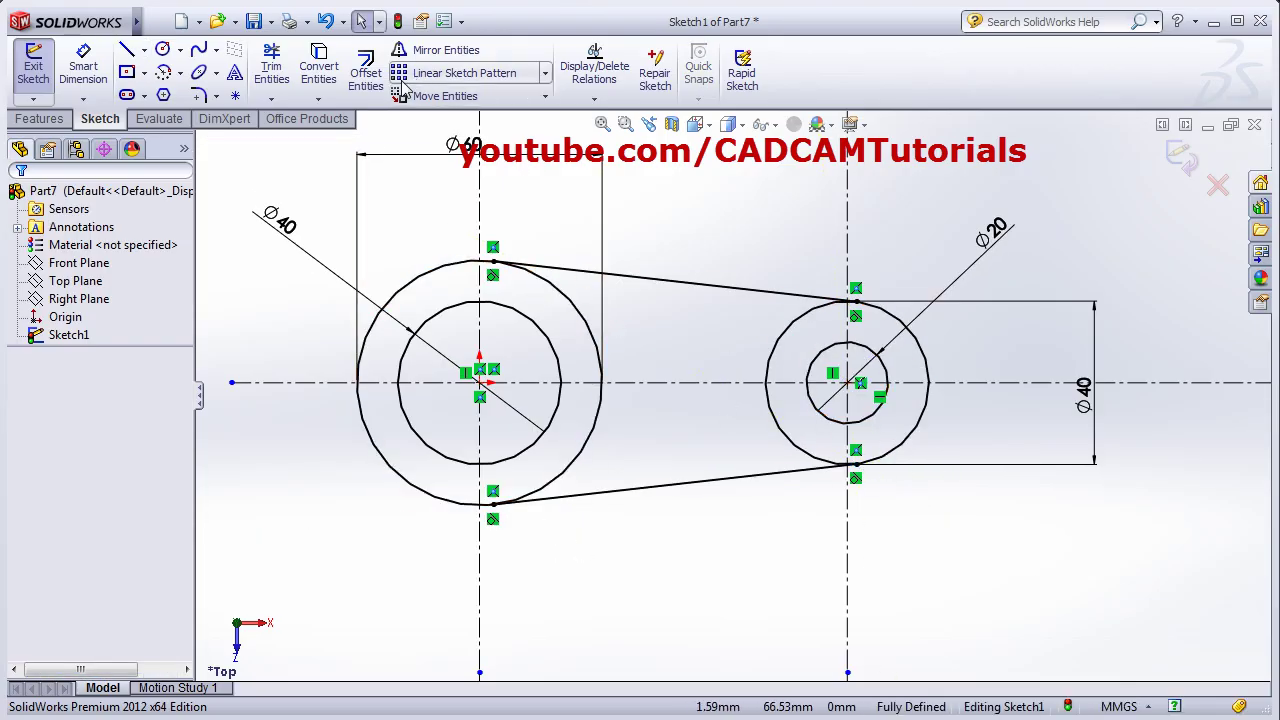
- Trim away the arcs of both outer circles that lie between the two tangent lines, using Trim to closest
{"action": "left_click", "coordinate": [272, 80]}
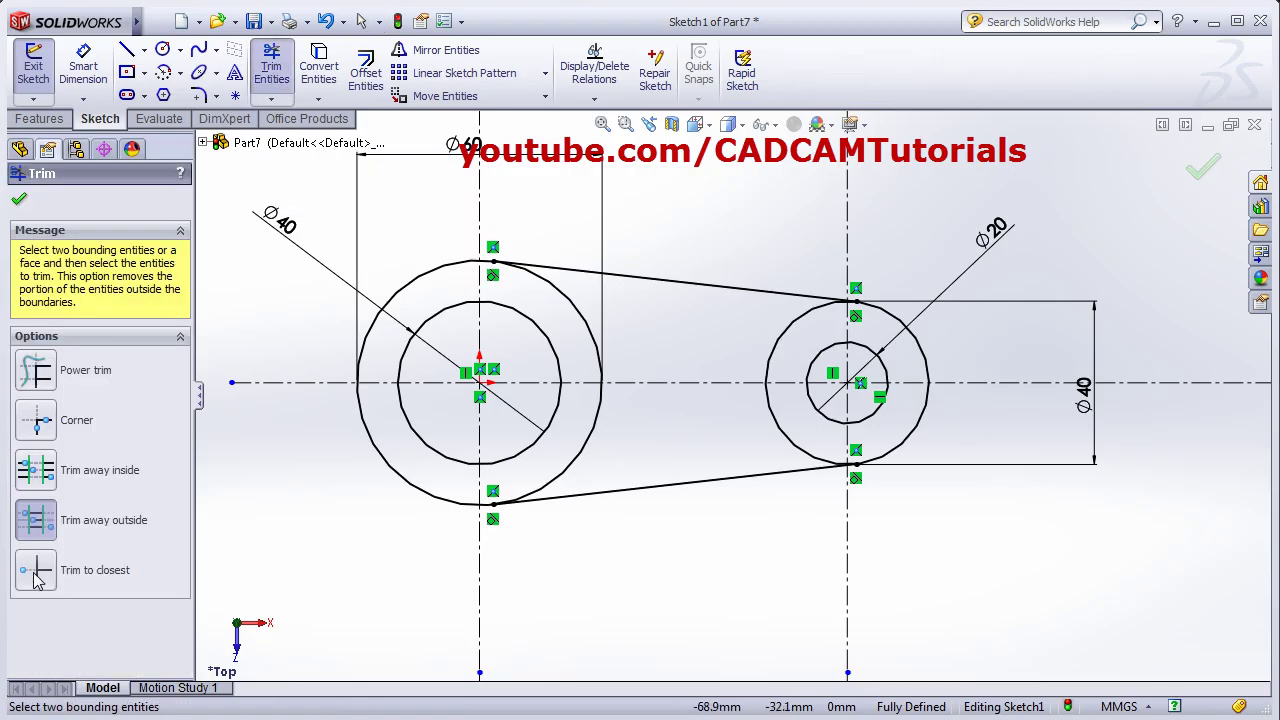
{"action": "left_click", "coordinate": [36, 574]}
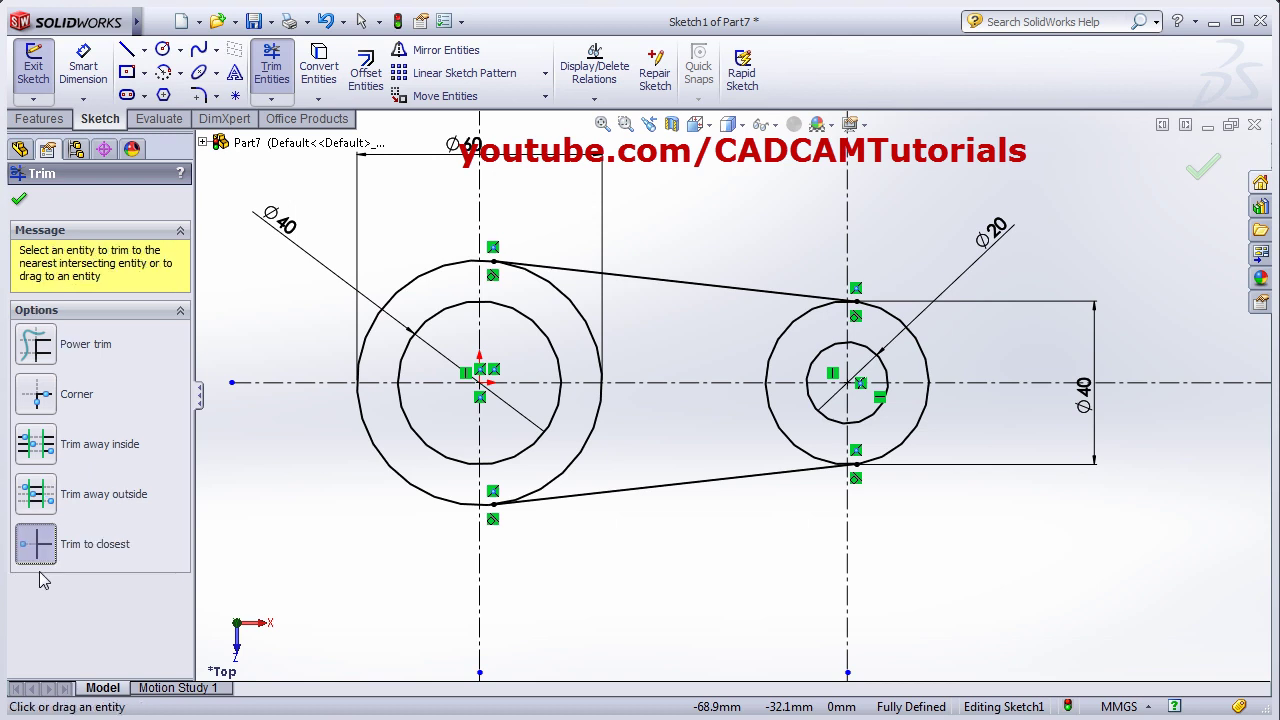
{"action": "left_click", "coordinate": [584, 317]}
{"action": "left_click", "coordinate": [587, 445]}
{"action": "left_click", "coordinate": [772, 360]}
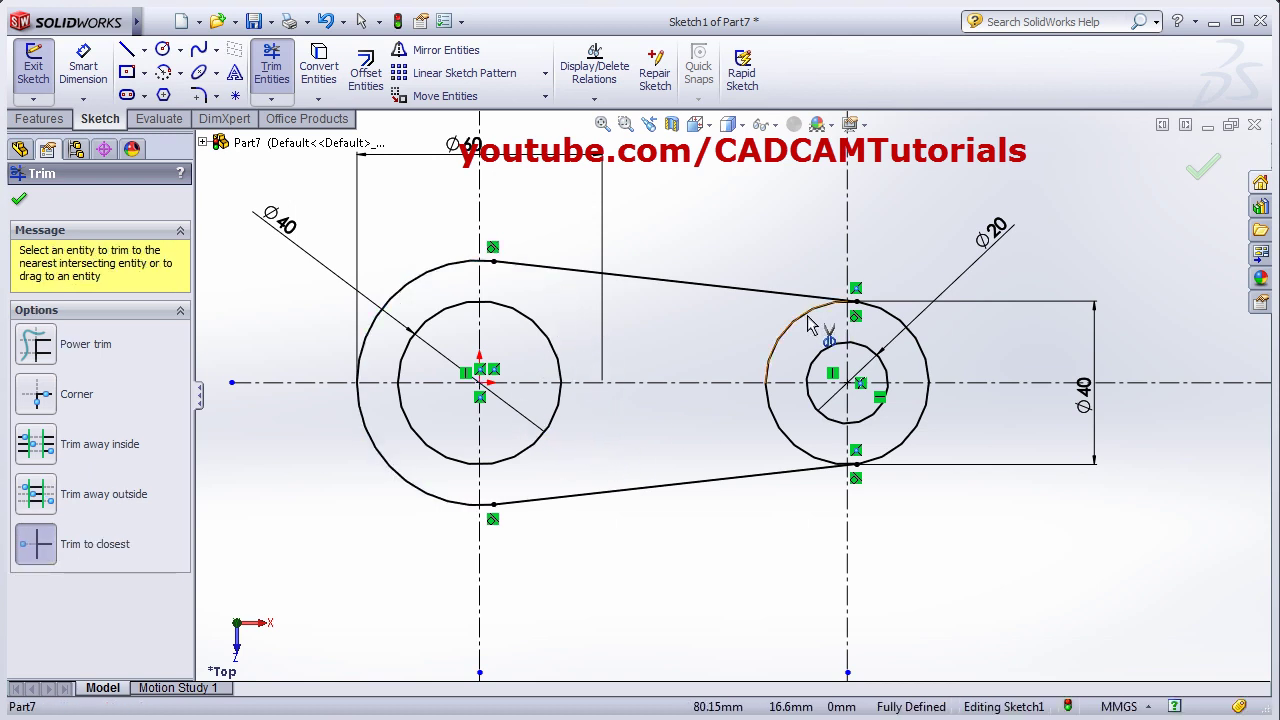
{"action": "left_click", "coordinate": [812, 462]}
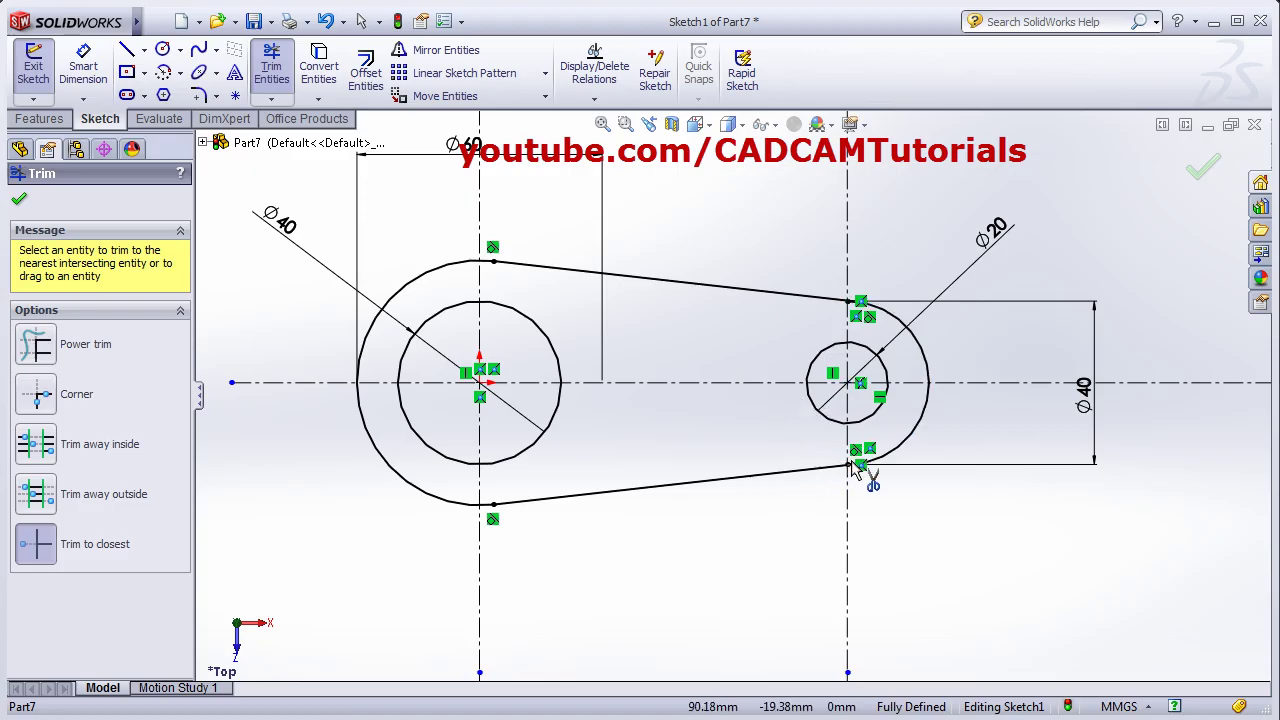
- Trim the leftover arc sliver of the 40 mm outer circle beside the lower tangent point
{"action": "scroll", "coordinate": [852, 476], "scroll_direction": "down", "scroll_amount": 5}
{"action": "scroll", "coordinate": [726, 422], "scroll_direction": "down", "scroll_amount": 3}
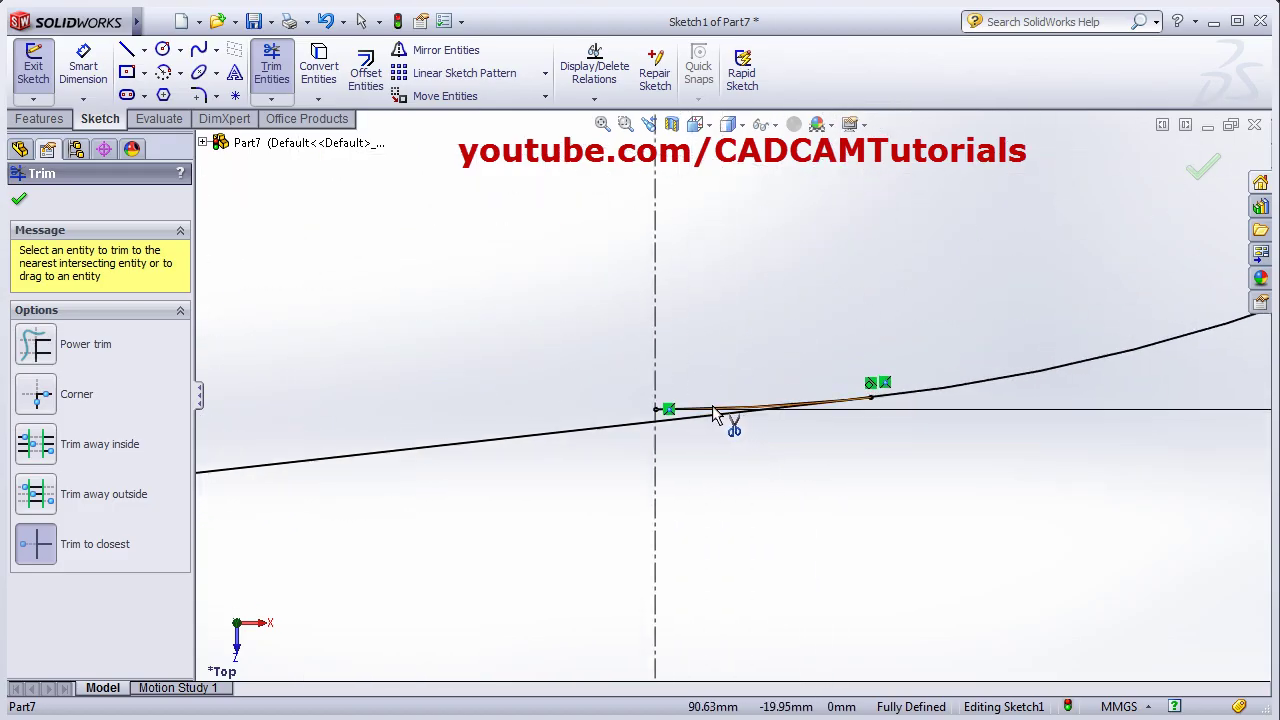
{"action": "scroll", "coordinate": [766, 411], "scroll_direction": "down", "scroll_amount": 3}
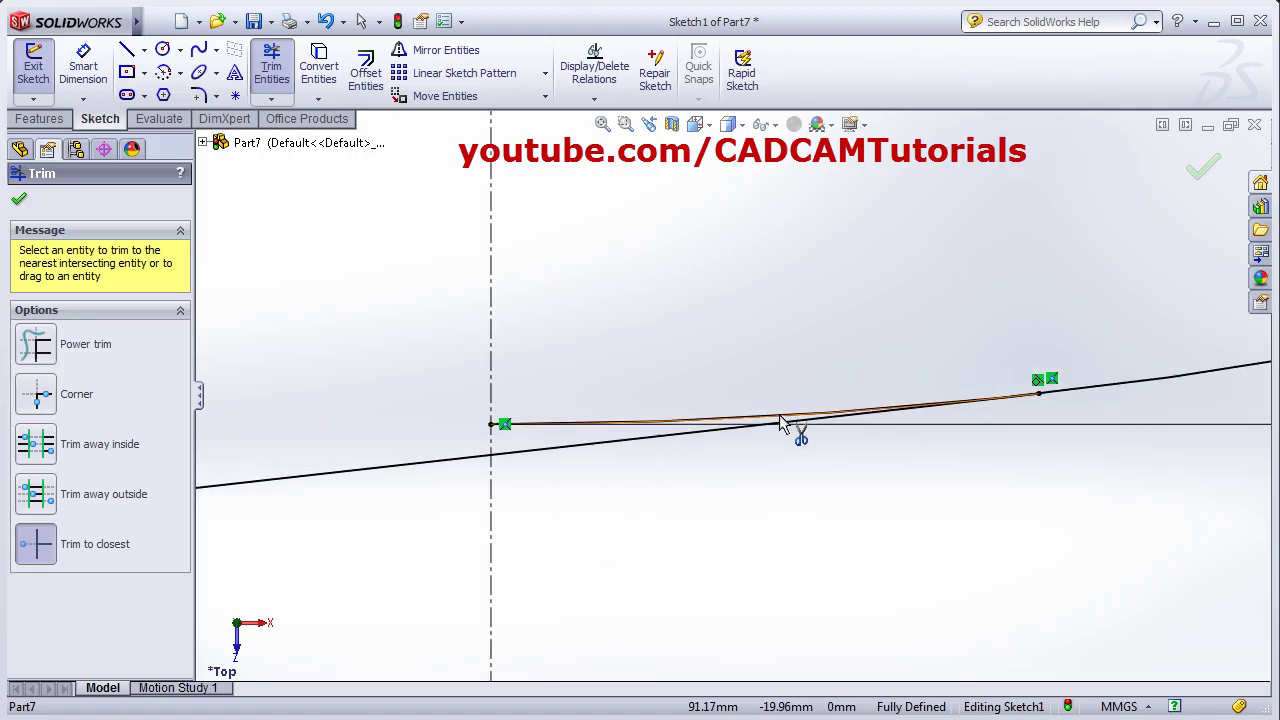
{"action": "left_click", "coordinate": [782, 422]}
{"action": "scroll", "coordinate": [782, 424], "scroll_direction": "up", "scroll_amount": 5}
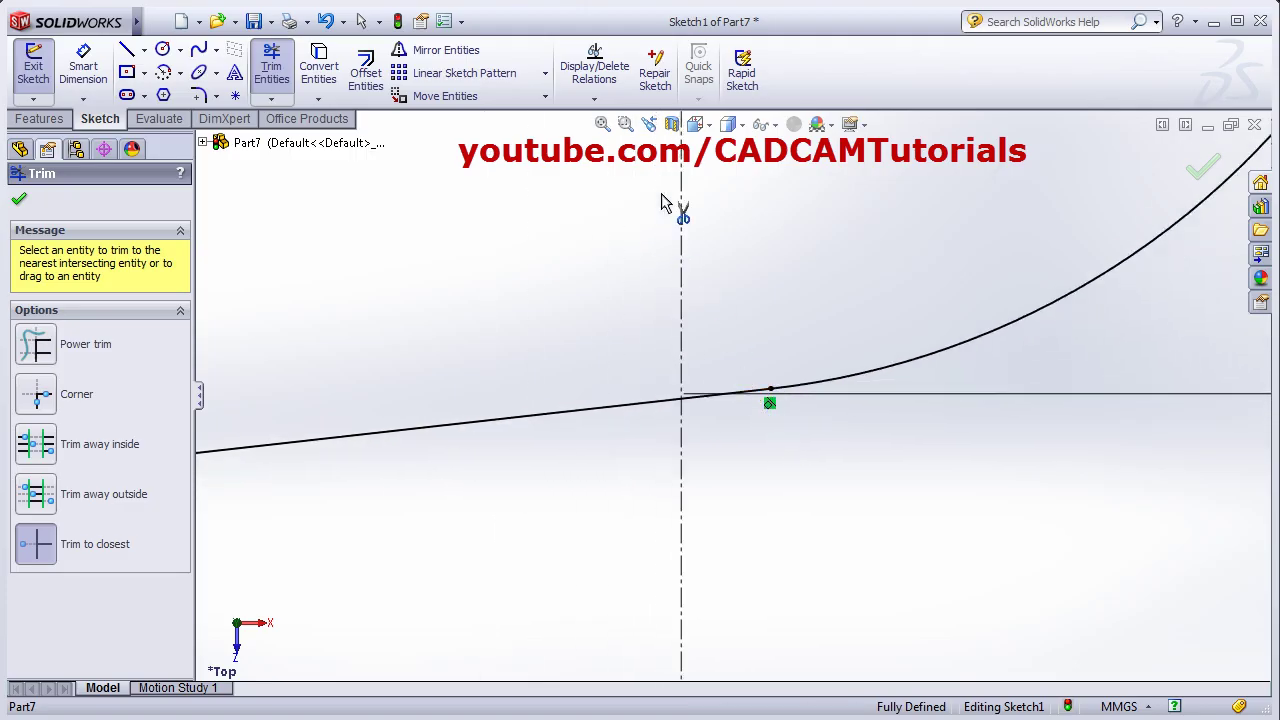
- Trim the leftover arc sliver of the right outer circle beside the upper tangent point
{"action": "left_click", "coordinate": [601, 124]}
{"action": "scroll", "coordinate": [695, 342], "scroll_direction": "down", "scroll_amount": 5}
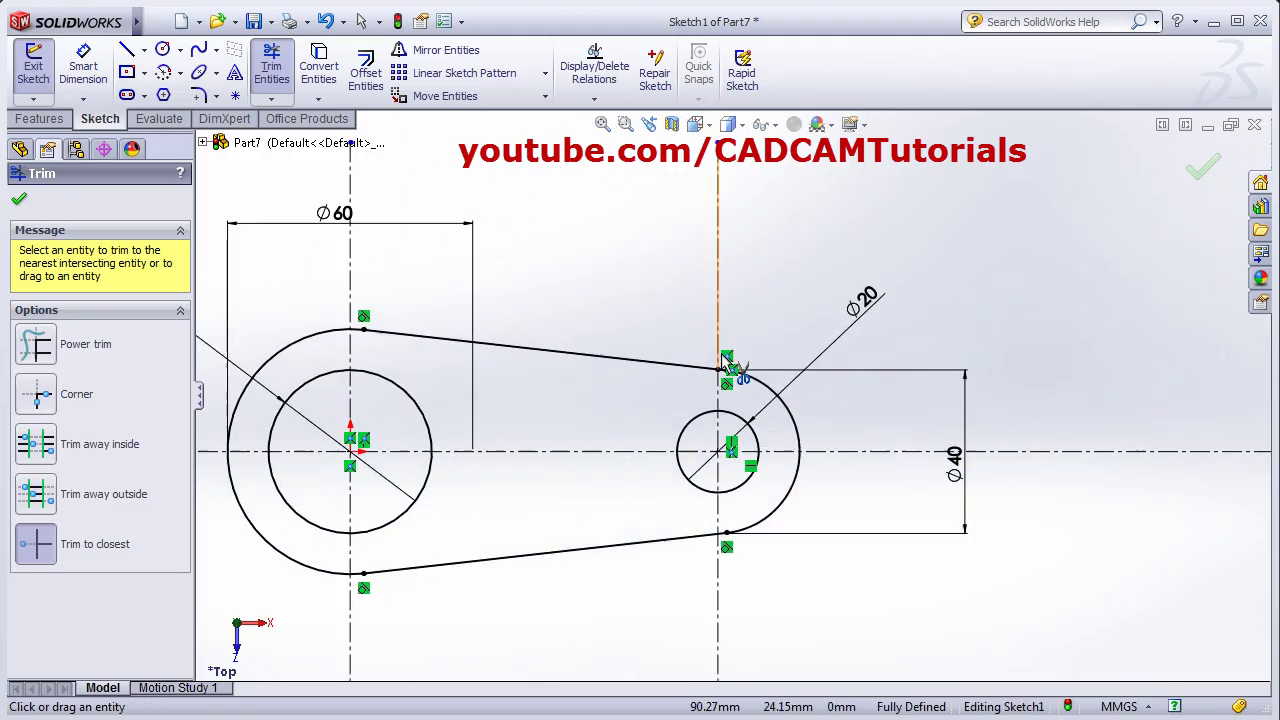
{"action": "scroll", "coordinate": [737, 449], "scroll_direction": "down", "scroll_amount": 5}
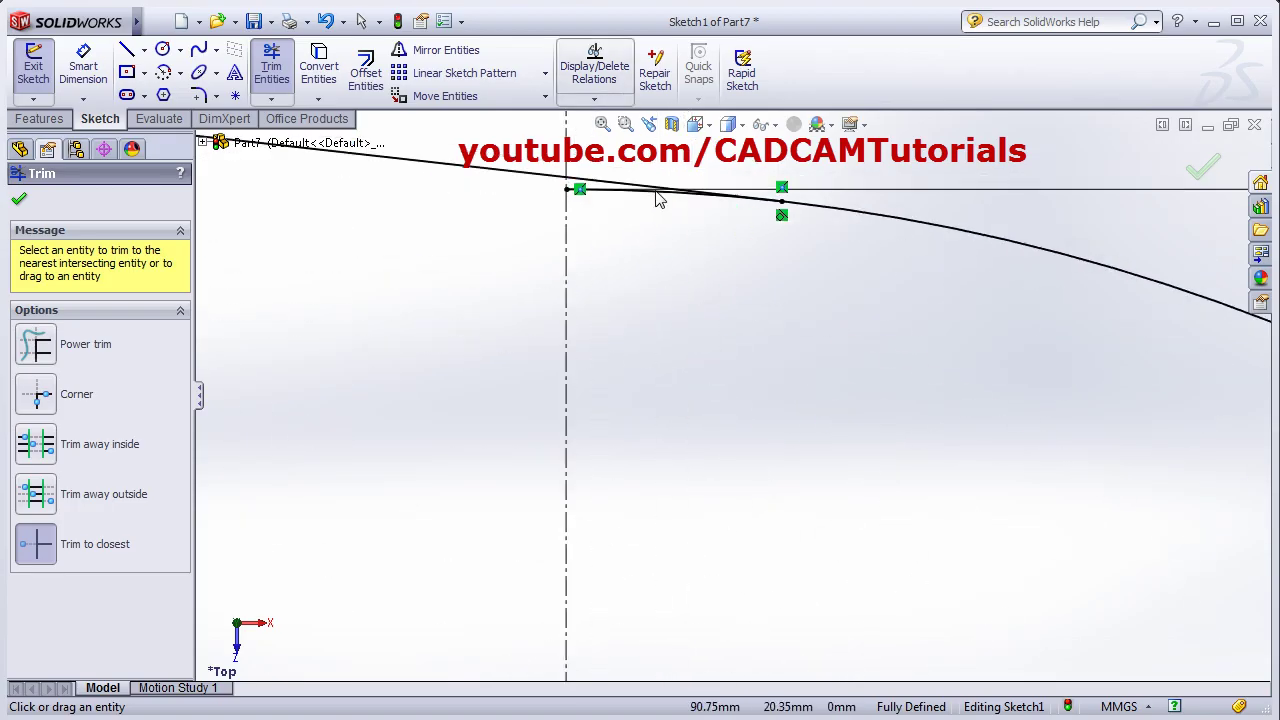
{"action": "scroll", "coordinate": [565, 73], "scroll_direction": "down", "scroll_amount": 2}
{"action": "scroll", "coordinate": [625, 215], "scroll_direction": "down", "scroll_amount": 3}
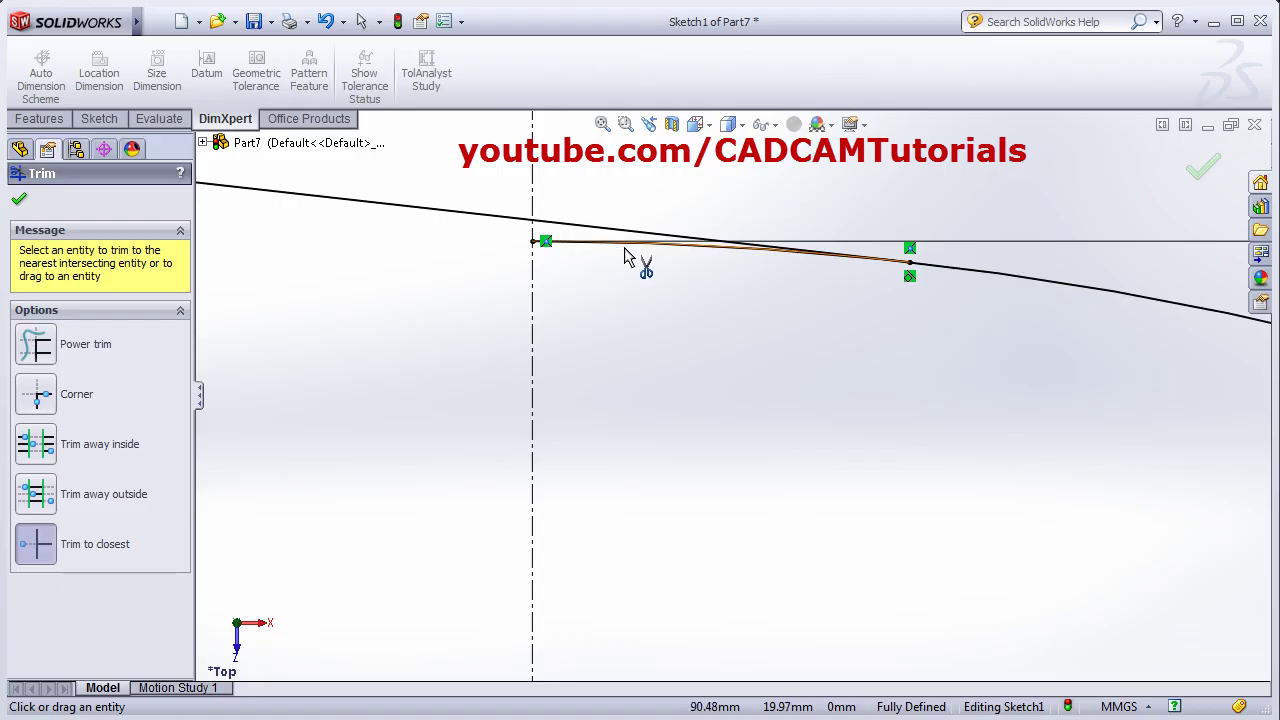
{"action": "left_click", "coordinate": [634, 246]}
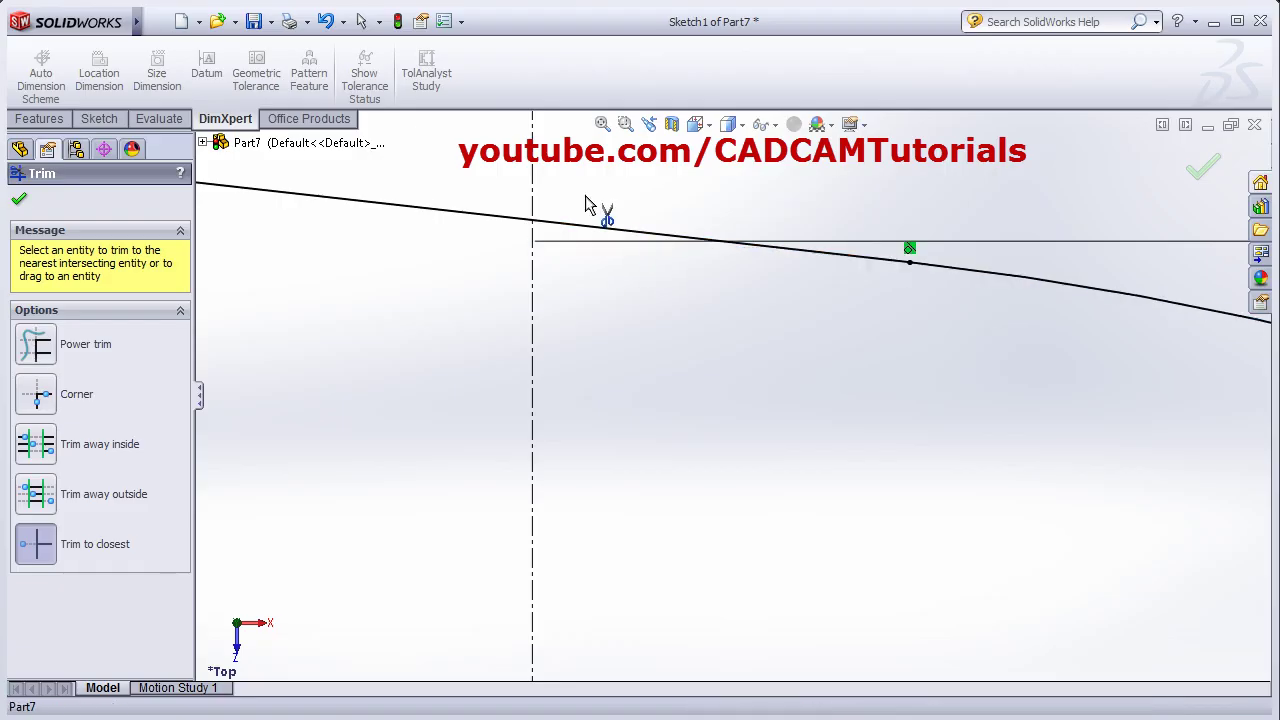
{"action": "left_click", "coordinate": [602, 124]}
{"action": "scroll", "coordinate": [612, 374], "scroll_direction": "down", "scroll_amount": 3}
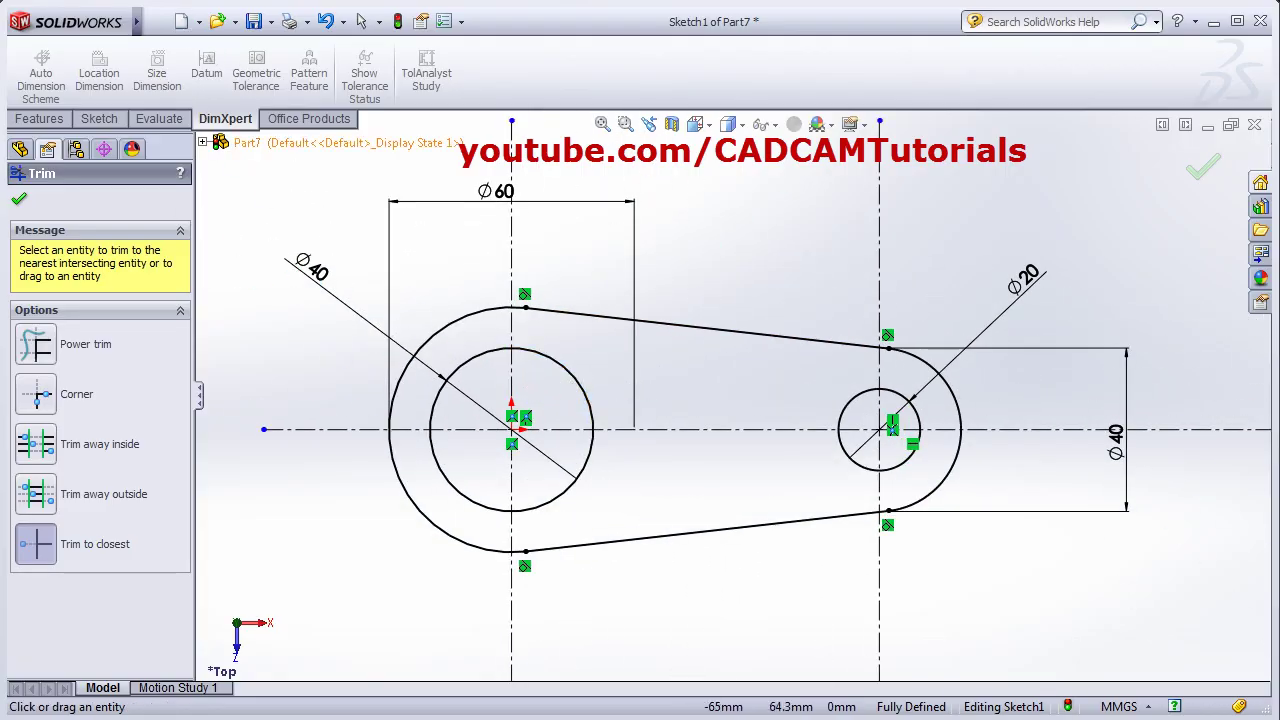
- Create a new part and switch to Adobe Reader to show the next exercise, the rectangular plate with two holes
{"action": "left_click", "coordinate": [181, 21]}
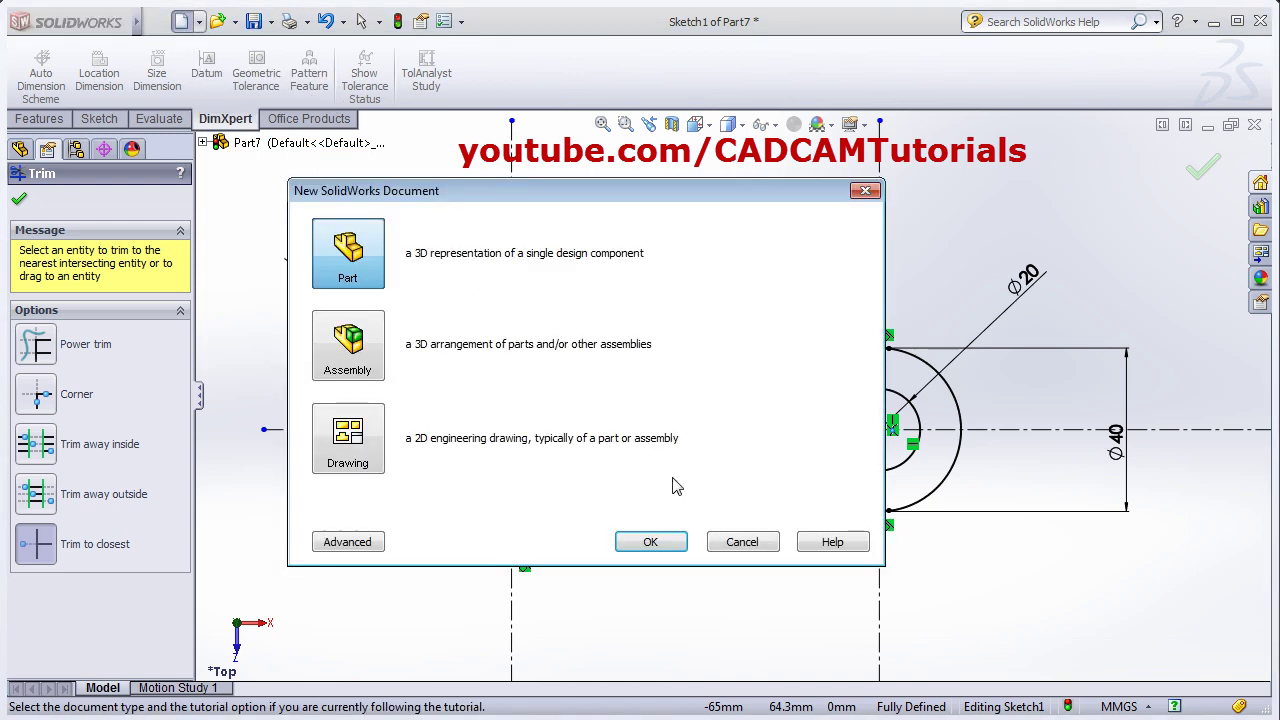
{"action": "left_click", "coordinate": [653, 549]}
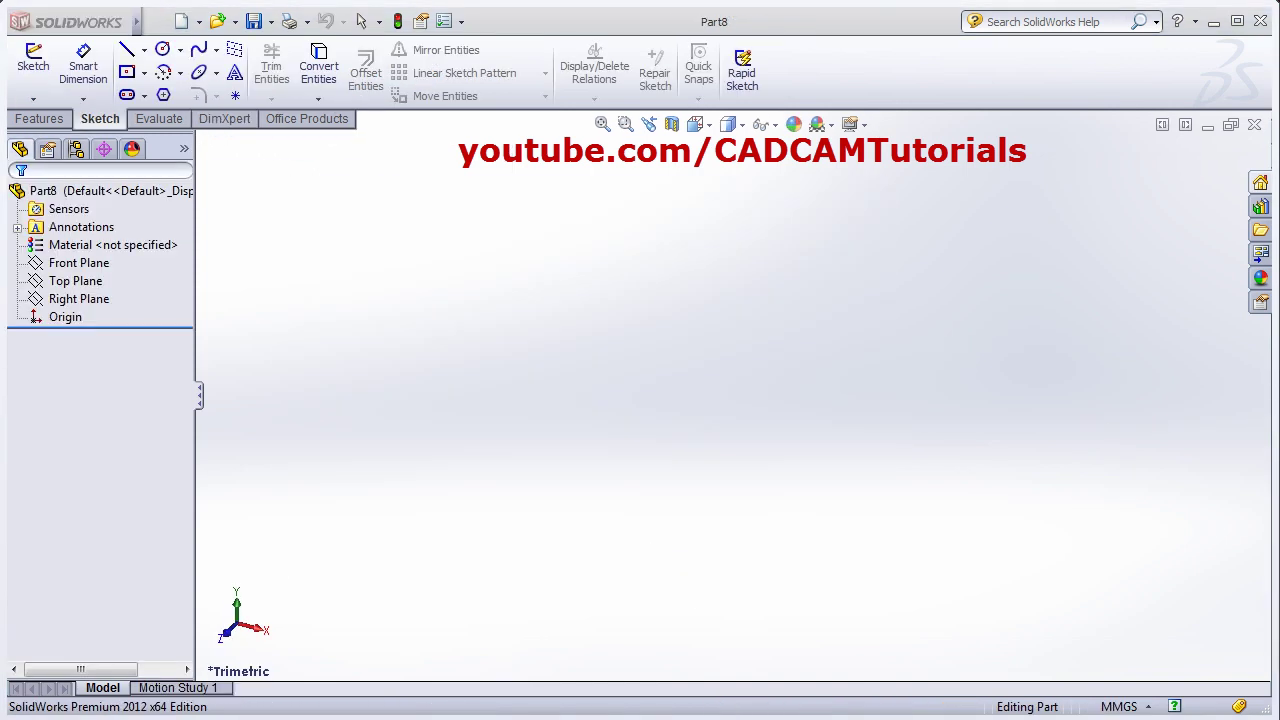
{"action": "key", "text": "alt+Tab"}
{"action": "left_click_drag", "start_coordinate": [718, 257], "coordinate": [716, 312]}
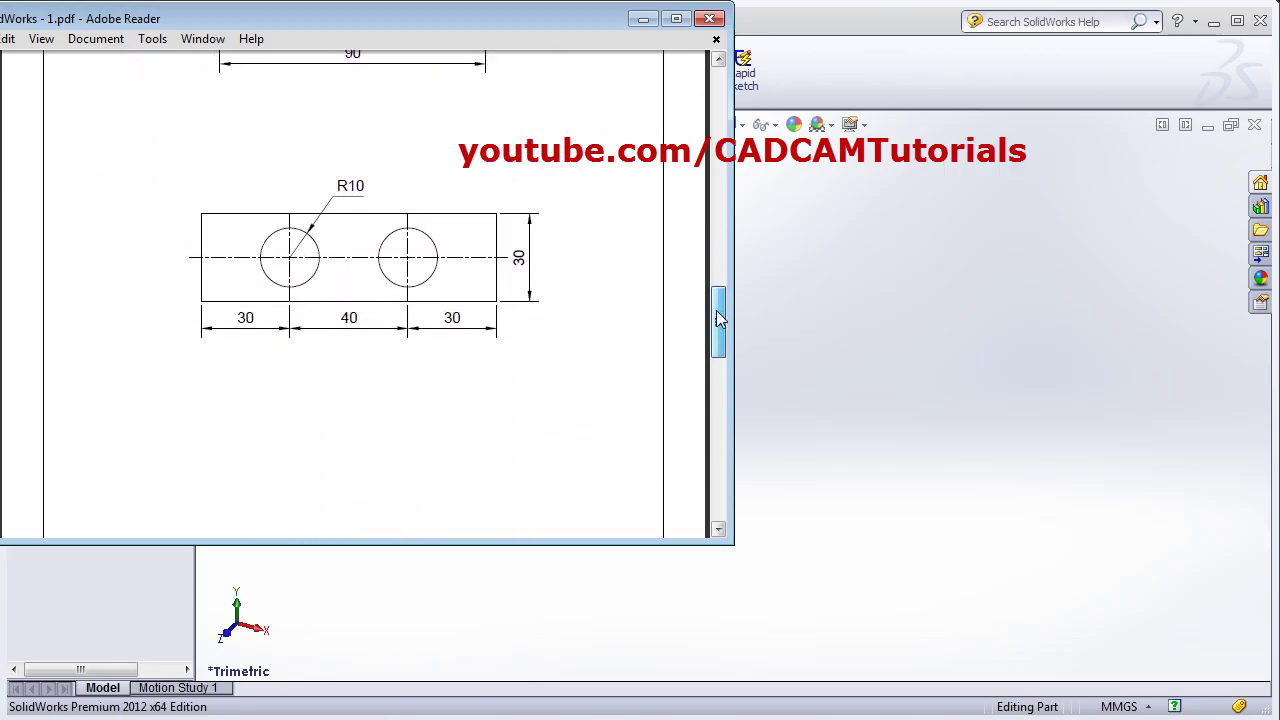
- Return to SolidWorks and start a new sketch on the Top Plane
{"action": "left_click", "coordinate": [950, 345]}
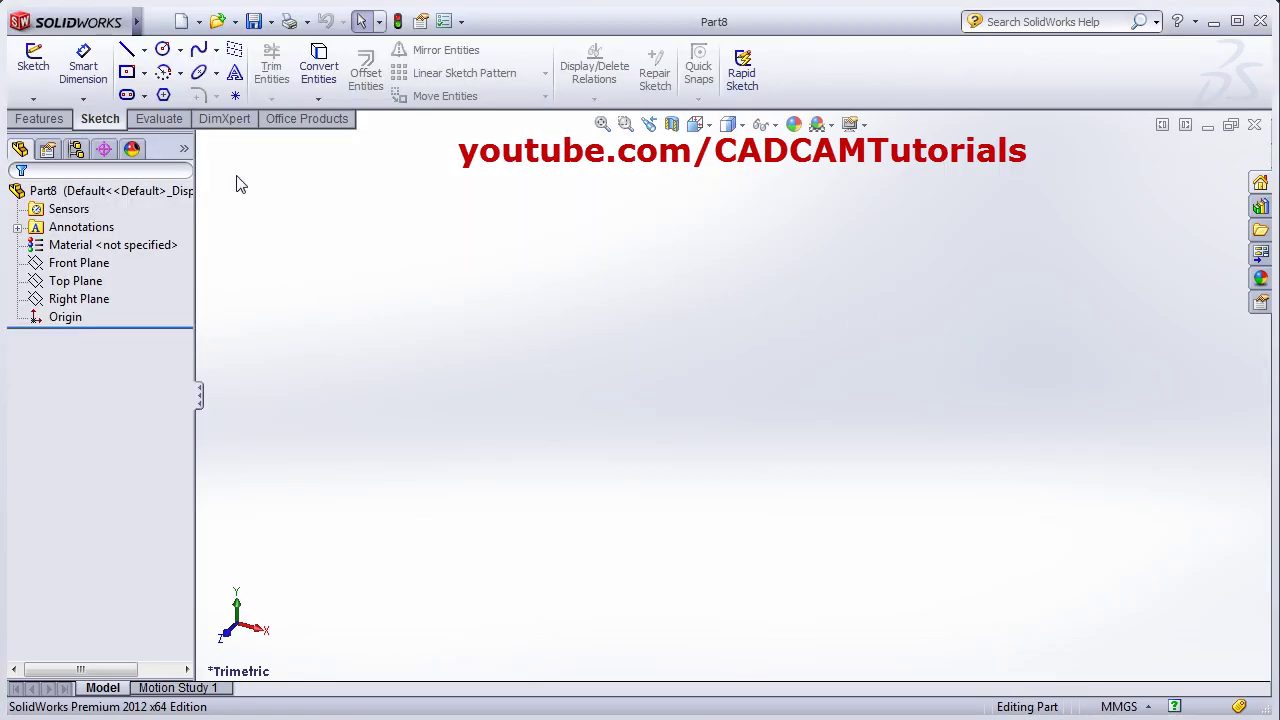
{"action": "left_click", "coordinate": [33, 62]}
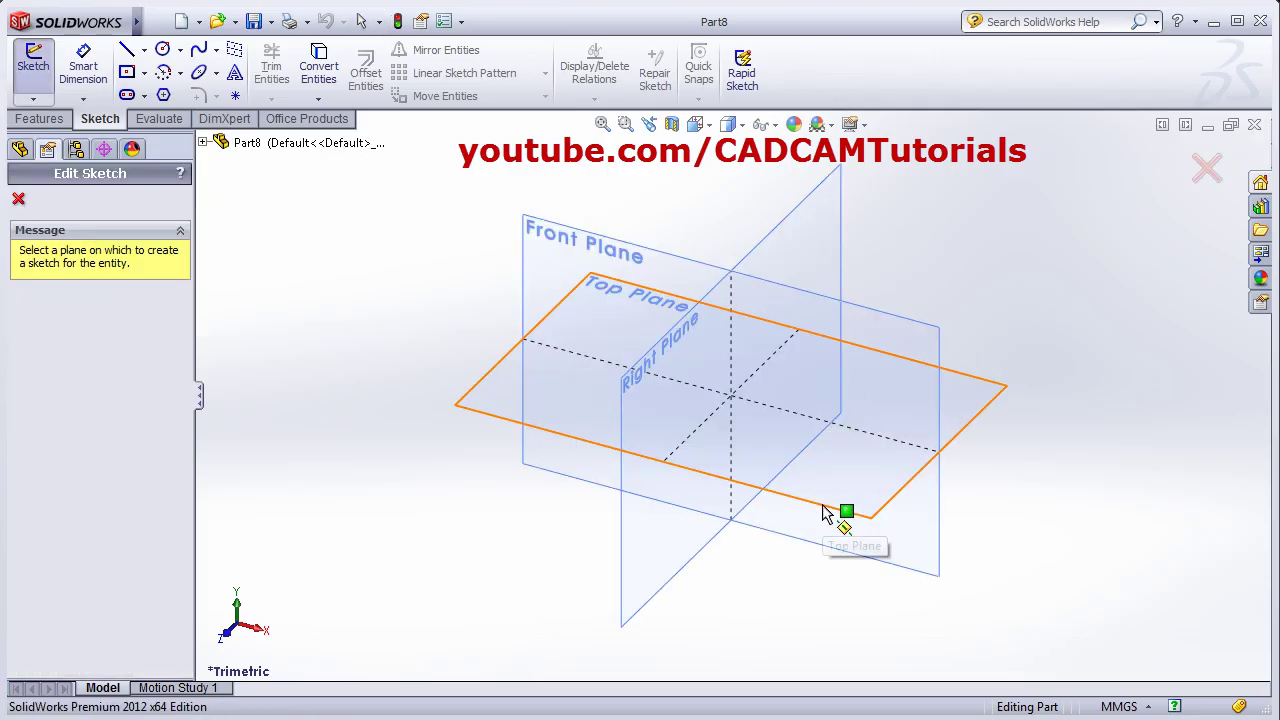
{"action": "left_click", "coordinate": [825, 513]}
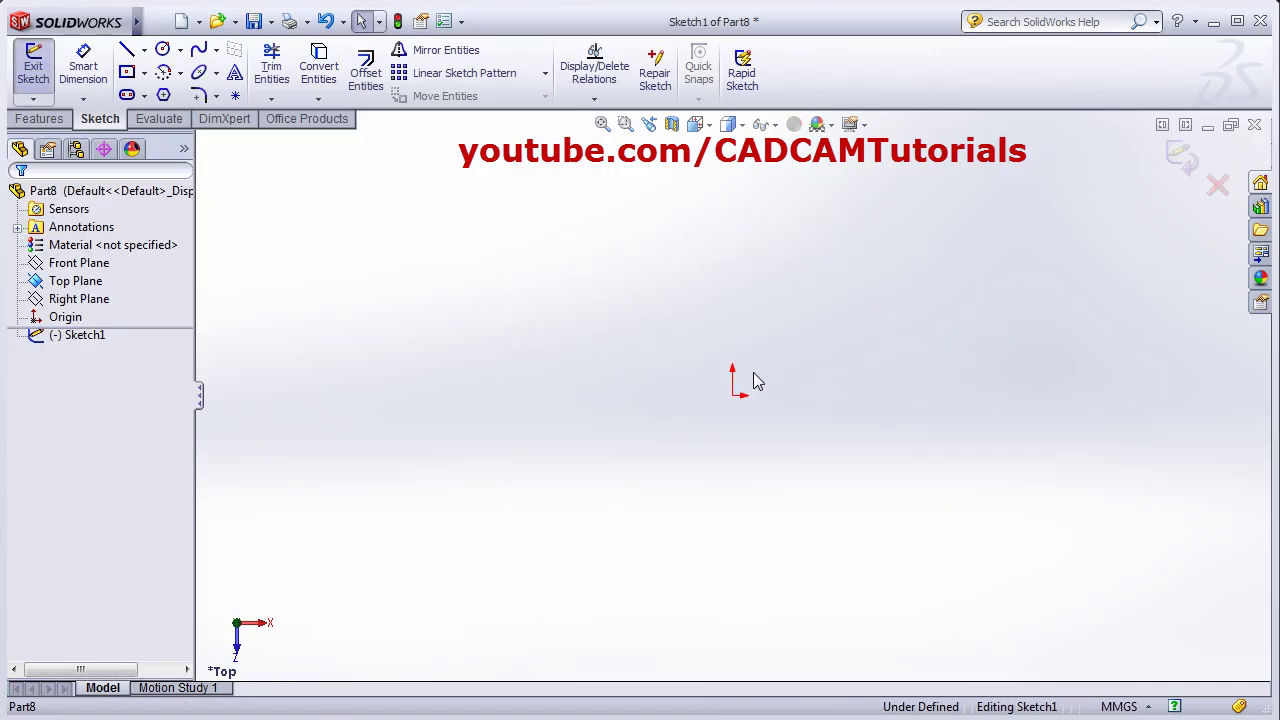
{"action": "middle_click_drag", "start_coordinate": [564, 460], "coordinate": [449, 517], "text": "ctrl"}
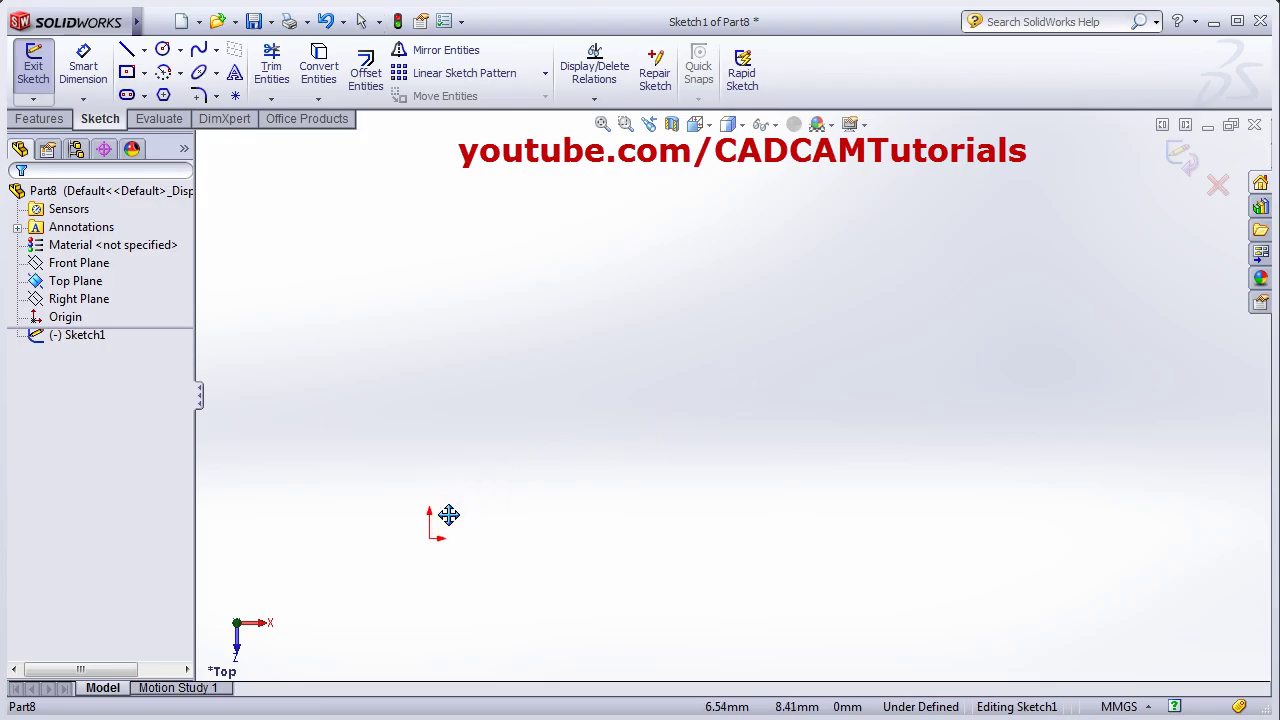
- Sketch a corner rectangle about 204 mm wide and 79 mm high, with its lower-left corner on the origin
{"action": "left_click", "coordinate": [145, 73]}
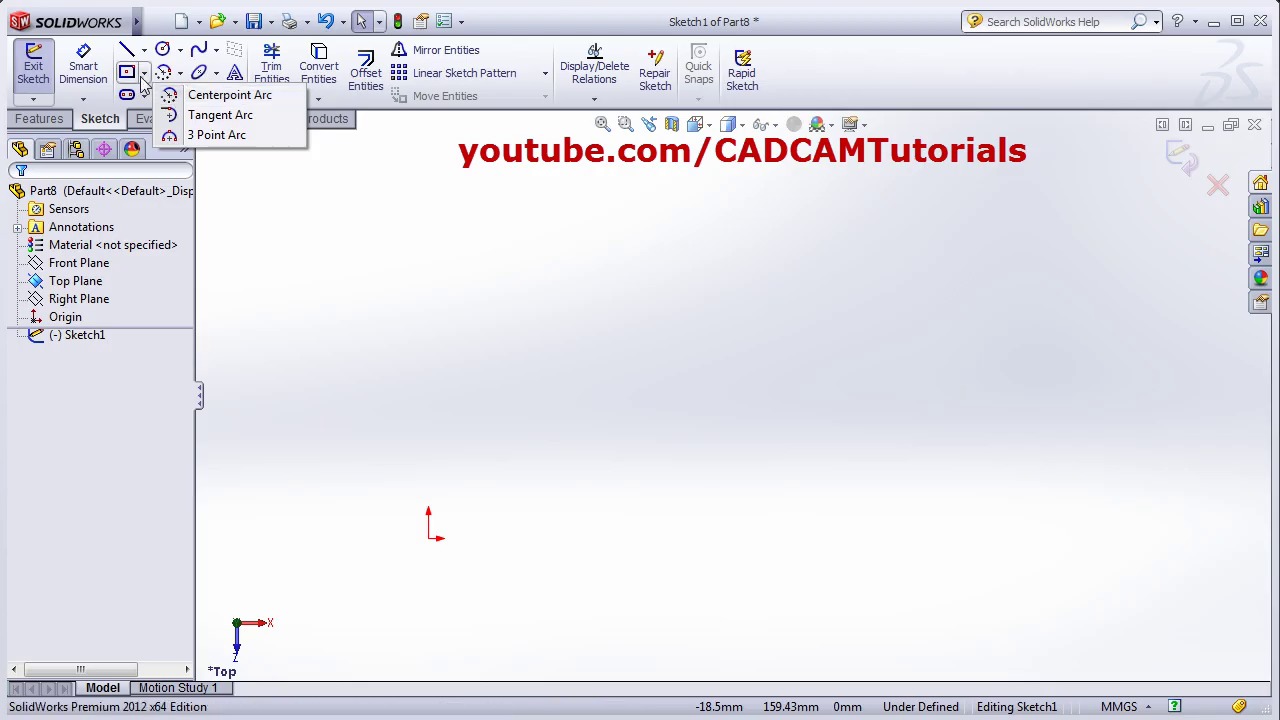
{"action": "left_click", "coordinate": [165, 95]}
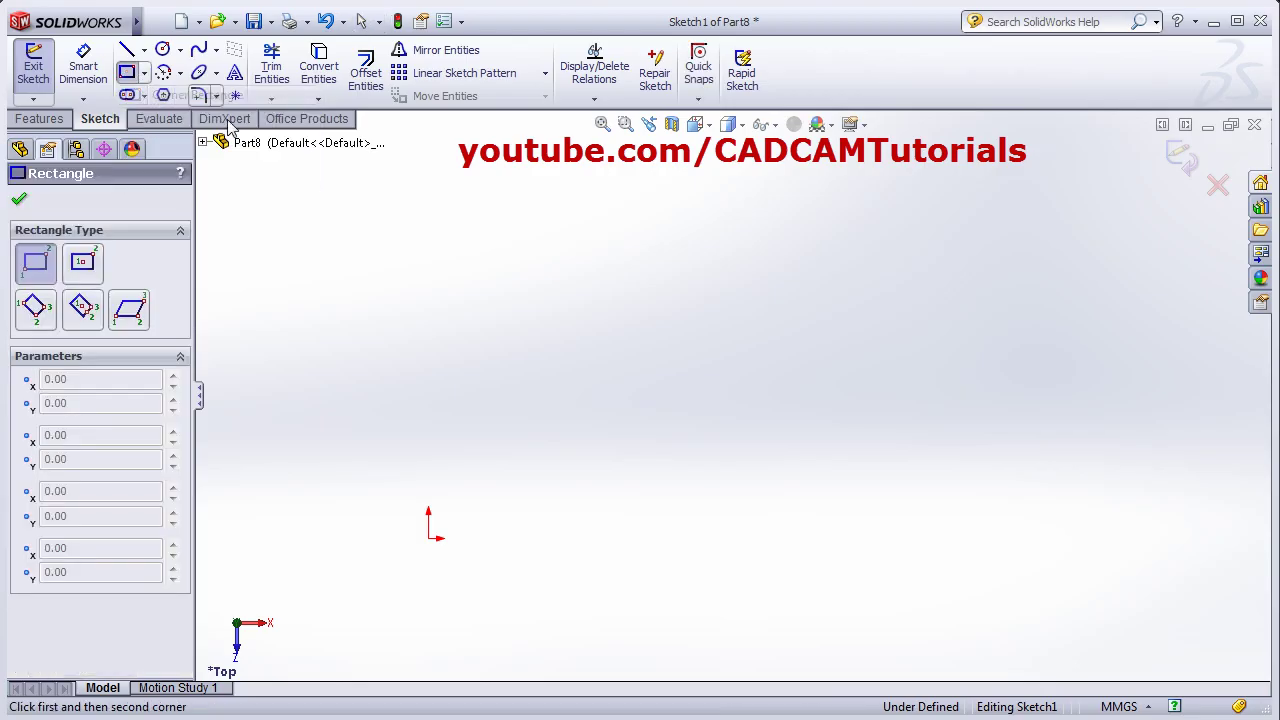
{"action": "left_click", "coordinate": [428, 538]}
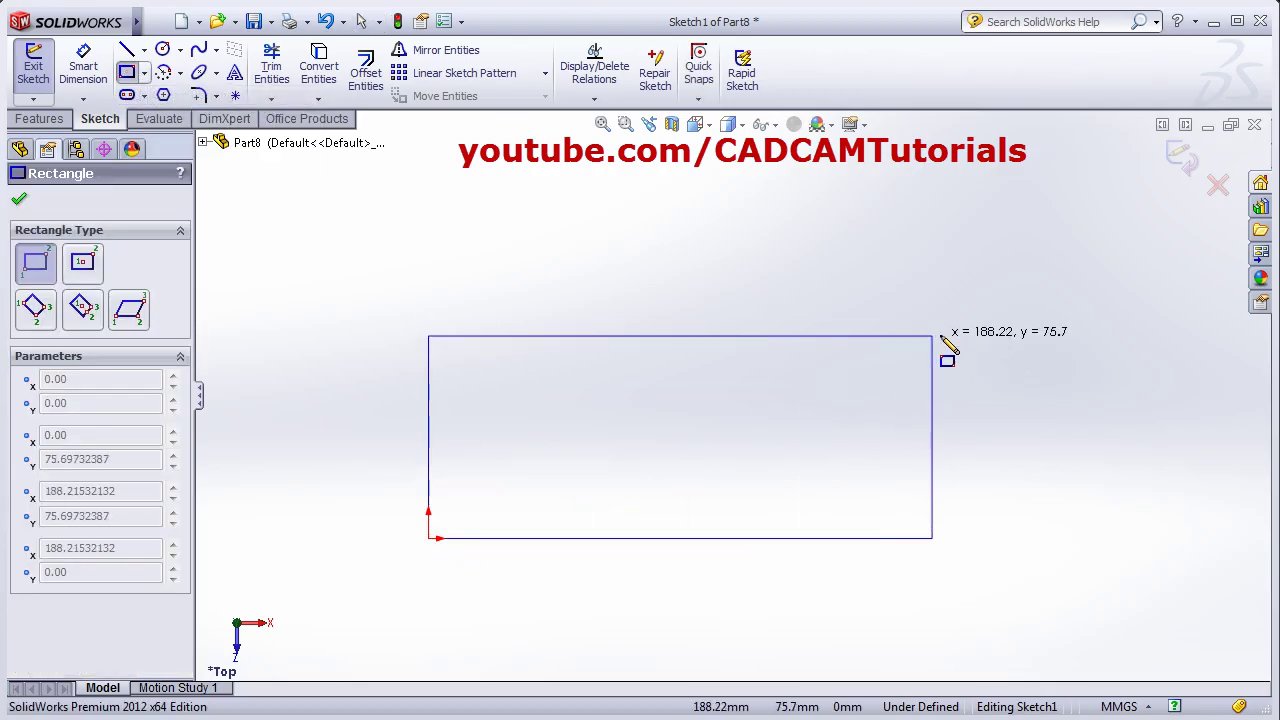
{"action": "left_click", "coordinate": [975, 327]}
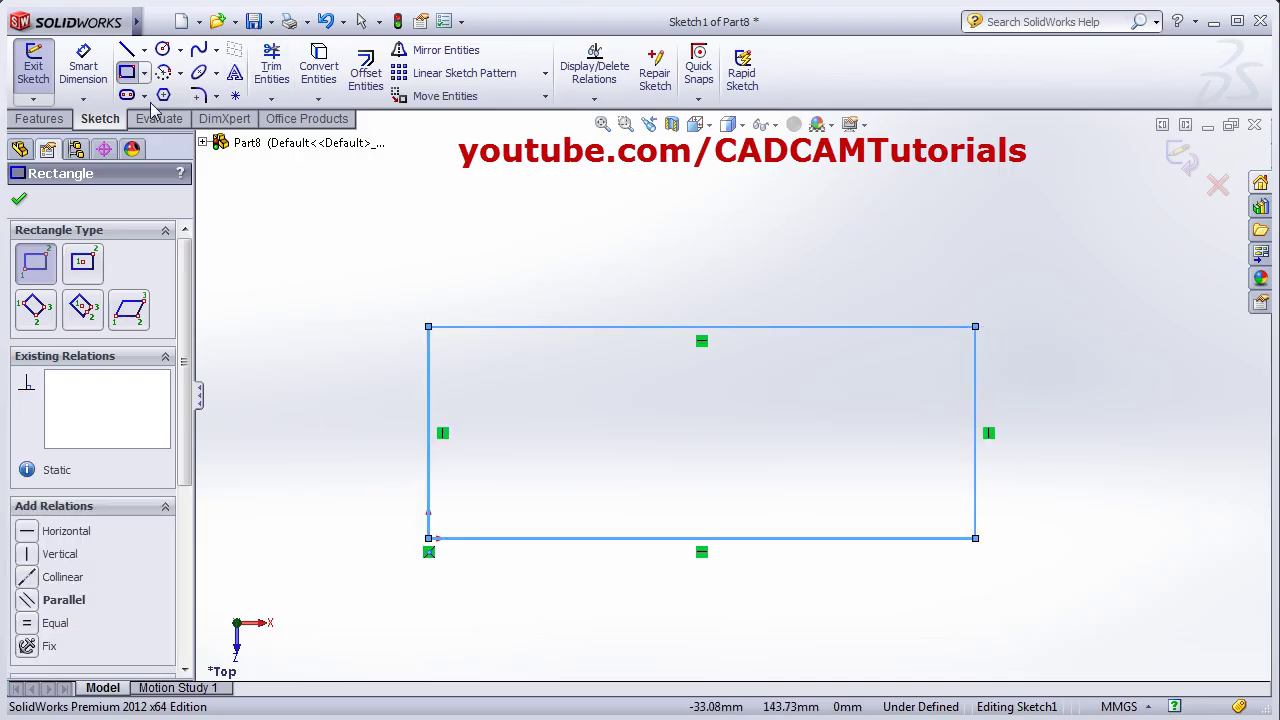
- Dimension the rectangle's bottom edge to 100 mm
{"action": "left_click", "coordinate": [83, 68]}
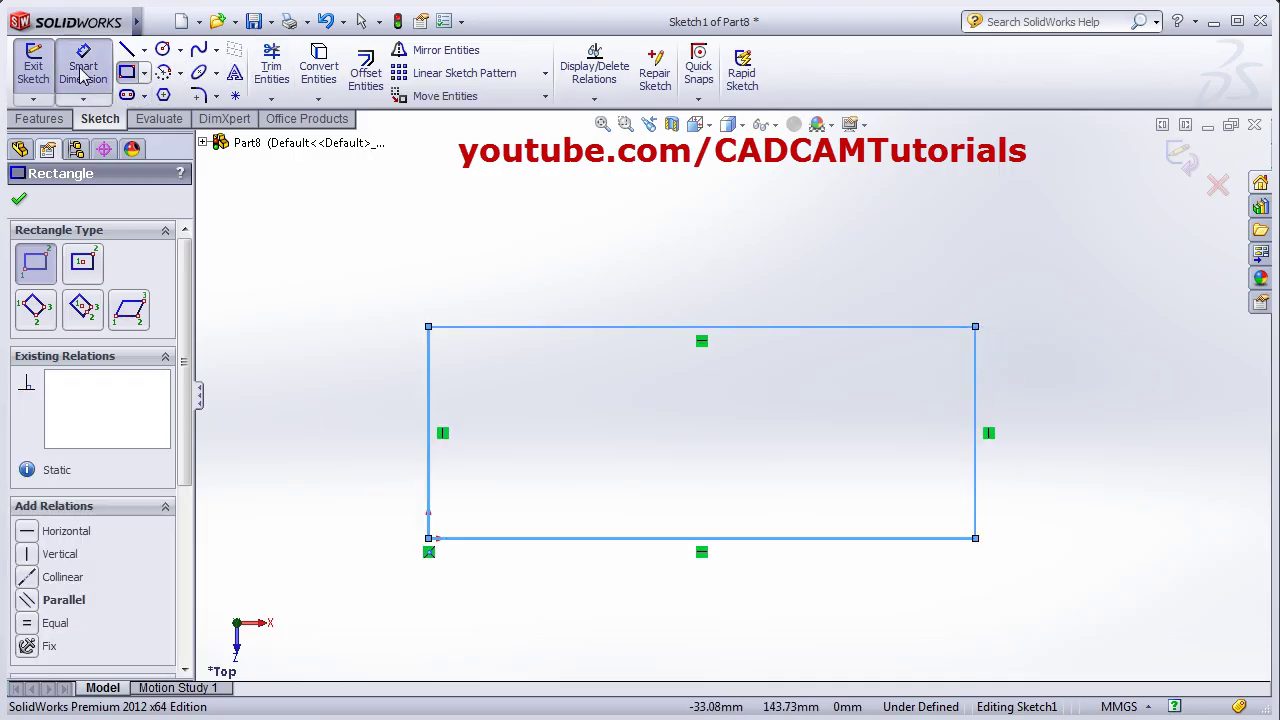
{"action": "left_click", "coordinate": [677, 540]}
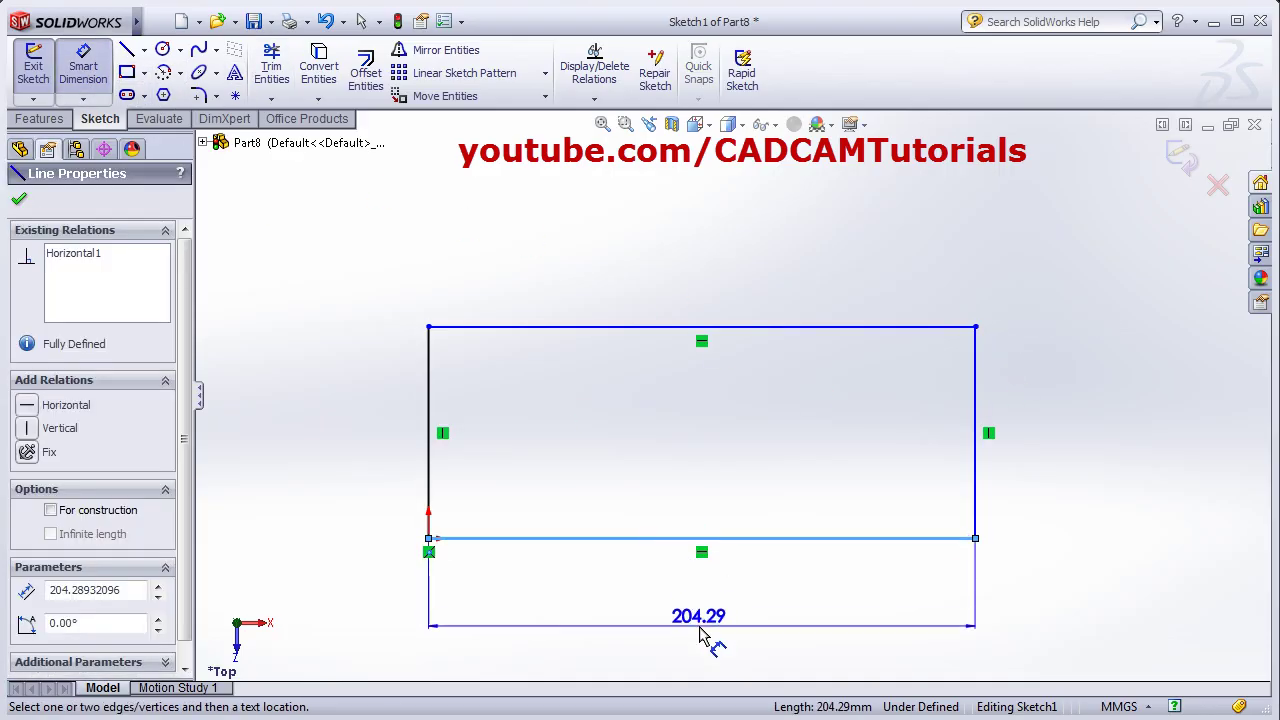
{"action": "left_click", "coordinate": [710, 634]}
{"action": "type", "text": "100"}
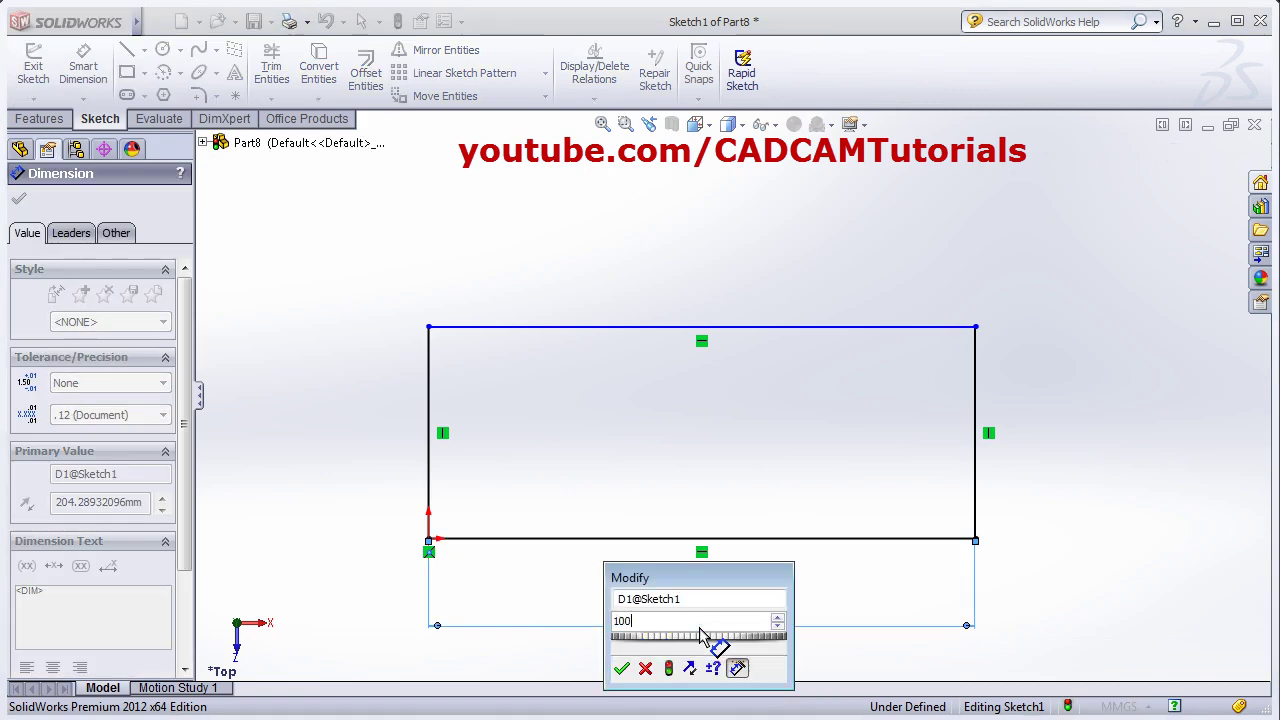
{"action": "key", "text": "Return"}
- Check the plate height in the PDF drawing and dimension the rectangle's right side to 30 mm
{"action": "key", "text": "alt+Tab"}
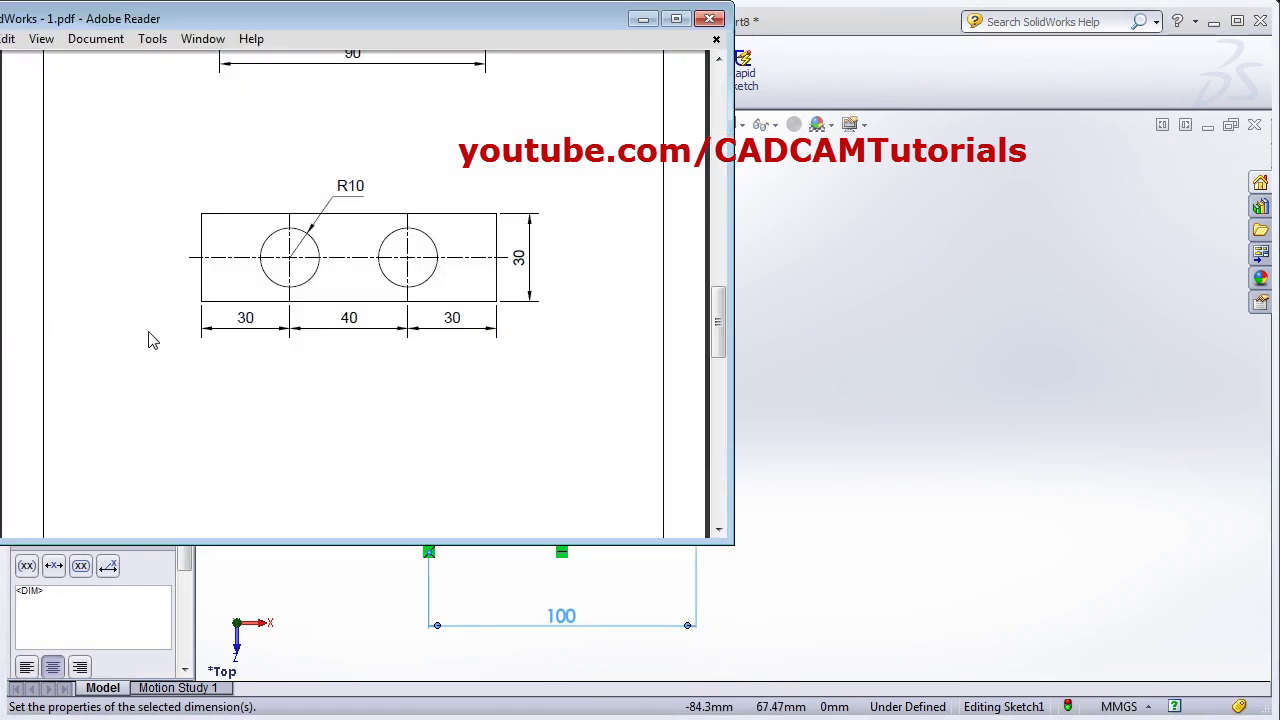
{"action": "left_click", "coordinate": [794, 329]}
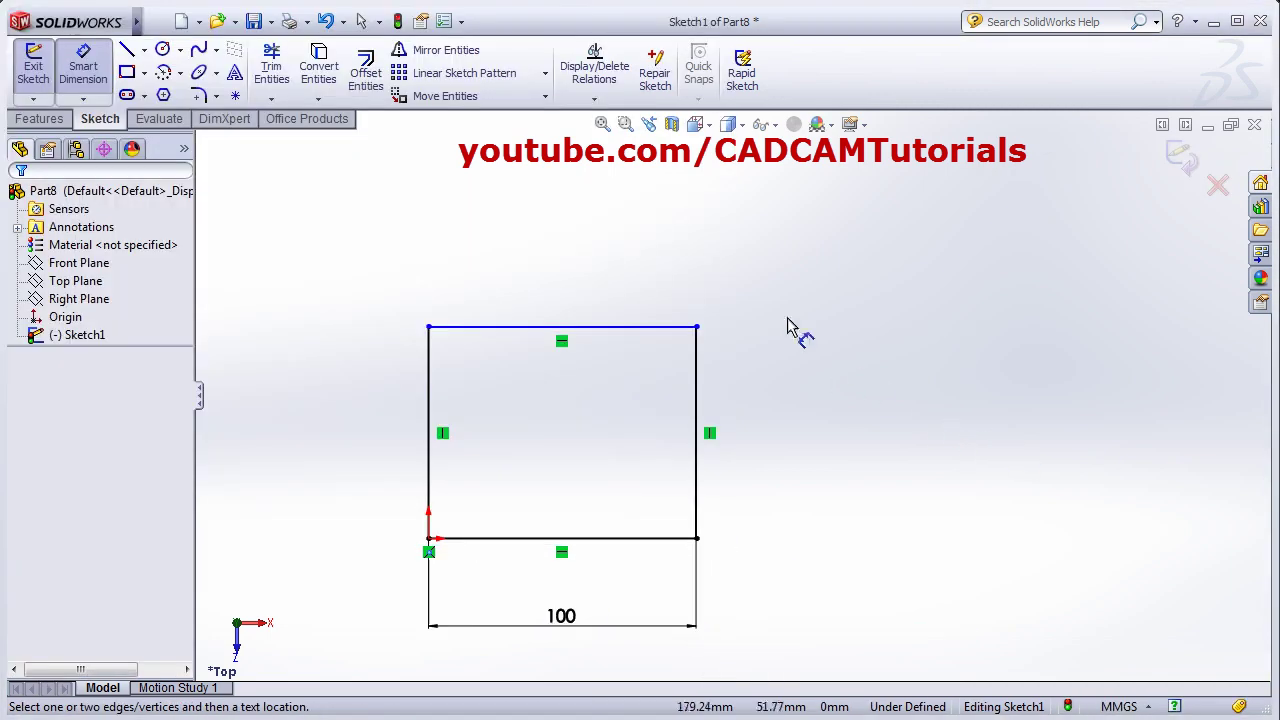
{"action": "left_click", "coordinate": [698, 428]}
{"action": "left_click", "coordinate": [800, 440]}
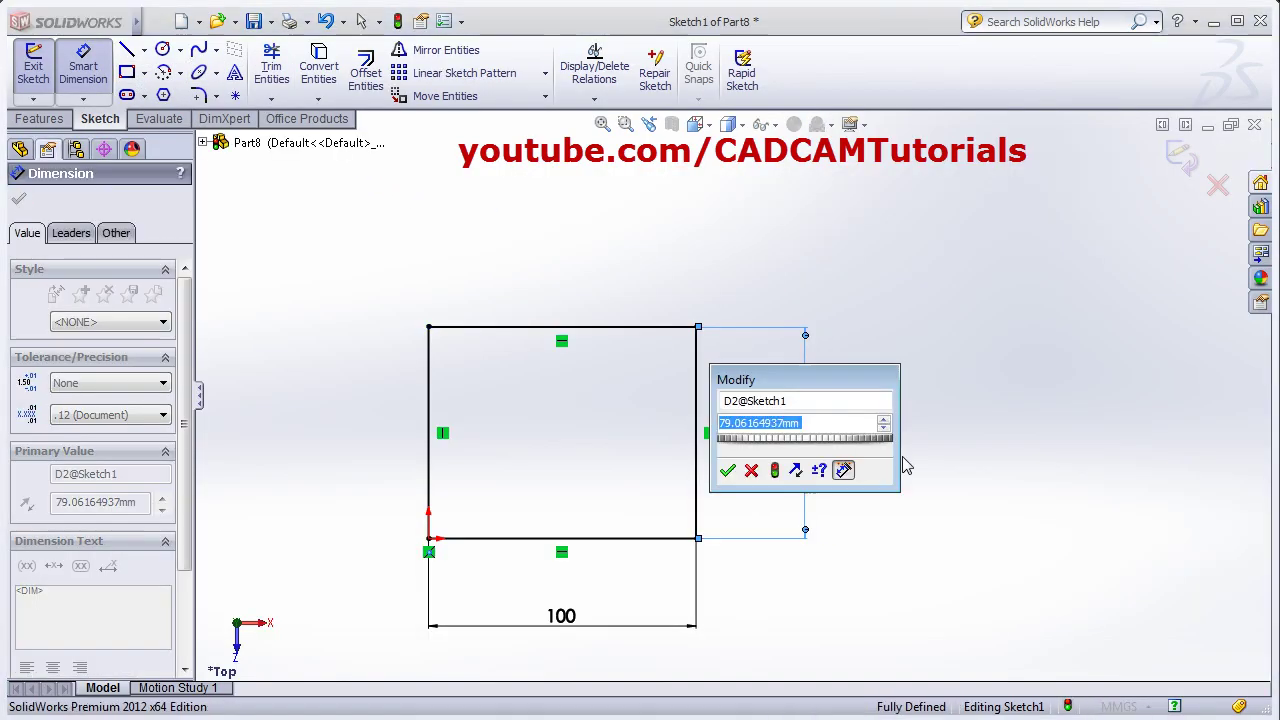
{"action": "type", "text": "30"}
{"action": "key", "text": "Return"}
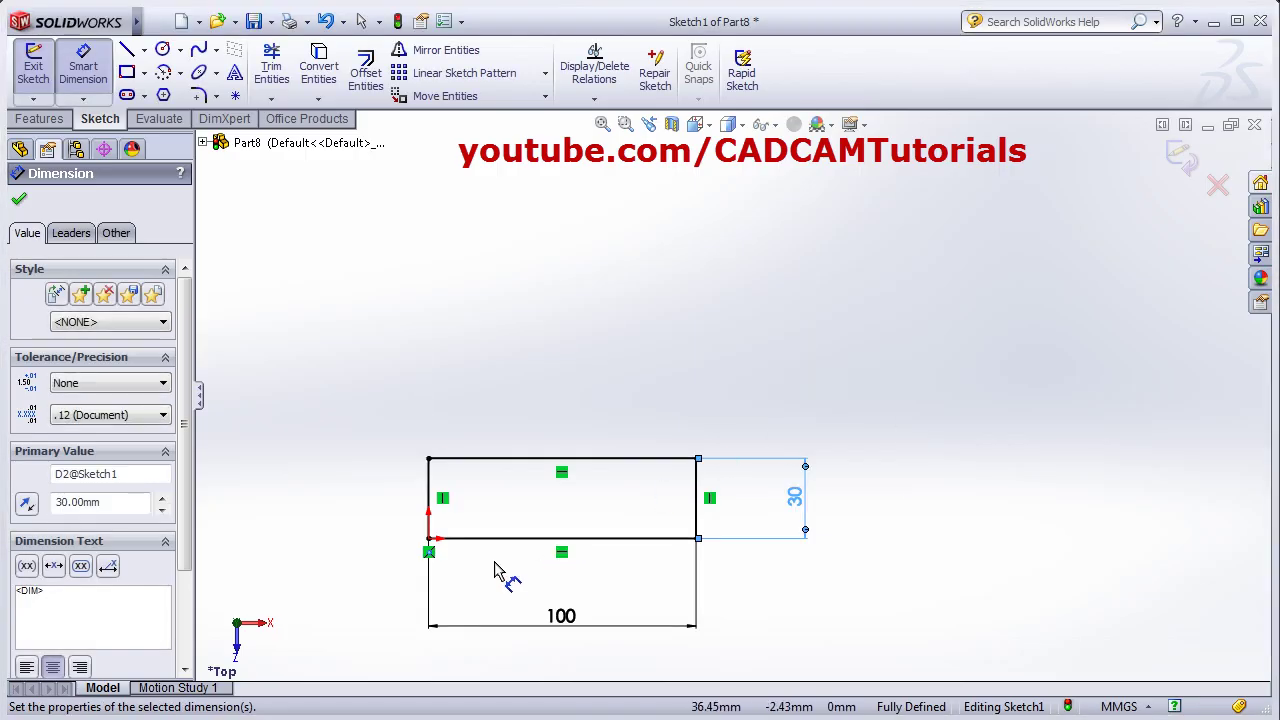
- Draw a horizontal centerline through the rectangle, joining the midpoints of its left and right sides
{"action": "scroll", "coordinate": [490, 580], "scroll_direction": "down", "scroll_amount": 3}
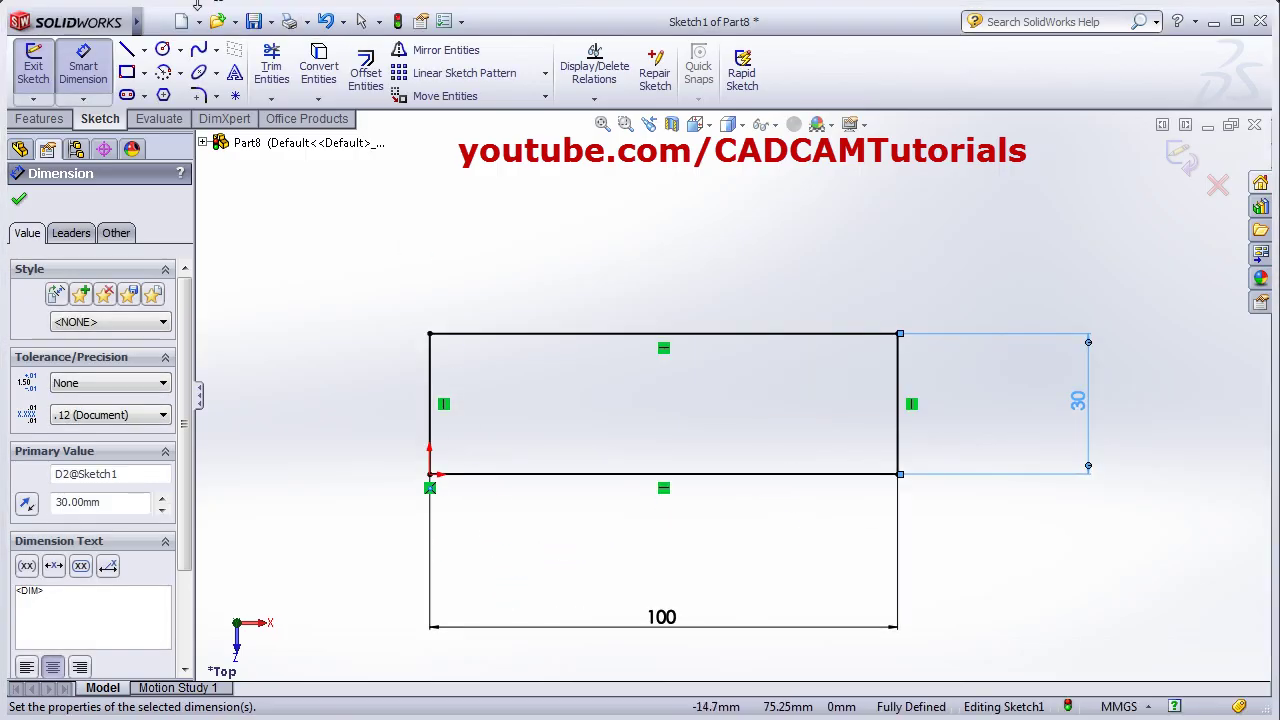
{"action": "left_click", "coordinate": [145, 50]}
{"action": "left_click", "coordinate": [172, 86]}
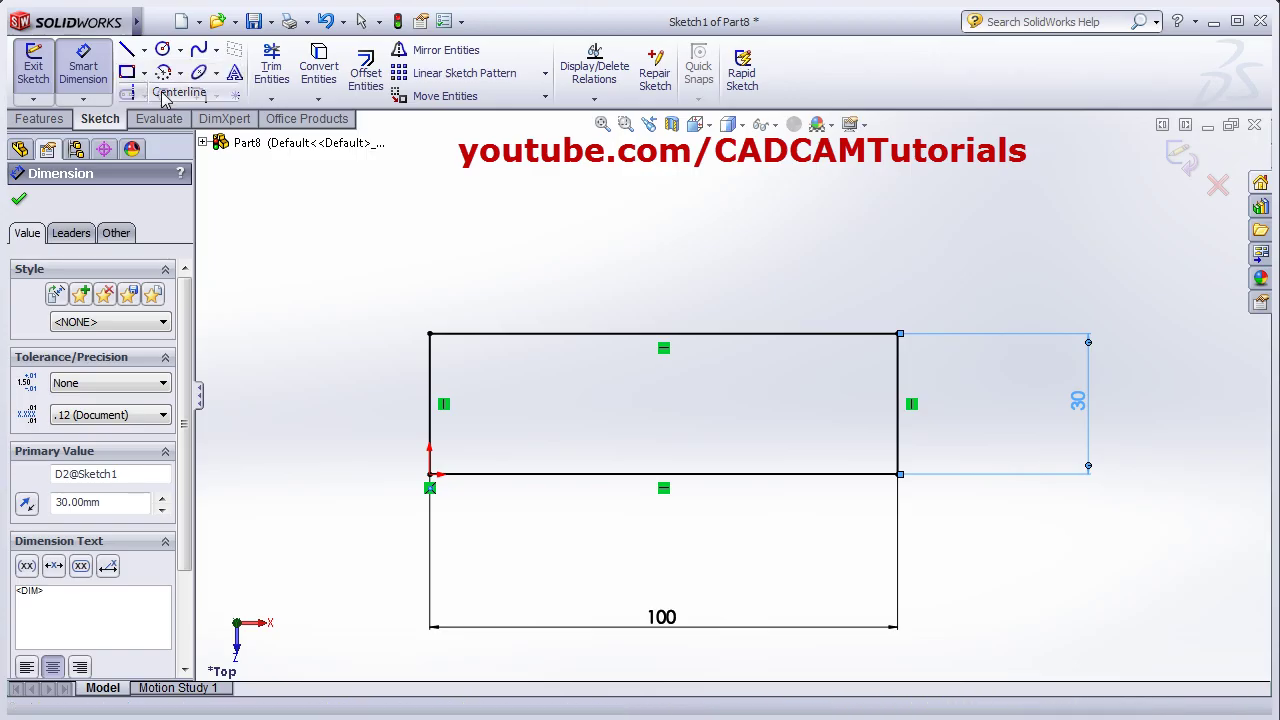
{"action": "left_click", "coordinate": [429, 403]}
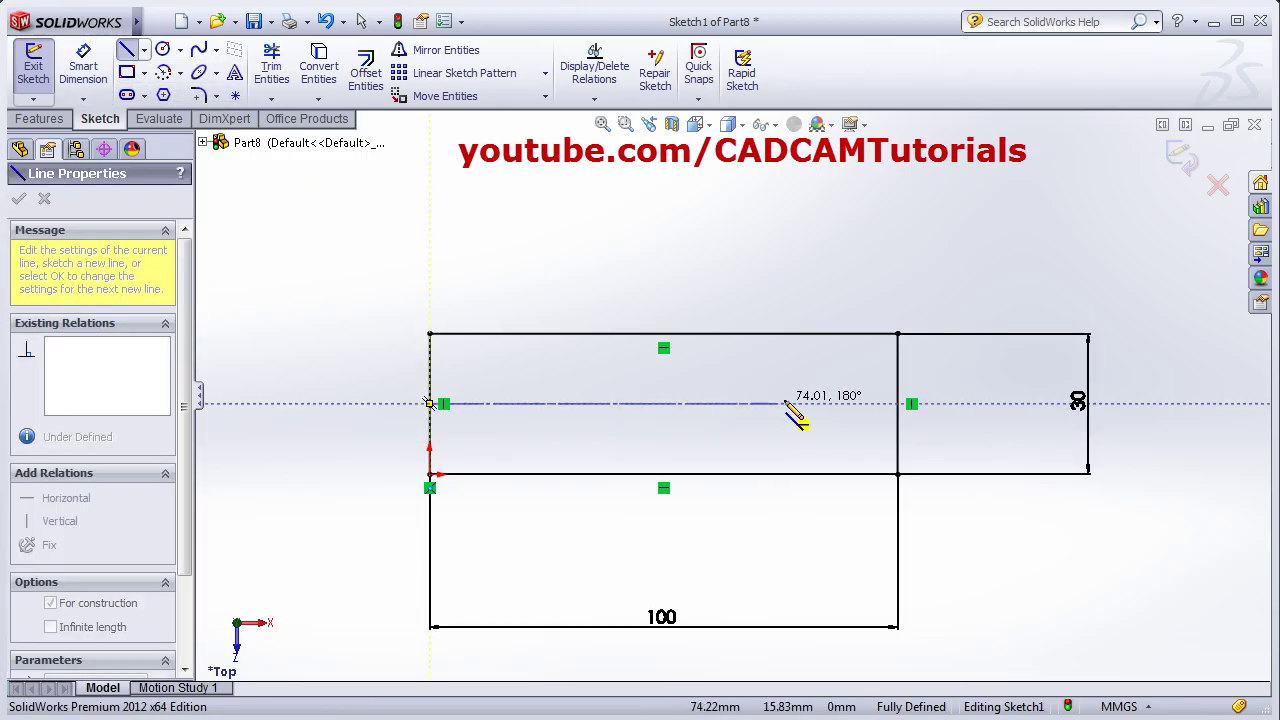
{"action": "left_click", "coordinate": [897, 403]}
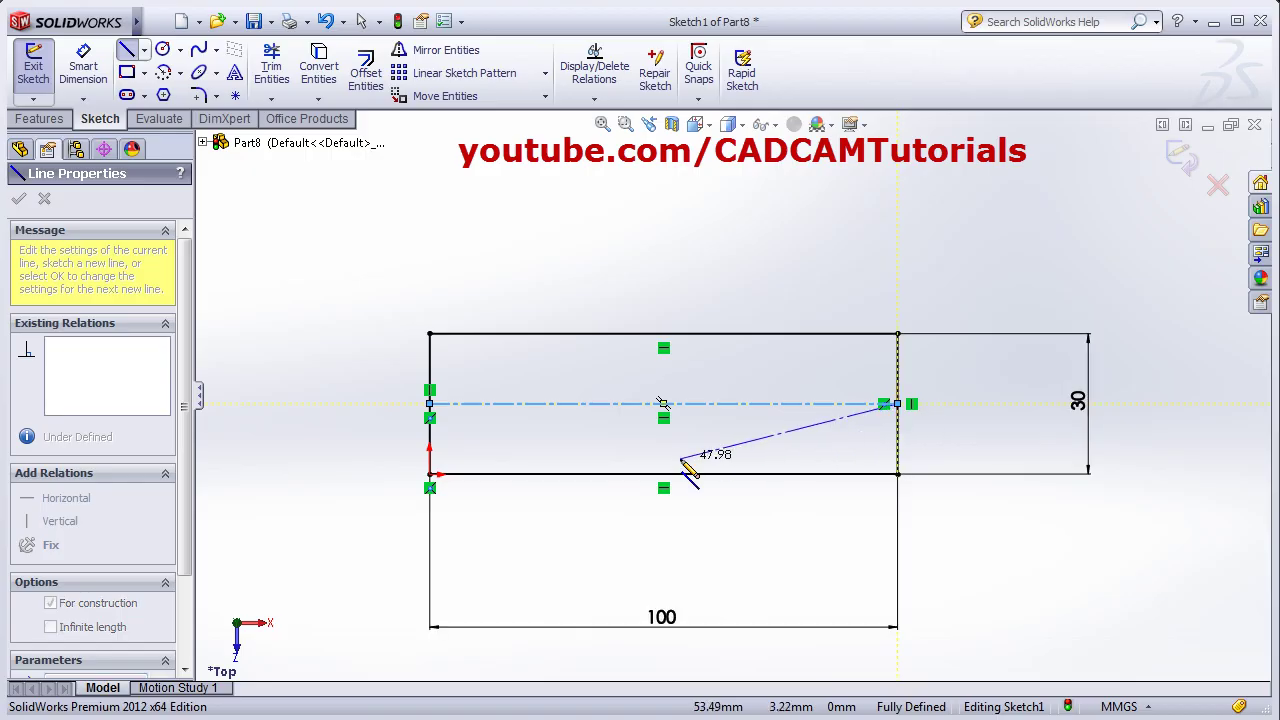
{"action": "key", "text": "Escape"}
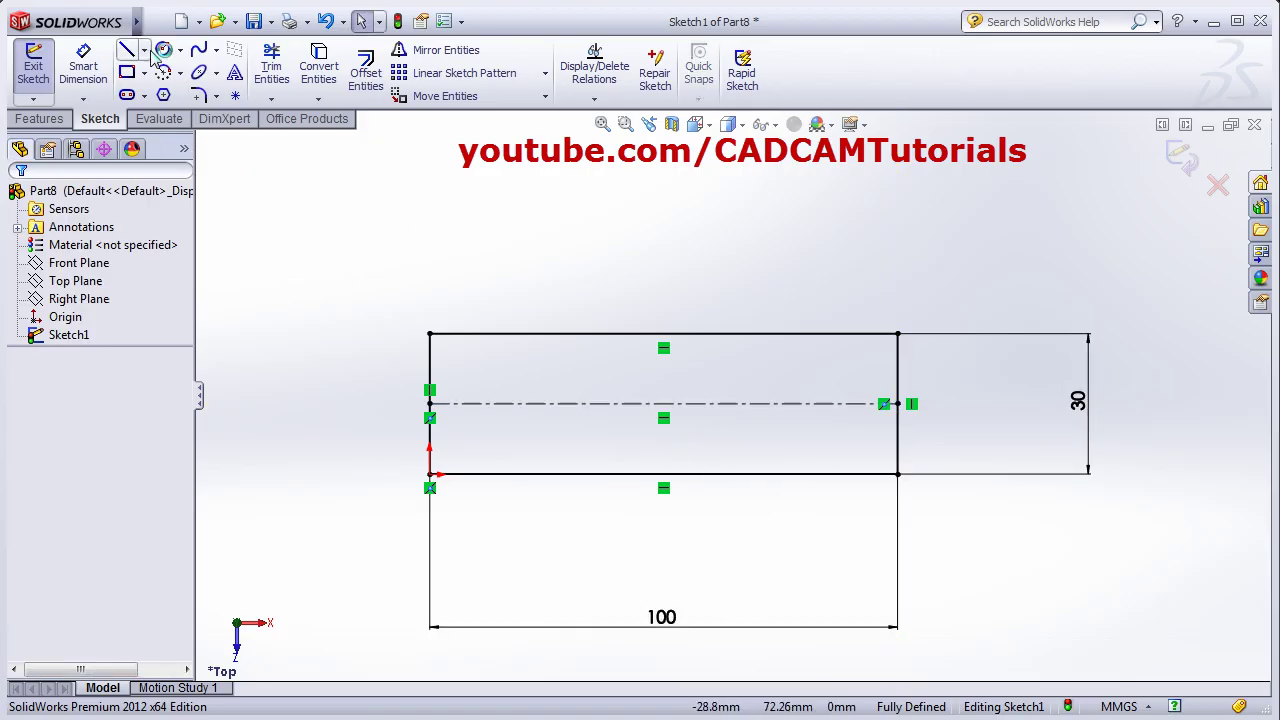
- Draw a vertical centerline across the rectangle about 28 mm from its left side, extending beyond both long edges
{"action": "left_click", "coordinate": [145, 50]}
{"action": "left_click", "coordinate": [160, 90]}
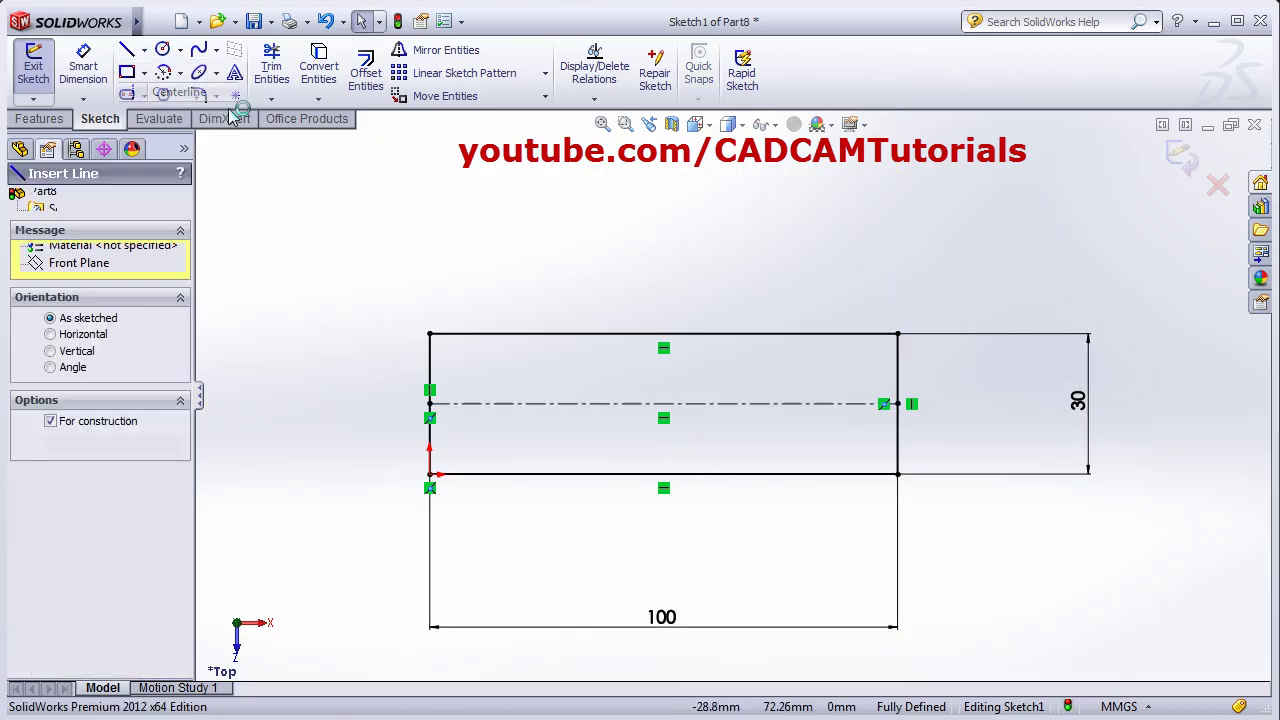
{"action": "left_click", "coordinate": [563, 309]}
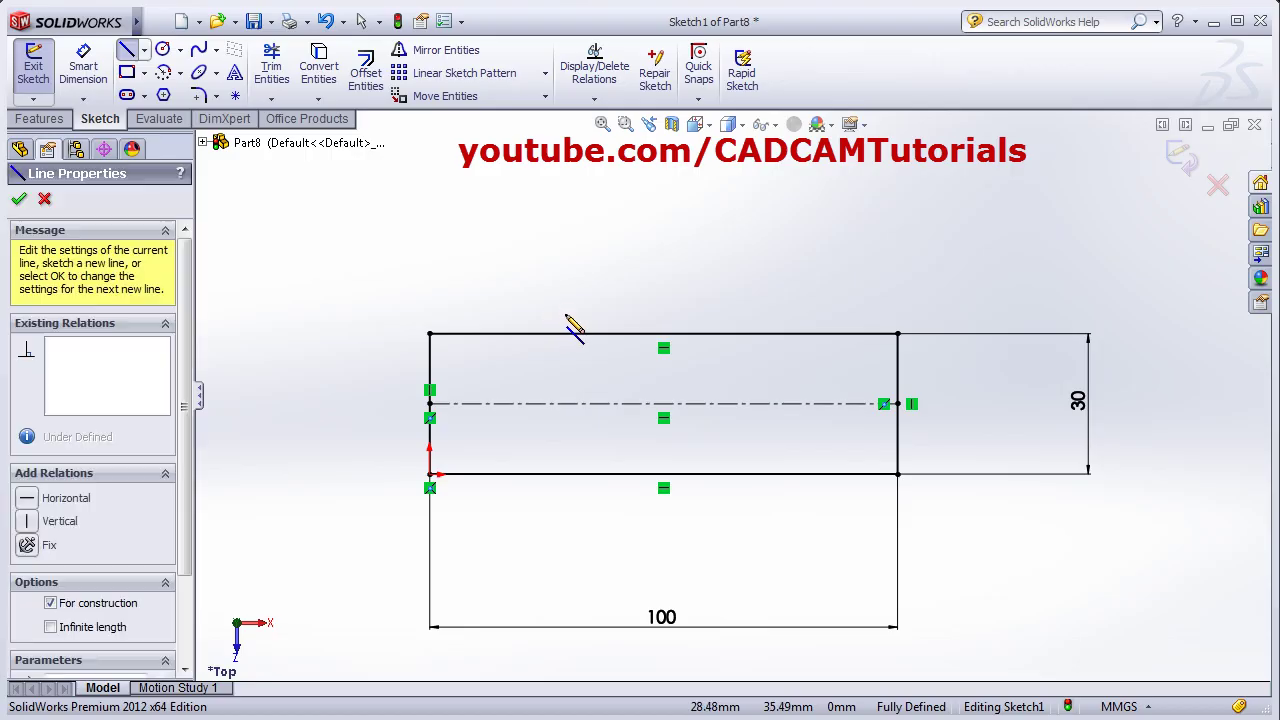
{"action": "left_click", "coordinate": [563, 537]}
{"action": "key", "text": "Escape"}
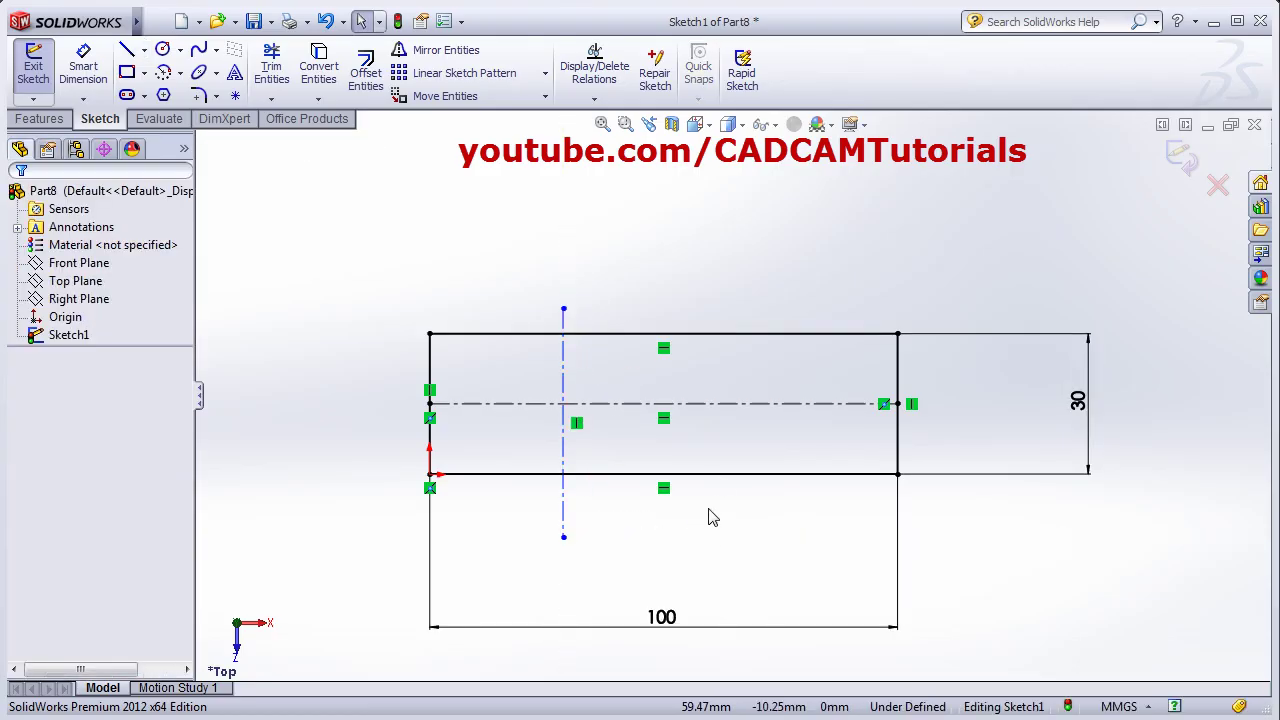
- Draw a second vertical centerline about 72 mm from the rectangle's left side, extending beyond both long edges
{"action": "right_click", "coordinate": [775, 276]}
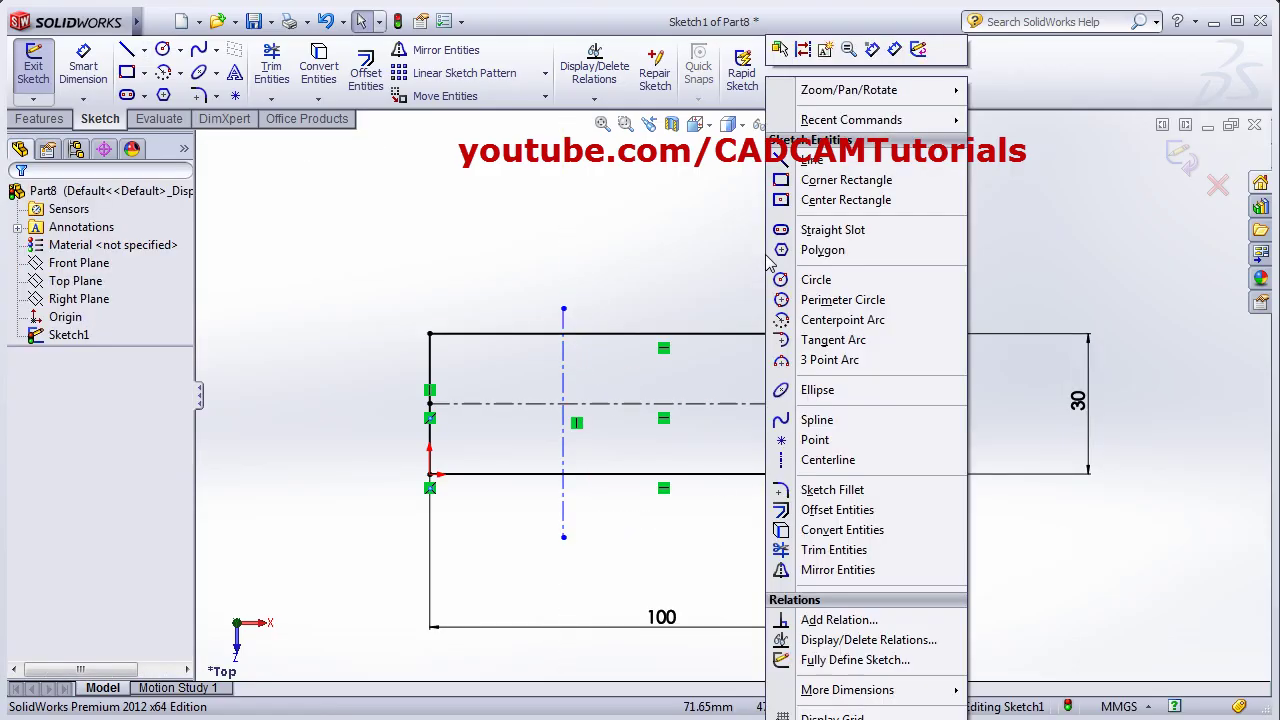
{"action": "left_click", "coordinate": [845, 459]}
{"action": "left_click", "coordinate": [768, 310]}
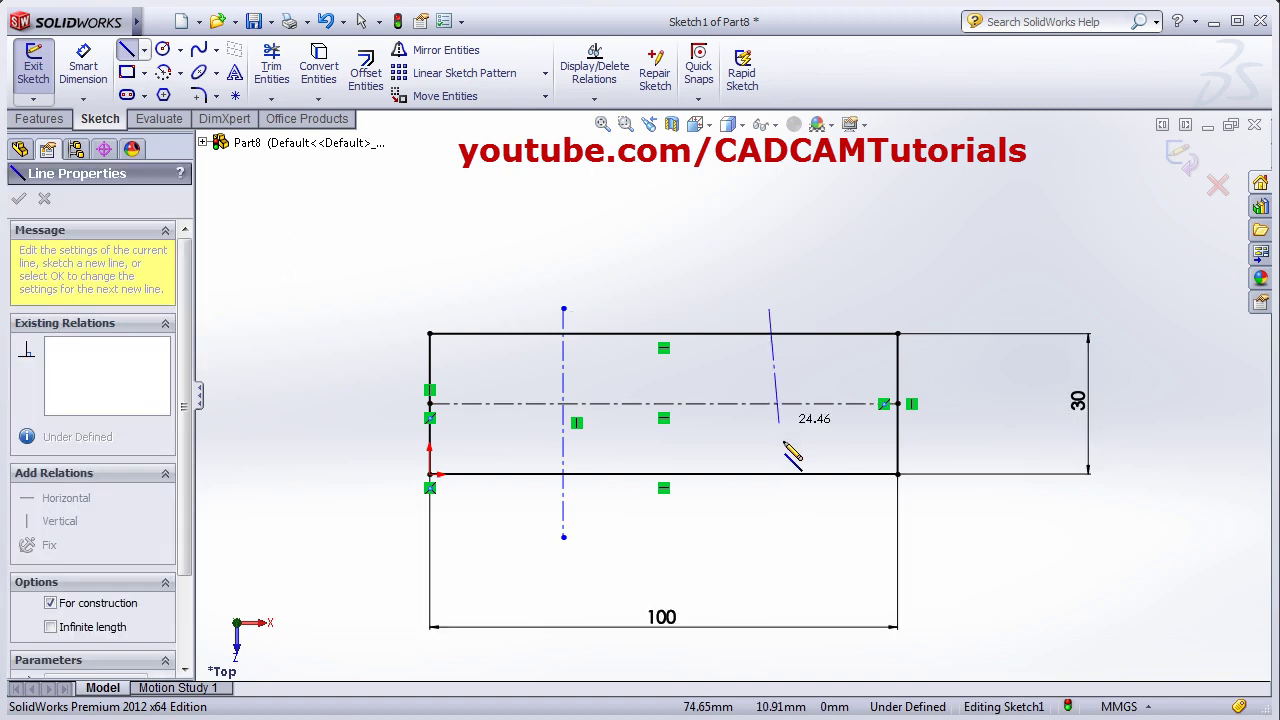
{"action": "left_click", "coordinate": [768, 497]}
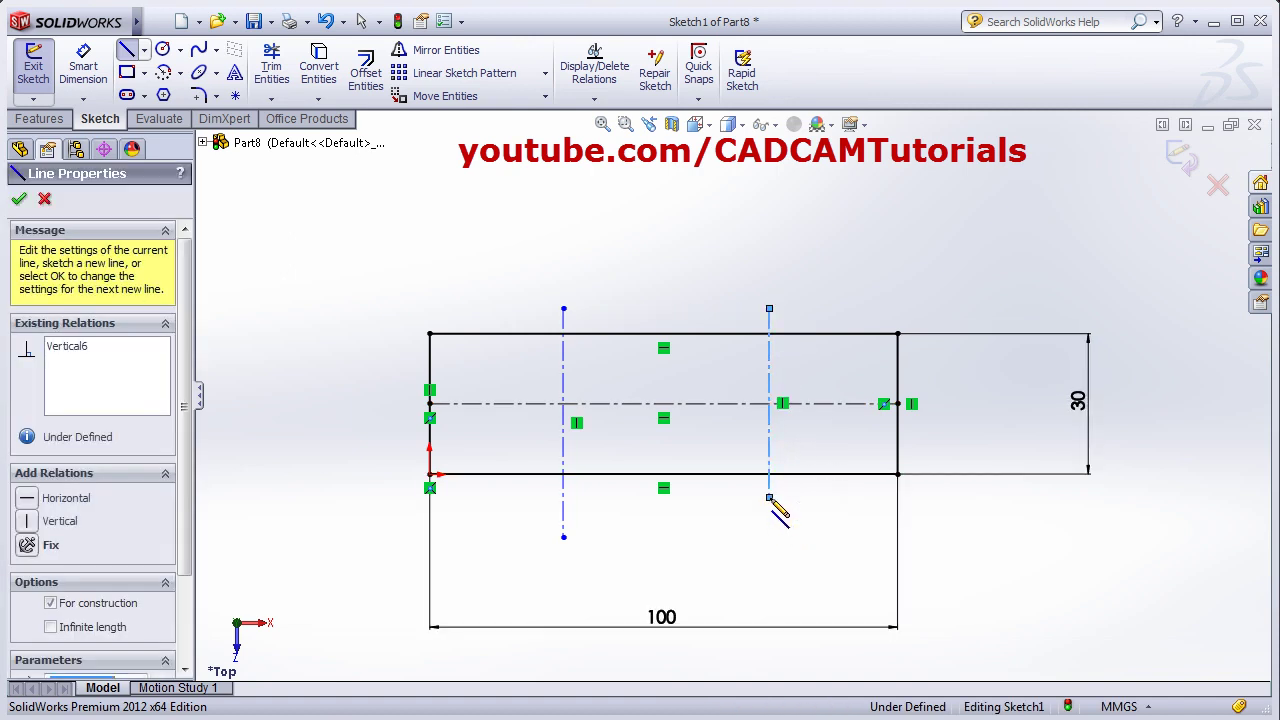
{"action": "key", "text": "Escape"}
- Draw a circle of about 10.3 mm radius centred where the left vertical centerline crosses the horizontal one
{"action": "left_click", "coordinate": [162, 49]}
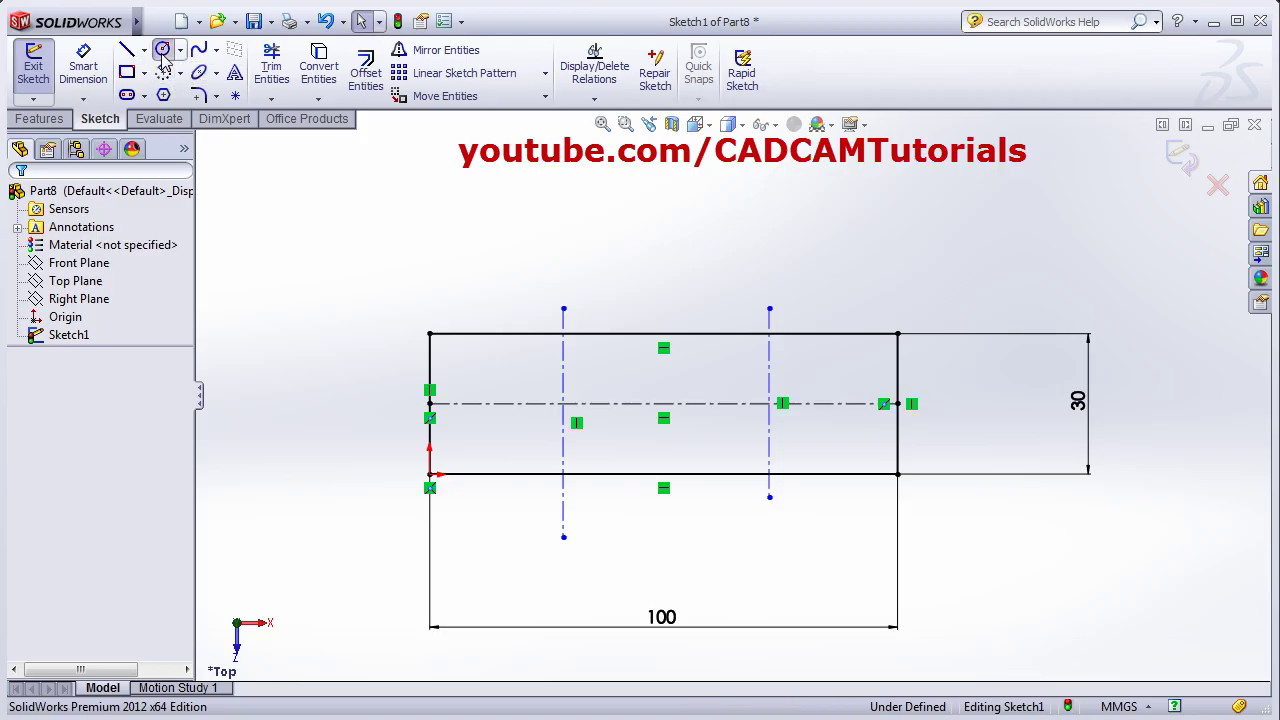
{"action": "left_click", "coordinate": [563, 403]}
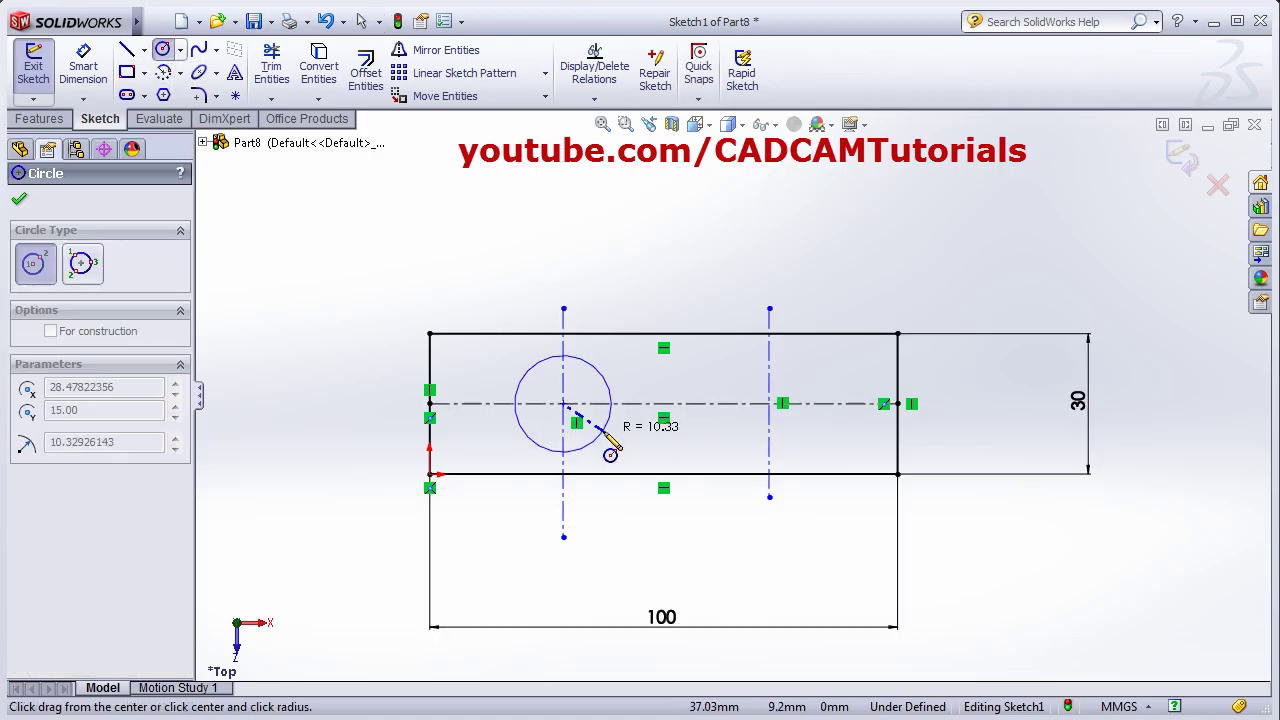
{"action": "left_click", "coordinate": [601, 433]}
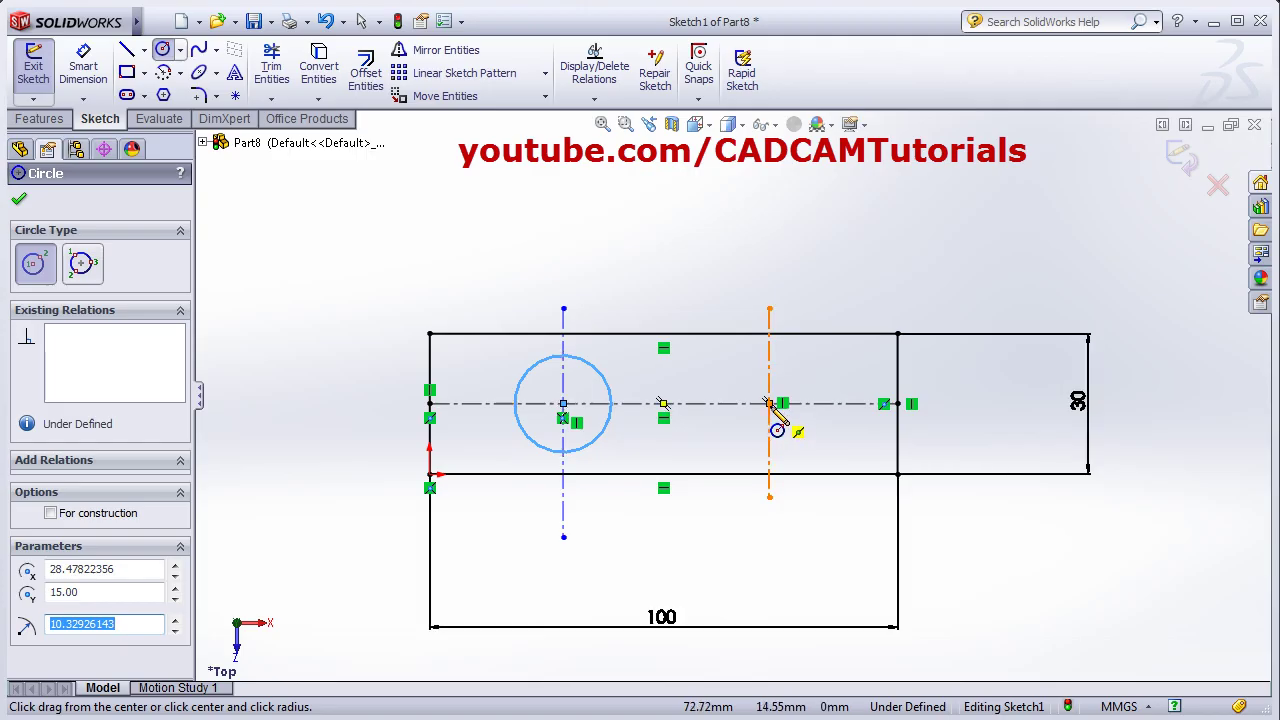
- Stretch the lower end of the right vertical centerline down to about 11.5 mm below the rectangle's bottom edge
{"action": "scroll", "coordinate": [769, 403], "scroll_direction": "down", "scroll_amount": 2}
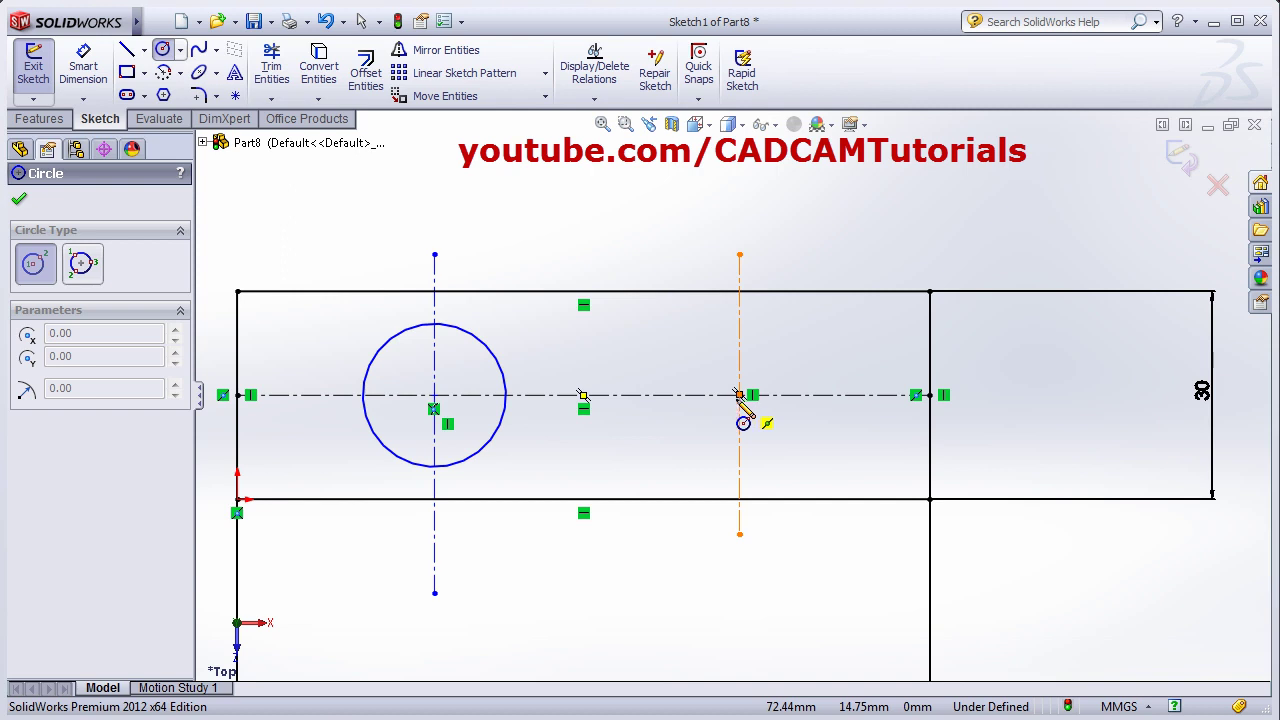
{"action": "key", "text": "Escape"}
{"action": "left_click_drag", "start_coordinate": [740, 540], "coordinate": [740, 582]}
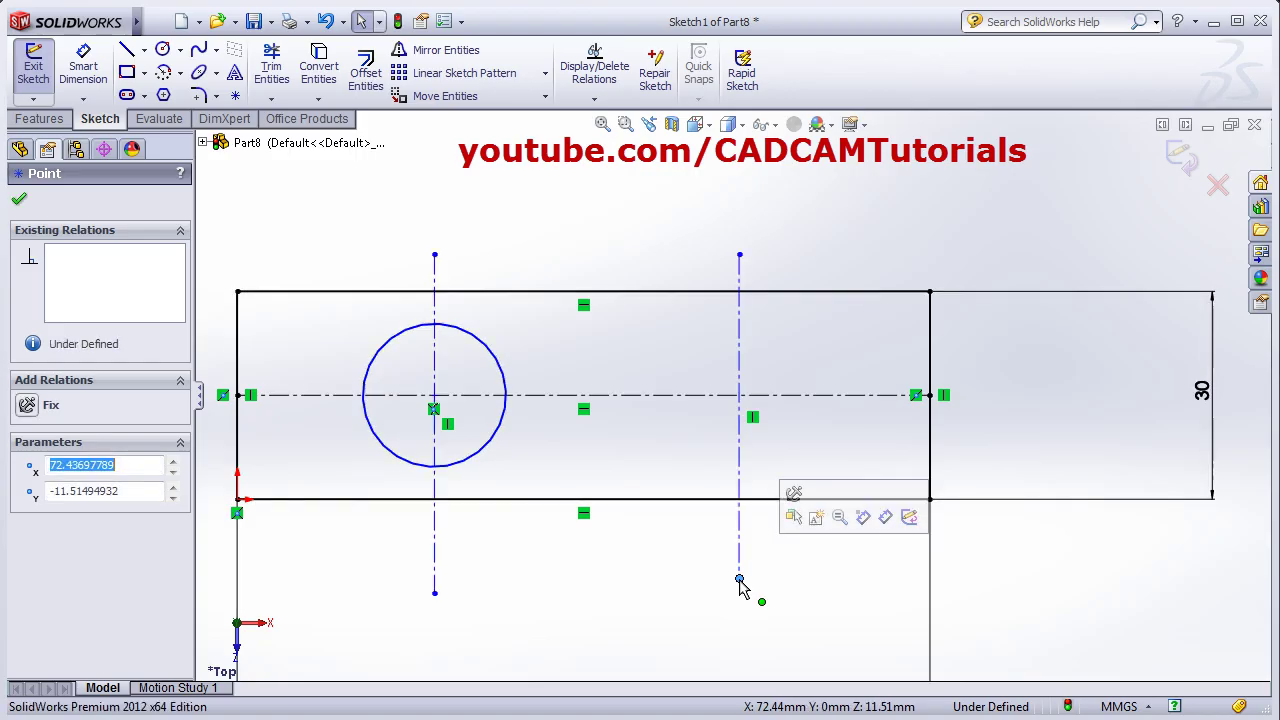
{"action": "left_click", "coordinate": [753, 454]}
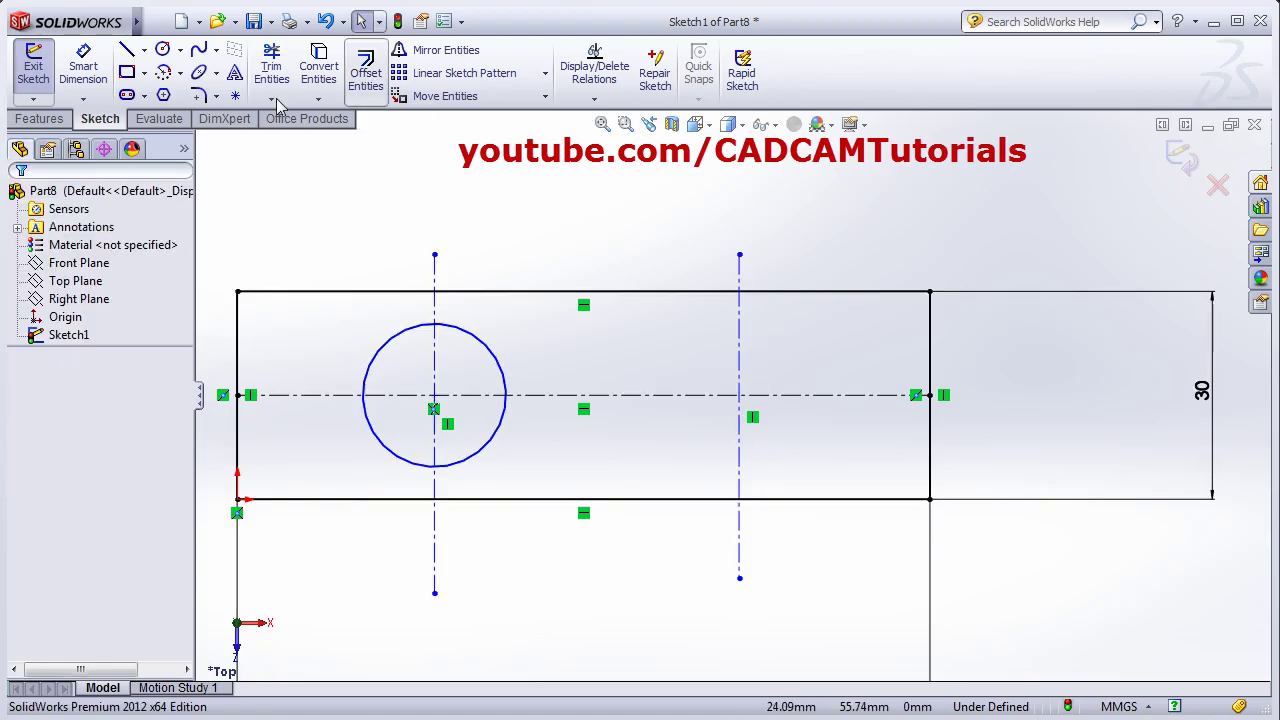
- Draw a second circle centred where the right vertical centerline crosses the horizontal one, keeping it inside the rectangle
{"action": "left_click", "coordinate": [162, 52]}
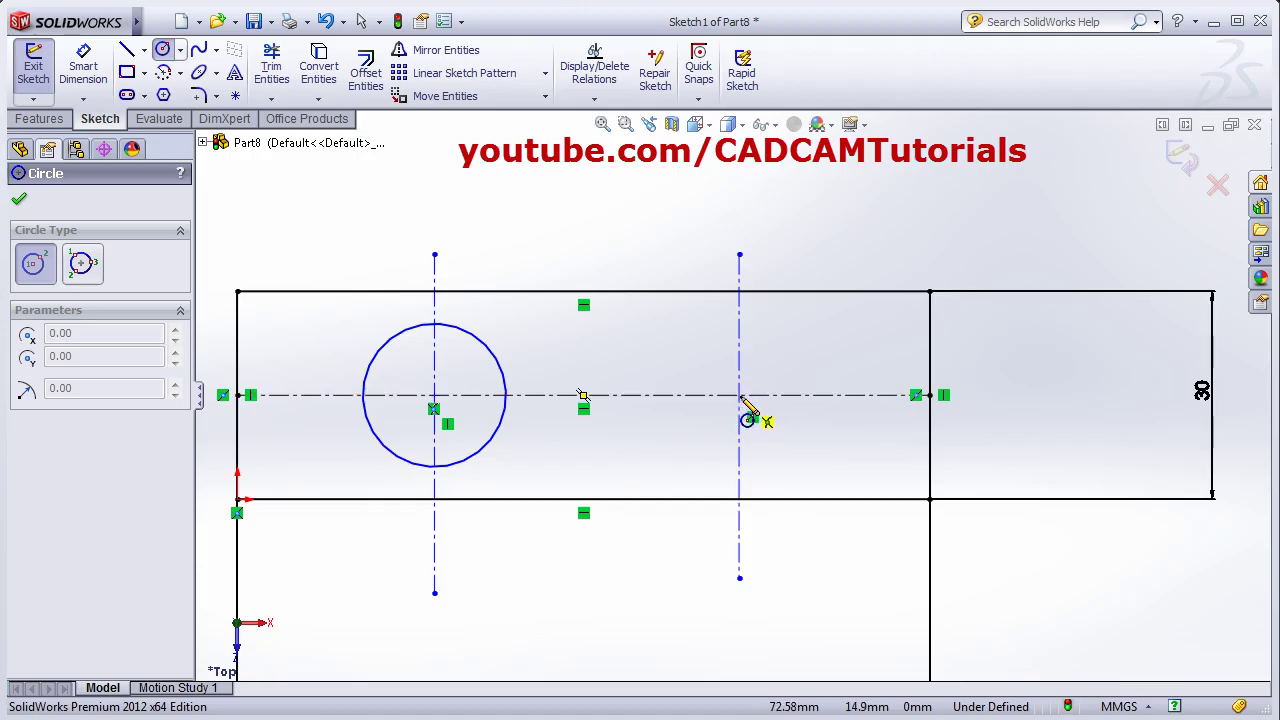
{"action": "left_click", "coordinate": [740, 396]}
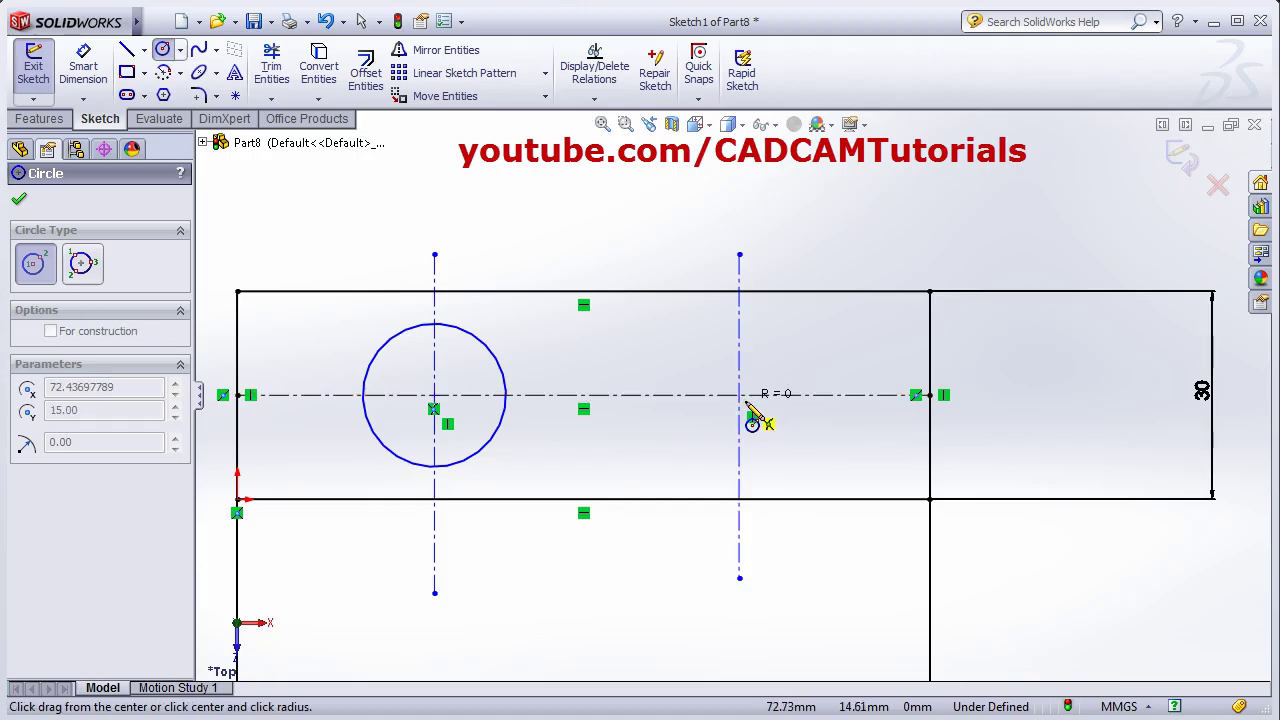
{"action": "left_click", "coordinate": [795, 460]}
- Dimension both circles inside the rectangle with a diameter of 20 mm each
{"action": "key", "text": "d"}
{"action": "left_click", "coordinate": [467, 331]}
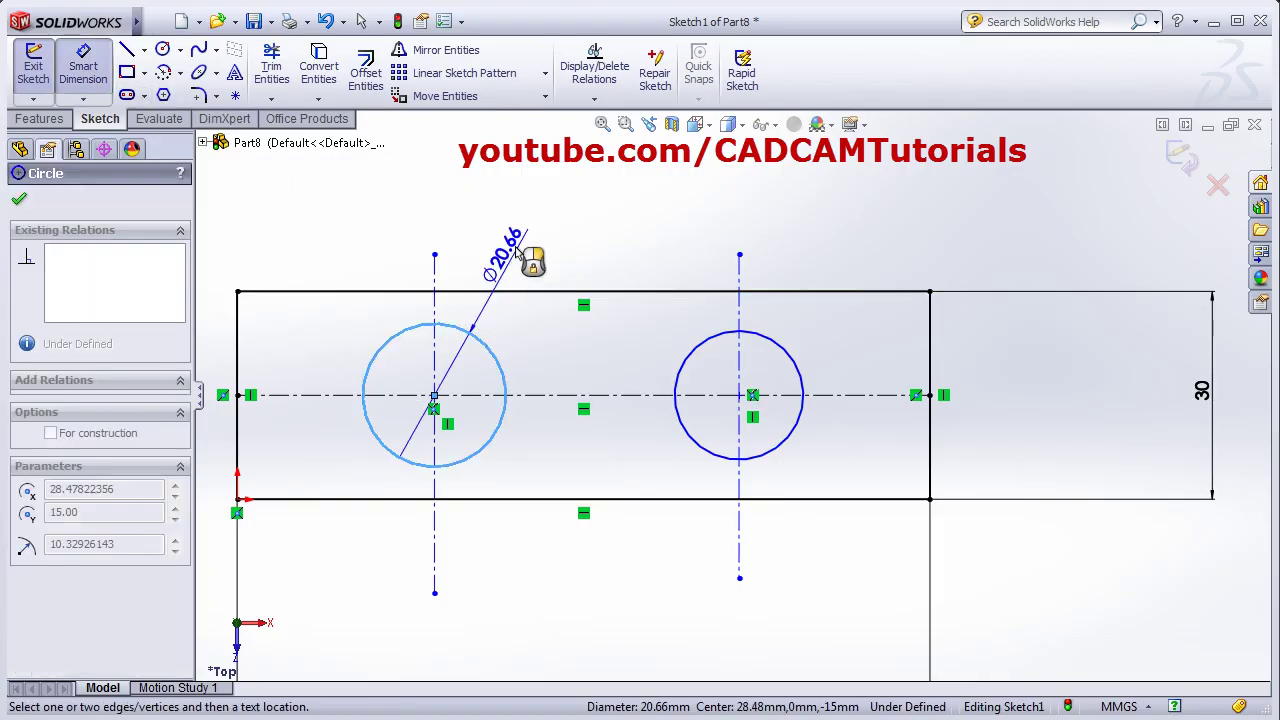
{"action": "left_click", "coordinate": [530, 215]}
{"action": "type", "text": "20"}
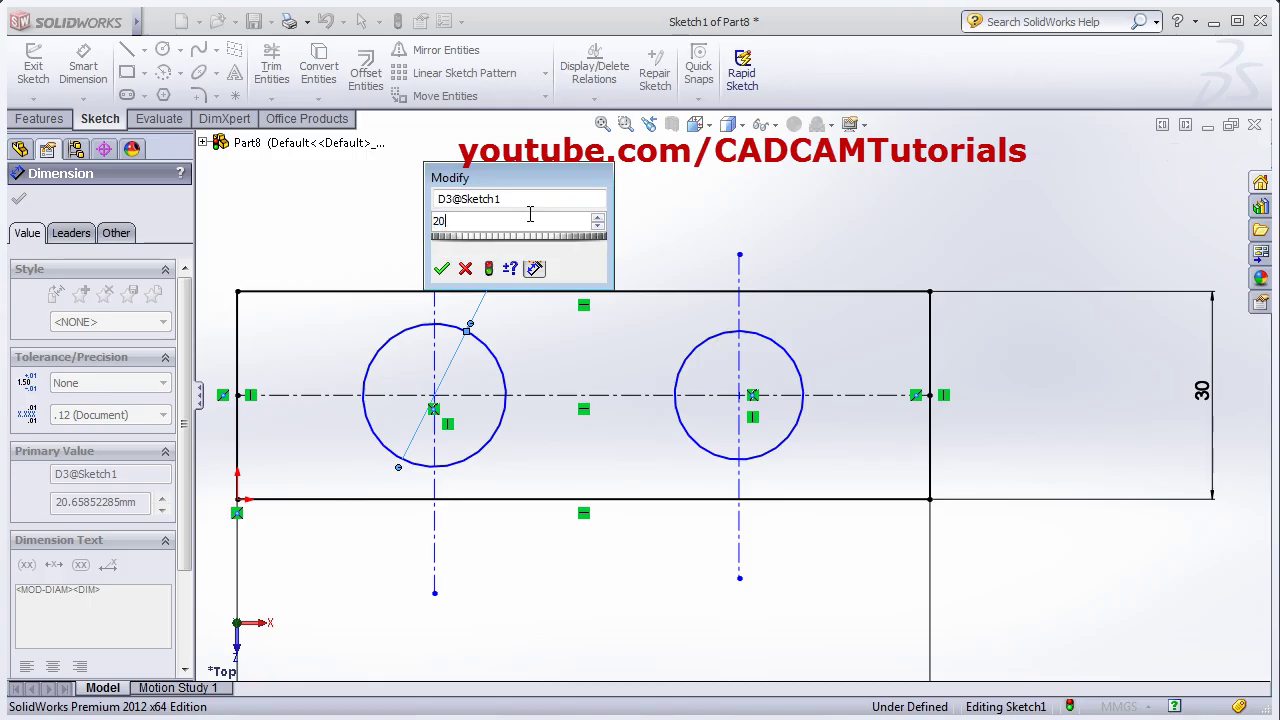
{"action": "key", "text": "Return"}
{"action": "left_click", "coordinate": [799, 362]}
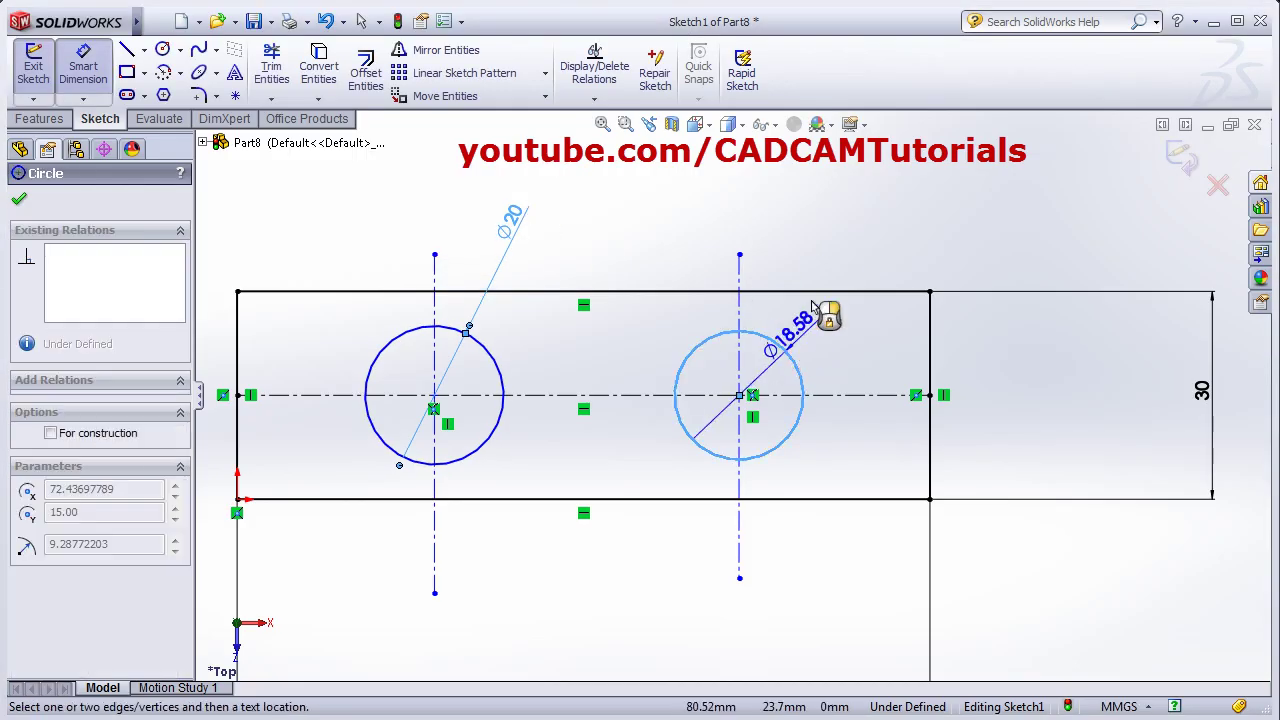
{"action": "left_click", "coordinate": [836, 258]}
{"action": "type", "text": "20"}
{"action": "key", "text": "Return"}
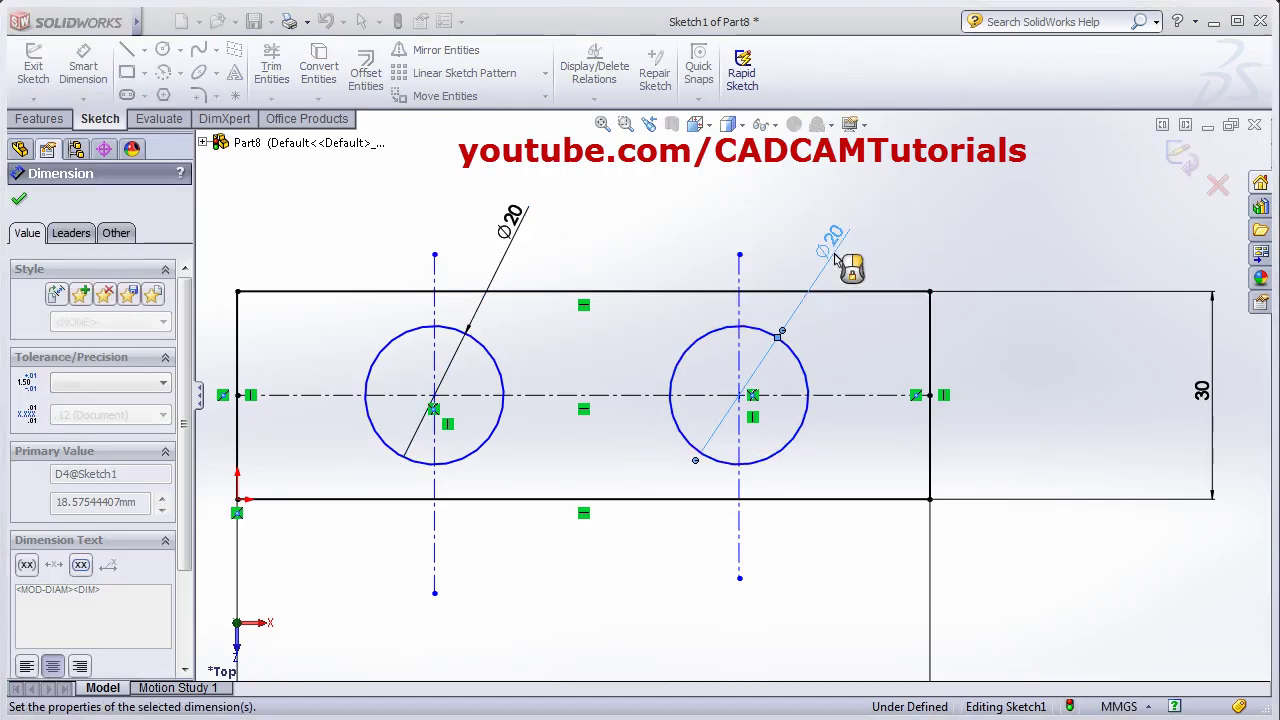
{"action": "left_click", "coordinate": [643, 395]}
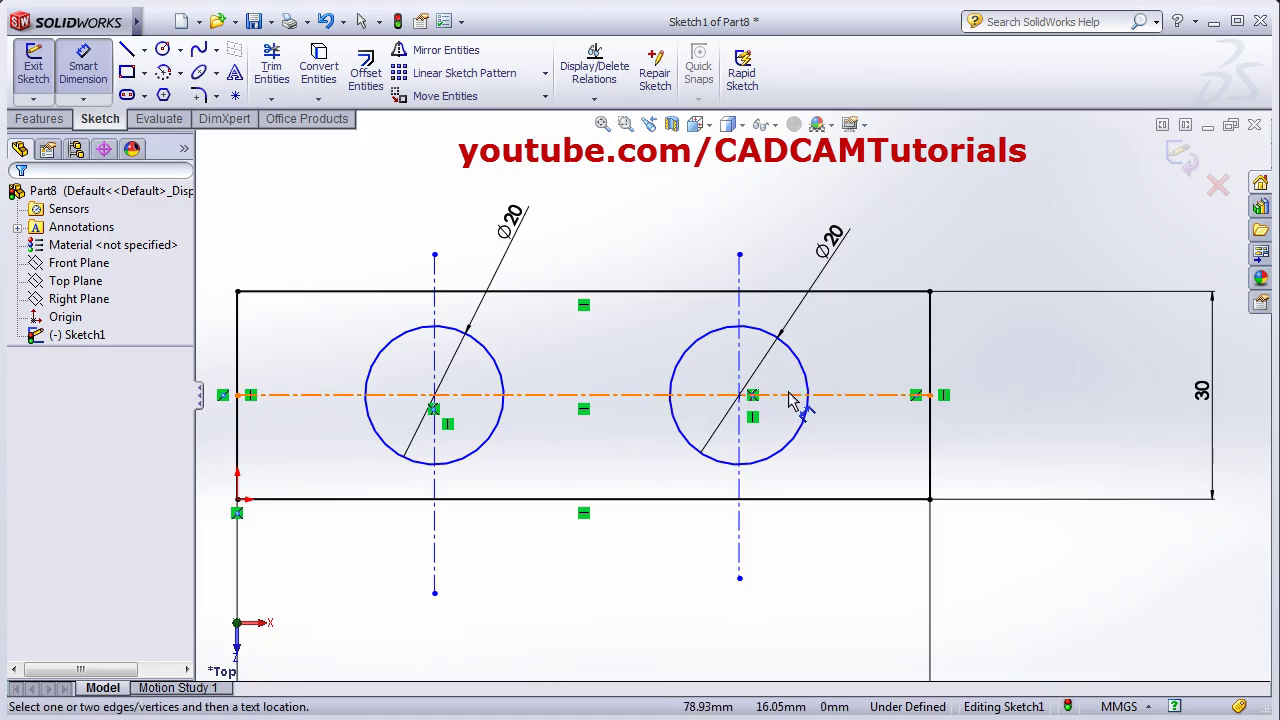
- Move the 30 mm height and 100 mm width dimensions closer to the rectangle and fit the sketch in view
{"action": "left_click_drag", "start_coordinate": [1218, 396], "coordinate": [990, 402]}
{"action": "scroll", "coordinate": [543, 391], "scroll_direction": "down", "scroll_amount": 2}
{"action": "scroll", "coordinate": [575, 420], "scroll_direction": "up", "scroll_amount": 3}
{"action": "left_click", "coordinate": [690, 471]}
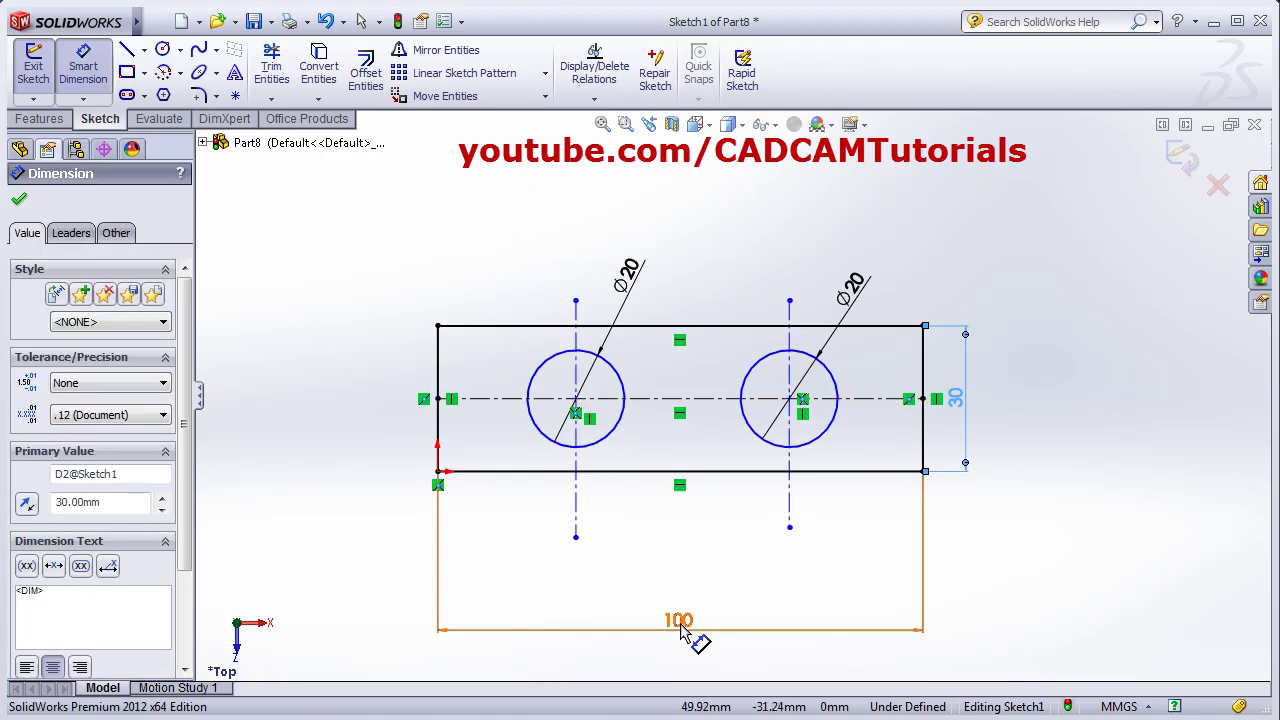
{"action": "left_click", "coordinate": [698, 516]}
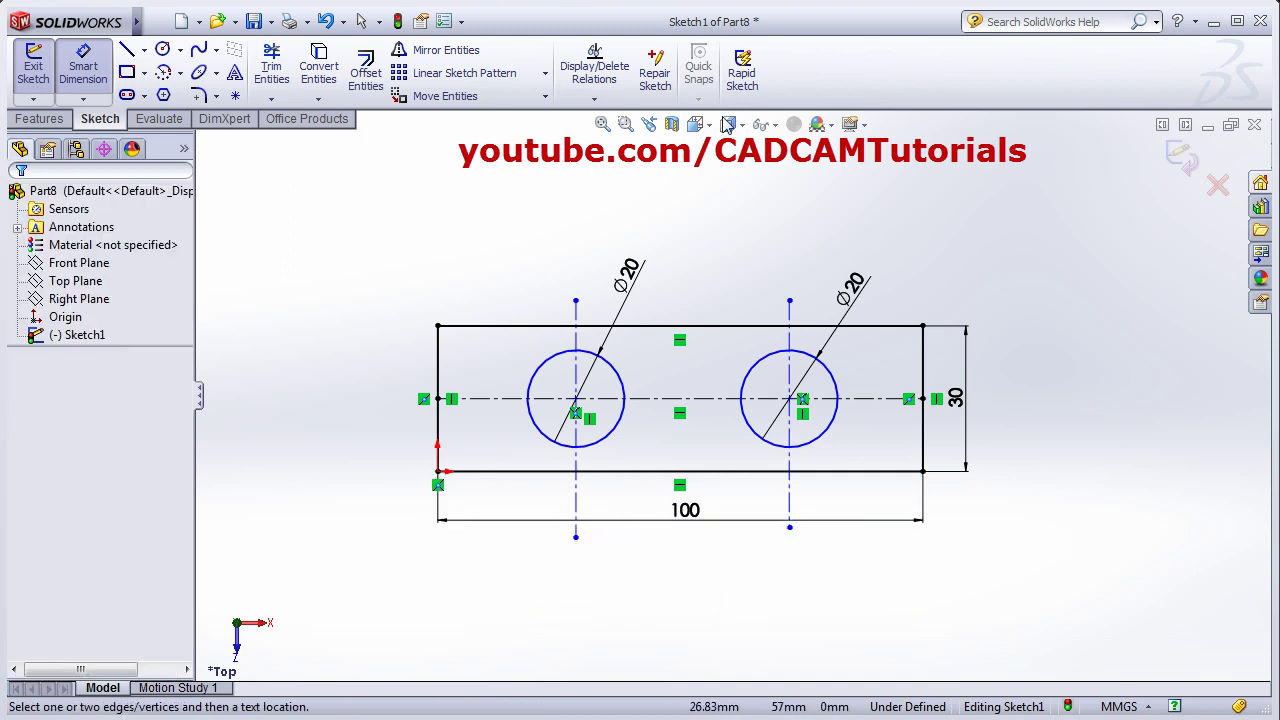
{"action": "left_click", "coordinate": [602, 124]}
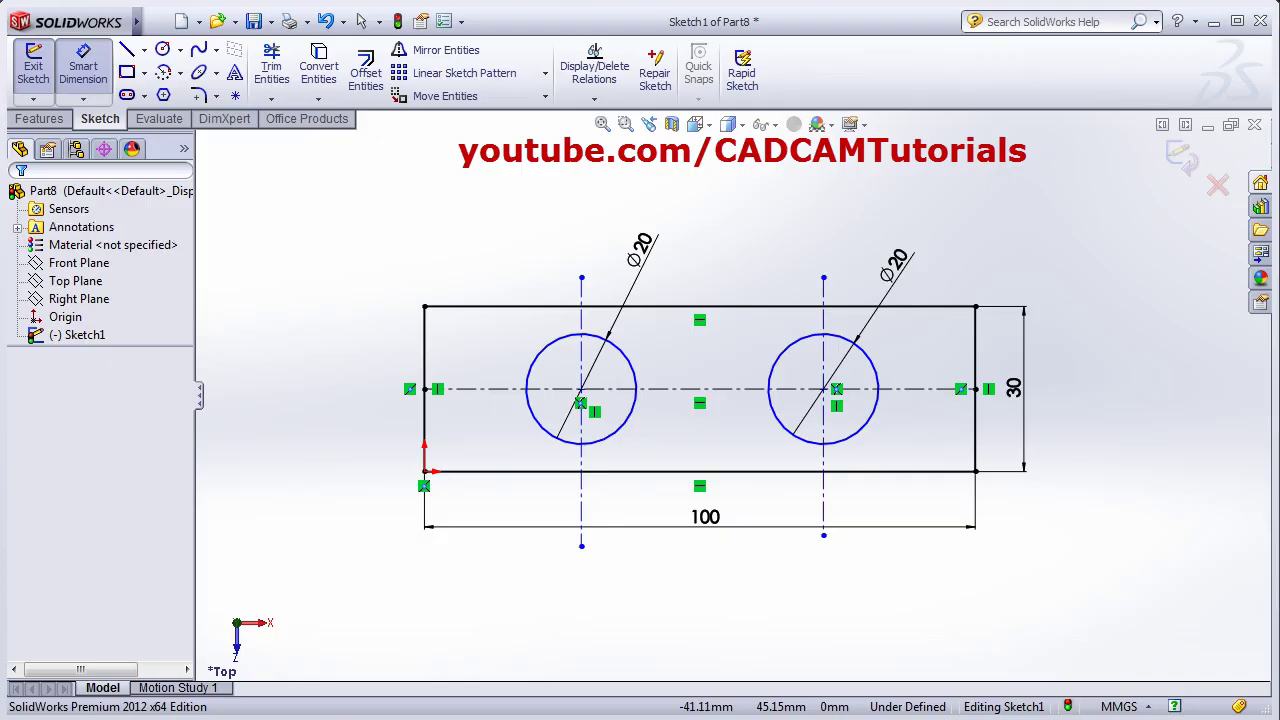
- Switch to the exercise PDF in Adobe Reader and examine the next drawing, the elliptical plate with its holes
{"action": "key", "text": "alt+Tab"}
{"action": "scroll", "coordinate": [278, 330], "scroll_direction": "down", "scroll_amount": 10}
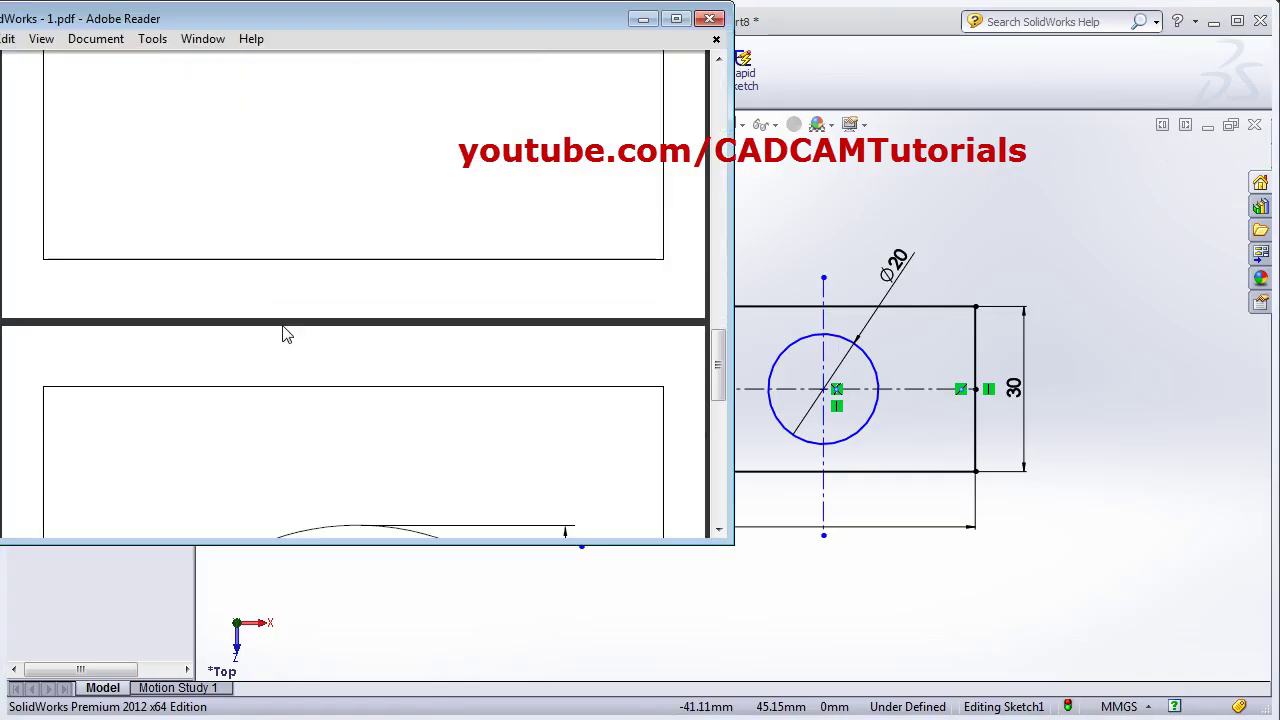
{"action": "scroll", "coordinate": [284, 335], "scroll_direction": "down", "scroll_amount": 4}
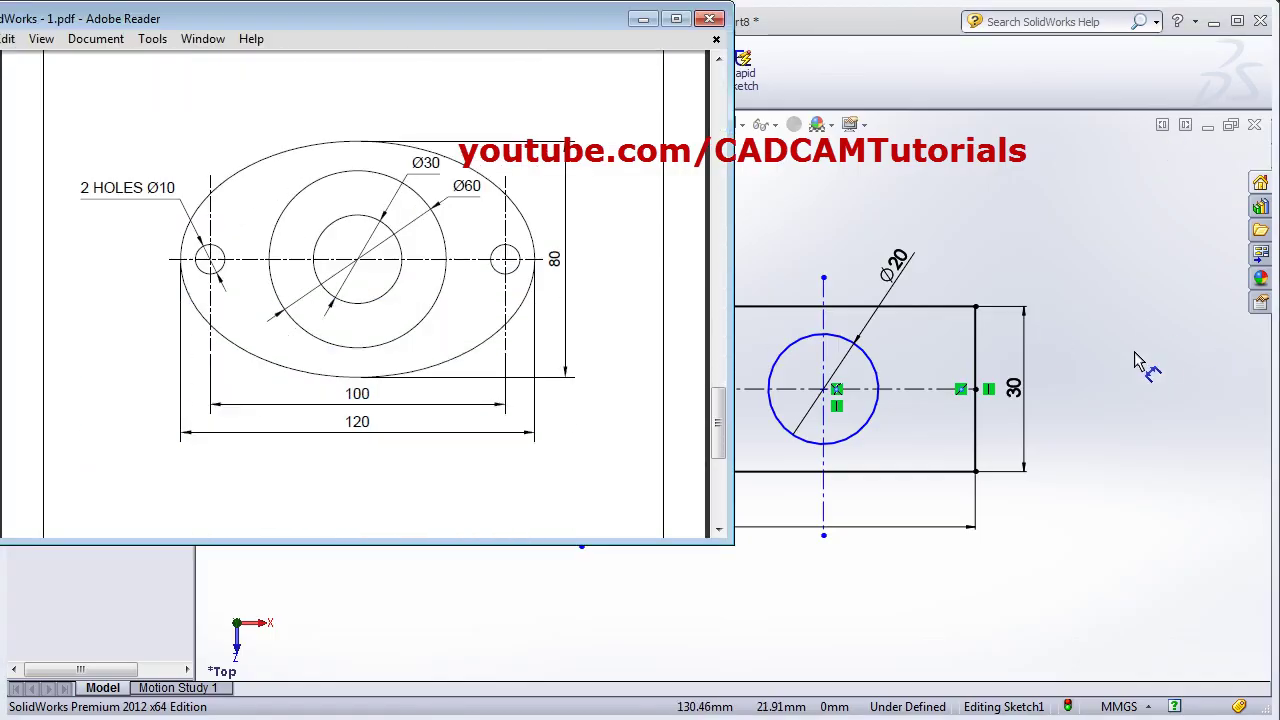
- Return to SolidWorks, create a new part and start a sketch on the Top Plane
{"action": "key", "text": "alt+Tab"}
{"action": "left_click", "coordinate": [178, 22]}
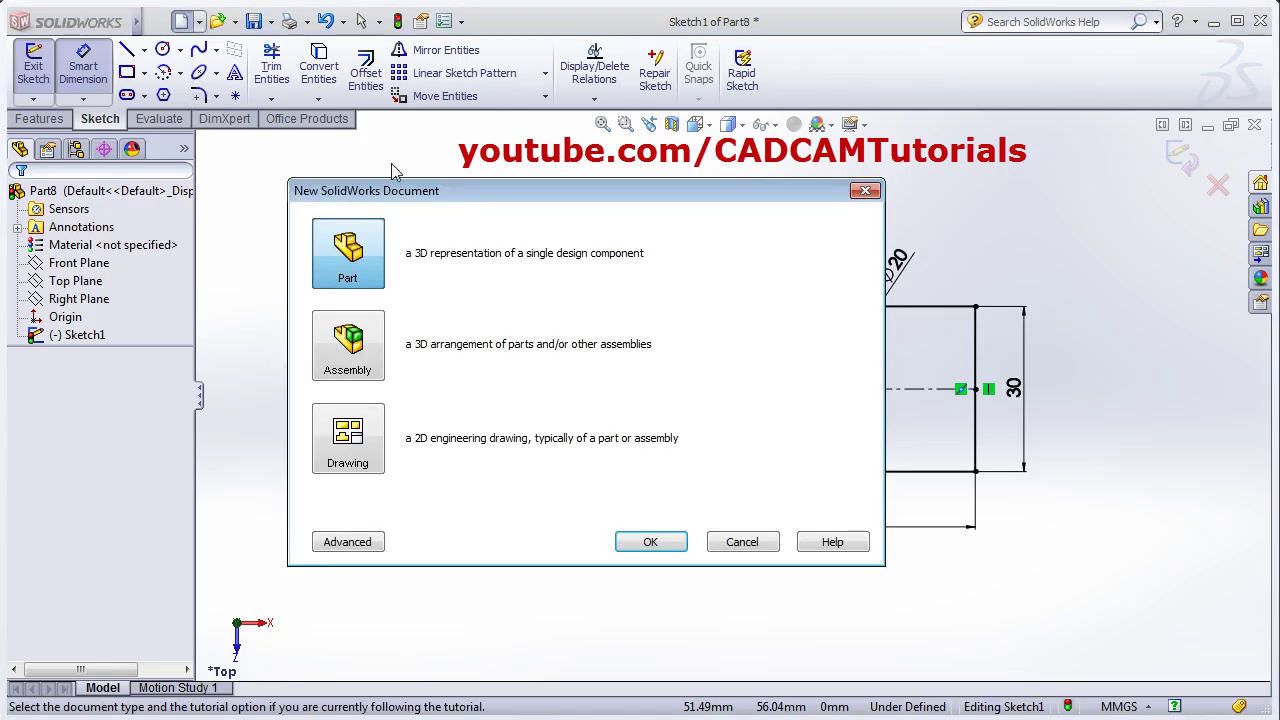
{"action": "left_click", "coordinate": [651, 543]}
{"action": "left_click", "coordinate": [33, 60]}
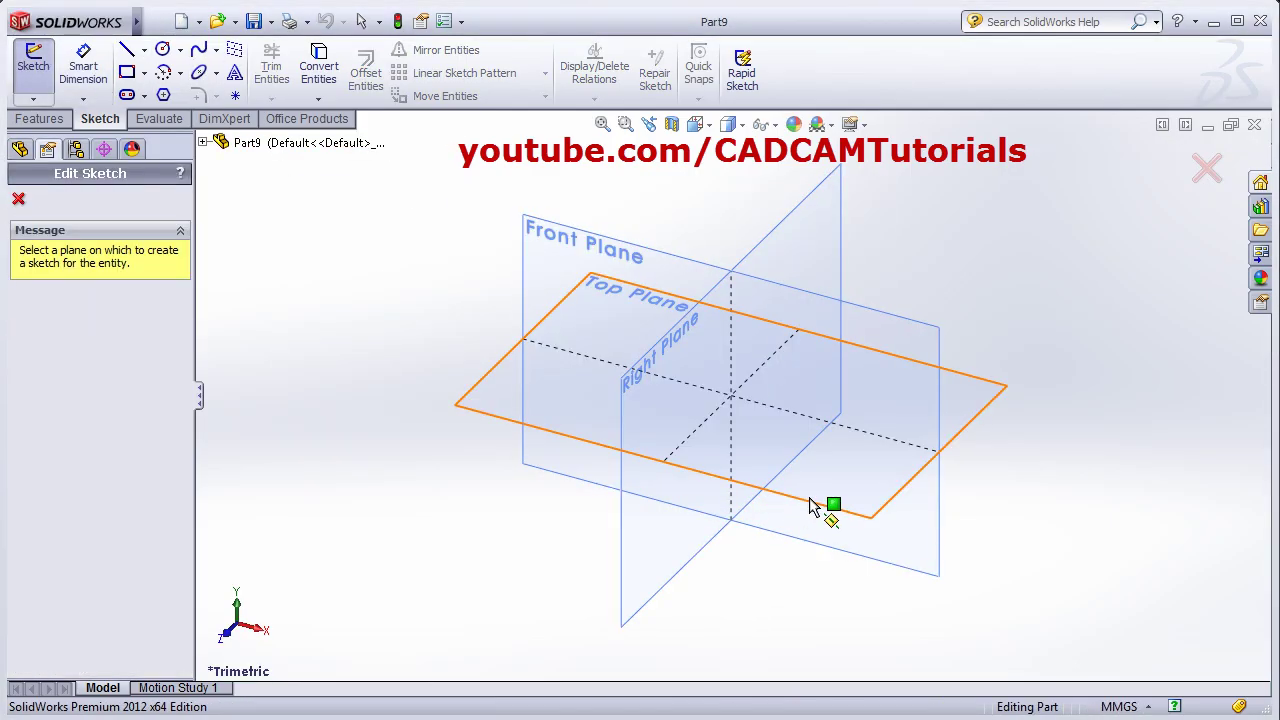
{"action": "left_click", "coordinate": [812, 507]}
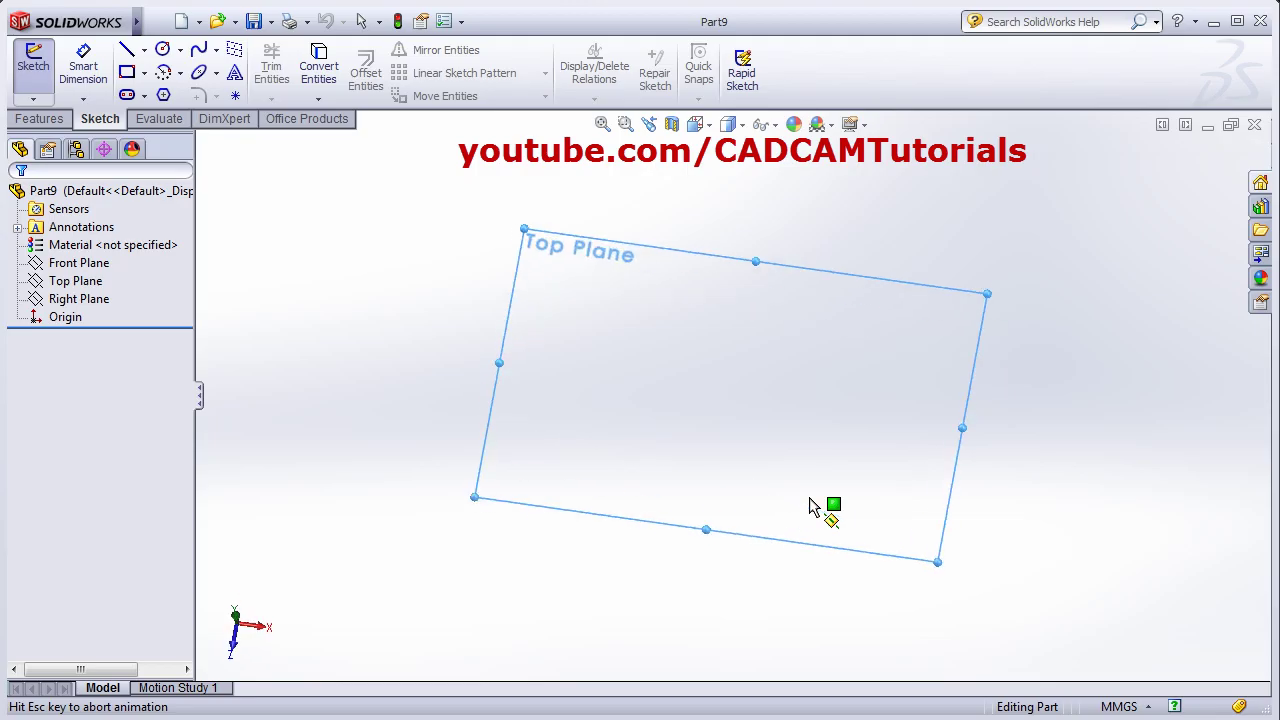
- Draw an ellipse centred on the origin with a horizontal major radius of about 91 mm and a shorter vertical axis
{"action": "left_click", "coordinate": [202, 76]}
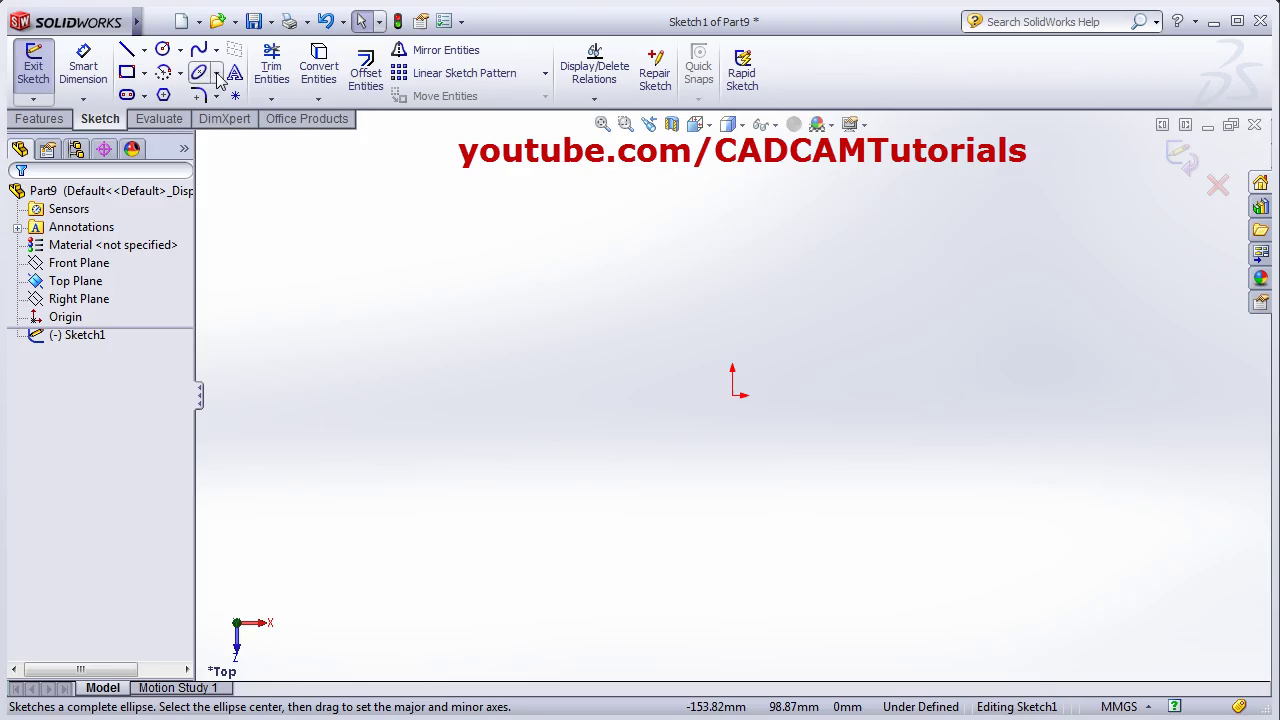
{"action": "left_click", "coordinate": [216, 76]}
{"action": "left_click", "coordinate": [238, 95]}
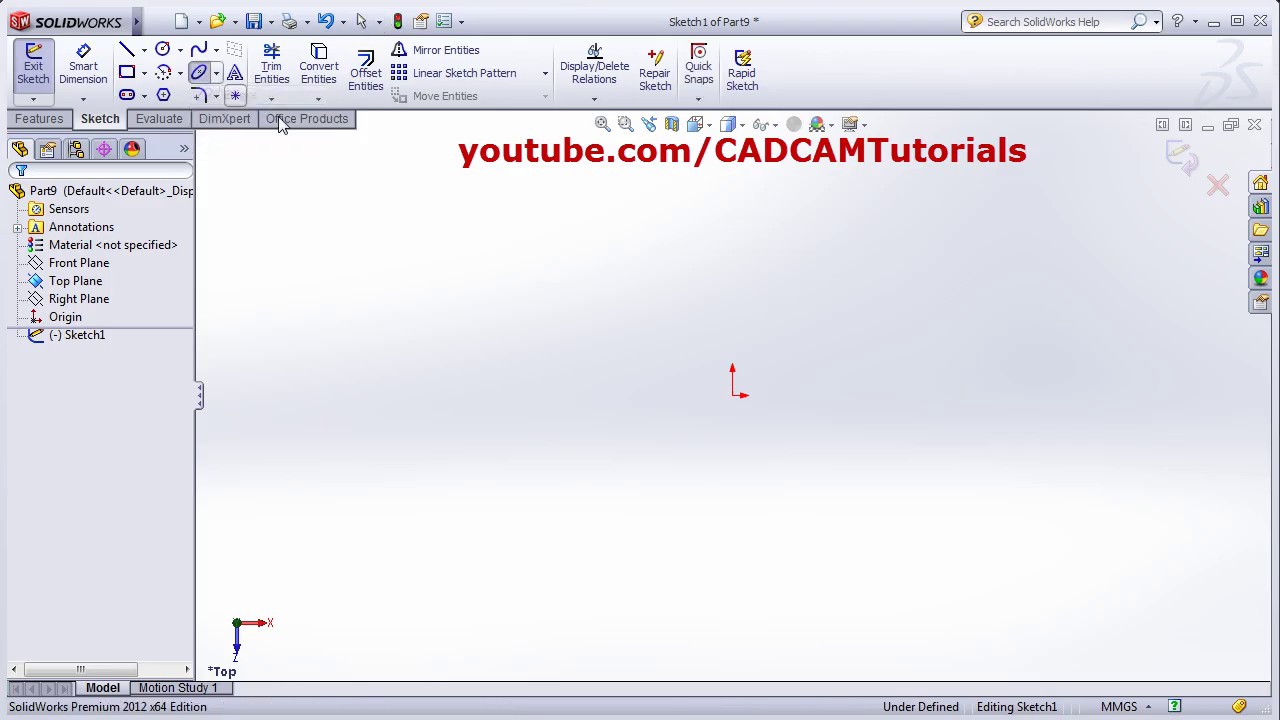
{"action": "left_click", "coordinate": [734, 396]}
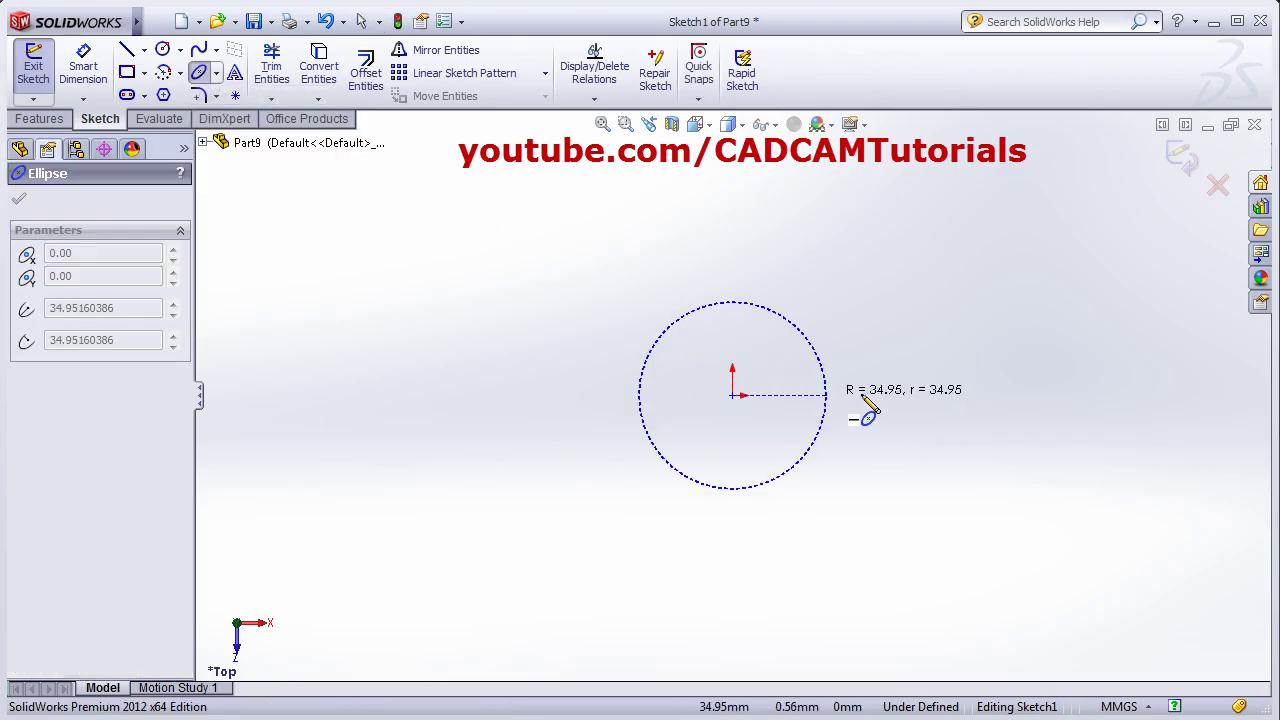
{"action": "left_click", "coordinate": [979, 398]}
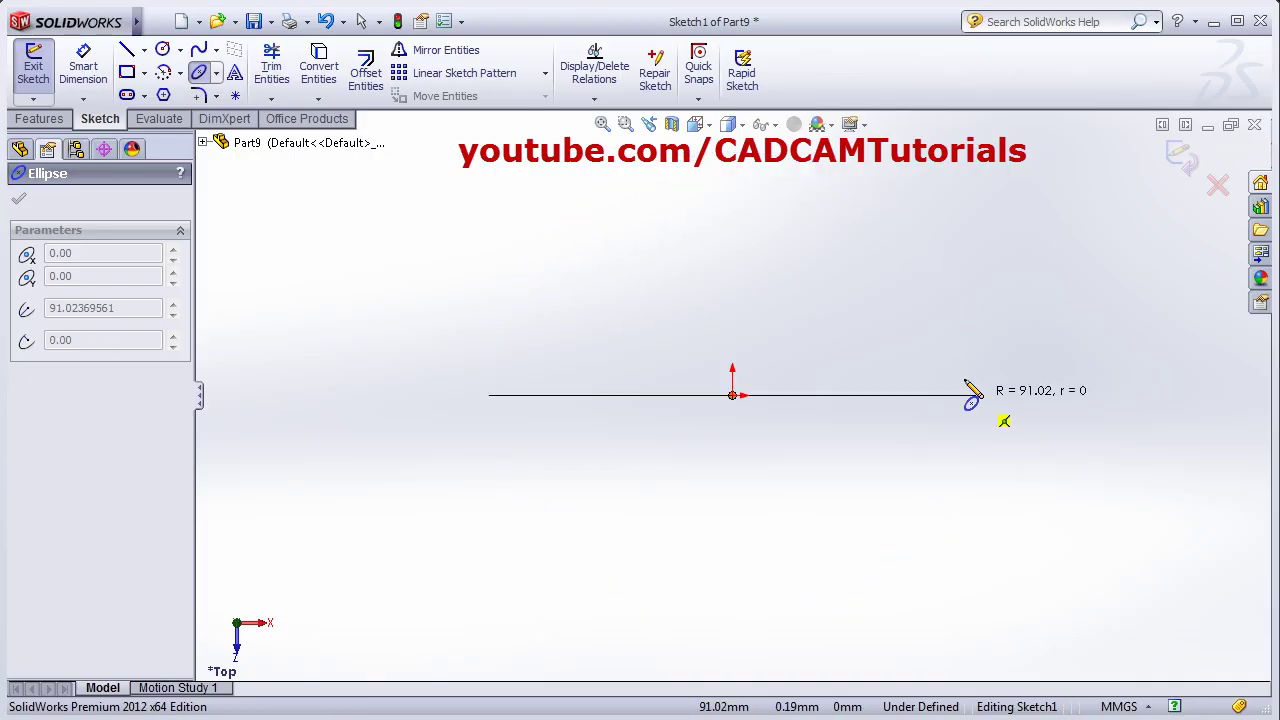
{"action": "left_click", "coordinate": [739, 292]}
- Dimension the ellipse's overall width between its two side points as 120 mm, checking the value against the PDF drawing
{"action": "left_click", "coordinate": [81, 54]}
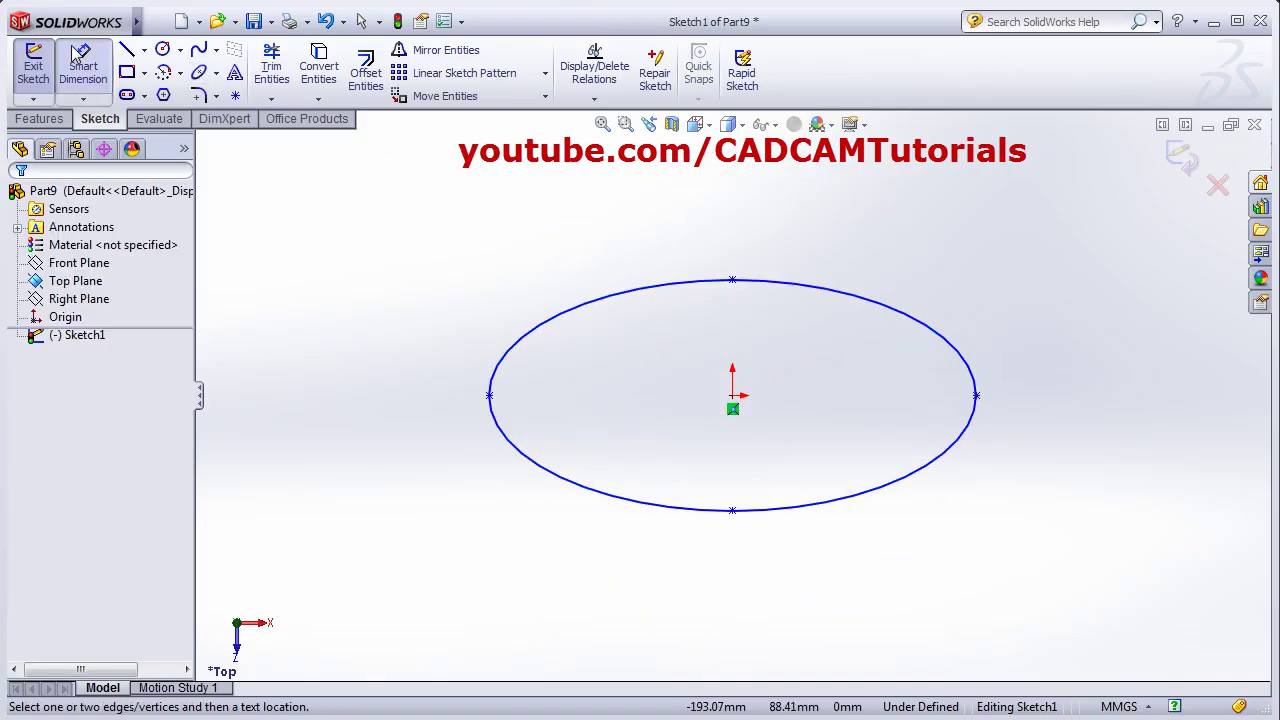
{"action": "left_click", "coordinate": [490, 397]}
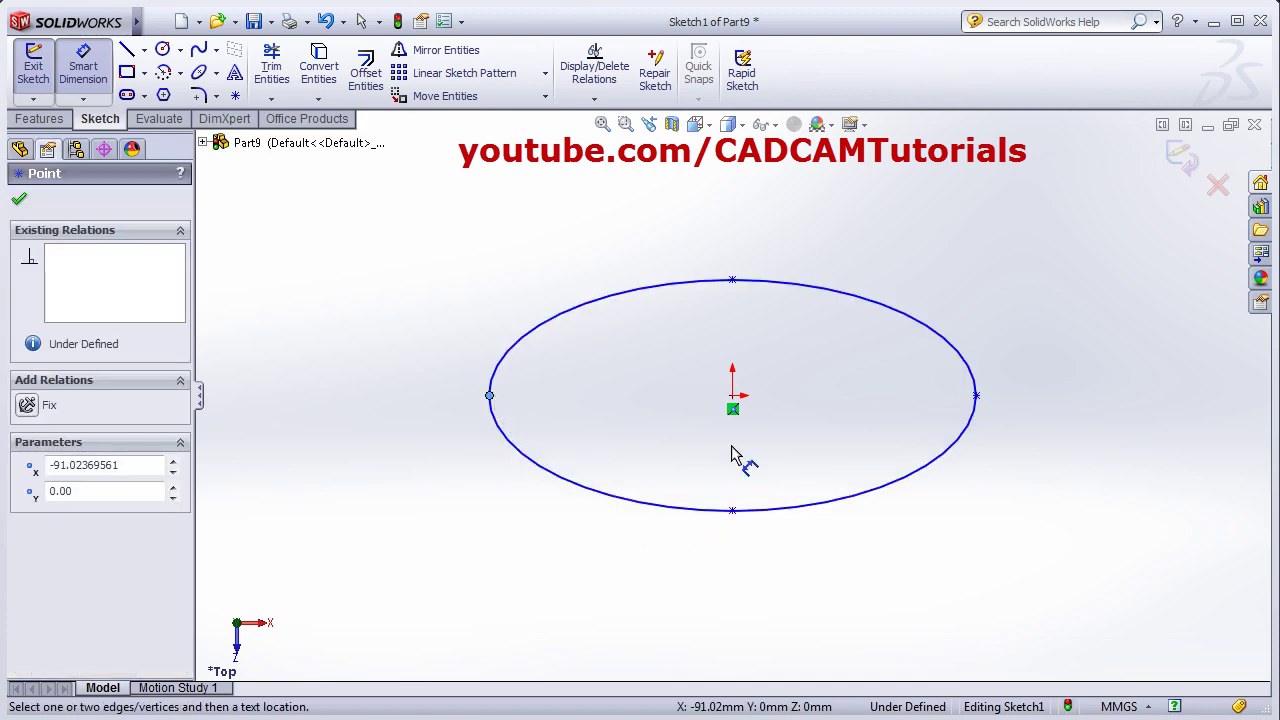
{"action": "left_click", "coordinate": [977, 398]}
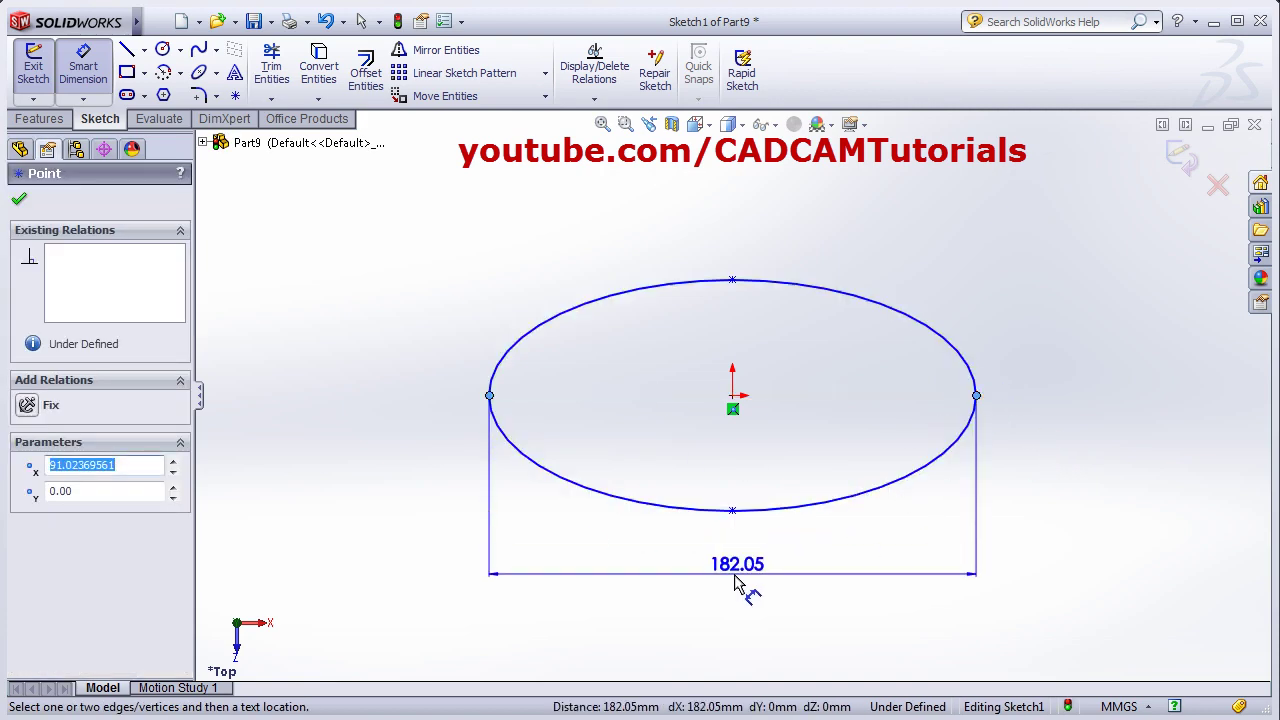
{"action": "left_click", "coordinate": [736, 566]}
{"action": "key", "text": "alt+Tab"}
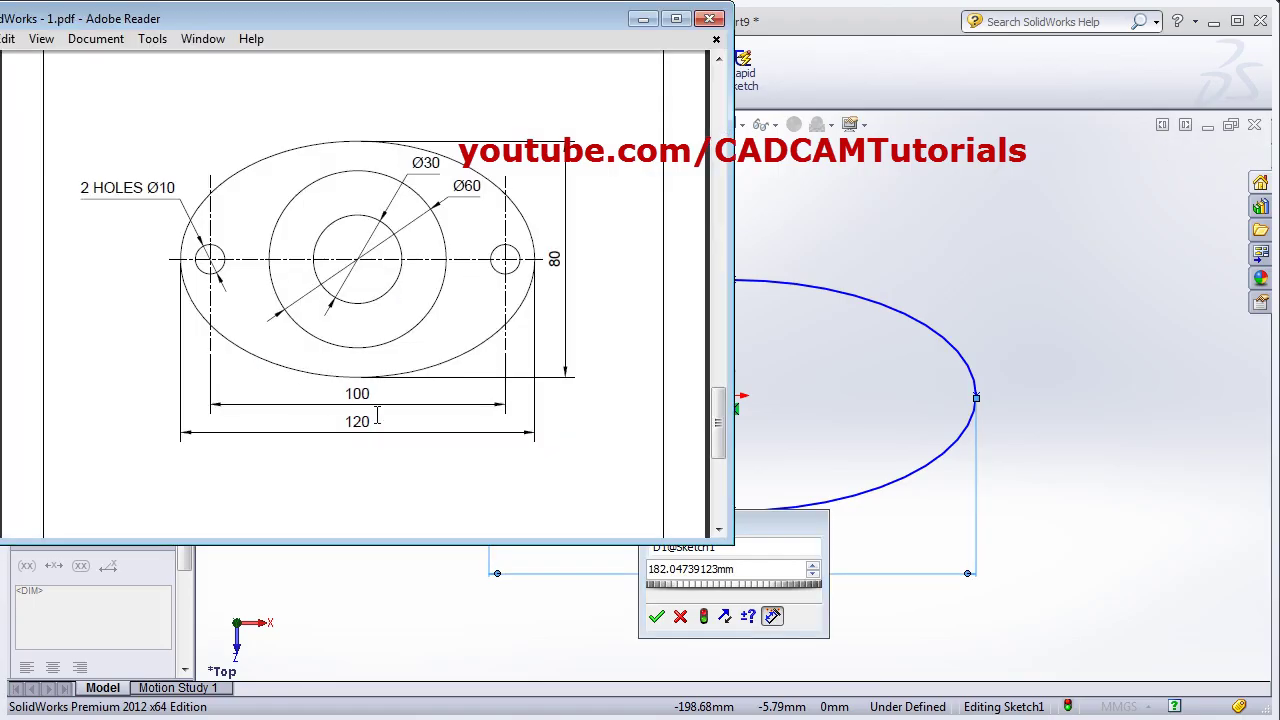
{"action": "key", "text": "alt+Tab"}
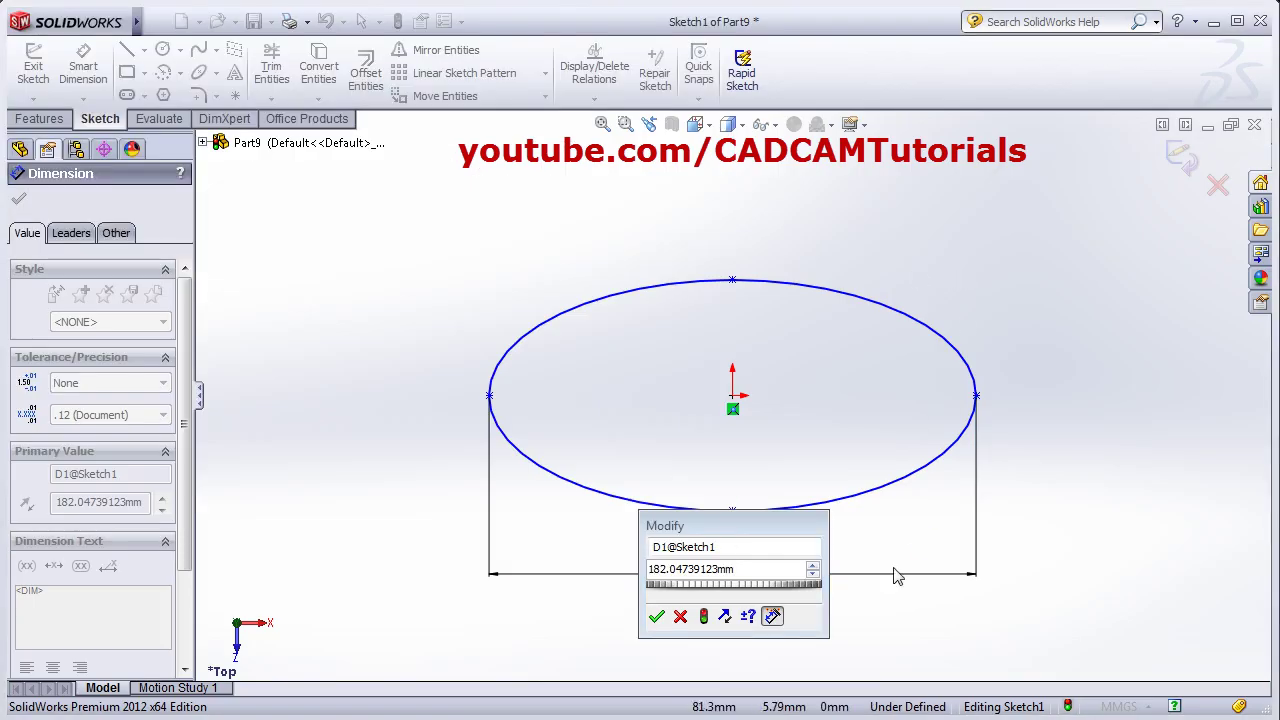
{"action": "type", "text": "120"}
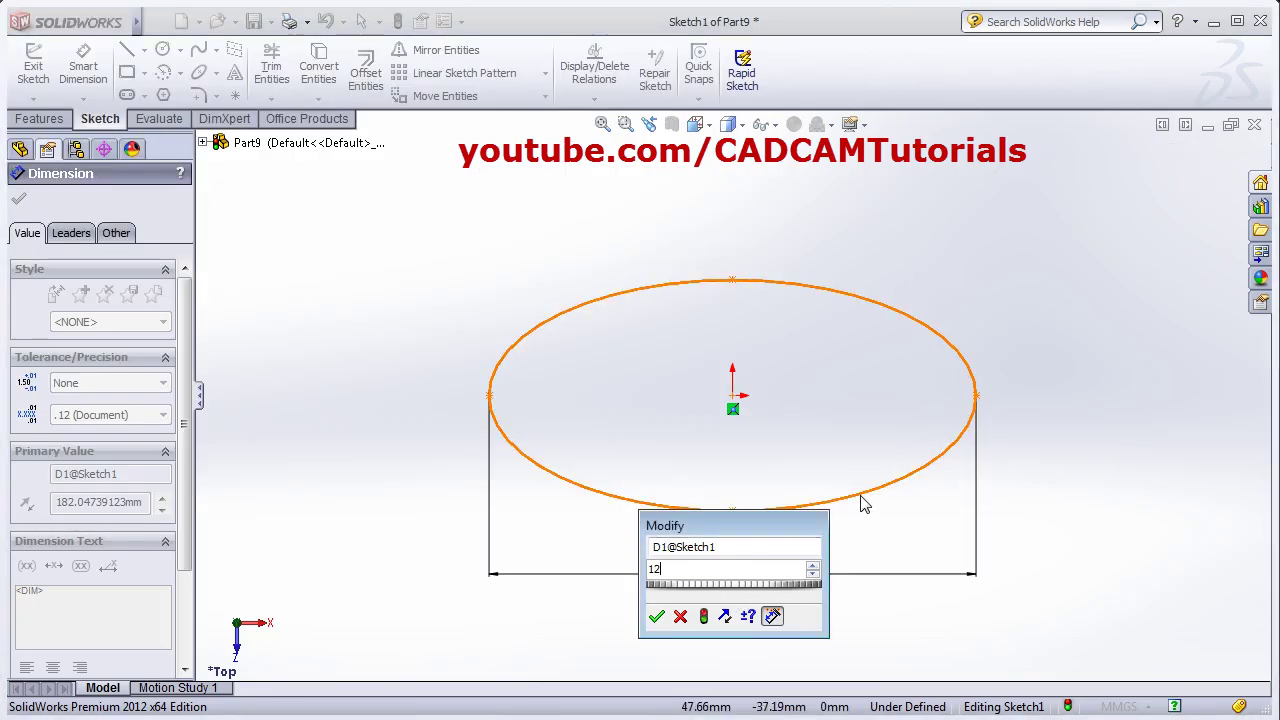
{"action": "key", "text": "Return"}
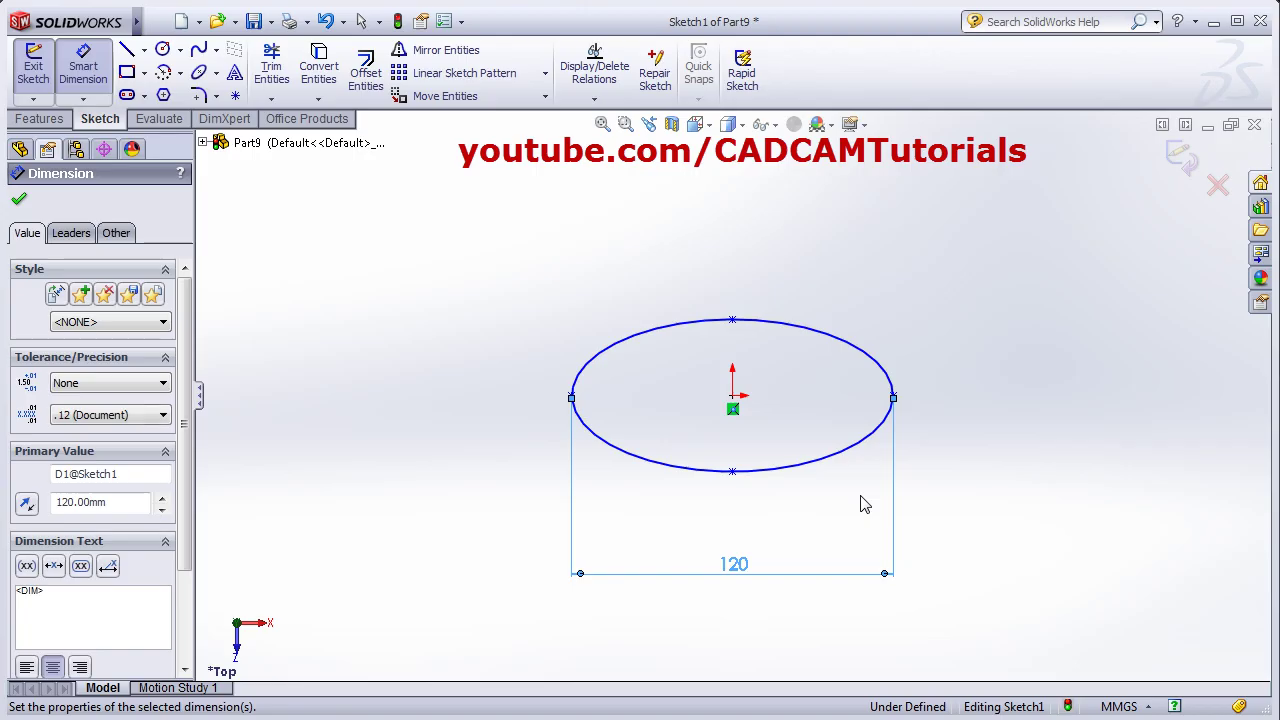
- Dimension the ellipse's overall height between its highest and lowest points as 80 mm
{"action": "left_click", "coordinate": [735, 478]}
{"action": "left_click", "coordinate": [733, 322]}
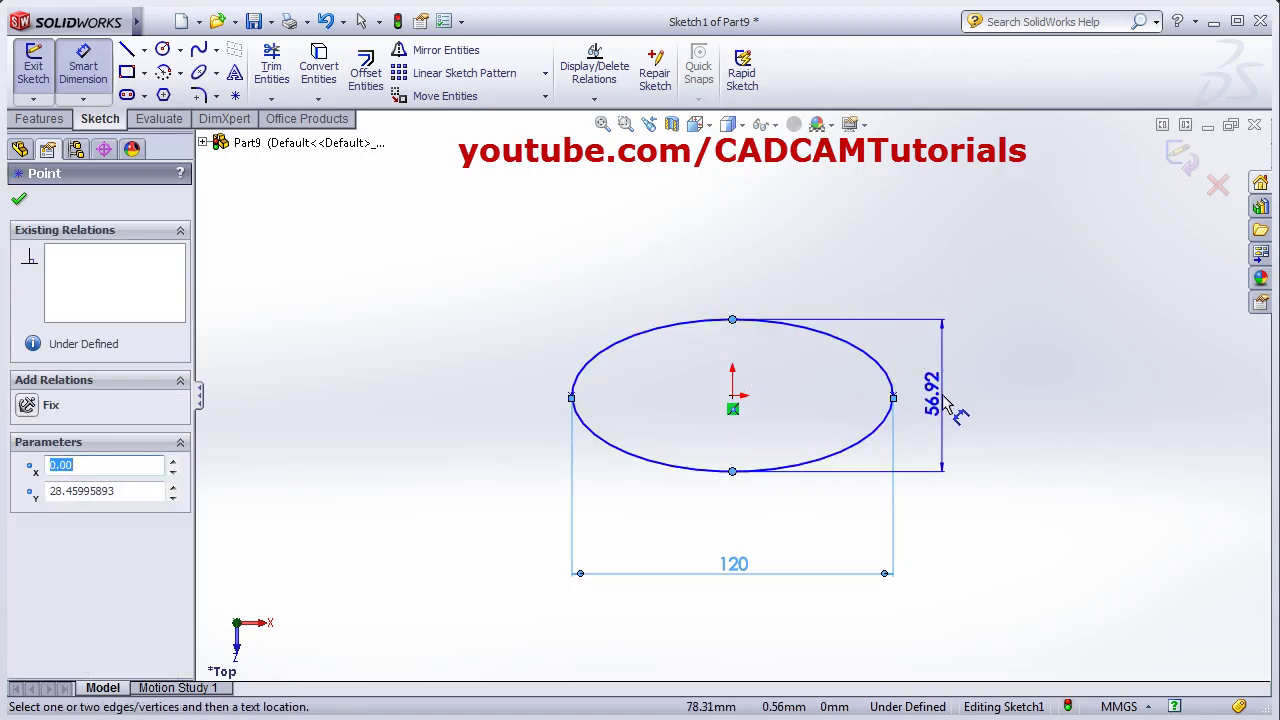
{"action": "left_click", "coordinate": [943, 414]}
{"action": "type", "text": "80"}
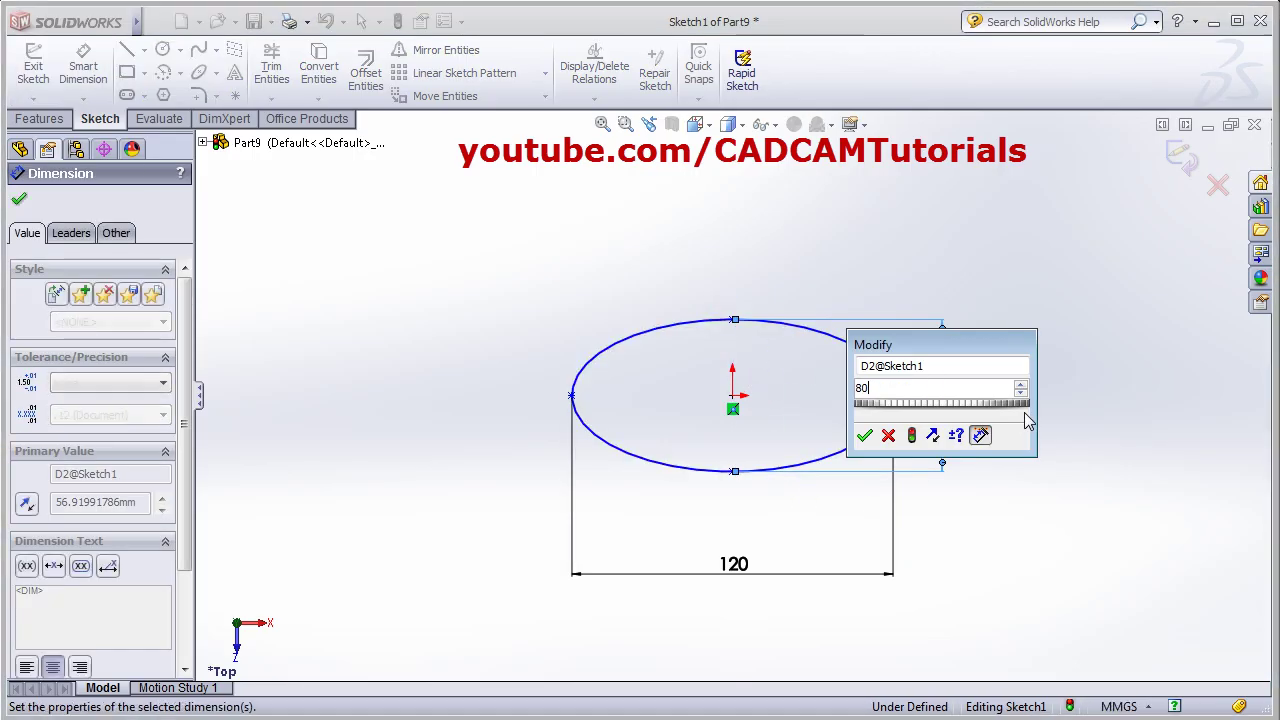
{"action": "key", "text": "Return"}
- Move the ellipse's width and height dimensions closer to its outline and fit the sketch in view
{"action": "left_click", "coordinate": [736, 535]}
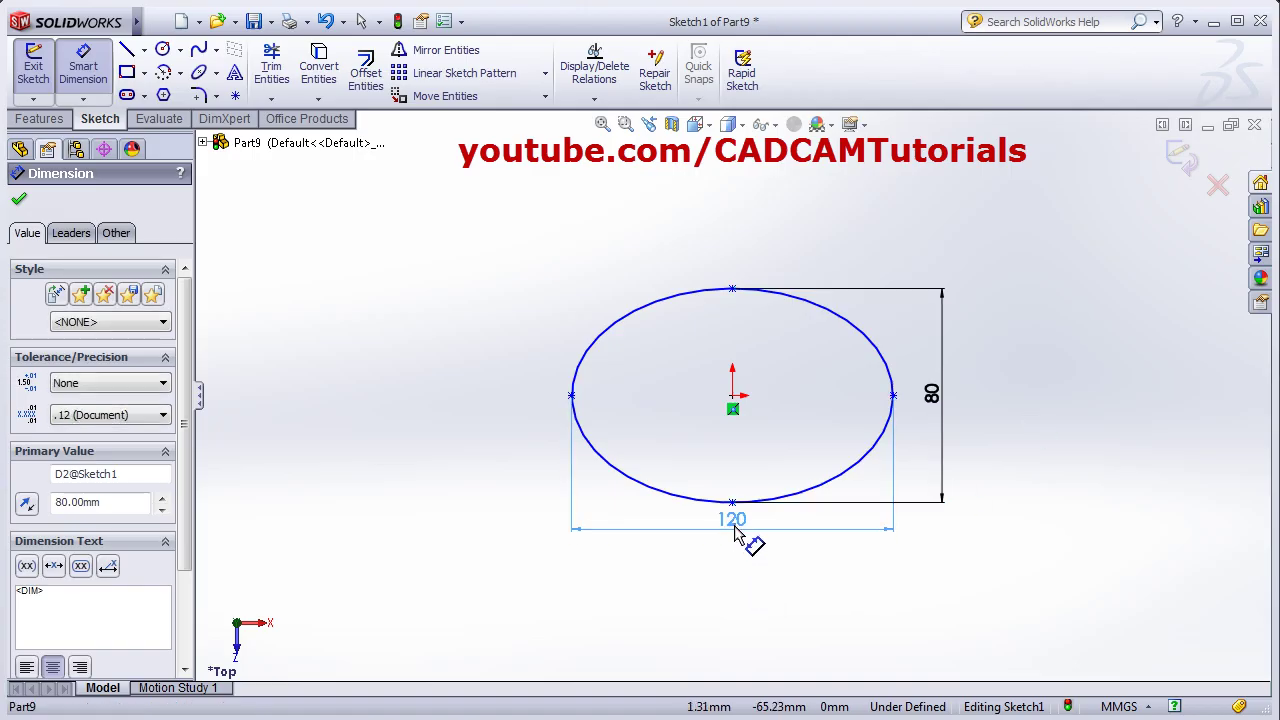
{"action": "left_click_drag", "start_coordinate": [945, 402], "coordinate": [930, 402]}
{"action": "left_click", "coordinate": [604, 126]}
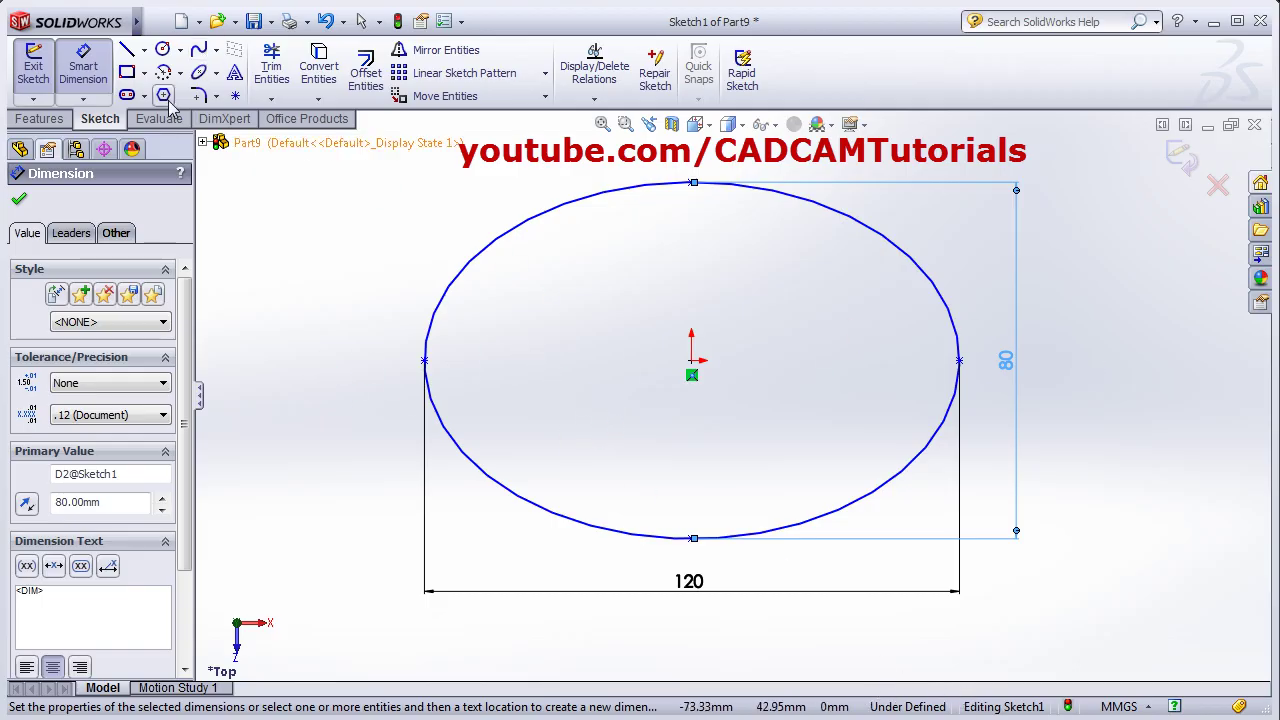
- Draw a horizontal centerline through the origin, extending beyond both side points of the ellipse
{"action": "left_click", "coordinate": [144, 51]}
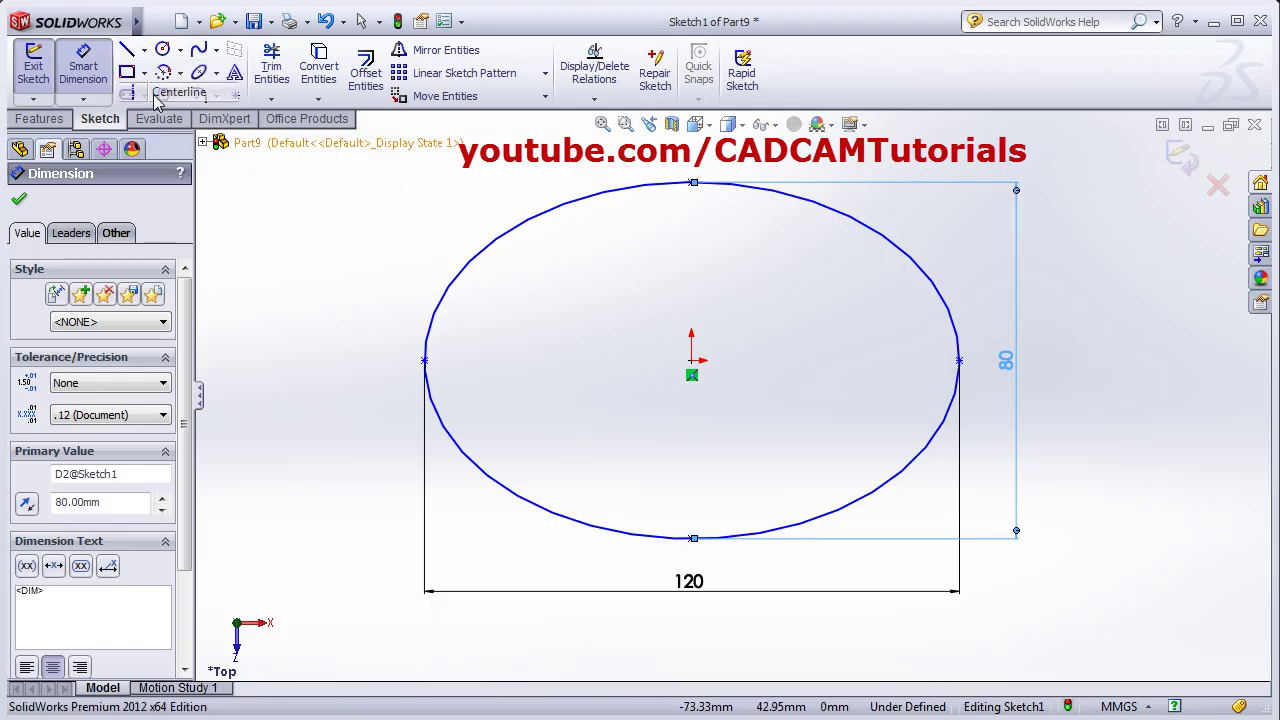
{"action": "left_click", "coordinate": [170, 91]}
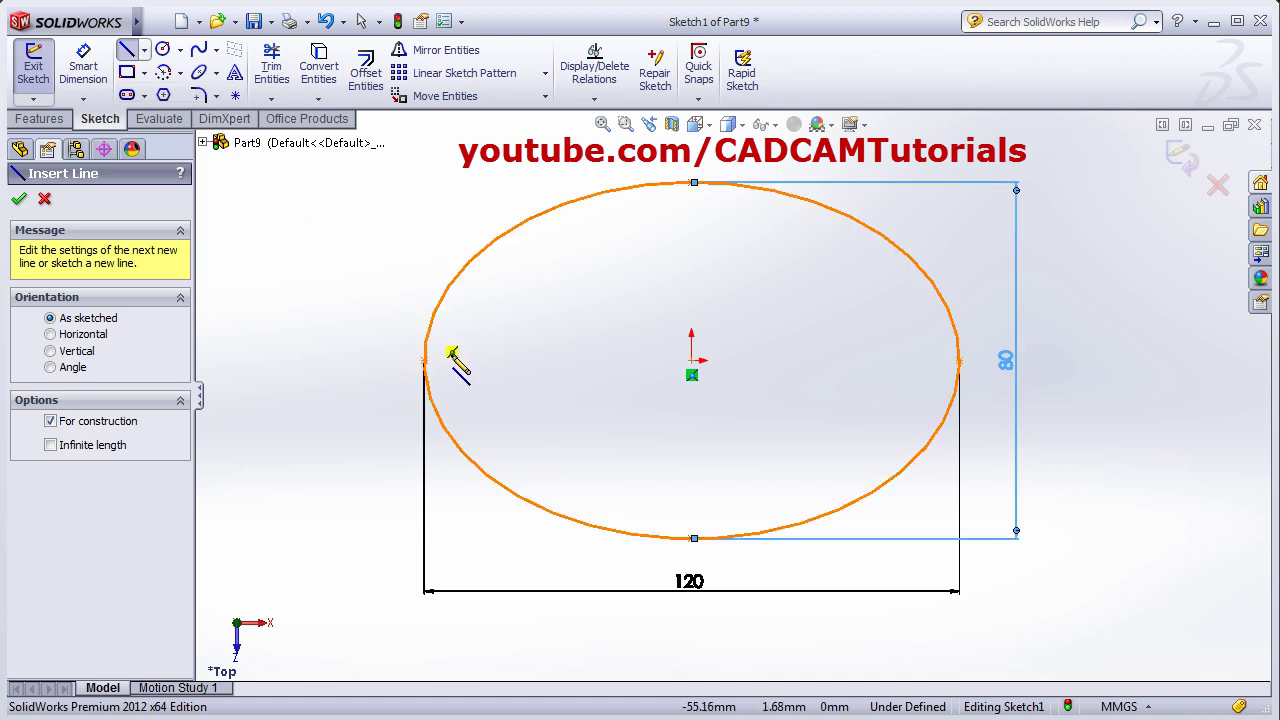
{"action": "left_click", "coordinate": [340, 360]}
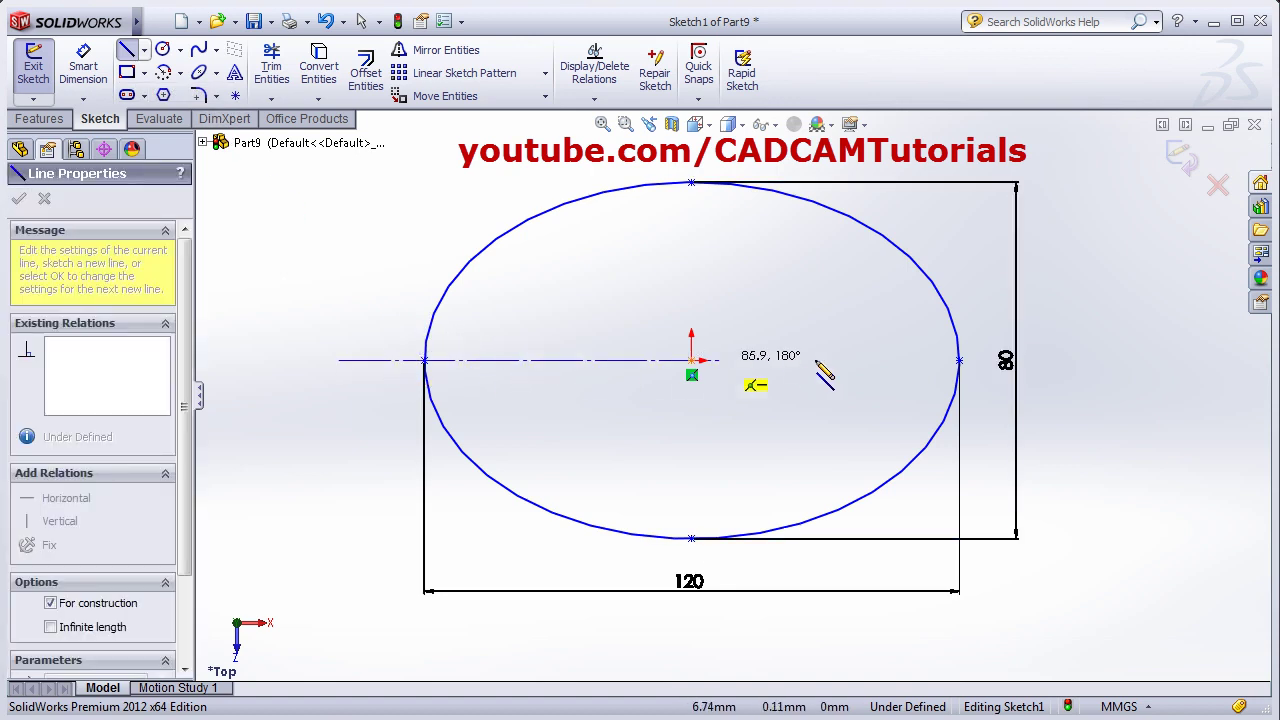
{"action": "left_click", "coordinate": [989, 360]}
{"action": "key", "text": "Escape"}
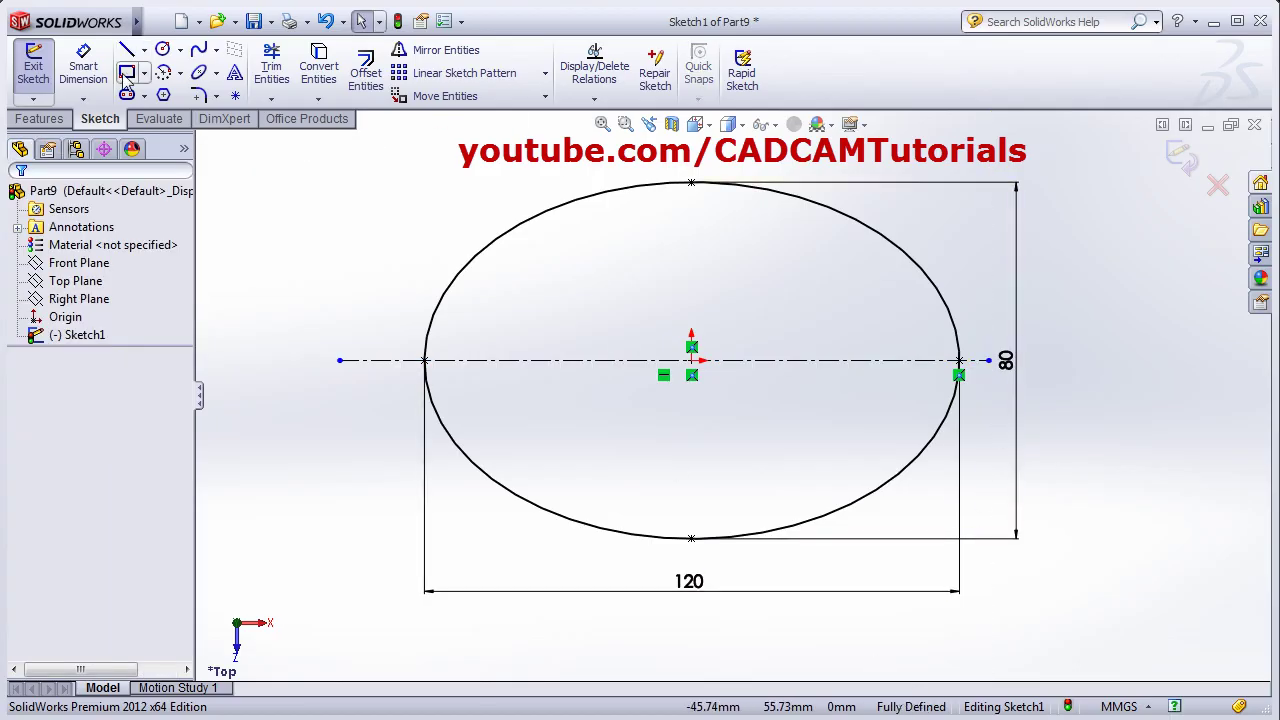
- Draw a vertical centerline through the origin, extending slightly beyond the ellipse's highest and lowest points
{"action": "left_click", "coordinate": [145, 50]}
{"action": "left_click", "coordinate": [162, 88]}
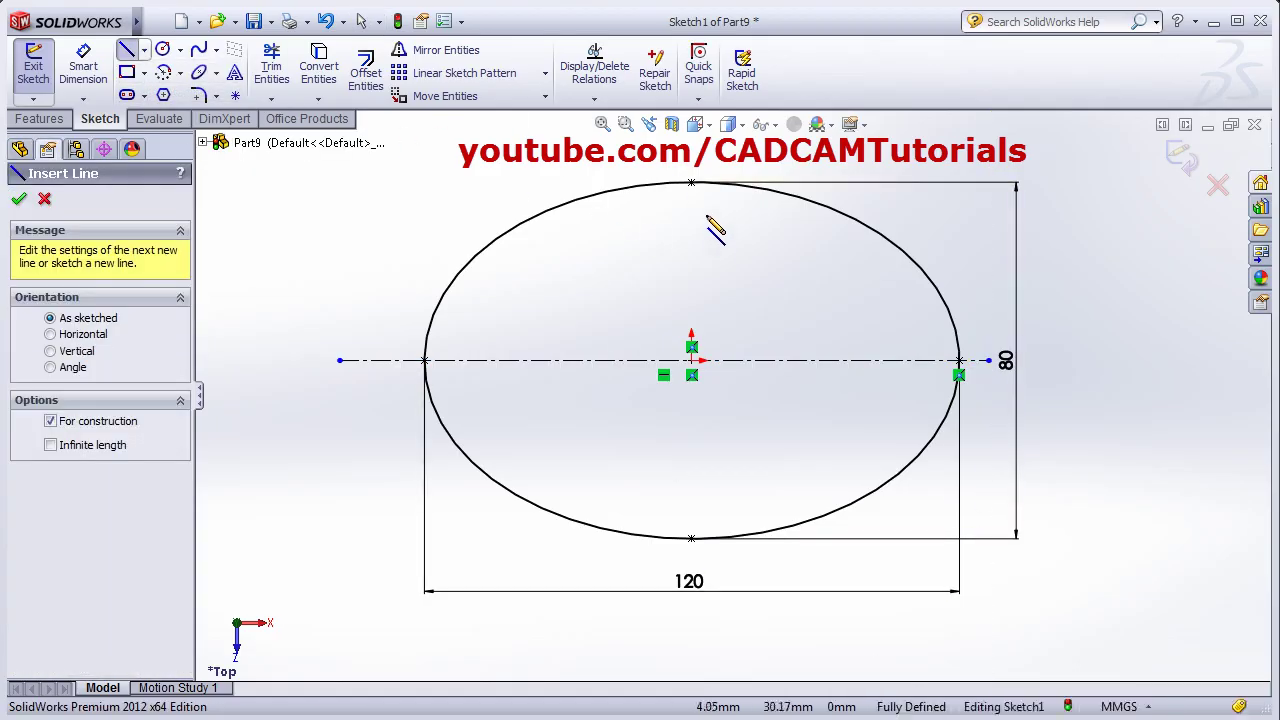
{"action": "left_click", "coordinate": [691, 182]}
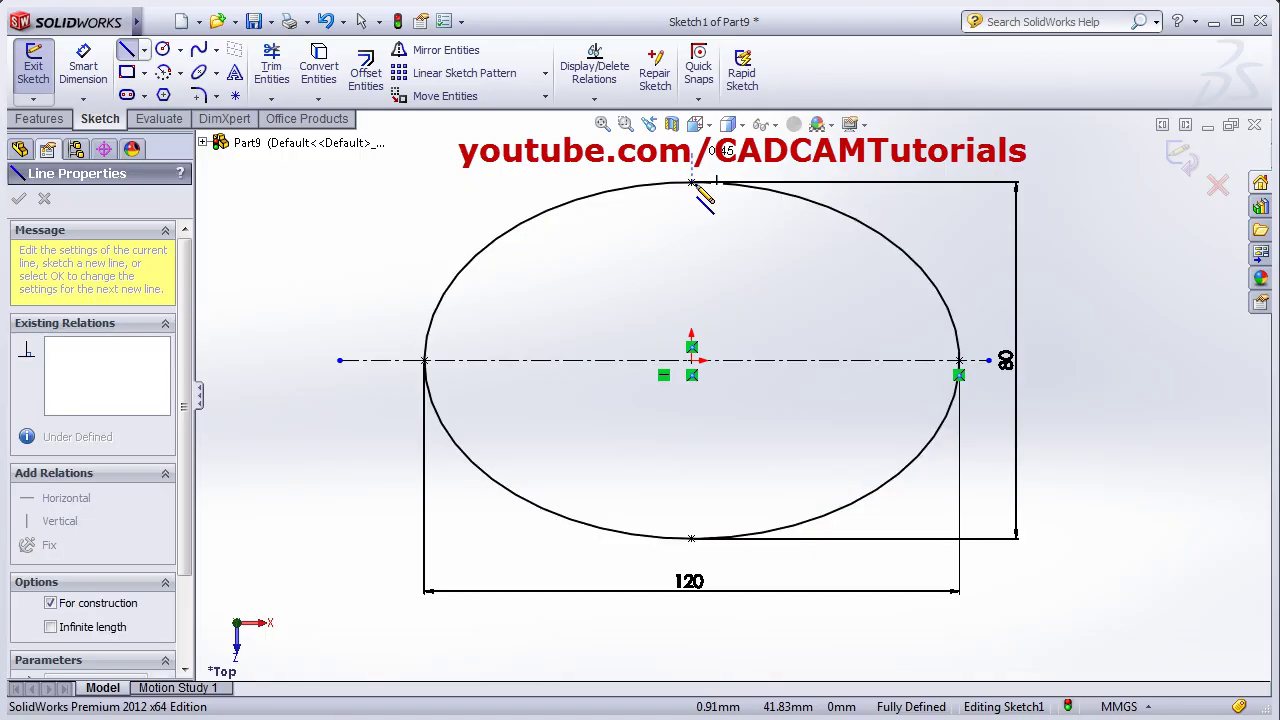
{"action": "left_click", "coordinate": [691, 539]}
{"action": "key", "text": "Escape"}
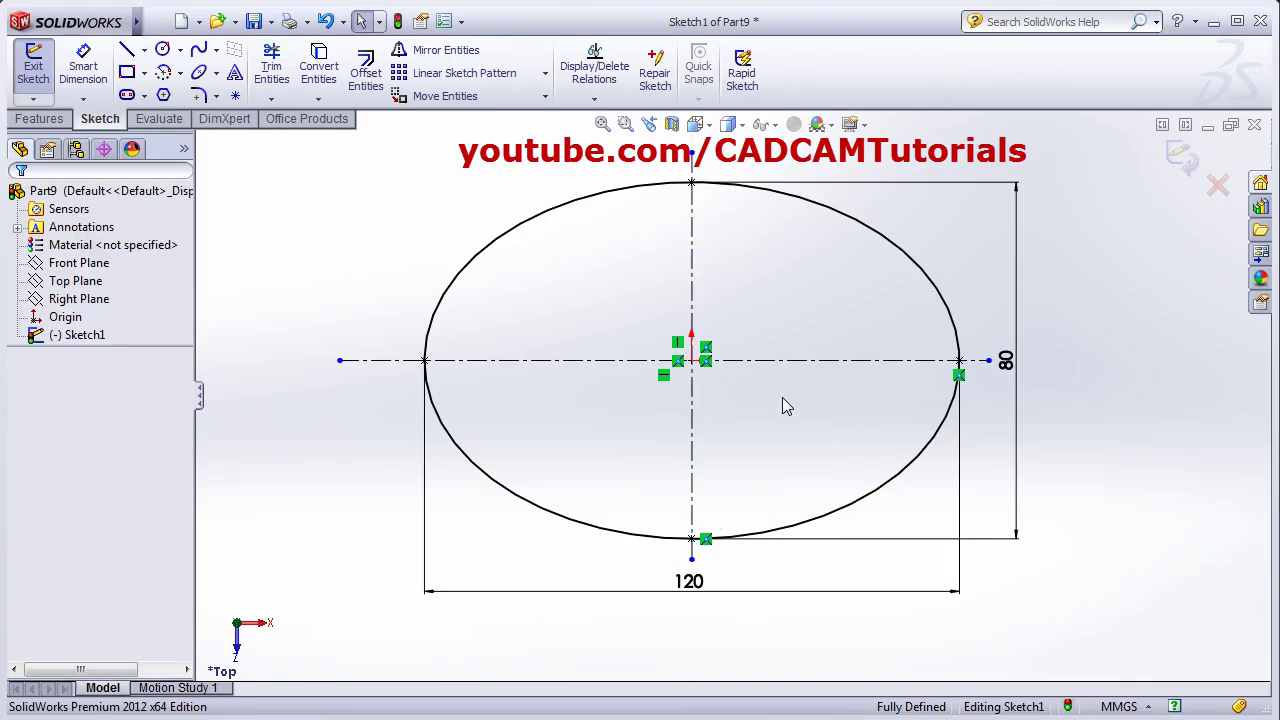
- Draw a vertical centerline about 38 mm long across the horizontal centerline, about 43 mm left of the ellipse's center
{"action": "right_click", "coordinate": [782, 397]}
{"action": "left_click", "coordinate": [849, 460]}
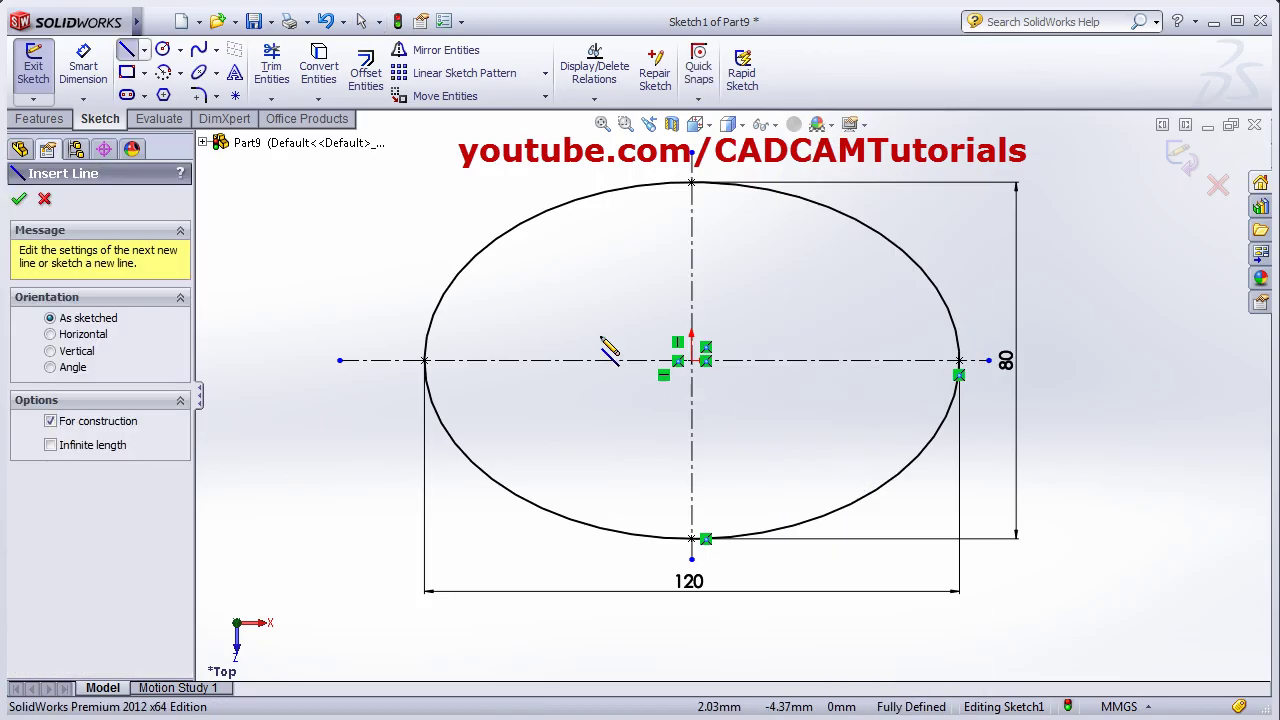
{"action": "left_click", "coordinate": [501, 264]}
{"action": "left_click", "coordinate": [501, 432]}
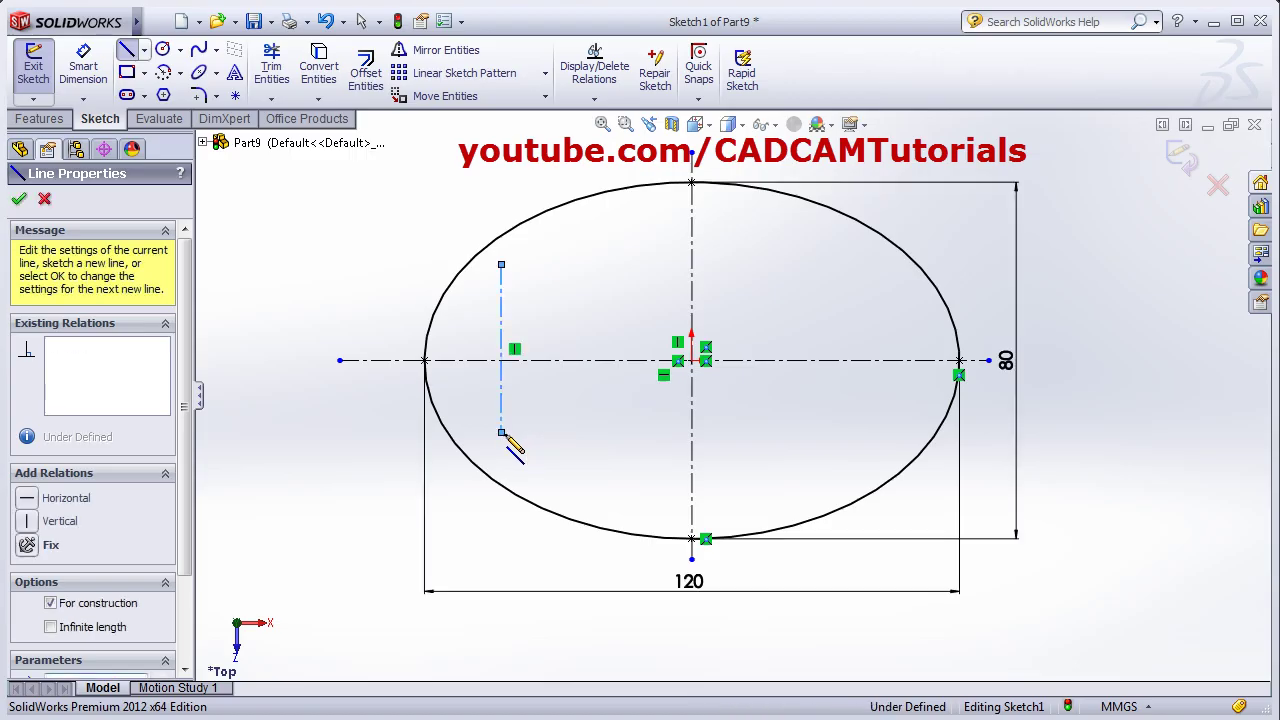
{"action": "right_click", "coordinate": [572, 434]}
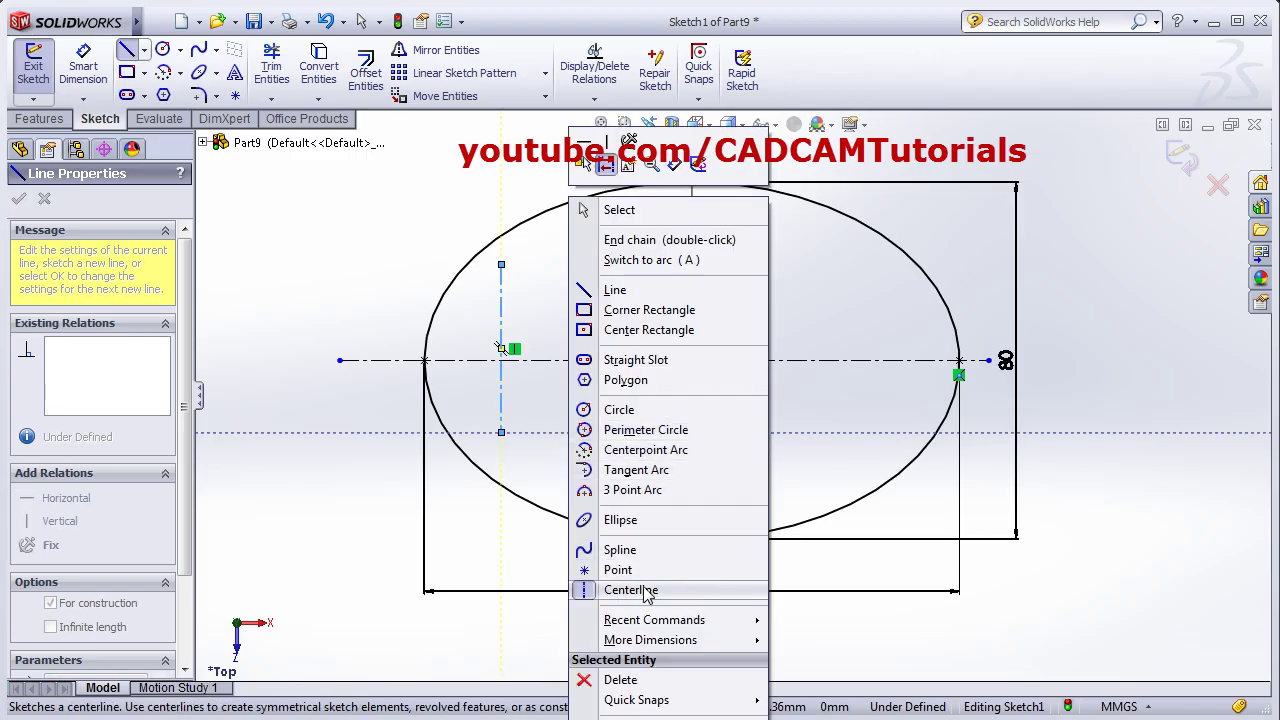
{"action": "left_click", "coordinate": [620, 210]}
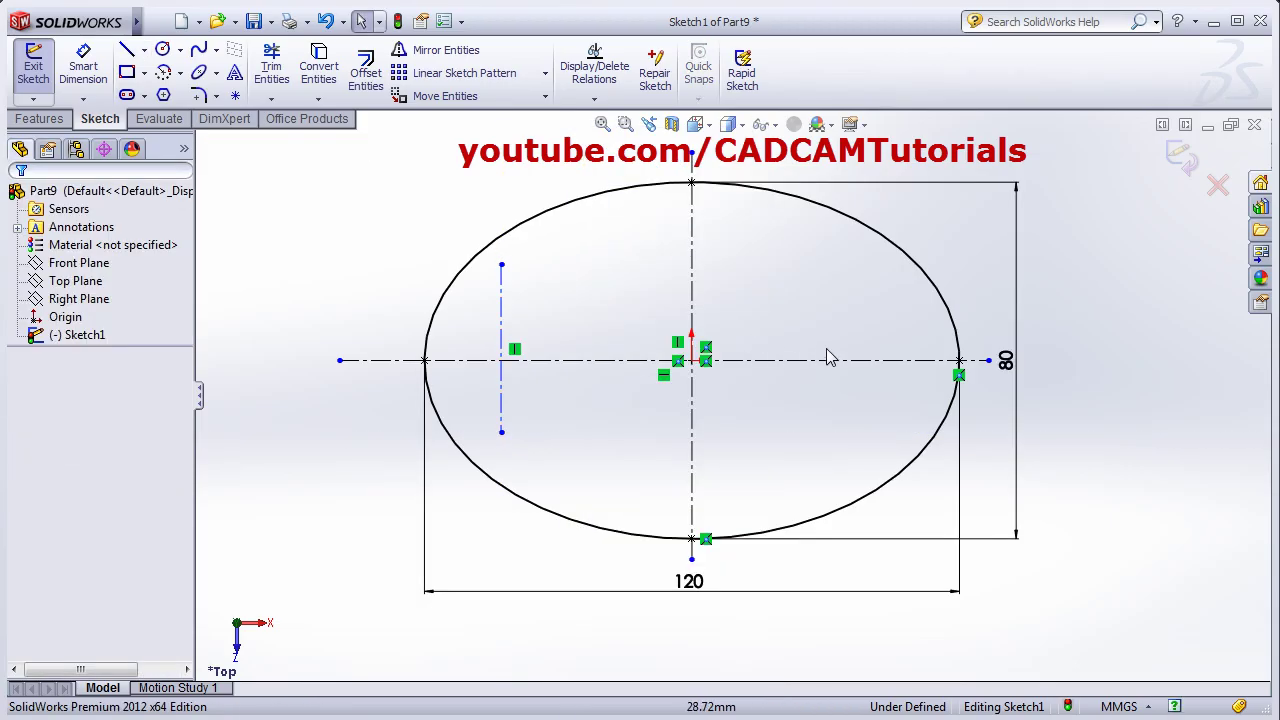
- Draw a second vertical centerline about 38 mm long across the horizontal centerline, about 37 mm right of the ellipse's center
{"action": "right_click", "coordinate": [801, 298]}
{"action": "left_click", "coordinate": [858, 461]}
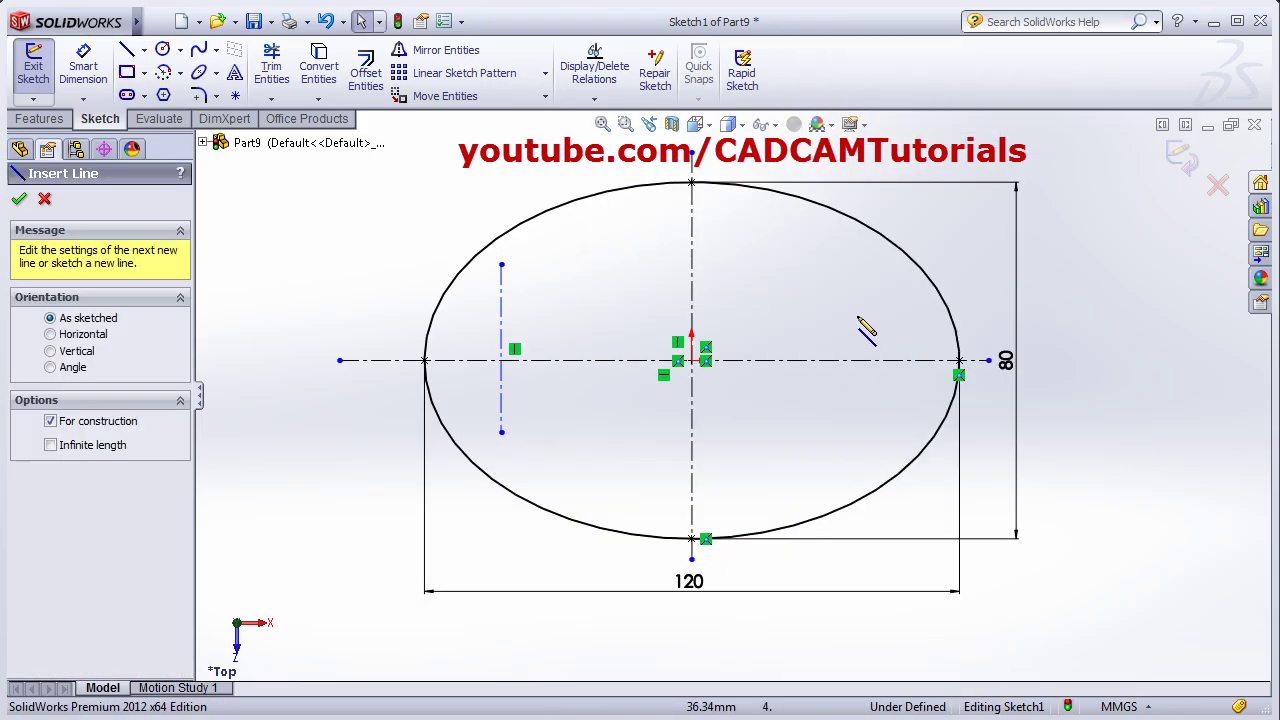
{"action": "left_click", "coordinate": [858, 265]}
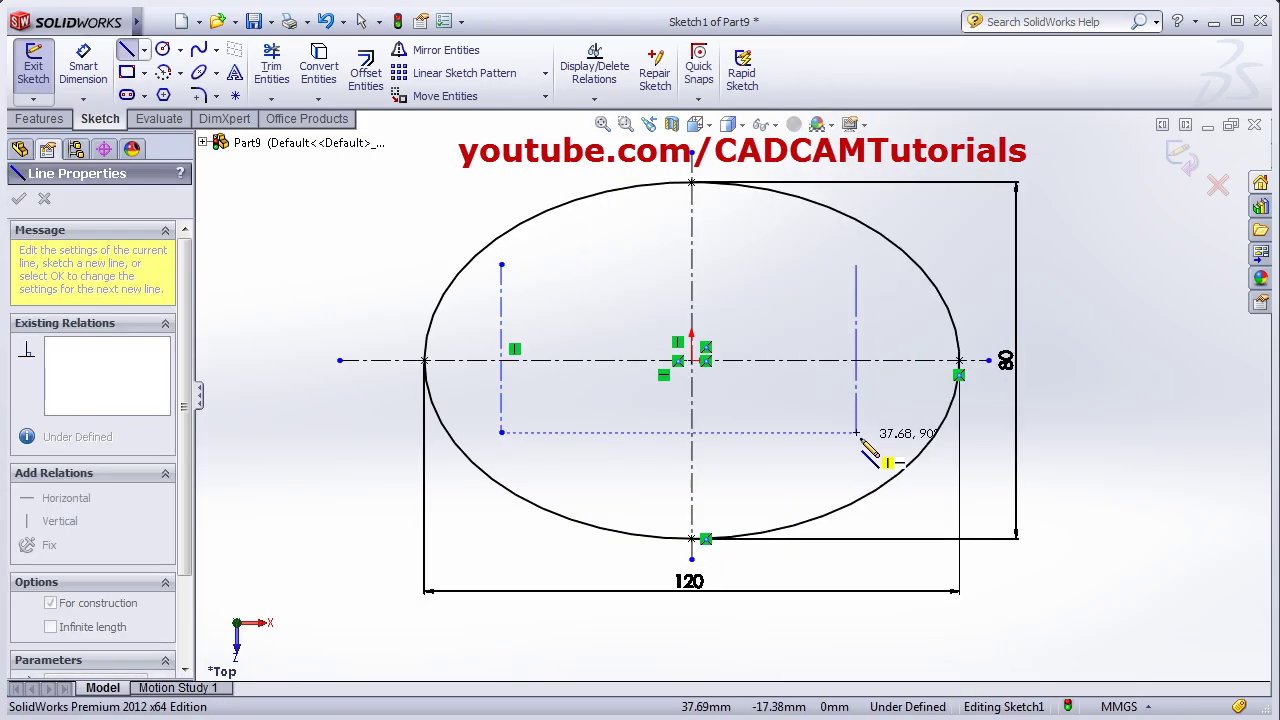
{"action": "left_click", "coordinate": [856, 431]}
{"action": "right_click", "coordinate": [879, 404]}
{"action": "left_click", "coordinate": [931, 209]}
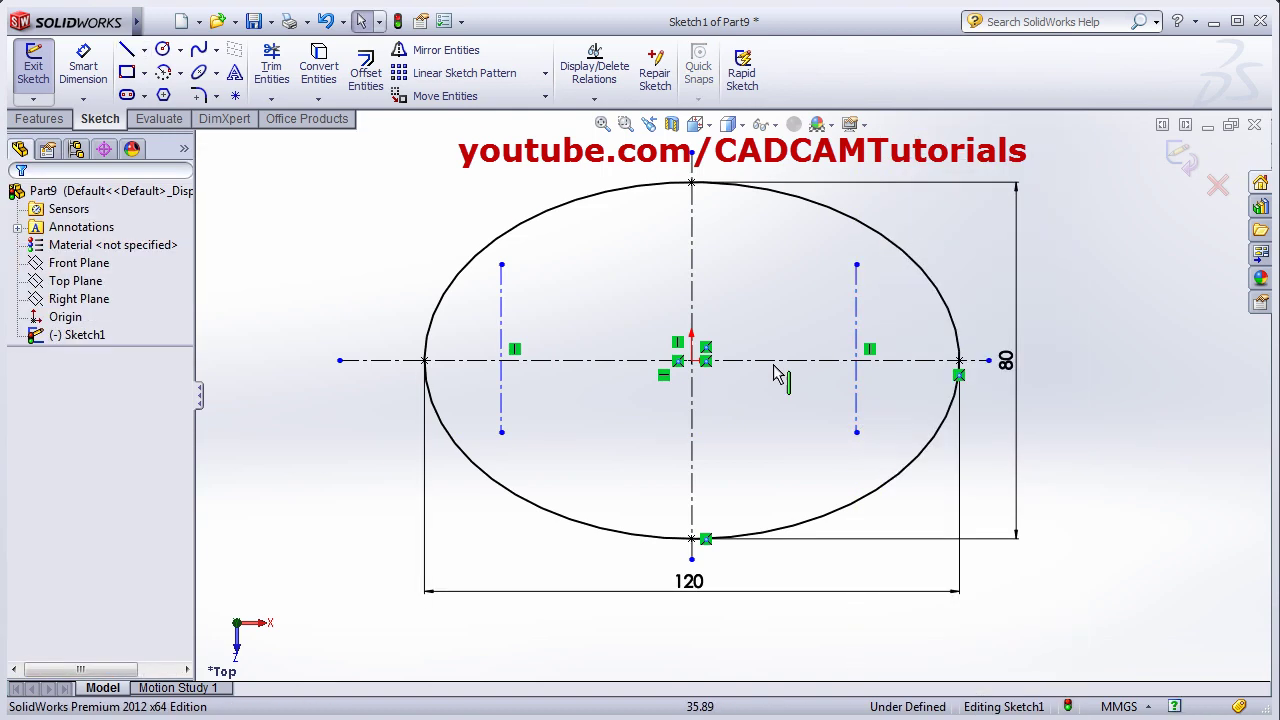
- Dimension the distance between the left short centerline and the central vertical centerline as 50 mm
{"action": "left_click", "coordinate": [83, 70]}
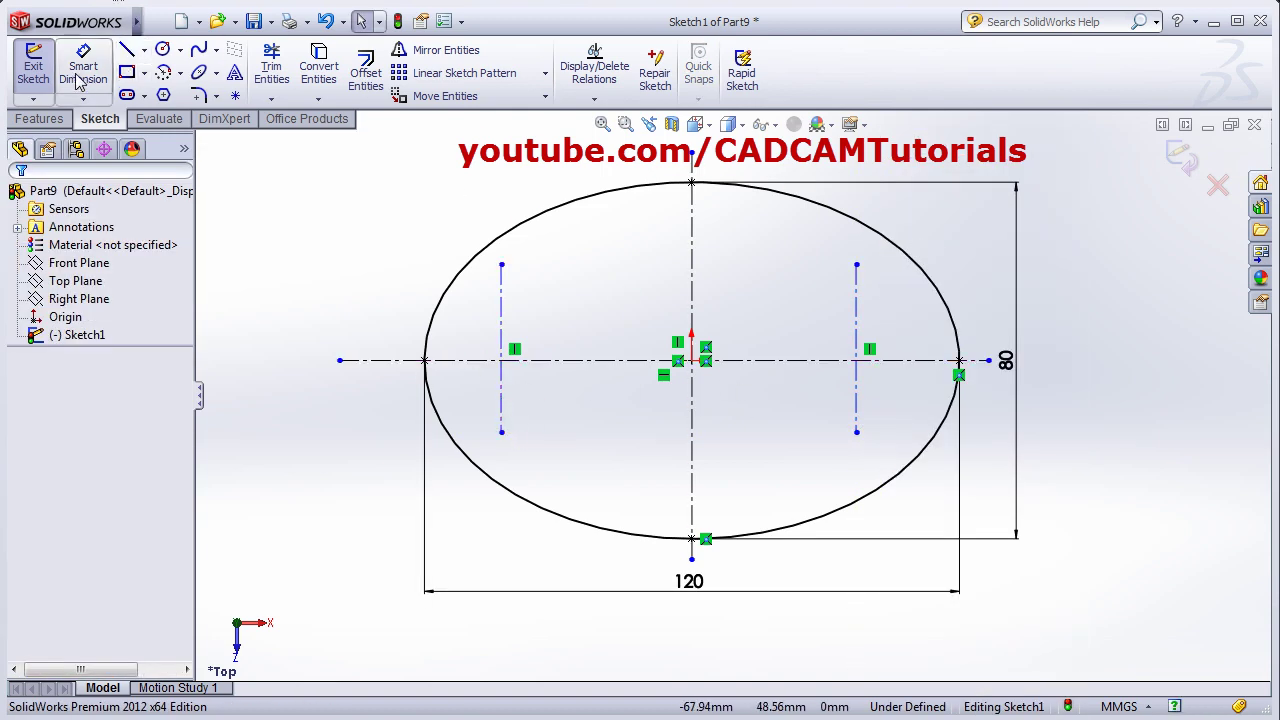
{"action": "left_click", "coordinate": [502, 418]}
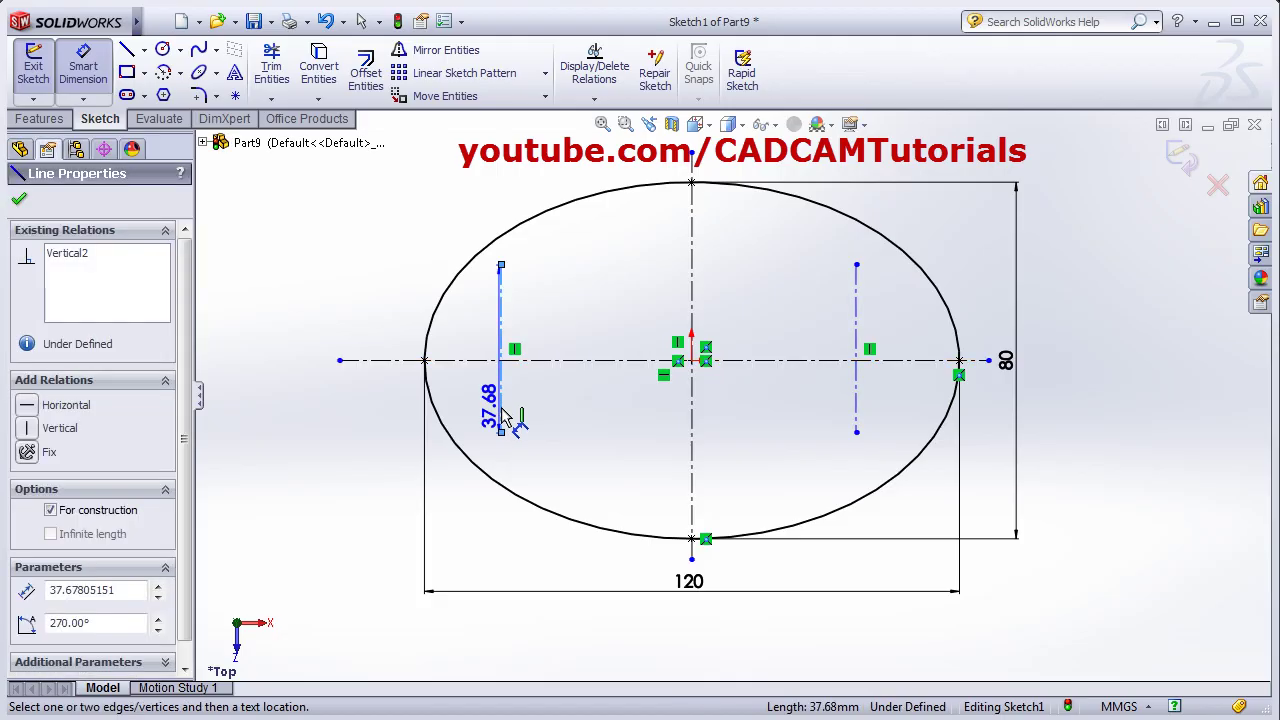
{"action": "left_click", "coordinate": [691, 462]}
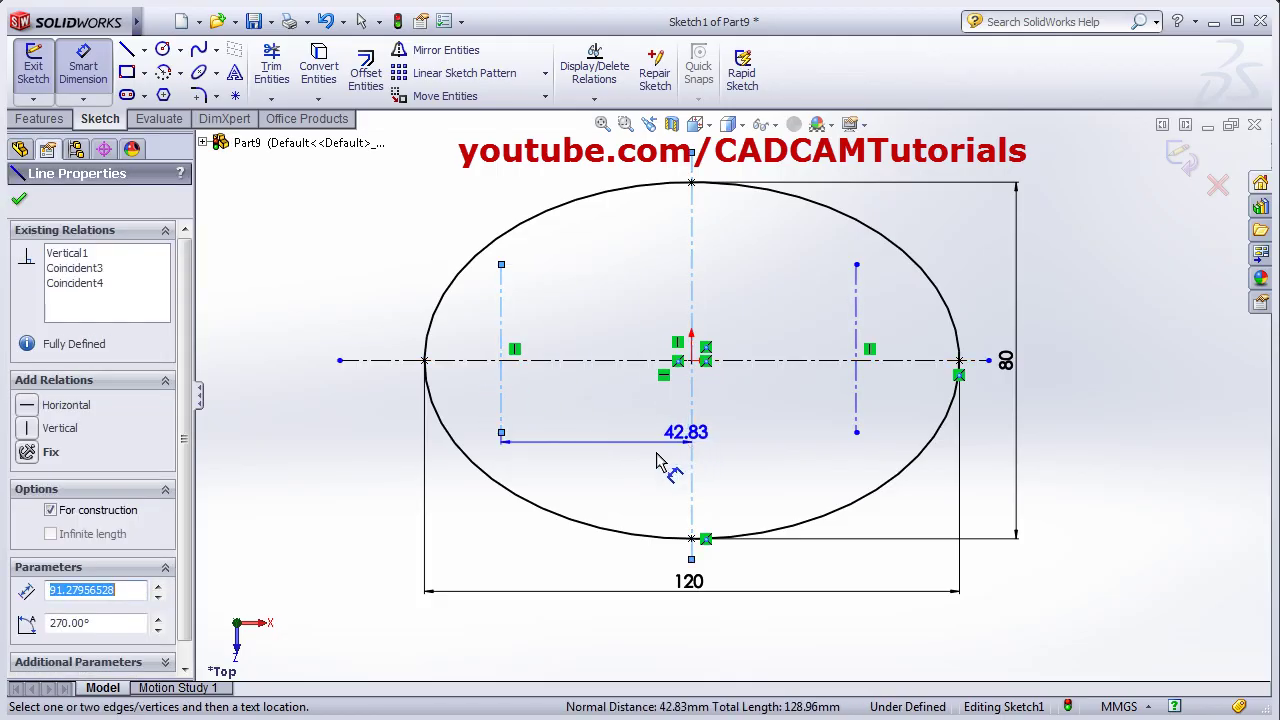
{"action": "left_click", "coordinate": [608, 480]}
{"action": "type", "text": "50"}
{"action": "key", "text": "Return"}
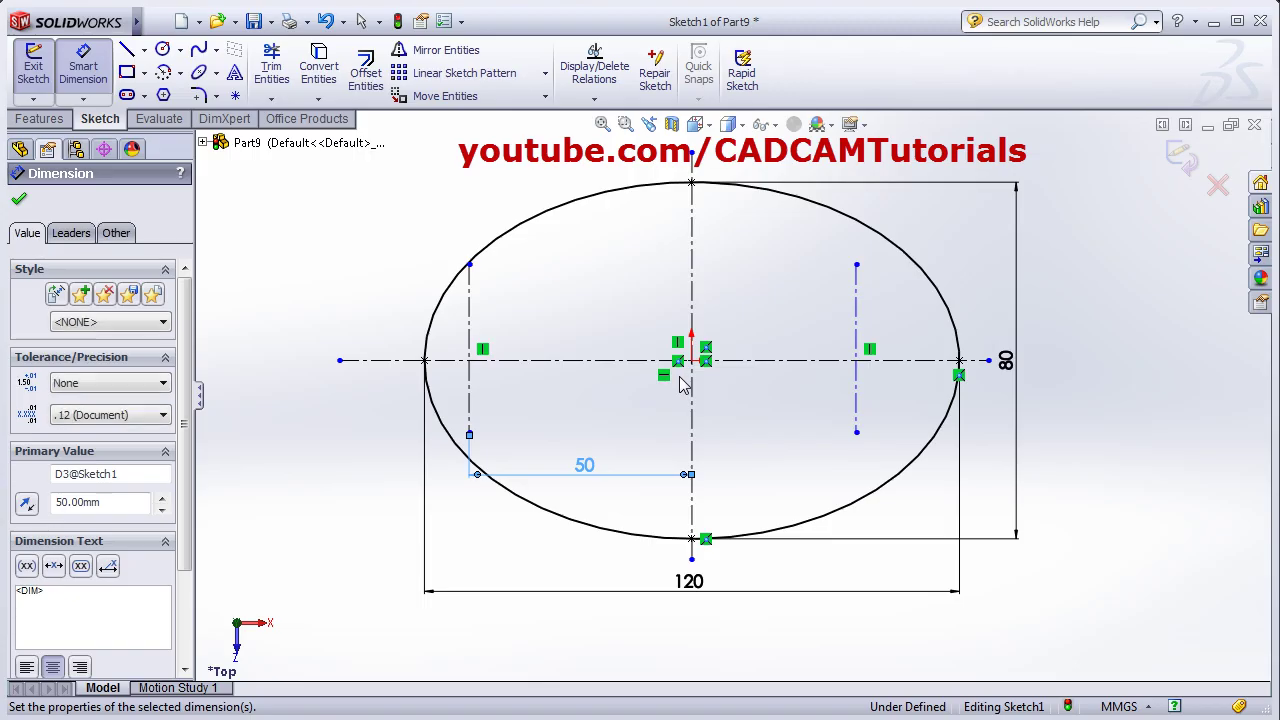
- Dimension the distance between the central vertical centerline and the right short centerline as 50 mm
{"action": "left_click", "coordinate": [690, 428]}
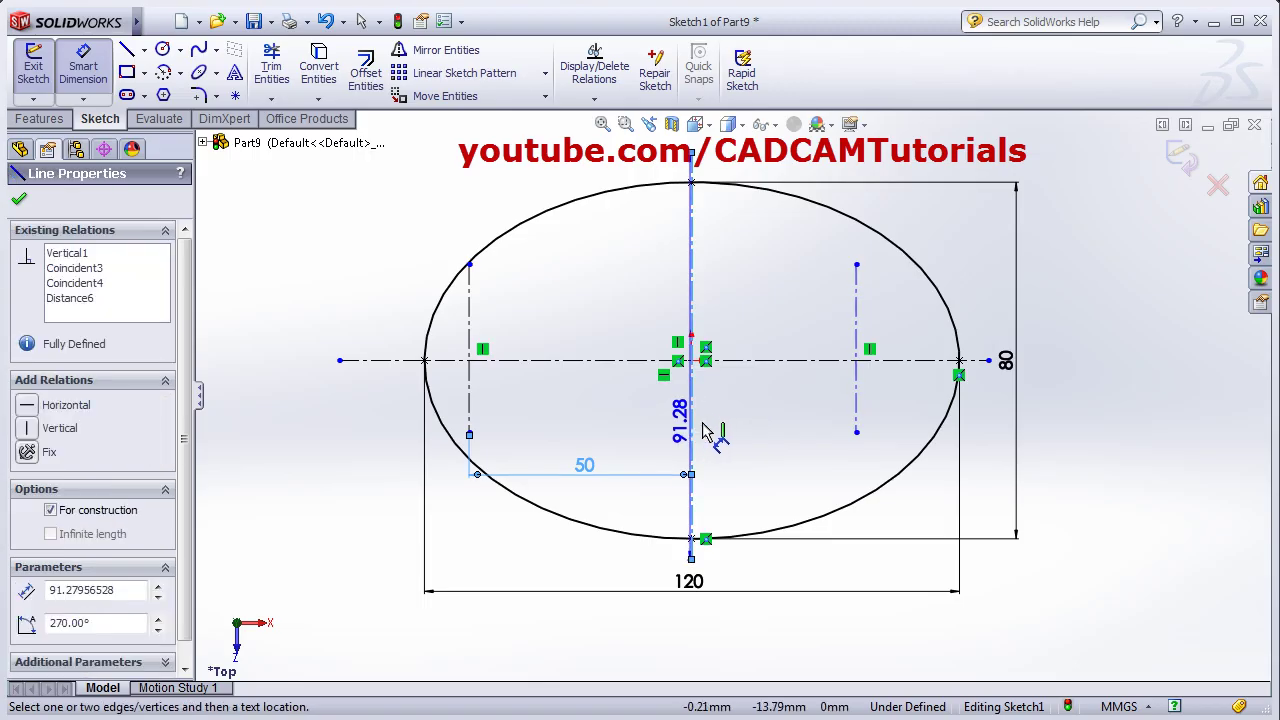
{"action": "left_click", "coordinate": [858, 420]}
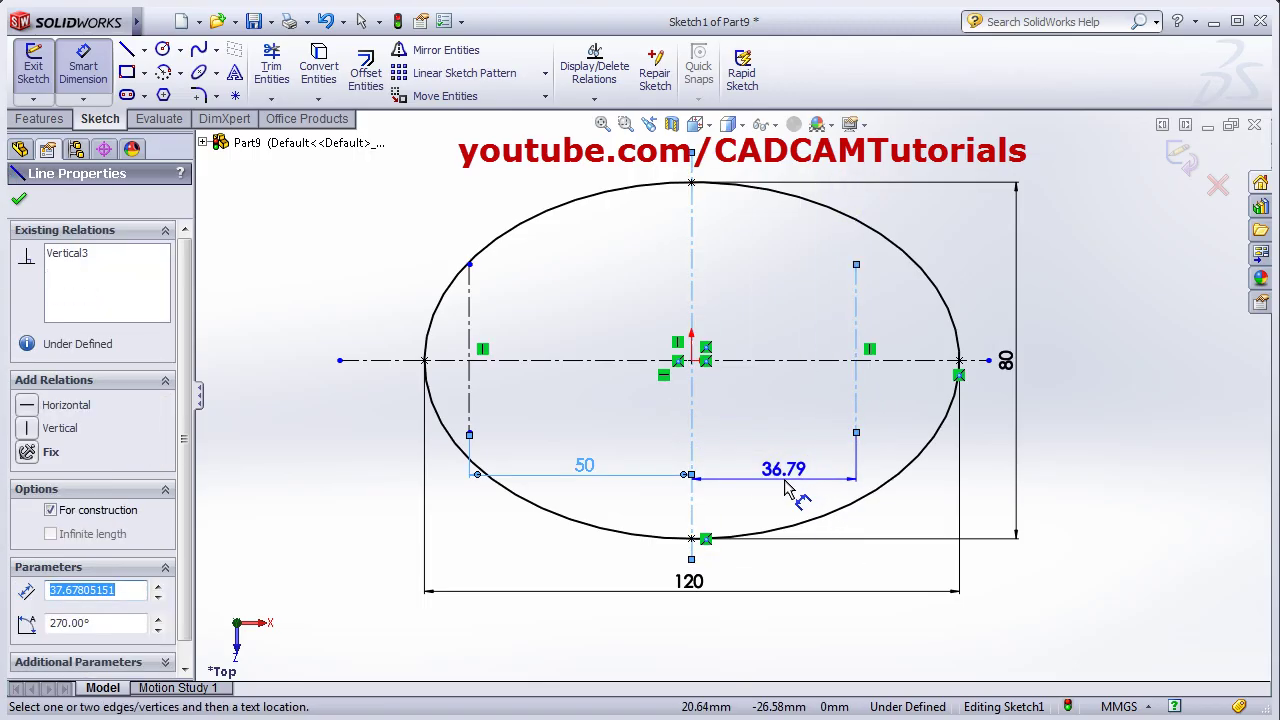
{"action": "left_click", "coordinate": [786, 484]}
{"action": "type", "text": "50"}
{"action": "key", "text": "Return"}
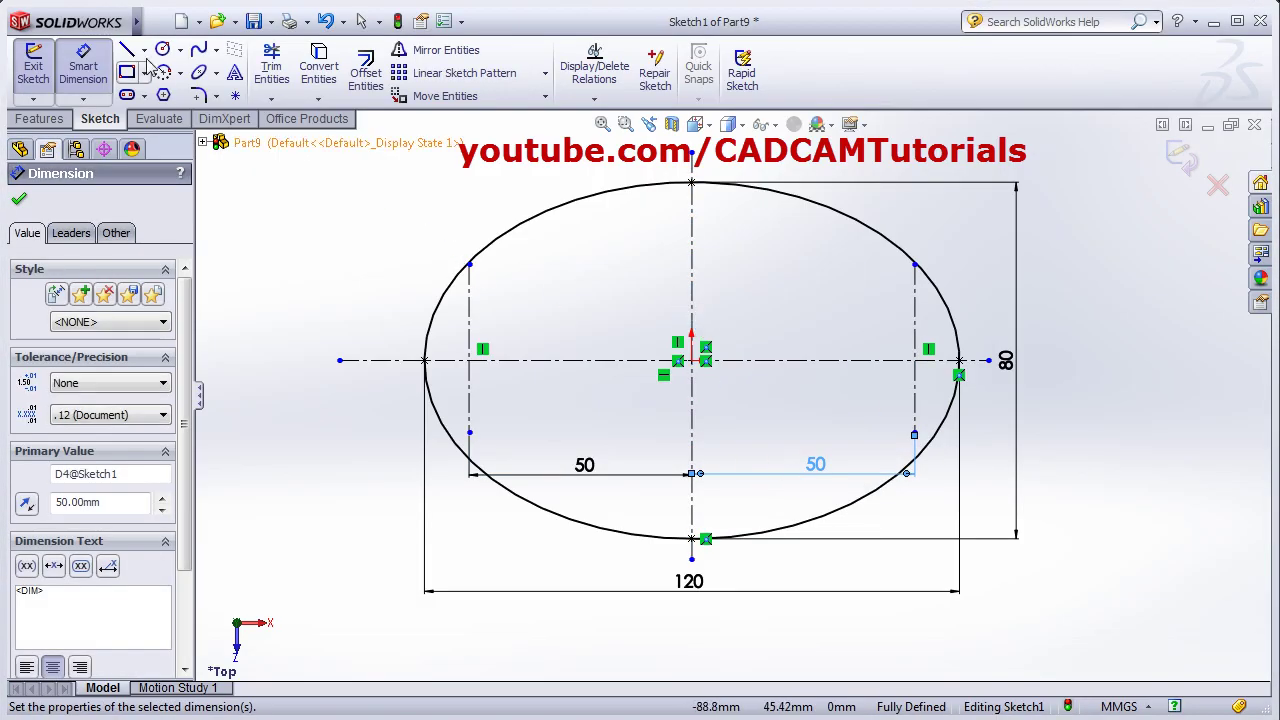
- Draw two circles of about 13 and 14 mm diameter, centered where the left and right short centerlines cross the horizontal centerline
{"action": "left_click", "coordinate": [163, 50]}
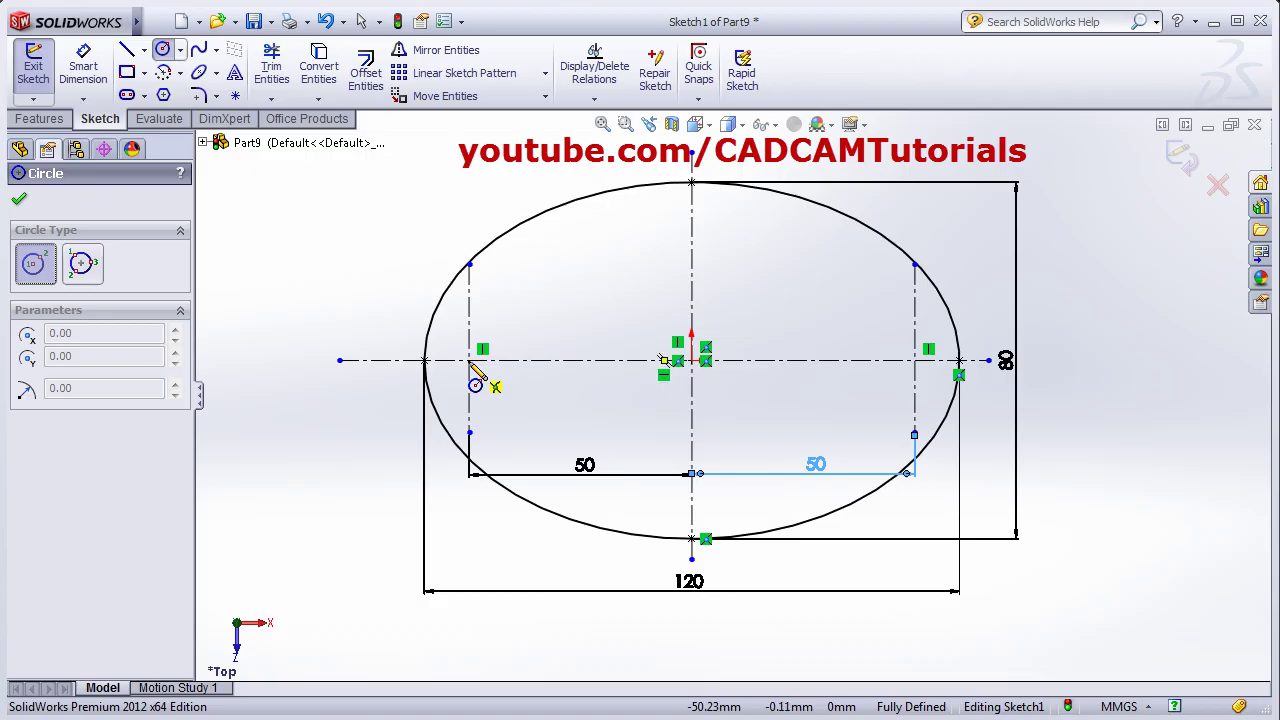
{"action": "left_click", "coordinate": [469, 360]}
{"action": "left_click", "coordinate": [494, 375]}
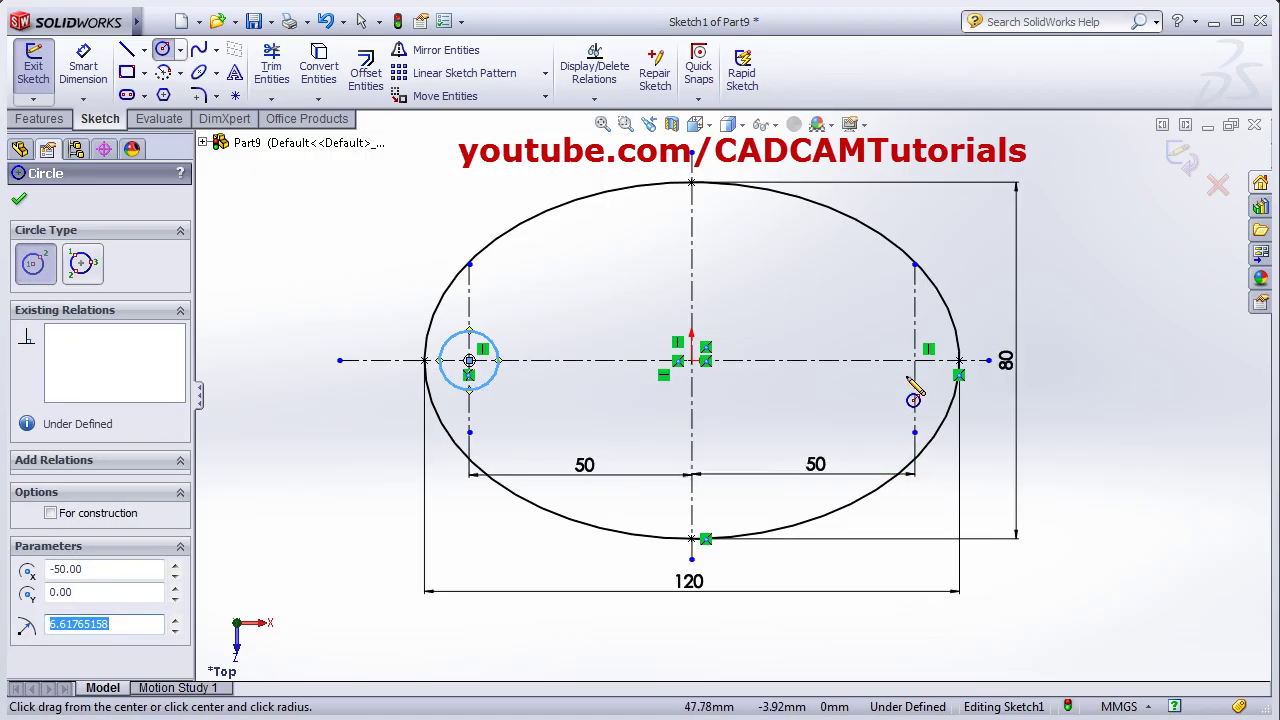
{"action": "left_click", "coordinate": [914, 360]}
{"action": "left_click", "coordinate": [898, 389]}
- Check the hole size in the PDF drawing and dimension the left small circle's diameter as 10 mm
{"action": "key", "text": "alt+Tab"}
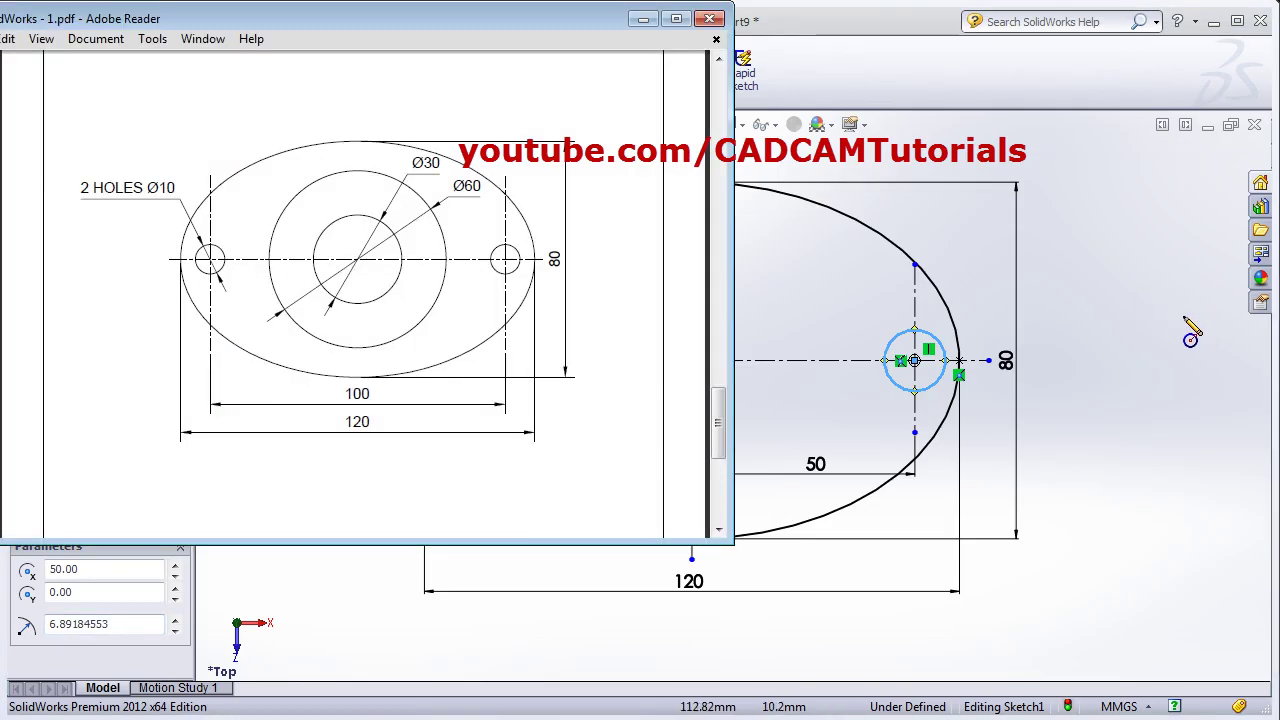
{"action": "left_click", "coordinate": [1145, 320]}
{"action": "key", "text": "Escape"}
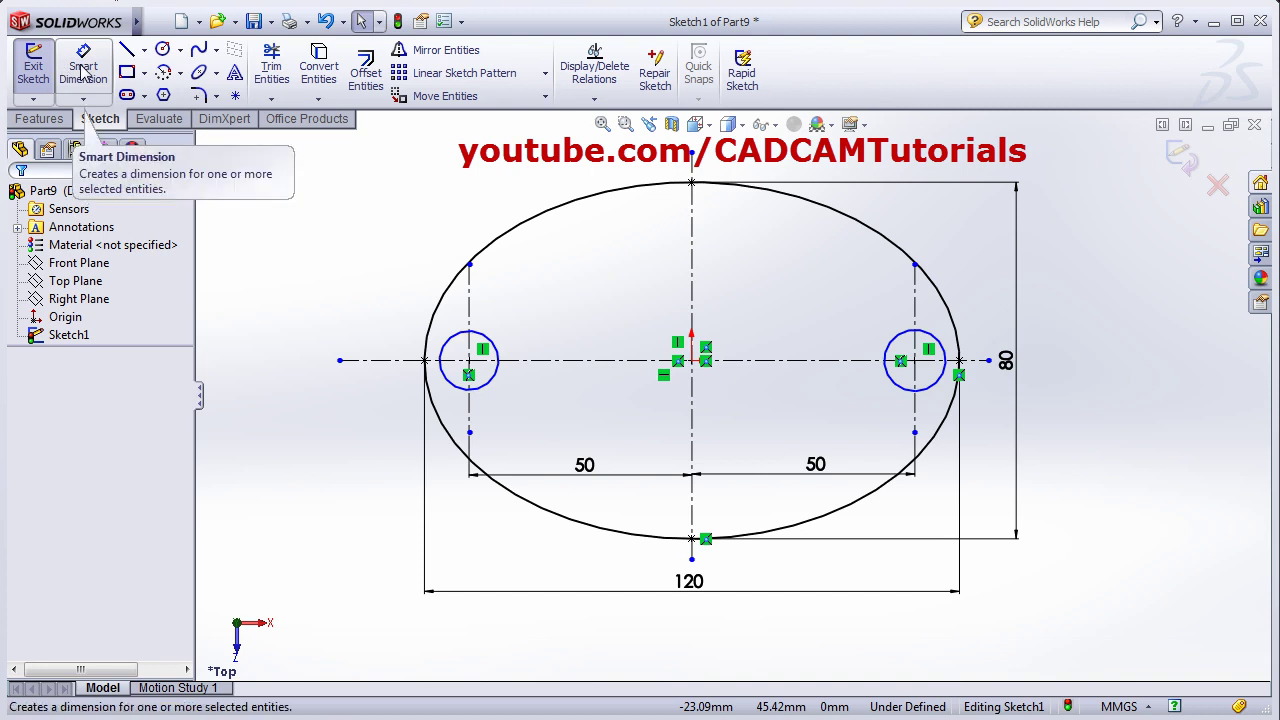
{"action": "left_click", "coordinate": [82, 68]}
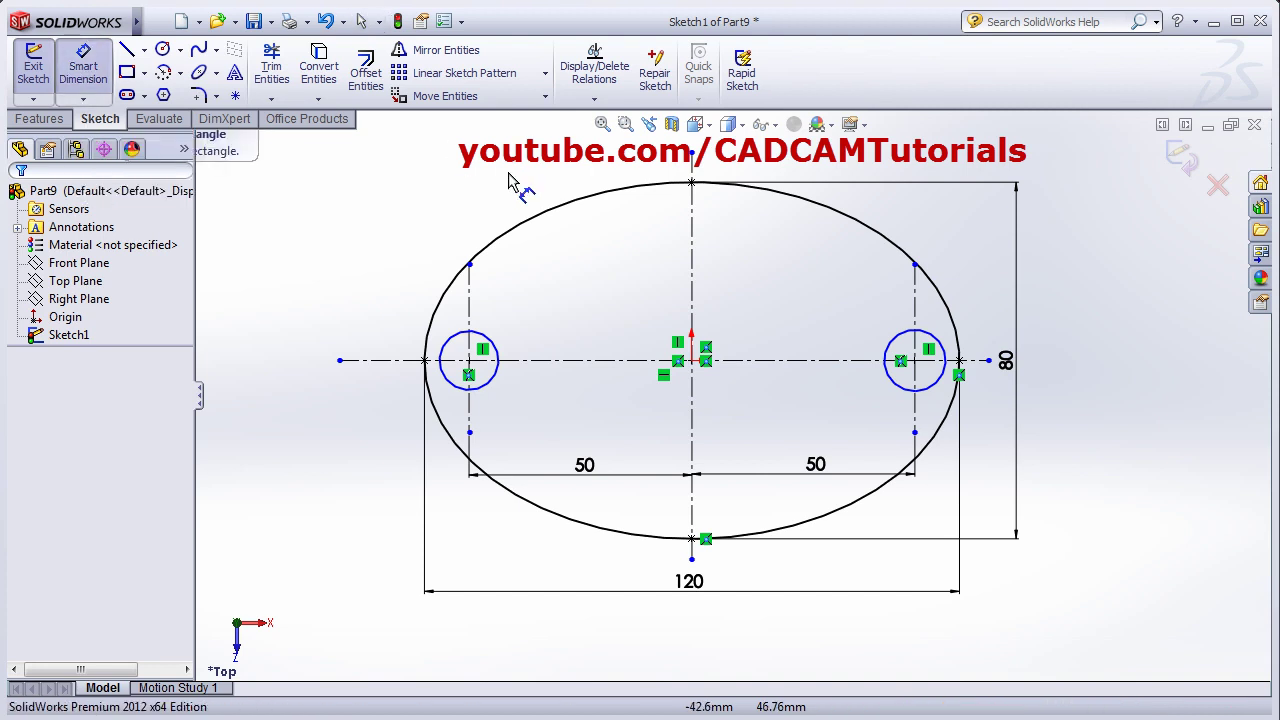
{"action": "left_click", "coordinate": [494, 343]}
{"action": "type", "text": "10"}
{"action": "key", "text": "Return"}
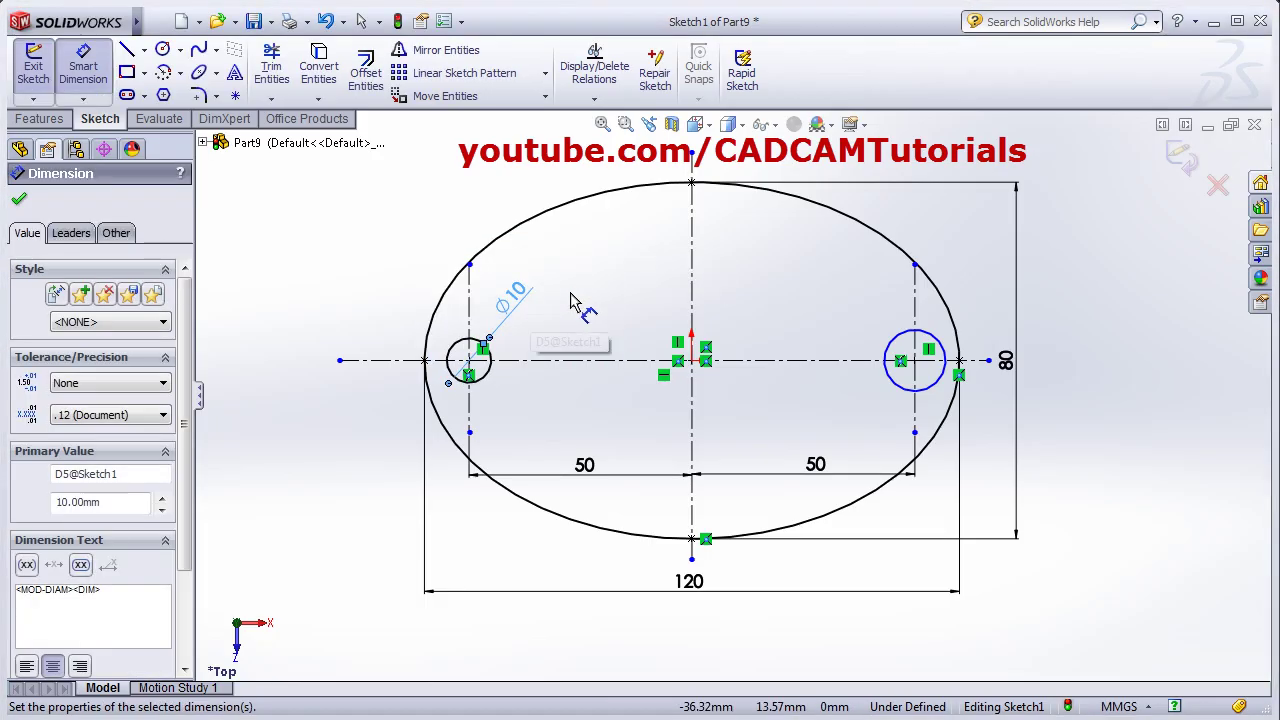
{"action": "key", "text": "Escape"}
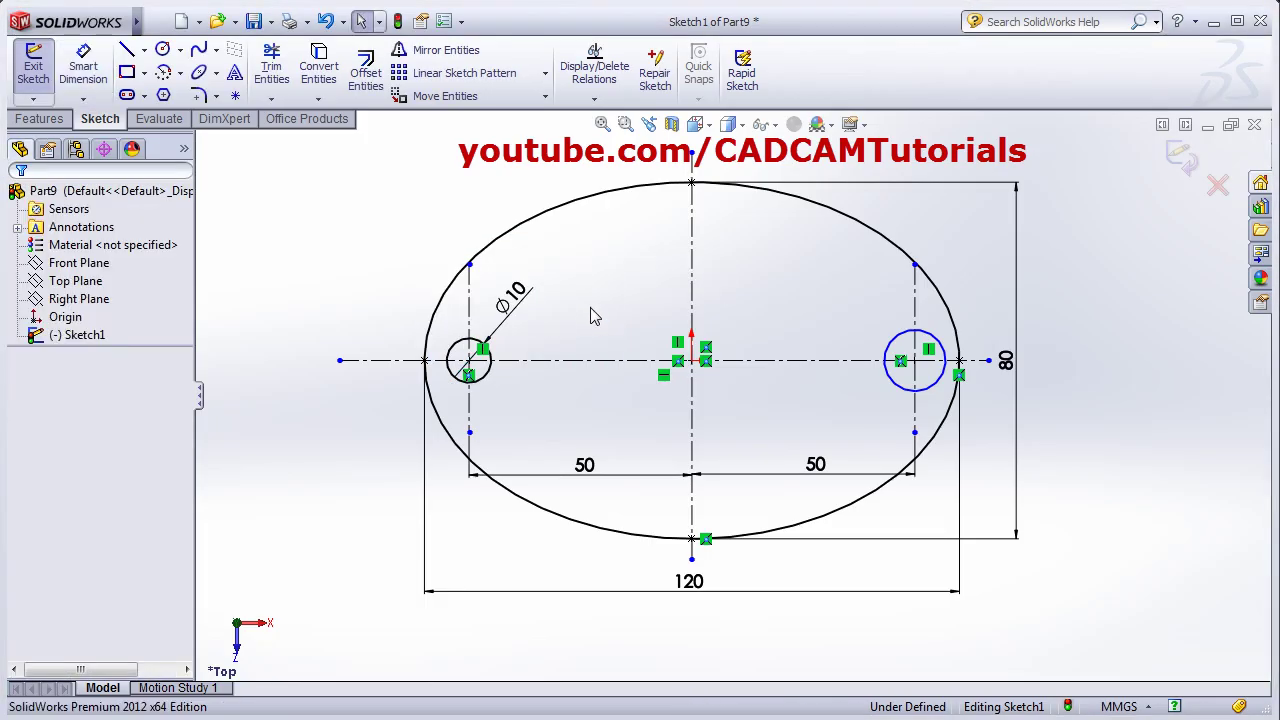
- Apply an Equal relation between the left and right small circles
{"action": "left_click", "coordinate": [484, 387]}
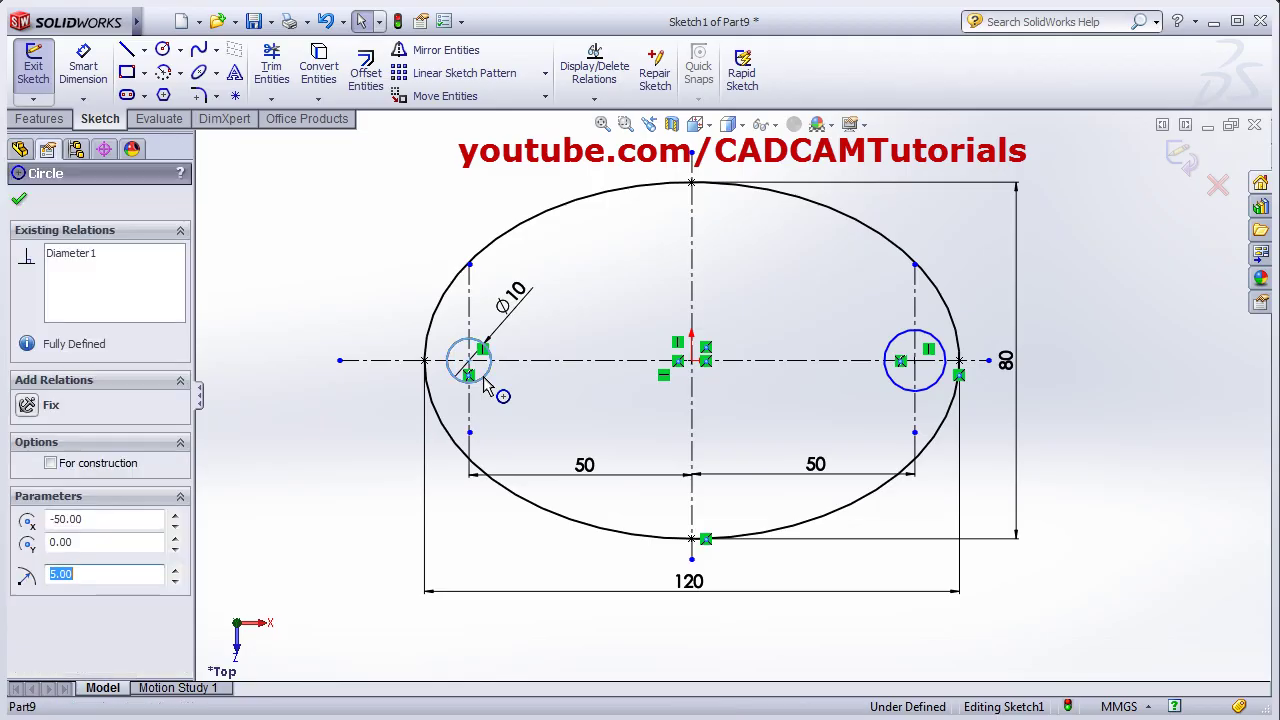
{"action": "left_click", "coordinate": [905, 397]}
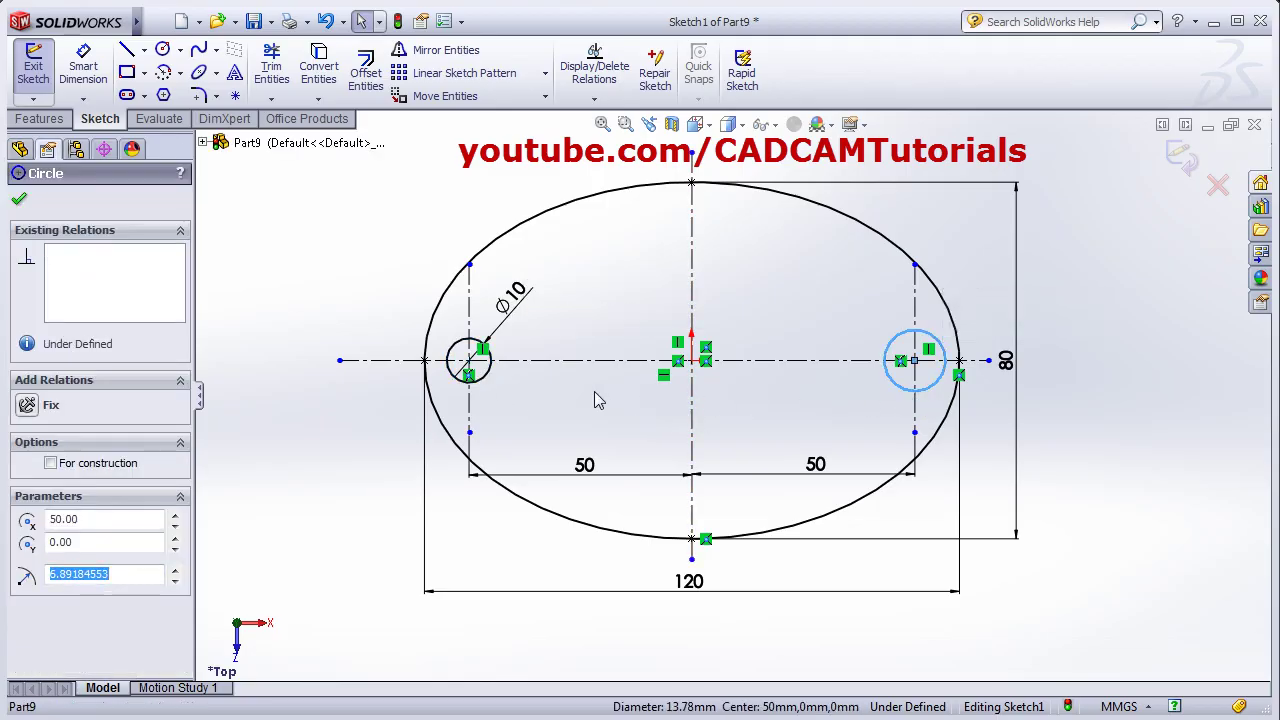
{"action": "left_click", "coordinate": [486, 389], "text": "ctrl"}
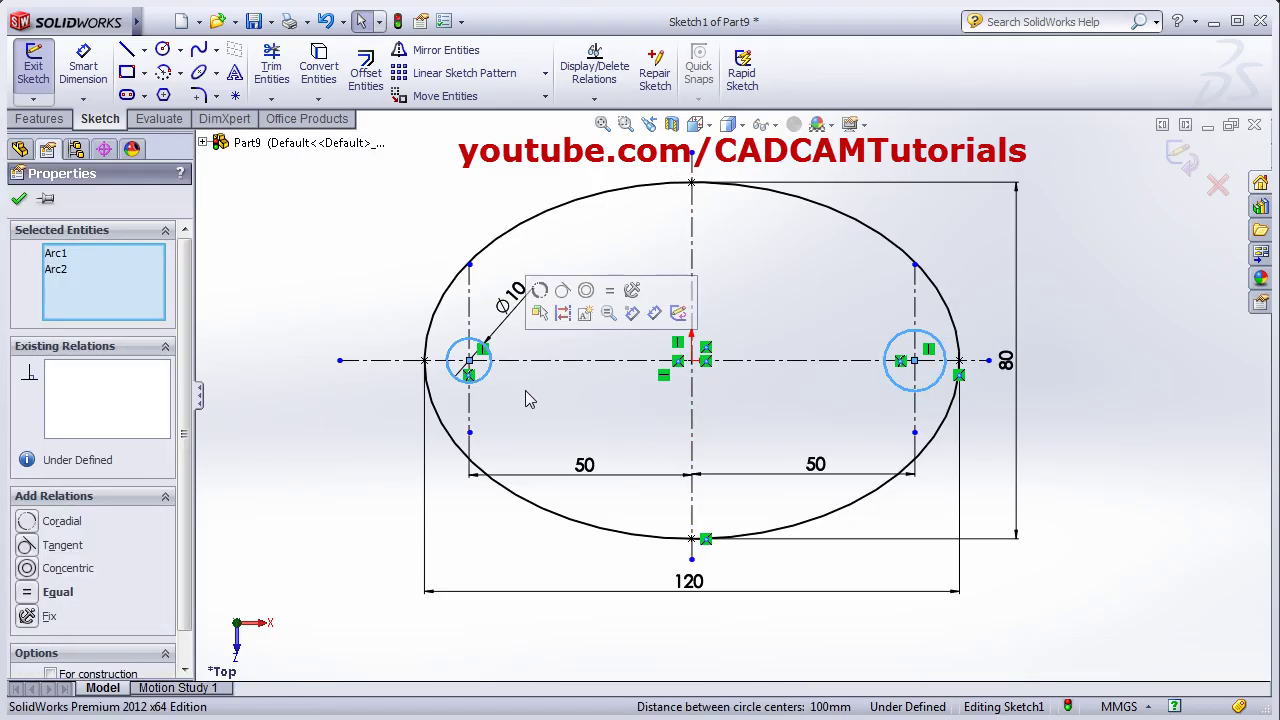
{"action": "left_click", "coordinate": [30, 592]}
{"action": "left_click", "coordinate": [790, 404]}
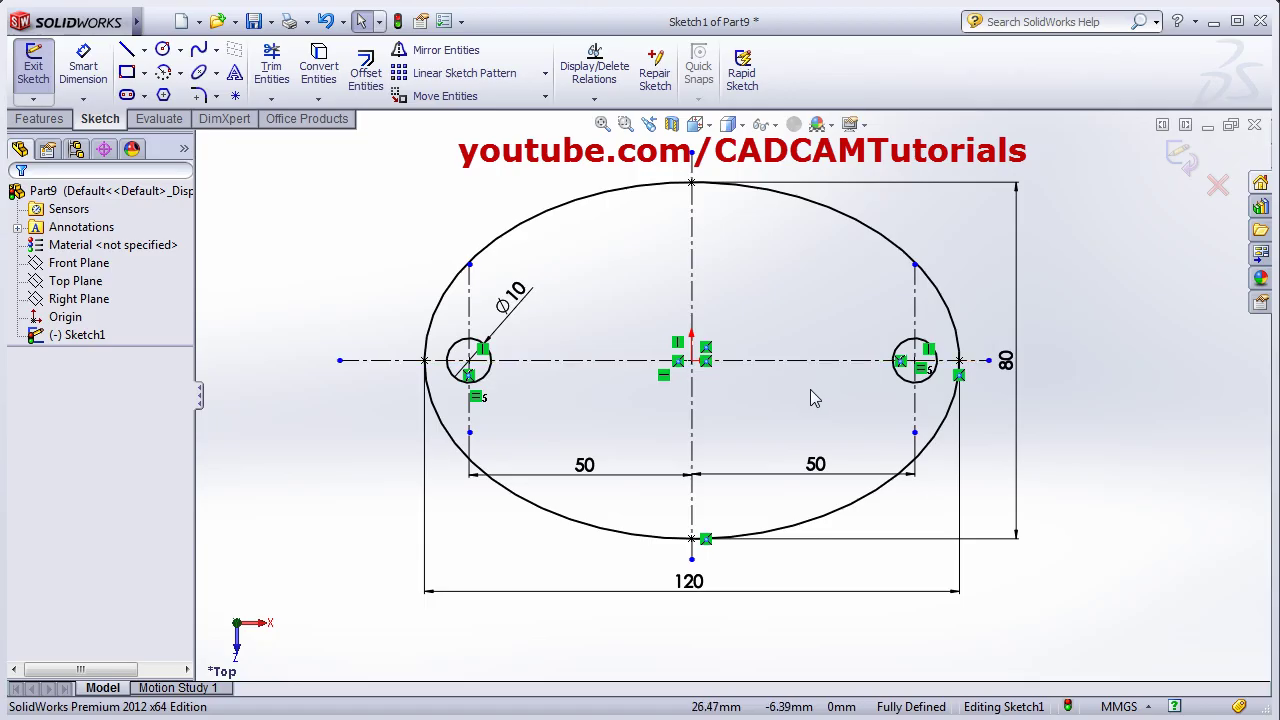
- Draw two concentric circles centered on the origin, about 41 mm and 65 mm in diameter
{"action": "left_click", "coordinate": [163, 50]}
{"action": "left_click", "coordinate": [691, 360]}
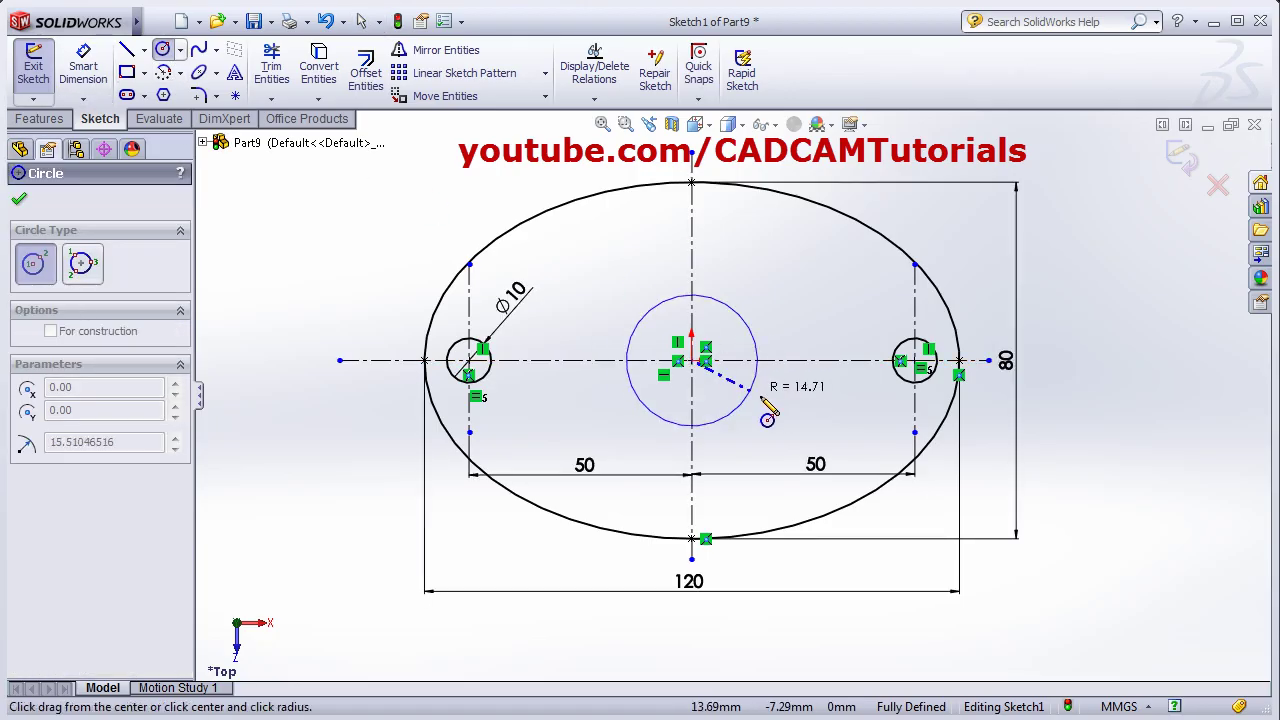
{"action": "left_click", "coordinate": [768, 406]}
{"action": "left_click", "coordinate": [691, 360]}
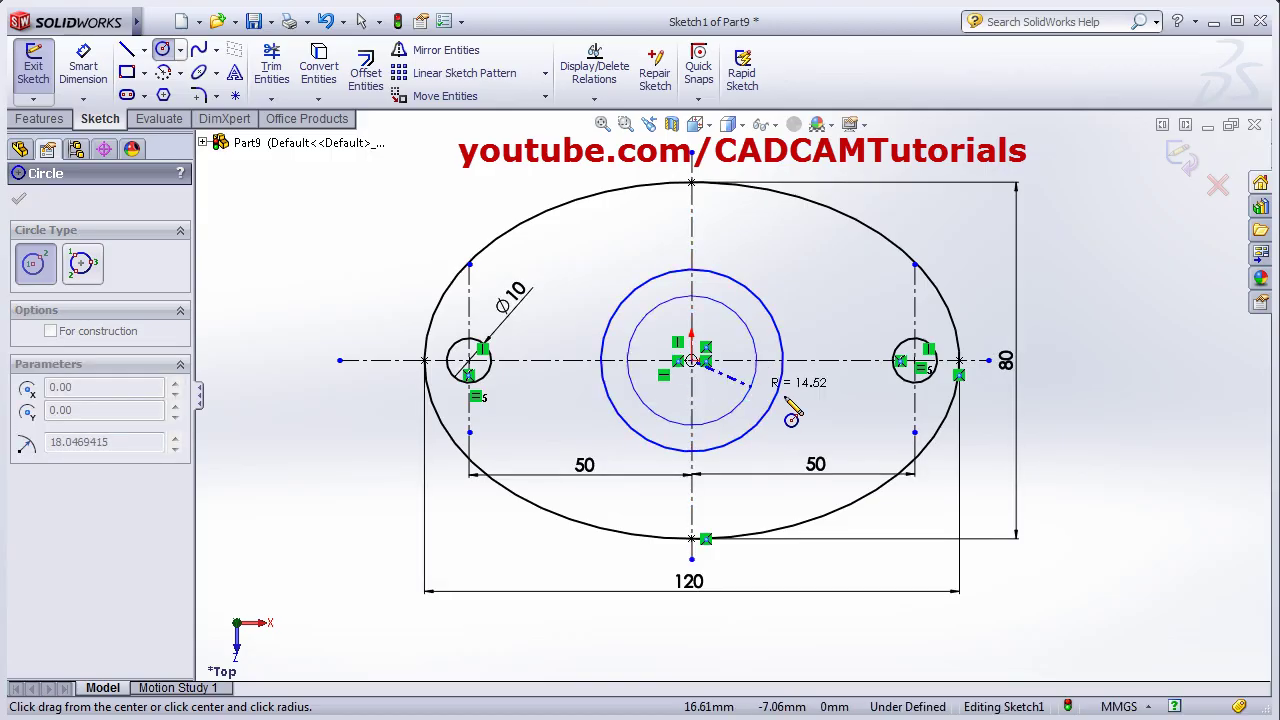
{"action": "left_click", "coordinate": [832, 408]}
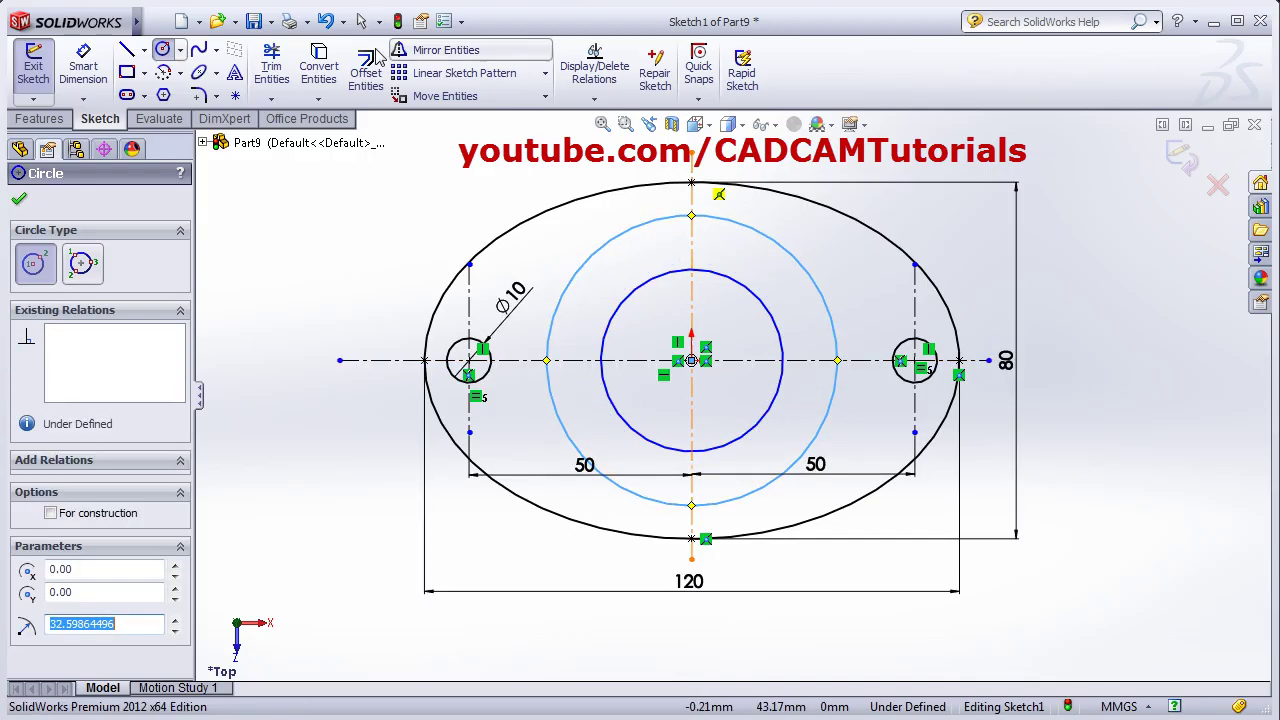
- Dimension the inner concentric circle's diameter as 30 mm, checking the value in the PDF drawing
{"action": "left_click", "coordinate": [84, 66]}
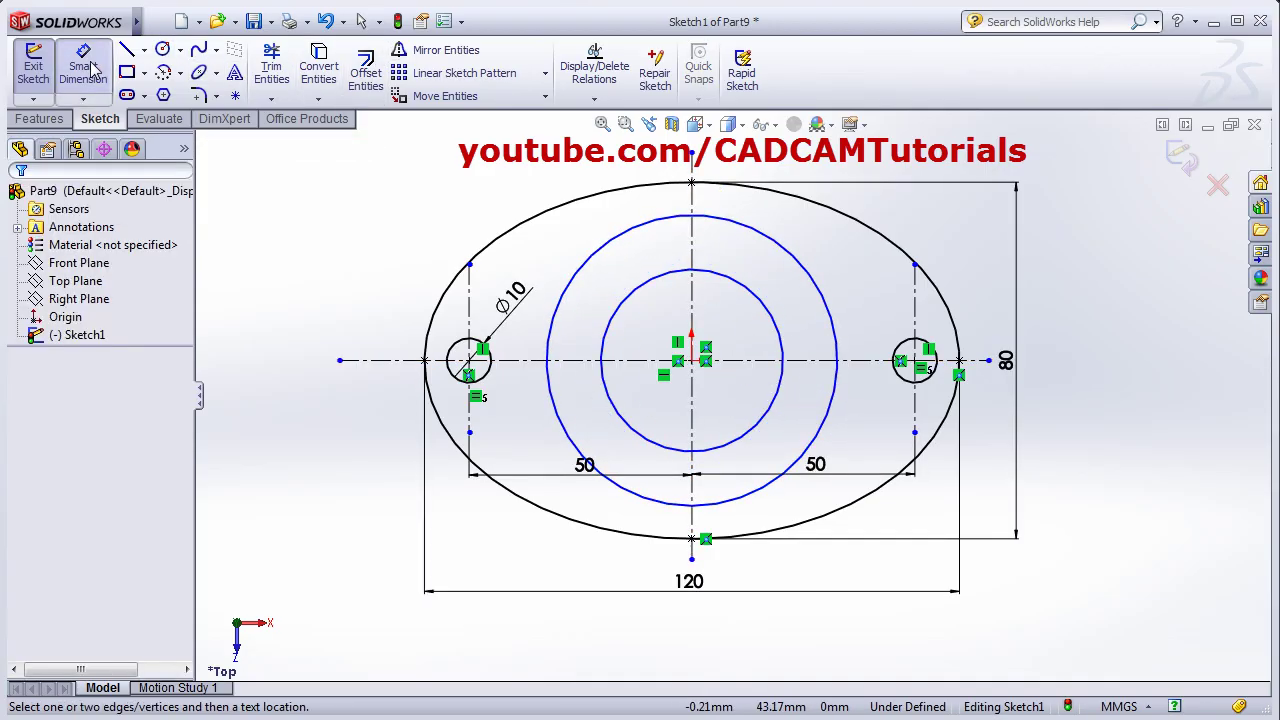
{"action": "left_click", "coordinate": [757, 292]}
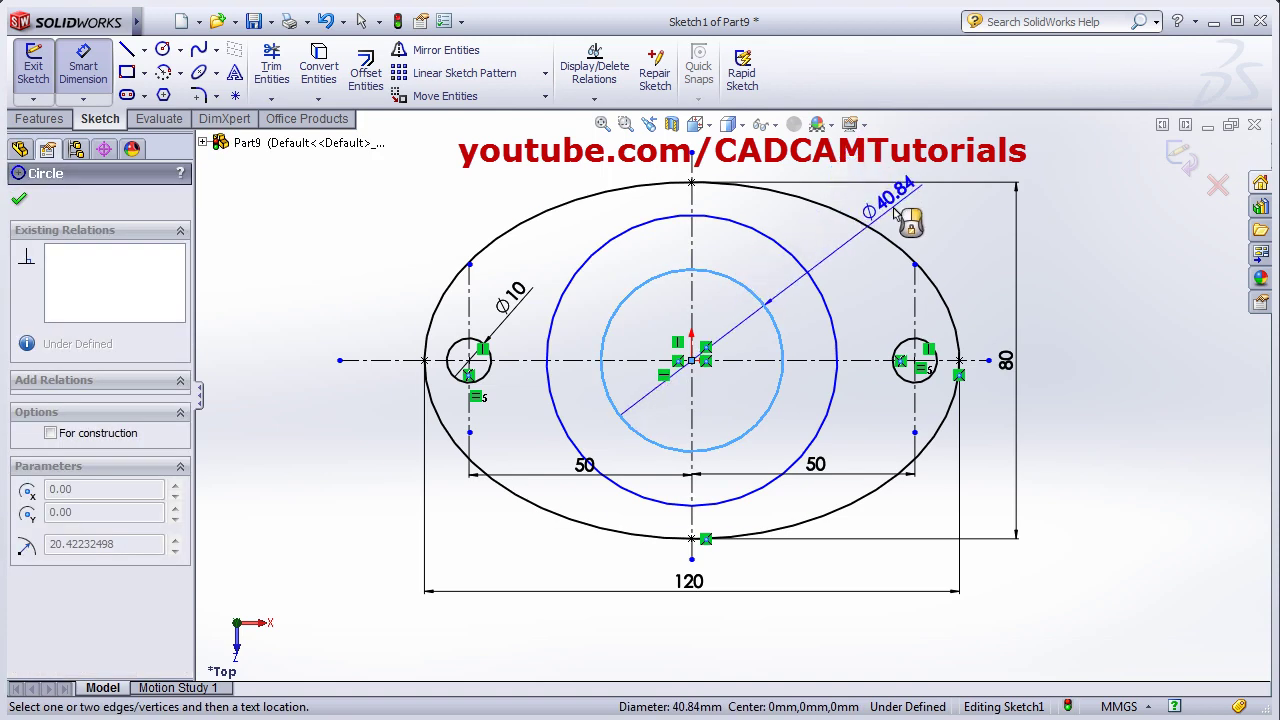
{"action": "left_click", "coordinate": [895, 213]}
{"action": "key", "text": "alt+Tab"}
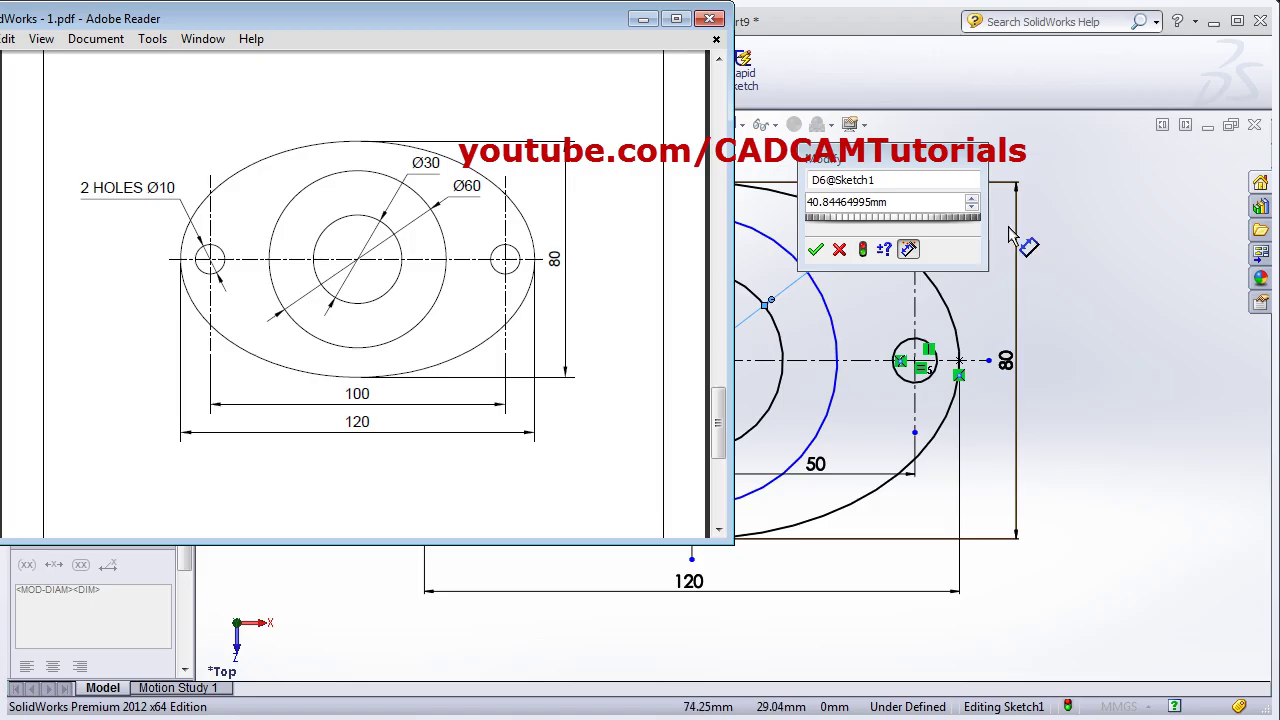
{"action": "key", "text": "alt+Tab"}
{"action": "type", "text": "30"}
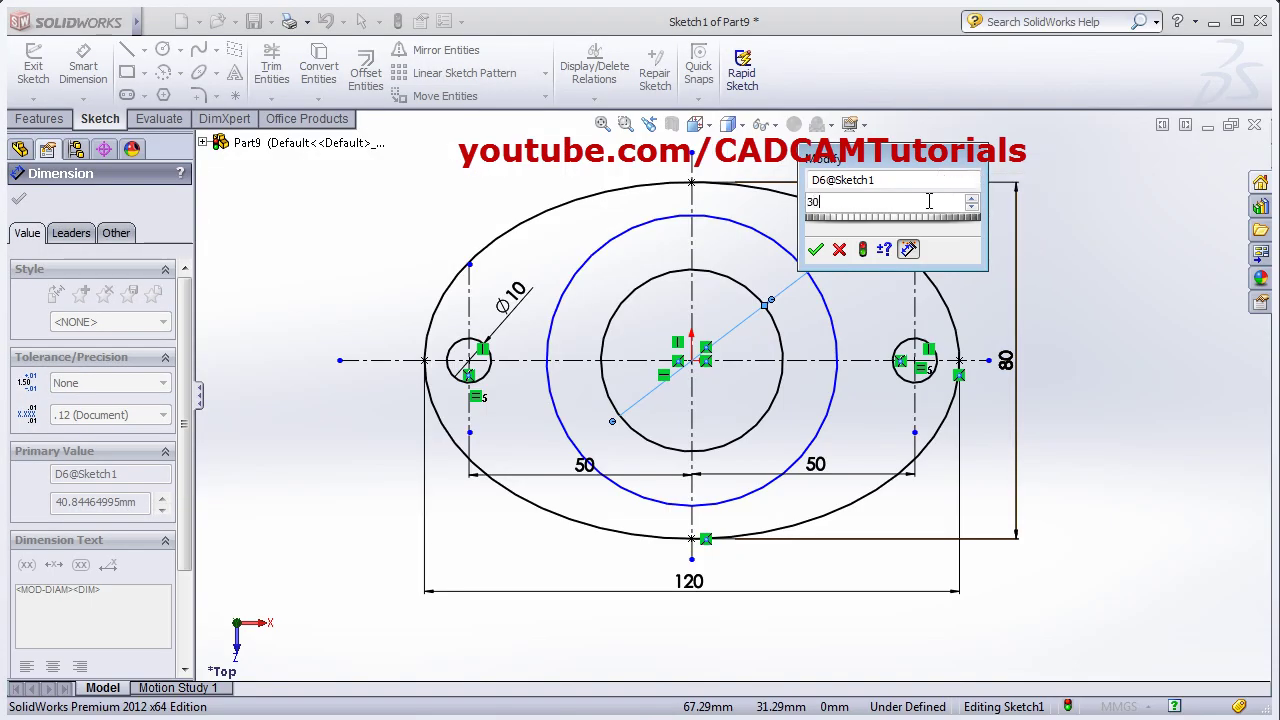
{"action": "left_click", "coordinate": [815, 249]}
- Dimension the outer concentric circle's diameter as 60 mm
{"action": "left_click", "coordinate": [780, 244]}
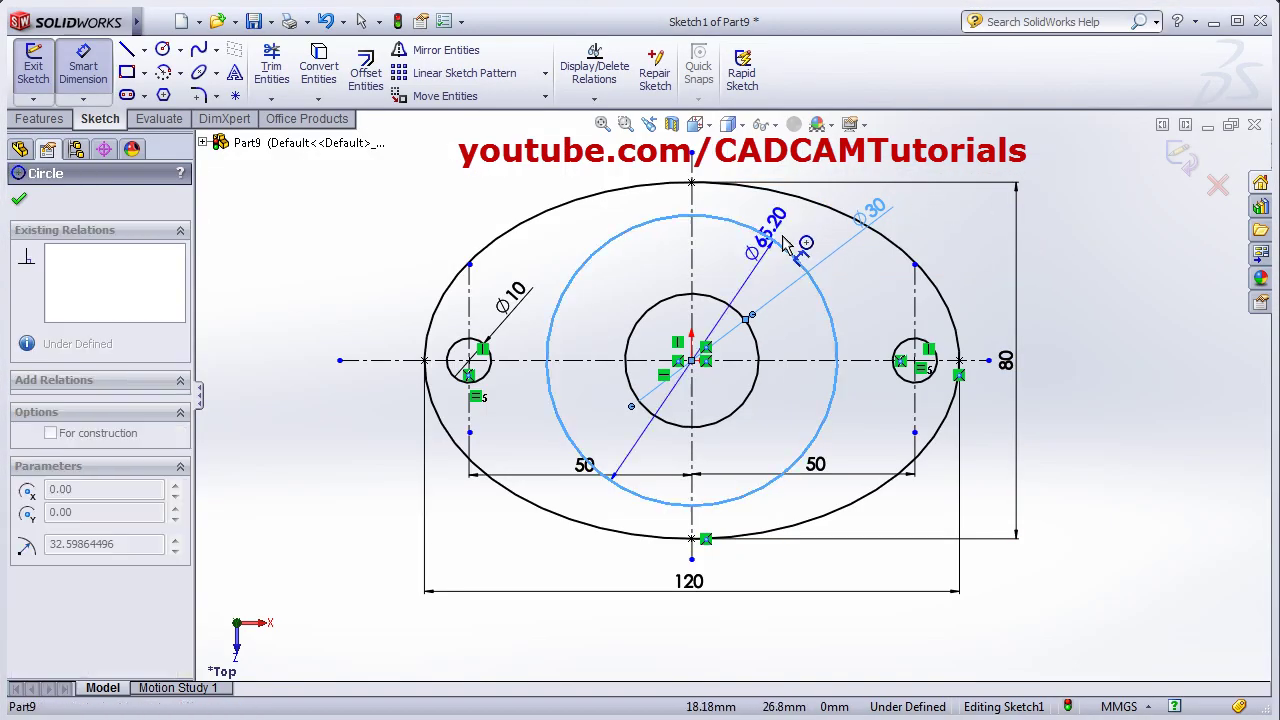
{"action": "left_click", "coordinate": [885, 162]}
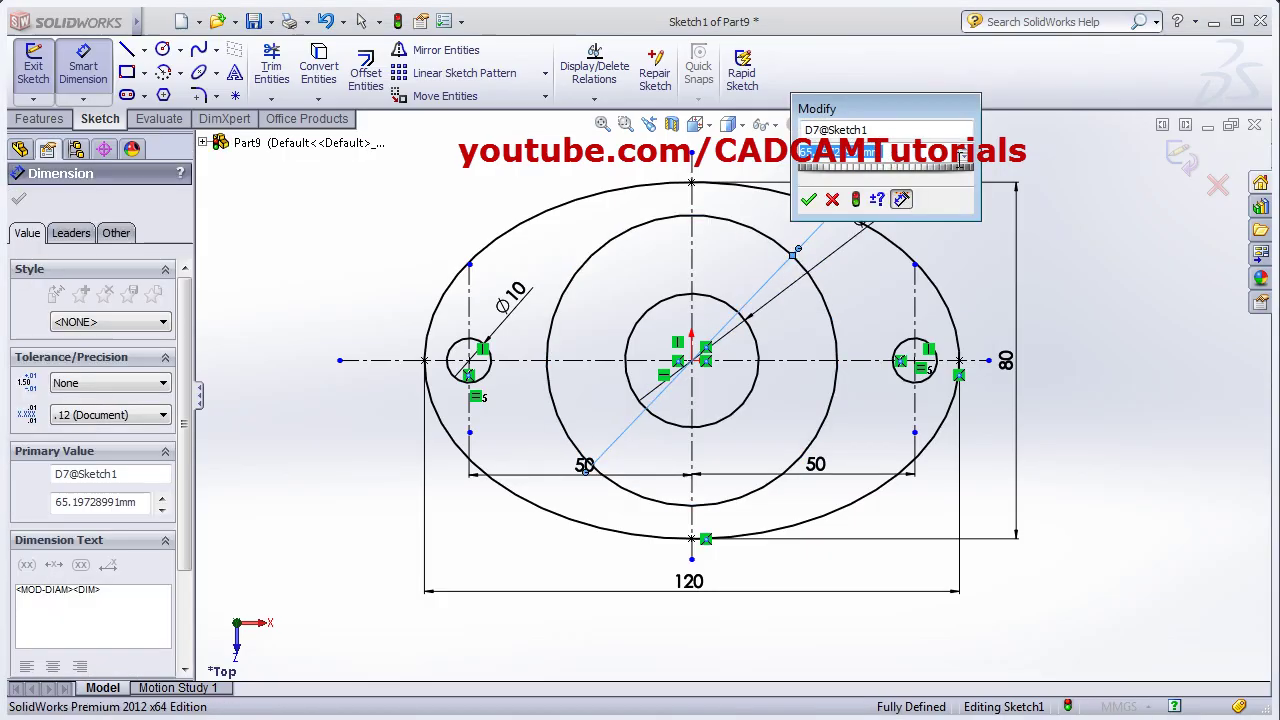
{"action": "key", "text": "Return"}
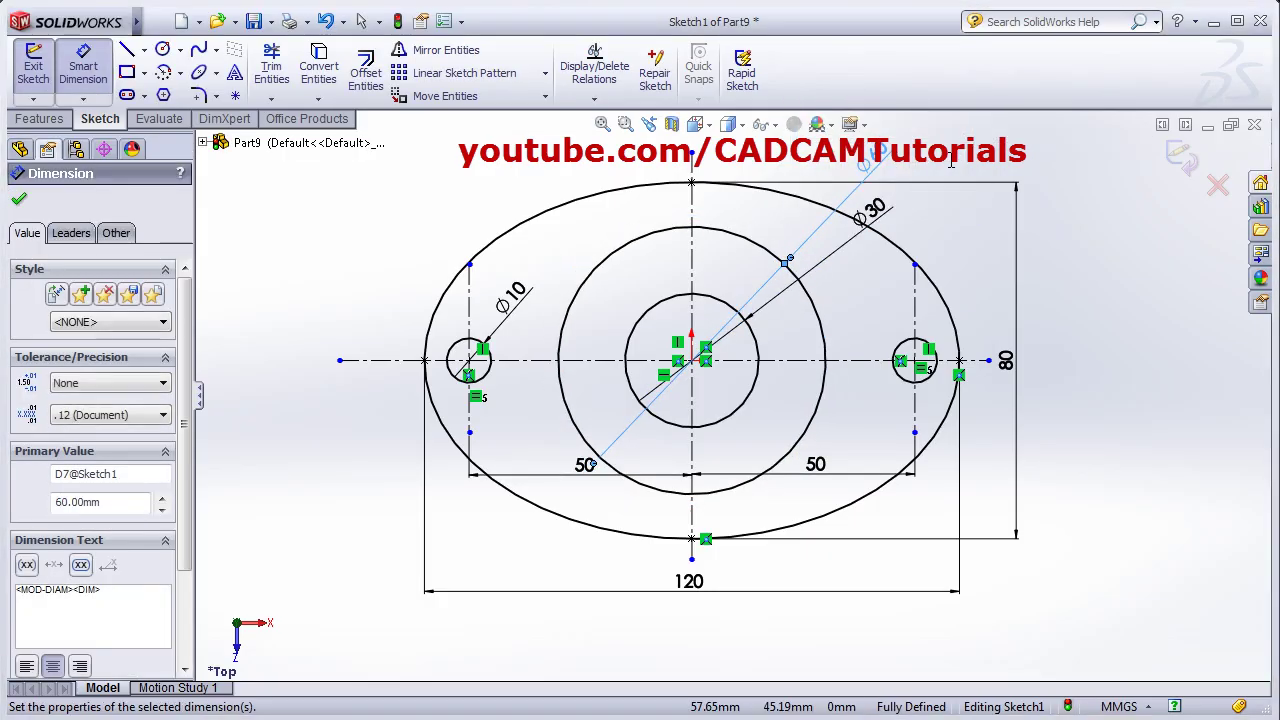
- Finish the diameter dimension and tile all open part sketch windows vertically
{"action": "left_click", "coordinate": [1137, 223]}
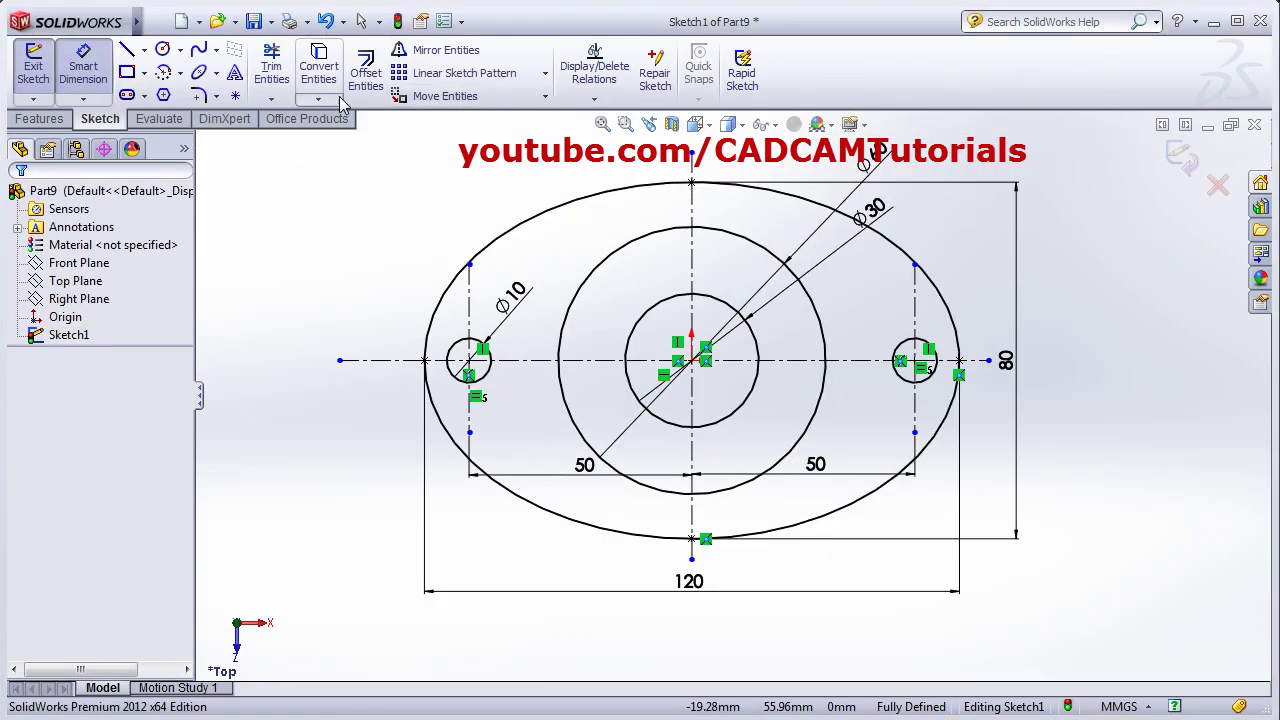
{"action": "mouse_move", "coordinate": [133, 24]}
{"action": "left_click", "coordinate": [358, 21]}
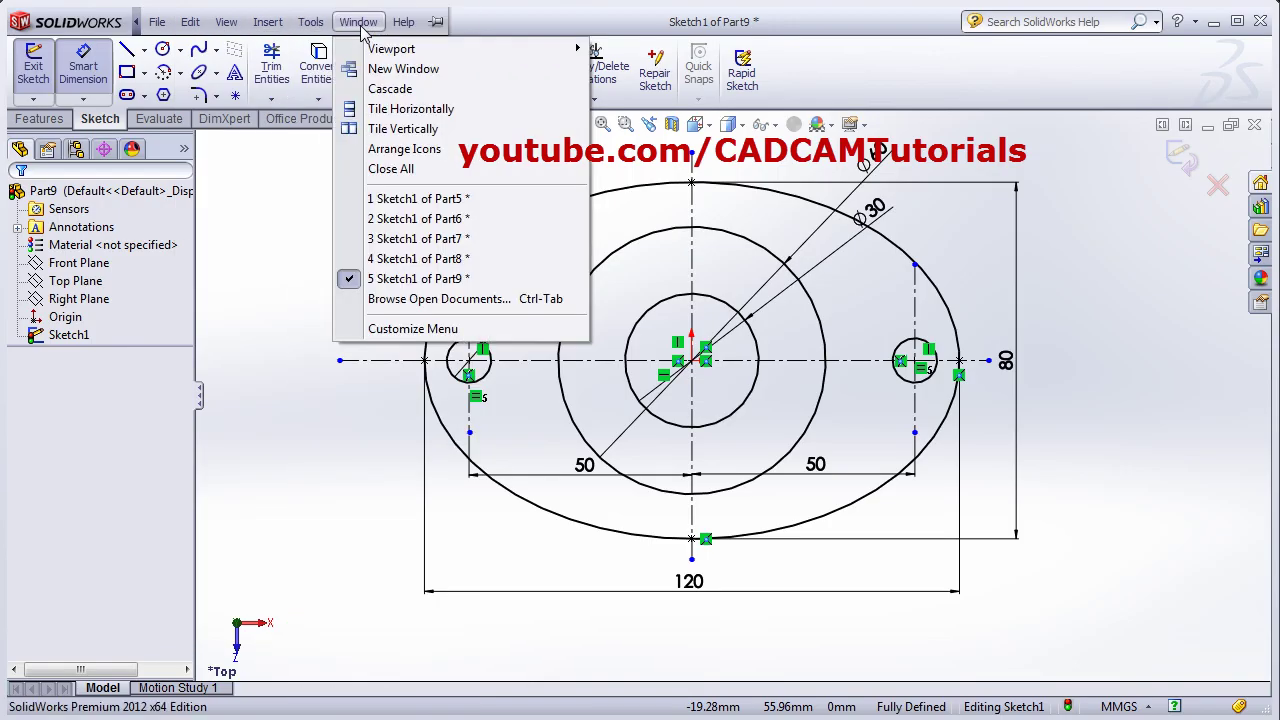
{"action": "left_click", "coordinate": [408, 133]}
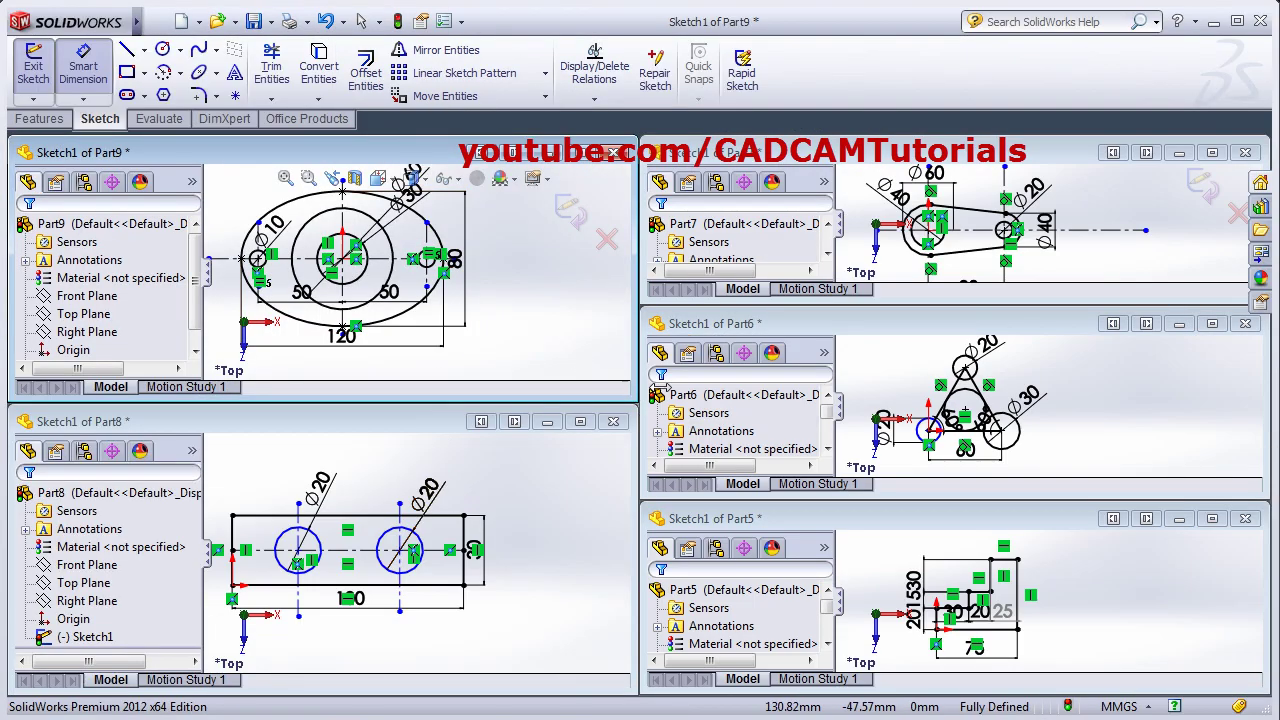
- Collapse the feature tree in each of the tiled windows for Part5 through Part9 to enlarge their sketch areas
{"action": "left_click", "coordinate": [843, 238]}
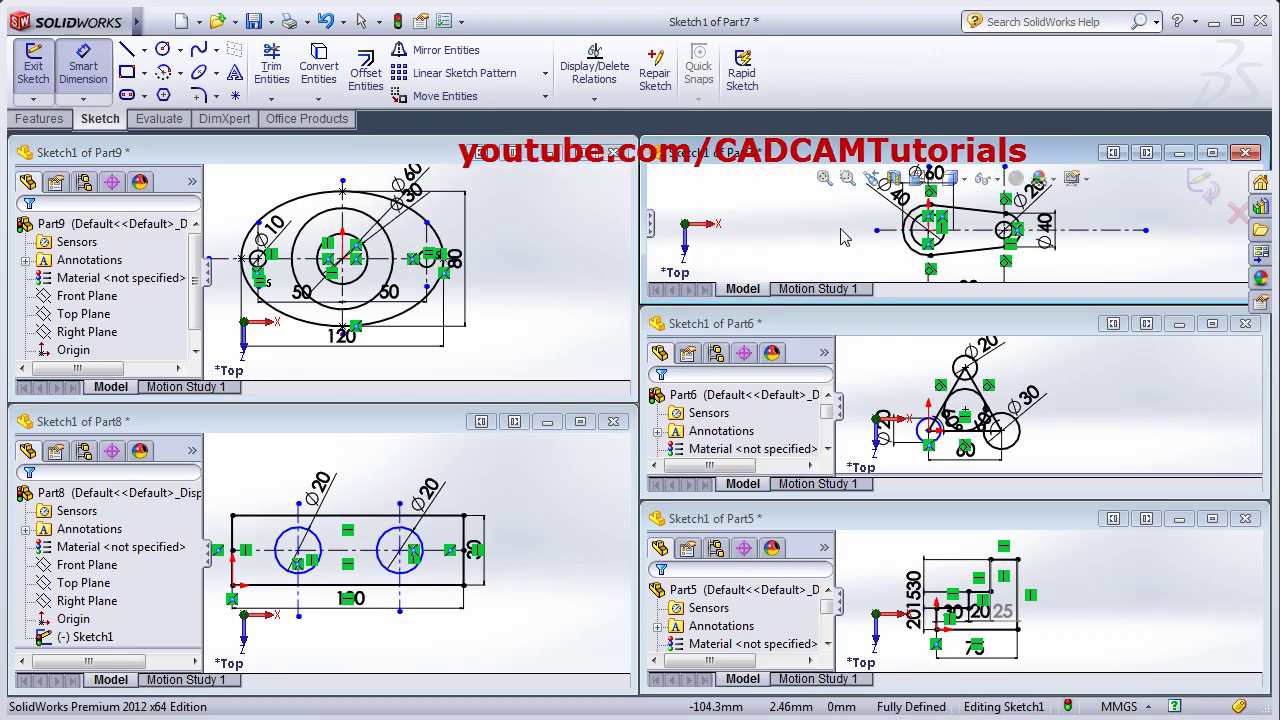
{"action": "left_click", "coordinate": [208, 265]}
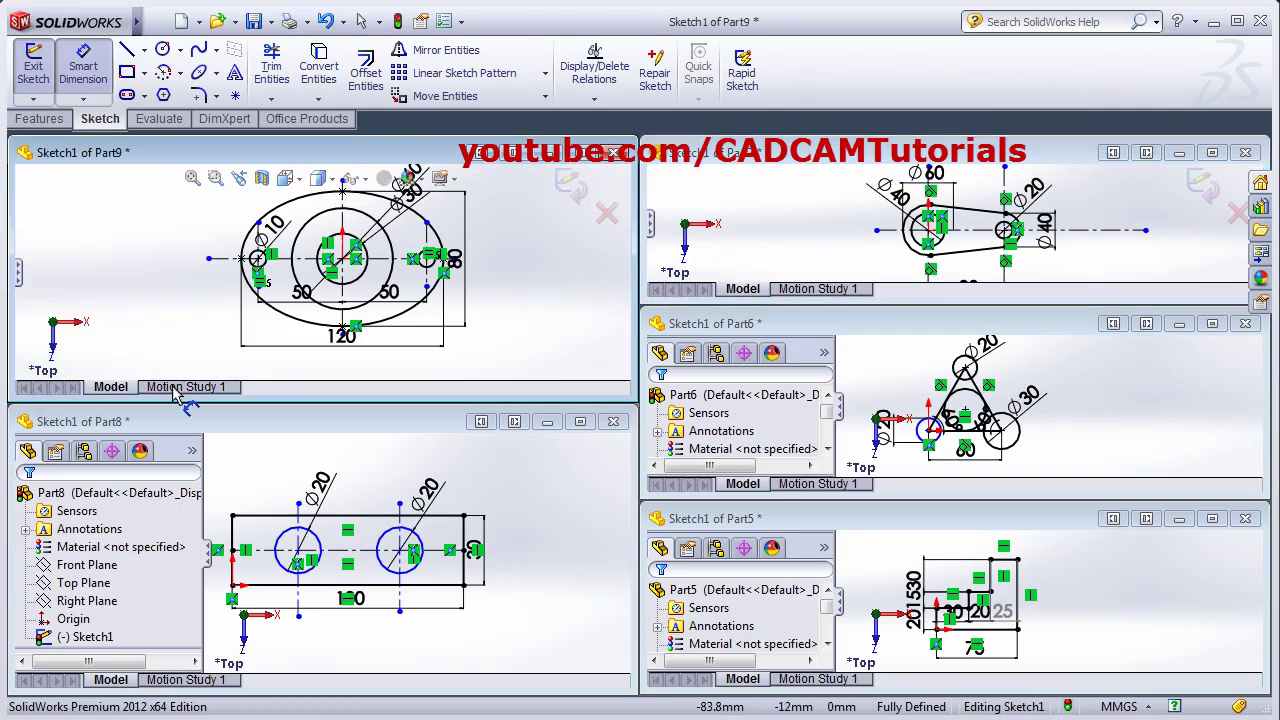
{"action": "left_click", "coordinate": [208, 565]}
{"action": "left_click", "coordinate": [840, 600]}
{"action": "left_click", "coordinate": [840, 598]}
{"action": "left_click", "coordinate": [846, 419]}
{"action": "left_click", "coordinate": [846, 419]}
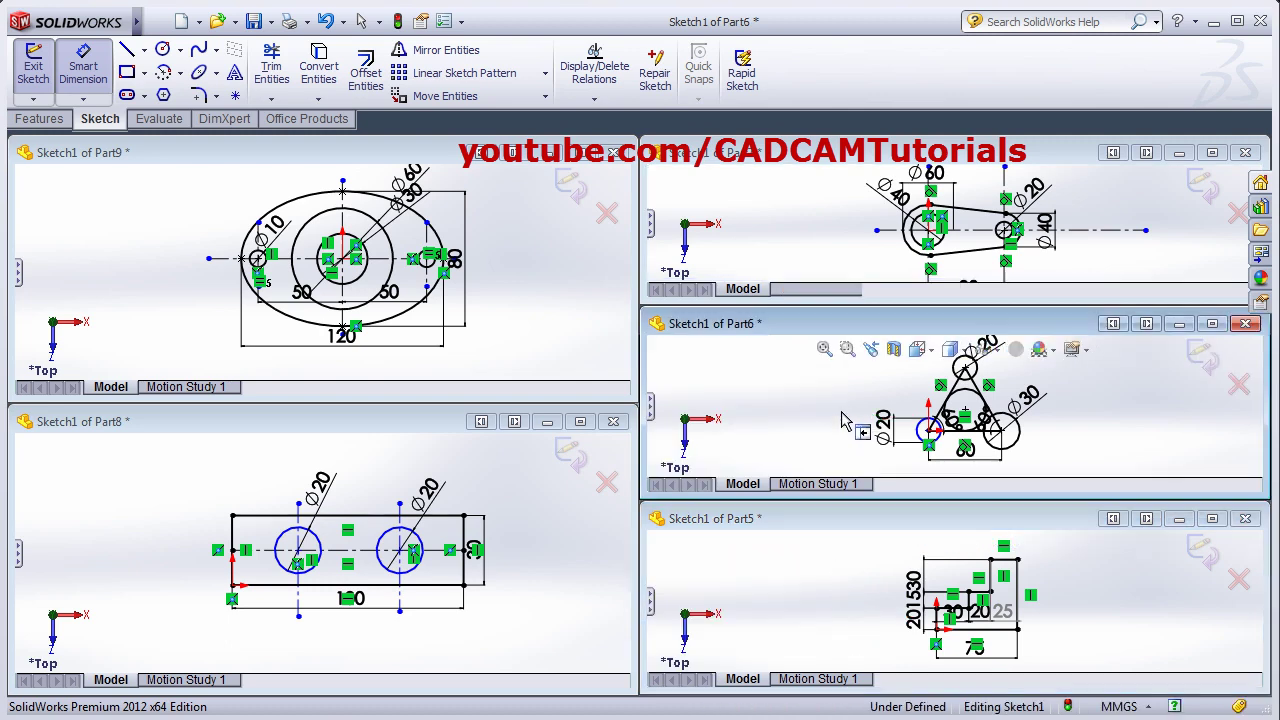